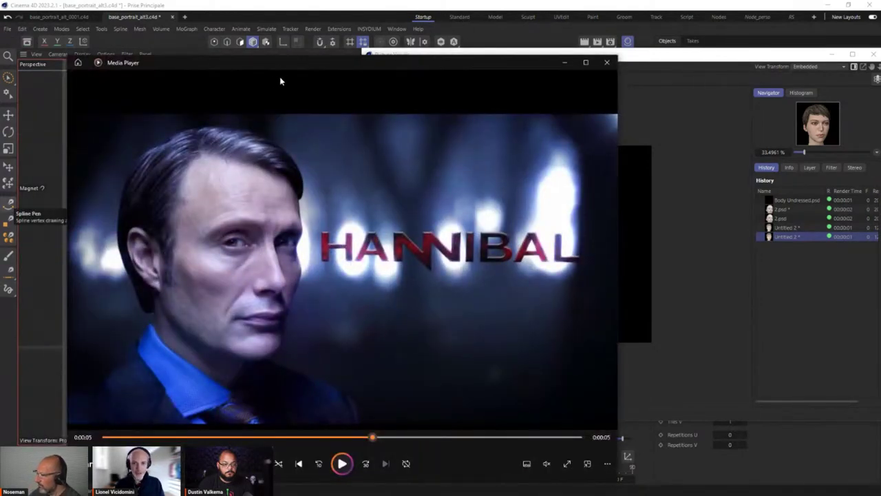
Play the hannibal reference video from the start, then put the media player away to return to Cinema 4D.
{"action": "left_click_drag", "start_coordinate": [386, 66], "coordinate": [439, 40]}
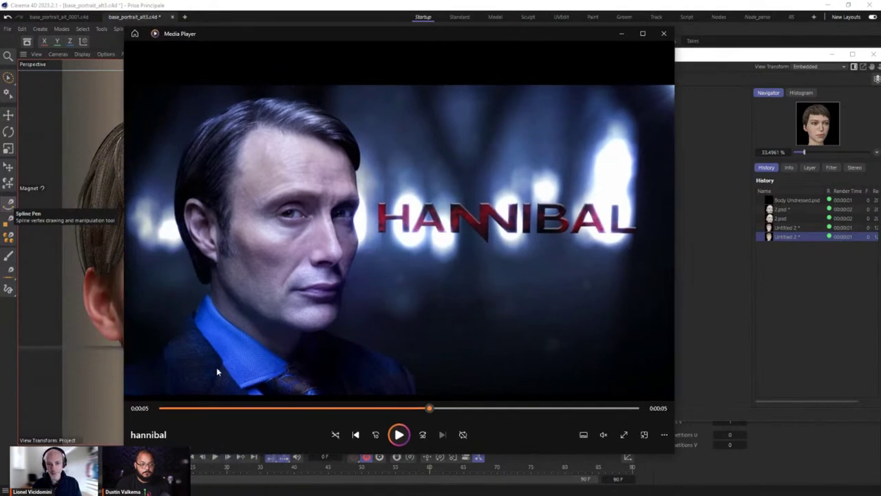
{"action": "left_click", "coordinate": [165, 409]}
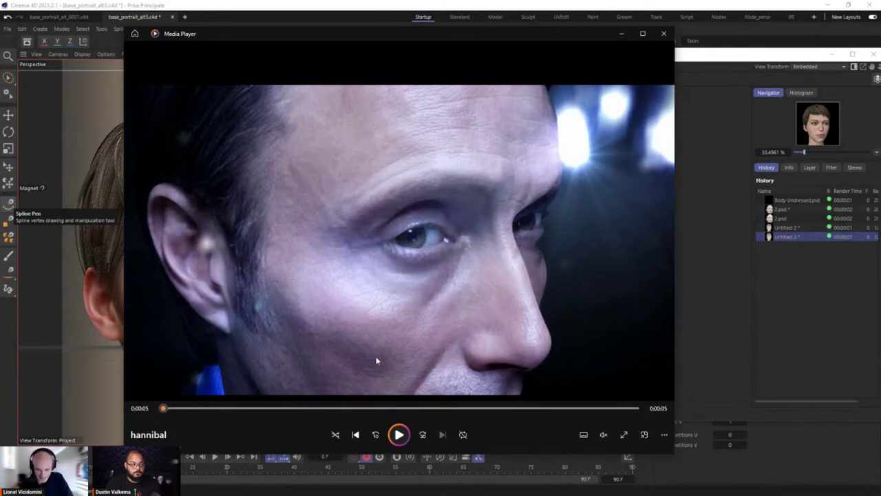
{"action": "left_click", "coordinate": [400, 434]}
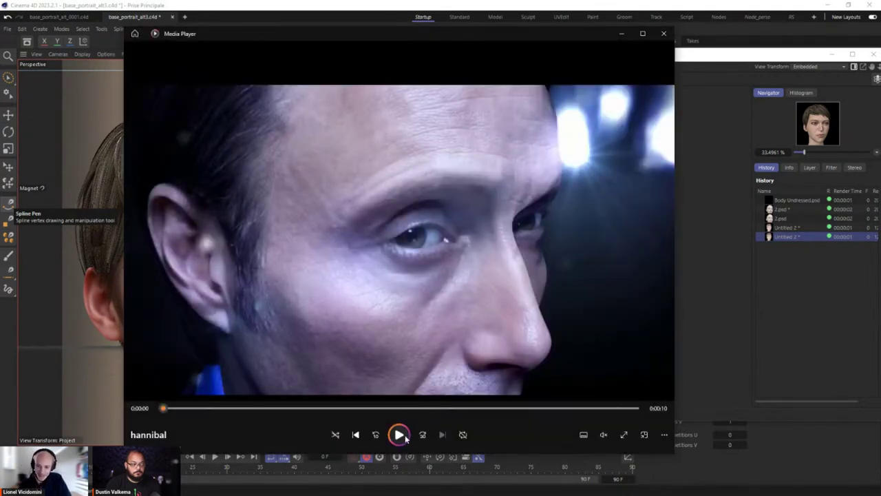
{"action": "left_click", "coordinate": [404, 437]}
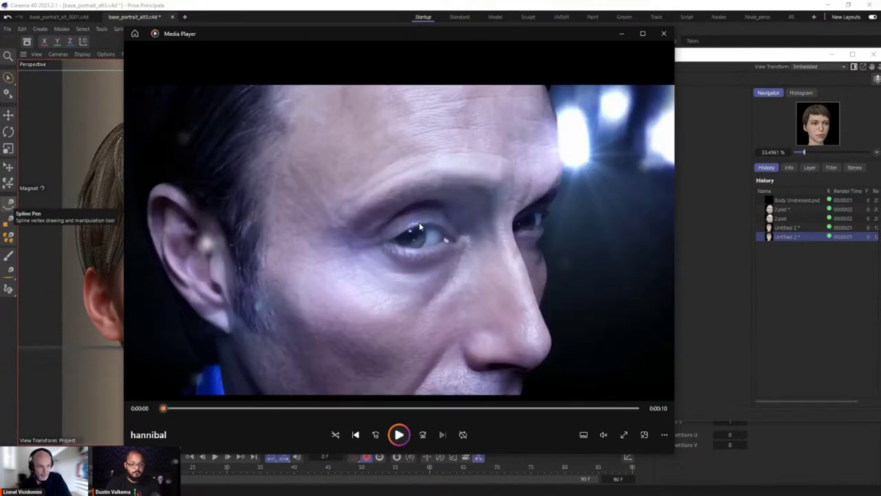
{"action": "left_click", "coordinate": [400, 434]}
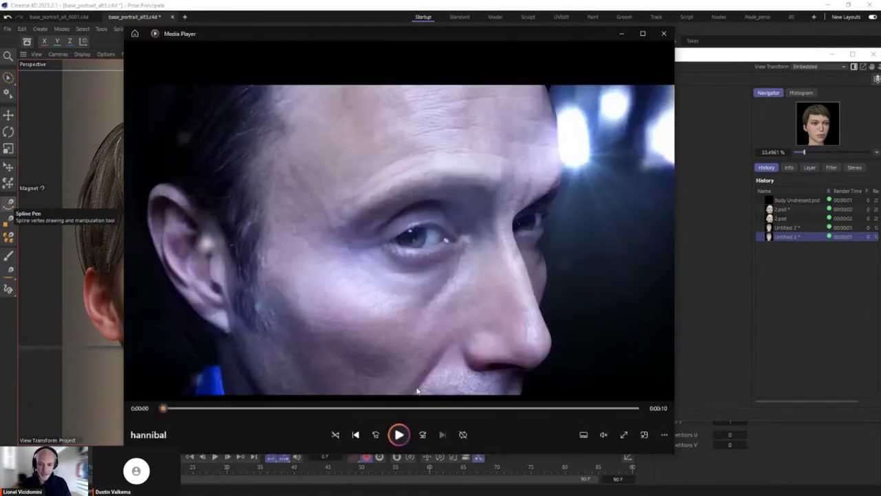
{"action": "left_click", "coordinate": [622, 34]}
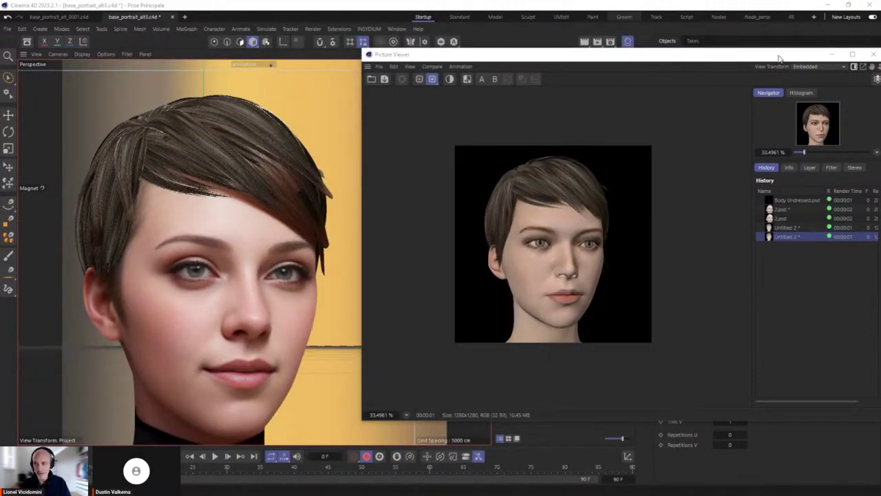
Put away the Picture Viewer and switch the viewport from the animation camera to the default camera.
{"action": "left_click_drag", "start_coordinate": [778, 58], "coordinate": [607, 127]}
{"action": "left_click", "coordinate": [660, 124]}
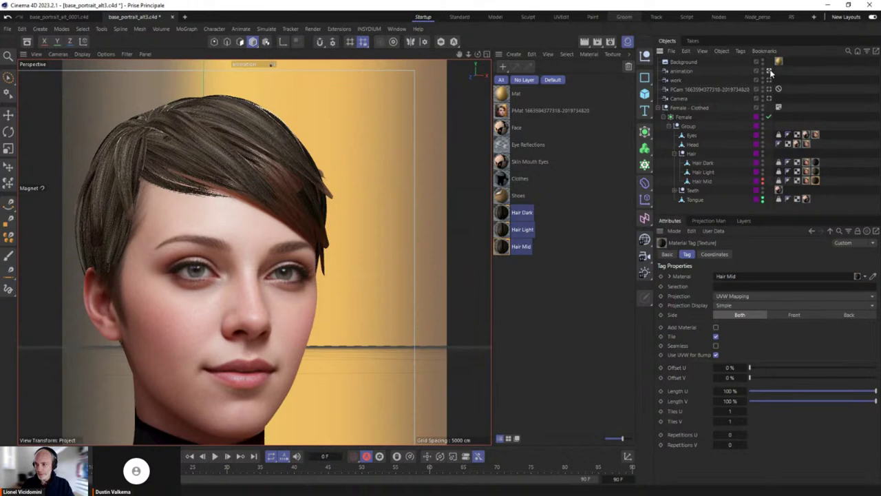
{"action": "scroll", "coordinate": [245, 236], "scroll_direction": "down", "scroll_amount": 10}
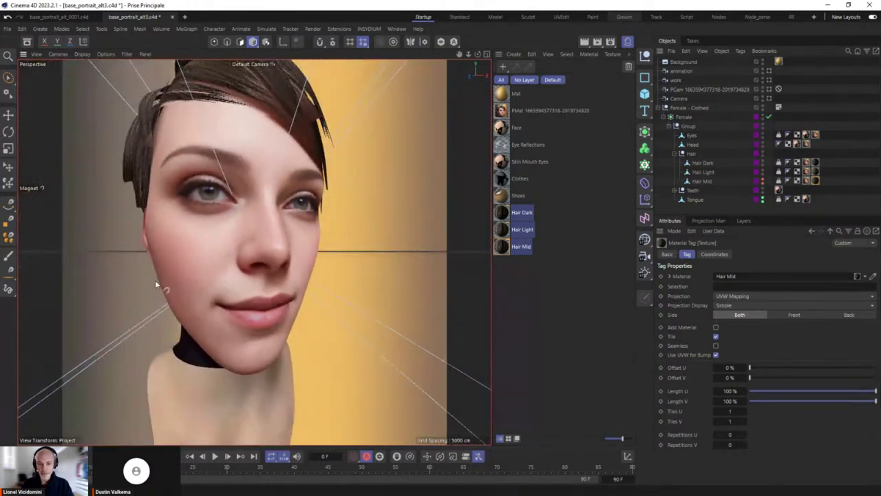
{"action": "left_click_drag", "start_coordinate": [242, 241], "coordinate": [195, 247], "text": "alt"}
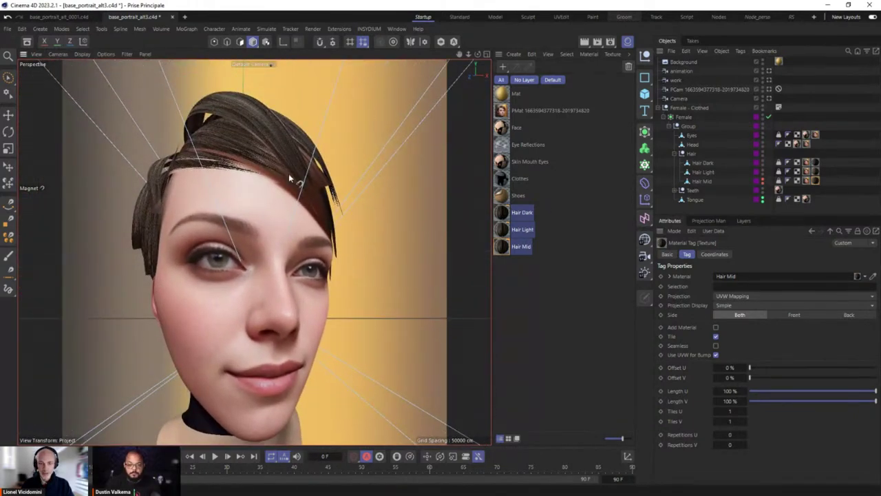
Set the viewport camera navigation to Cursor Mode.
{"action": "left_click", "coordinate": [58, 54]}
{"action": "mouse_move", "coordinate": [76, 71]}
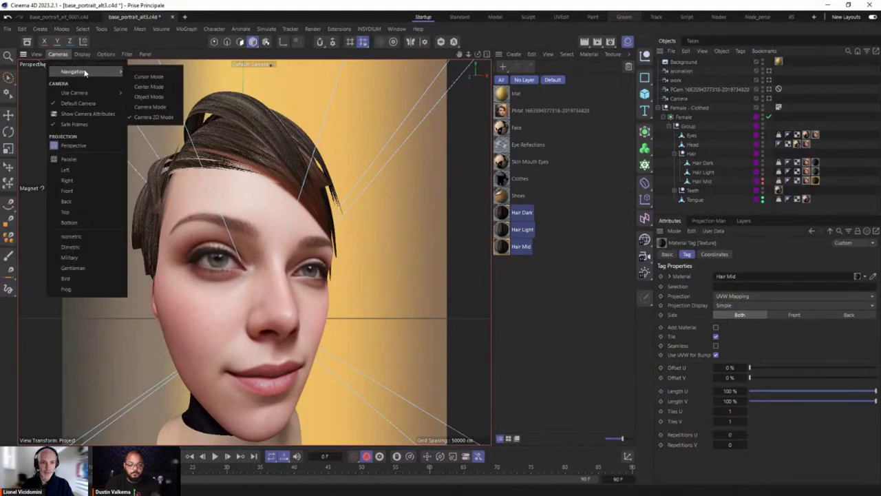
{"action": "left_click", "coordinate": [142, 77]}
{"action": "scroll", "coordinate": [153, 87], "scroll_direction": "up", "scroll_amount": 5}
{"action": "scroll", "coordinate": [286, 226], "scroll_direction": "down", "scroll_amount": 3}
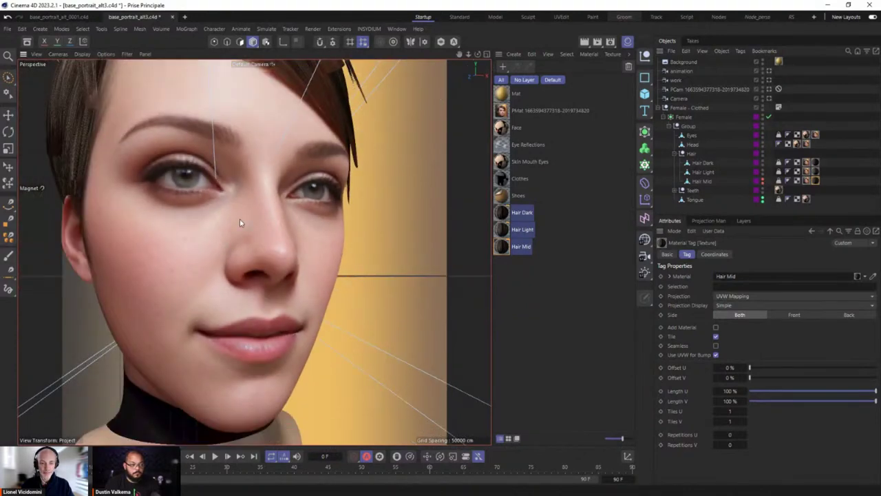
Hide the Hair group in the viewport and examine the camera-projected face from side and distant angles.
{"action": "scroll", "coordinate": [227, 224], "scroll_direction": "down", "scroll_amount": 4}
{"action": "scroll", "coordinate": [234, 225], "scroll_direction": "up", "scroll_amount": 5}
{"action": "left_click_drag", "start_coordinate": [249, 224], "coordinate": [159, 195], "text": "alt"}
{"action": "scroll", "coordinate": [166, 221], "scroll_direction": "down", "scroll_amount": 4}
{"action": "scroll", "coordinate": [139, 219], "scroll_direction": "up", "scroll_amount": 3}
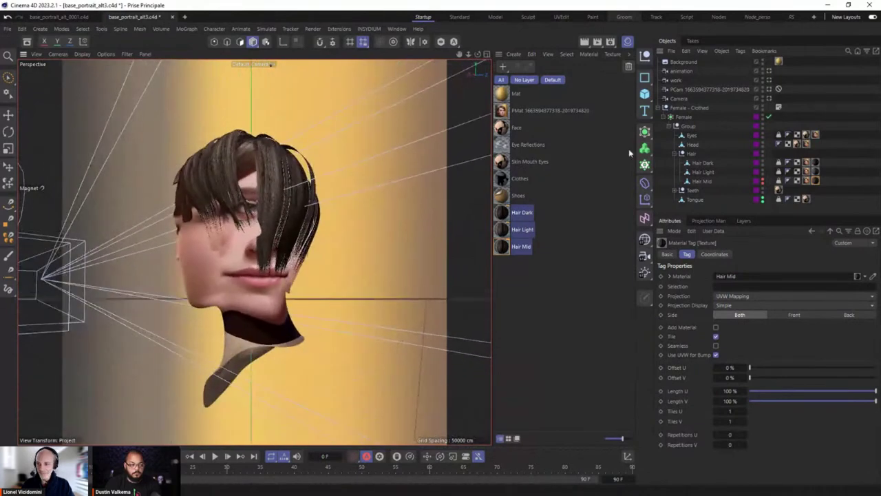
{"action": "left_click", "coordinate": [762, 153]}
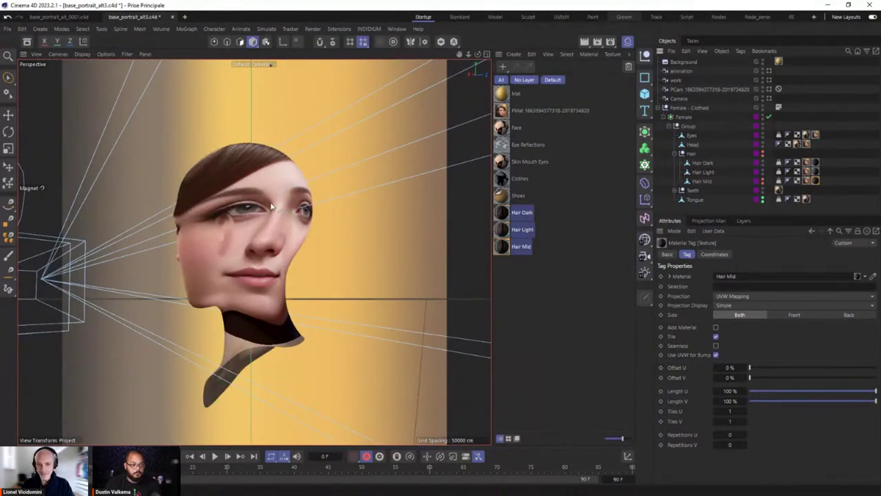
{"action": "left_click_drag", "start_coordinate": [273, 205], "coordinate": [236, 248], "text": "alt"}
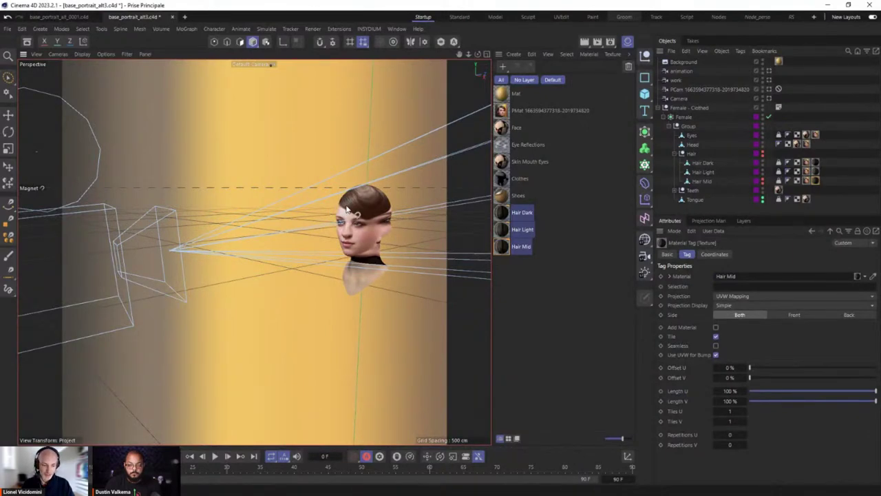
{"action": "left_click_drag", "start_coordinate": [352, 215], "coordinate": [290, 229], "text": "alt"}
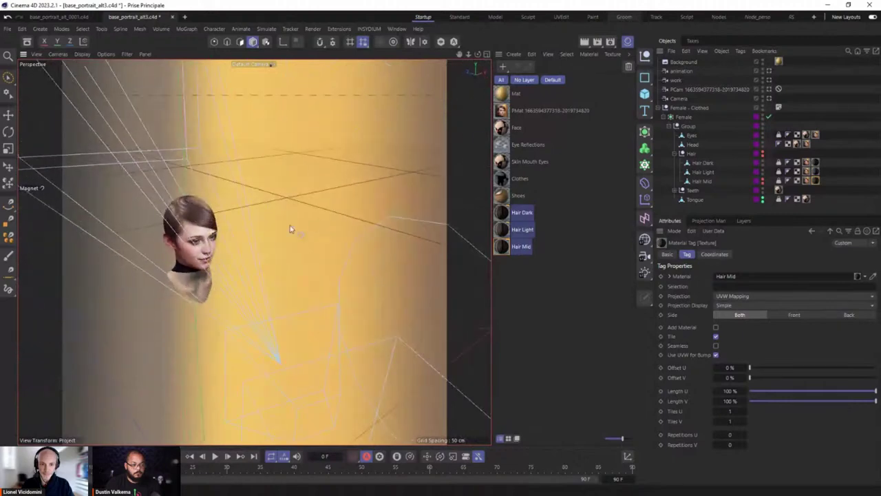
{"action": "scroll", "coordinate": [290, 229], "scroll_direction": "up", "scroll_amount": 6}
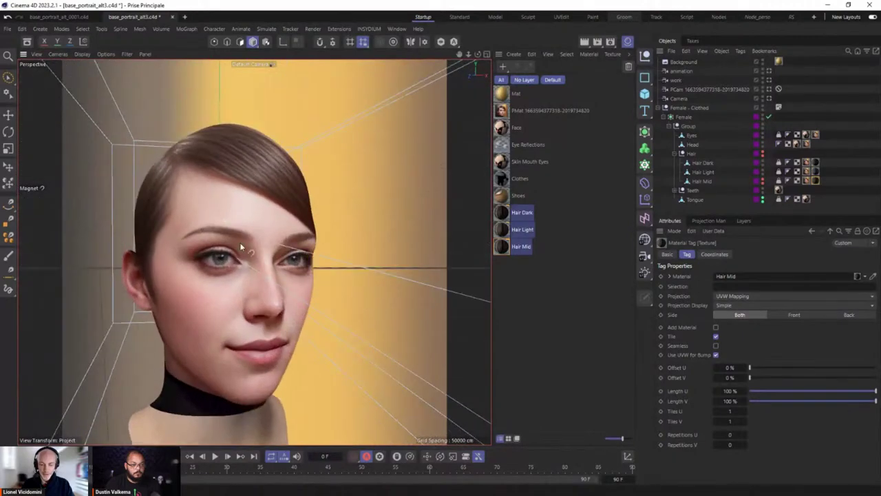
{"action": "scroll", "coordinate": [240, 242], "scroll_direction": "up", "scroll_amount": 4}
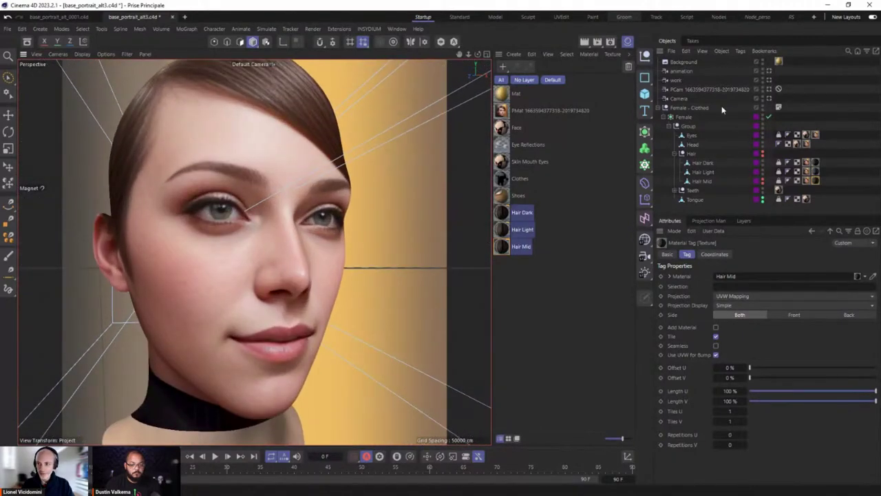
Look through the animation camera and play the camera move, stopping at frame 27.
{"action": "left_click", "coordinate": [769, 76]}
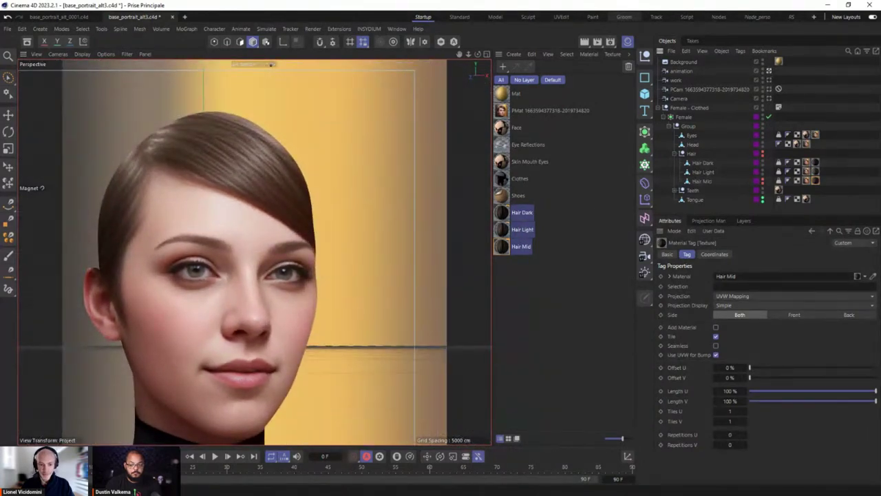
{"action": "left_click", "coordinate": [216, 456]}
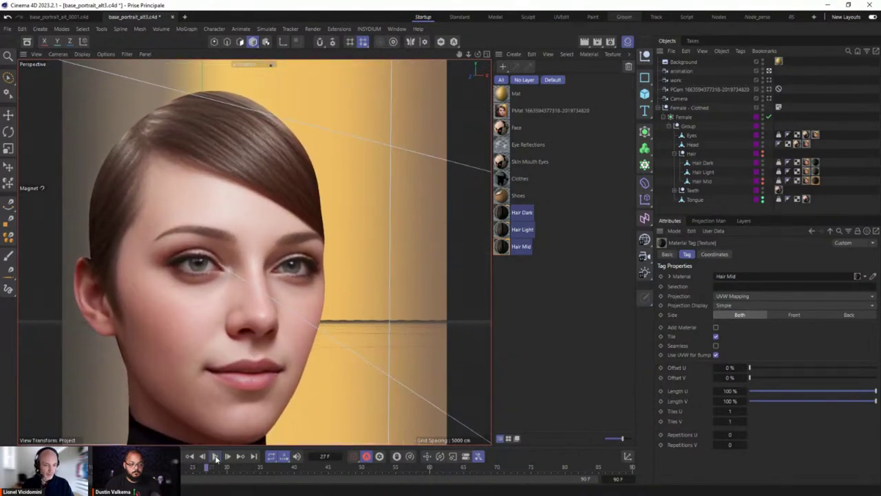
{"action": "left_click", "coordinate": [216, 457]}
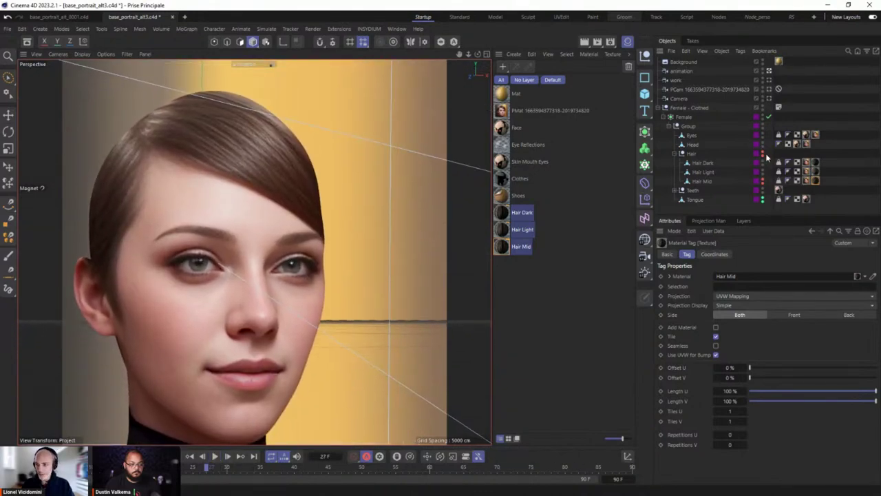
Show the Hair group again and render the portrait in the viewport at frames 27 and 69.
{"action": "left_click", "coordinate": [762, 154]}
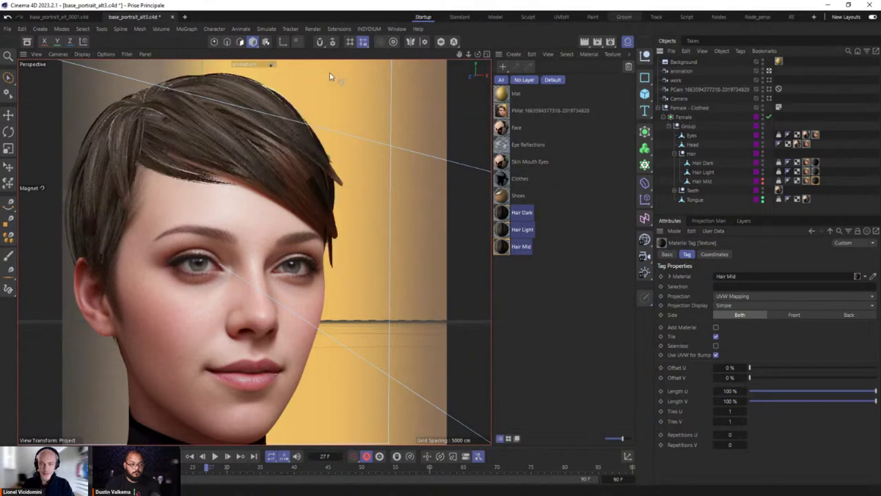
{"action": "left_click", "coordinate": [583, 43]}
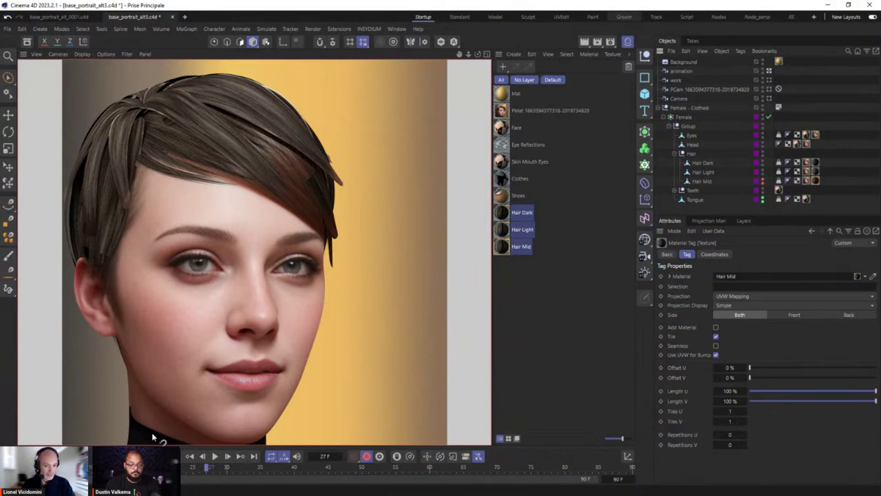
{"action": "left_click_drag", "start_coordinate": [210, 469], "coordinate": [490, 468]}
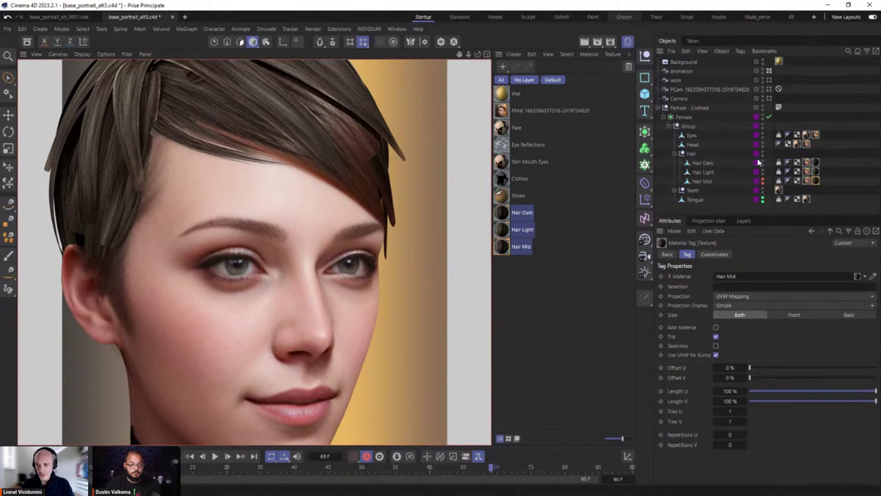
Try the projected PMat material over the hair materials on Hair Dark and Hair Light, and restore the original tag order.
{"action": "left_click", "coordinate": [815, 172]}
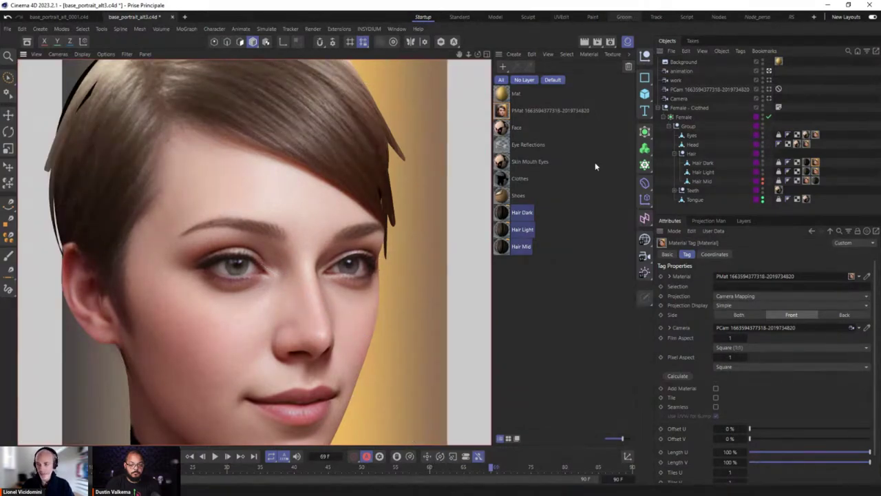
{"action": "left_click", "coordinate": [815, 164]}
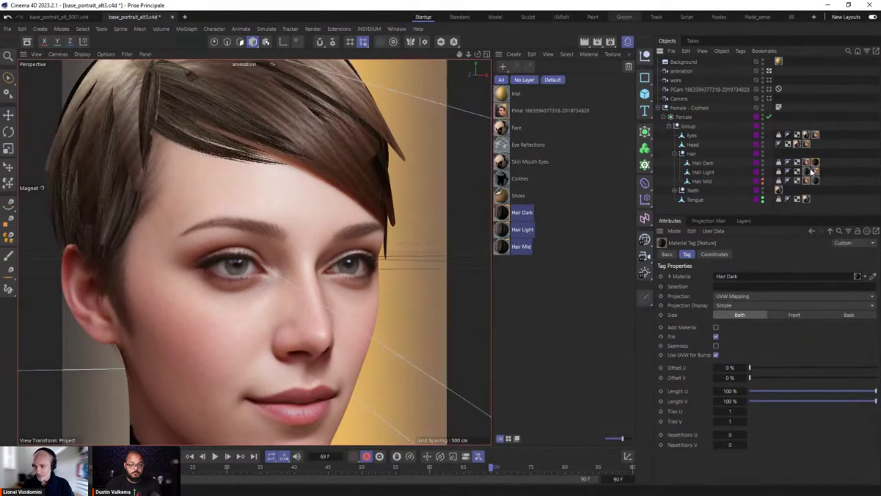
{"action": "left_click", "coordinate": [818, 172]}
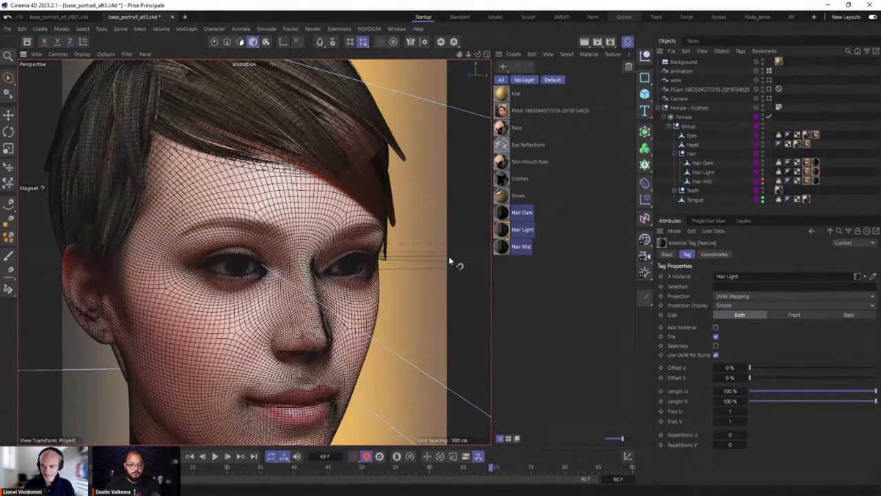
Display the head as untextured shading with wireframe lines to examine its mesh.
{"action": "key", "text": "n"}
{"action": "key", "text": "d"}
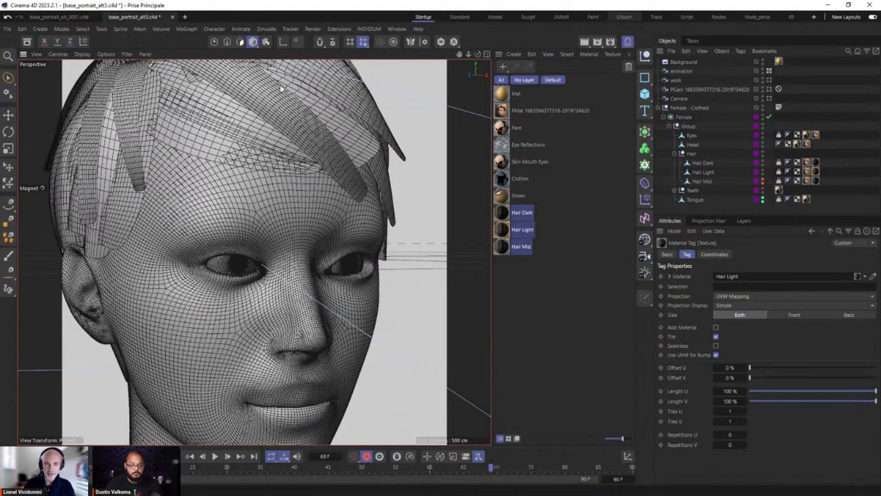
Create a new project and load the Female - Clothed model from the Asset Browser, closing the browser again.
{"action": "left_click", "coordinate": [184, 16]}
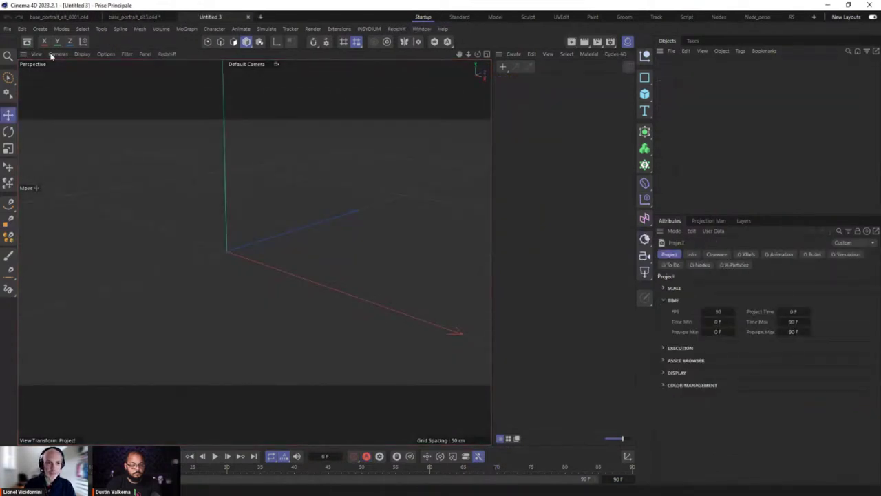
{"action": "left_click", "coordinate": [22, 43]}
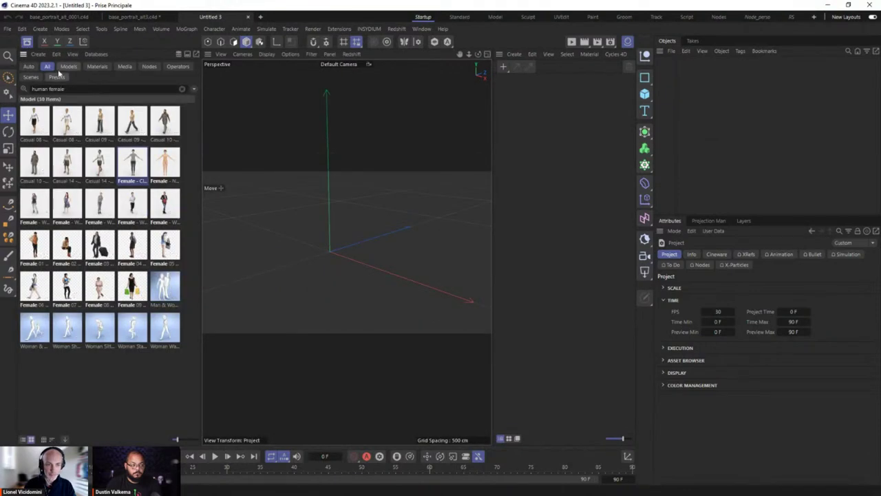
{"action": "double_click", "coordinate": [131, 164]}
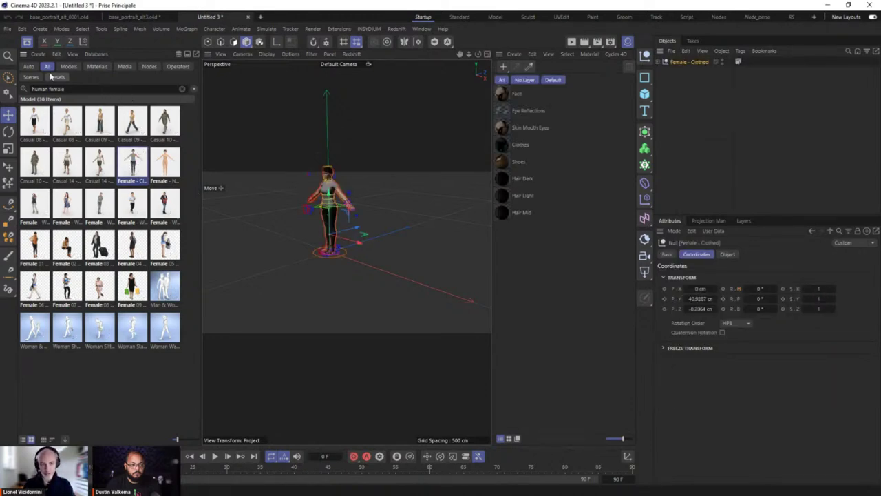
{"action": "left_click", "coordinate": [27, 42]}
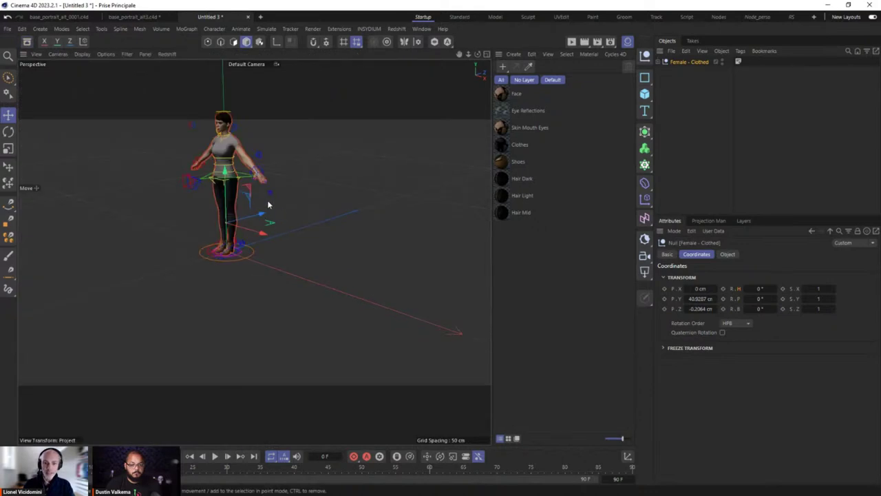
Frame the character, try moving the left arm IK controller upward, and undo the move.
{"action": "key", "text": "h"}
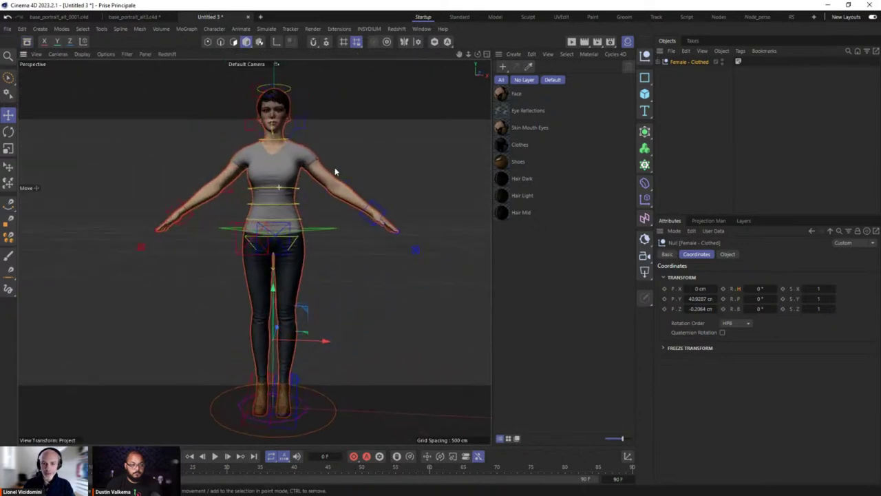
{"action": "middle_click_drag", "start_coordinate": [335, 172], "coordinate": [305, 255], "text": "alt"}
{"action": "left_click", "coordinate": [339, 284]}
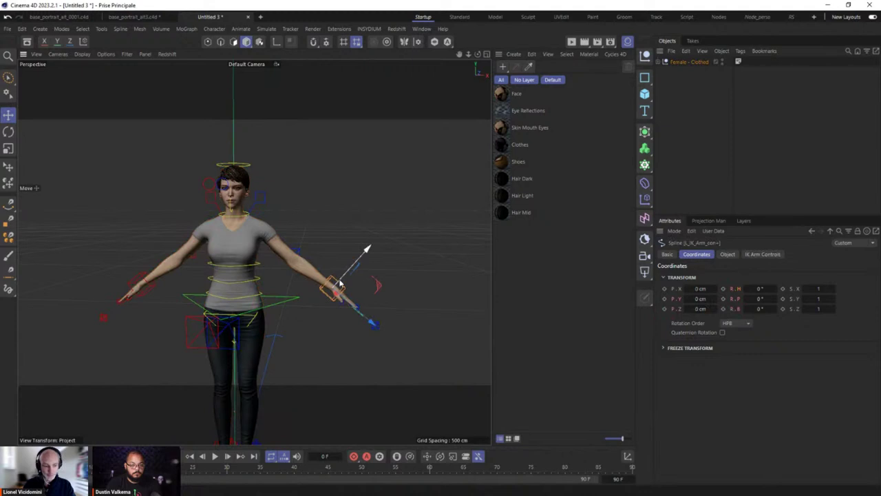
{"action": "left_click_drag", "start_coordinate": [339, 283], "coordinate": [365, 207]}
{"action": "key", "text": "ctrl+z"}
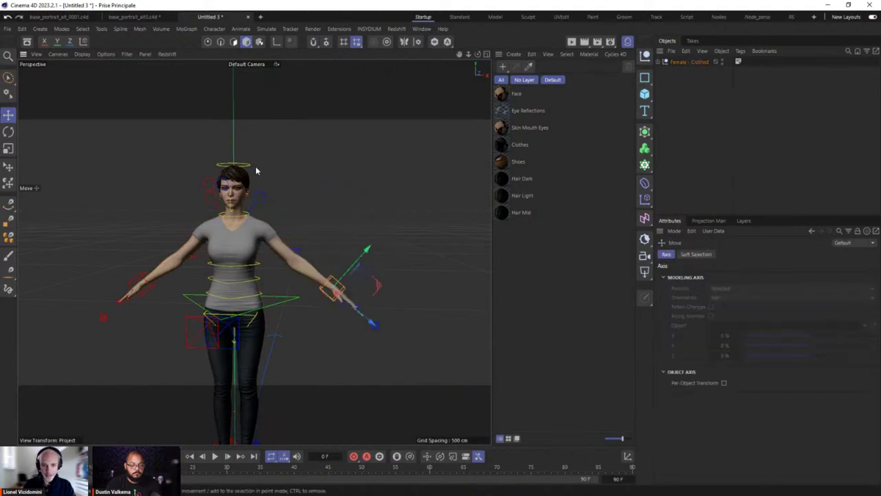
Try turning the character's head with its rig controller and undo the rotation.
{"action": "left_click", "coordinate": [253, 171]}
{"action": "key", "text": "r"}
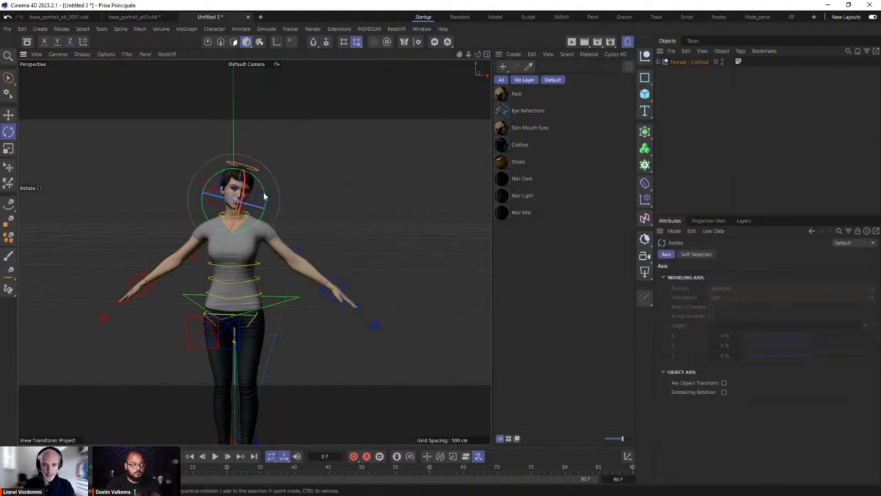
Delete the character rig object, the head-align null and the Skin deformer from the Female - Clothed hierarchy.
{"action": "left_click", "coordinate": [659, 61]}
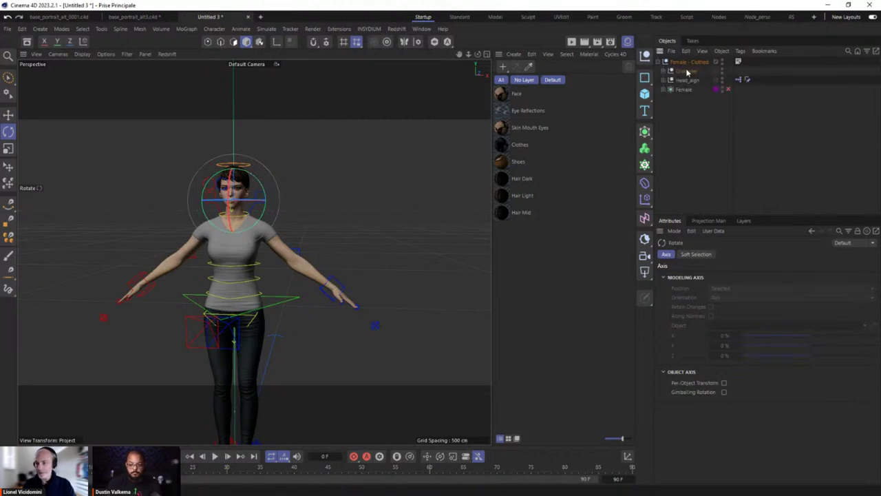
{"action": "left_click", "coordinate": [685, 72]}
{"action": "key", "text": "Delete"}
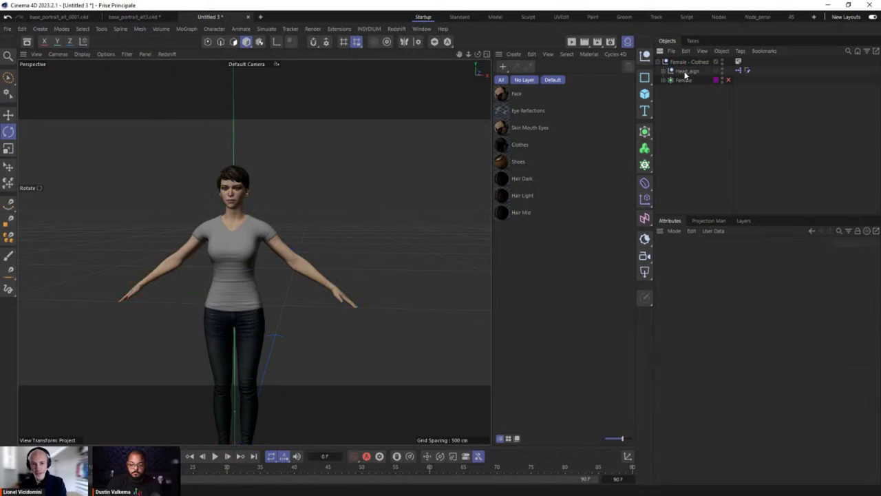
{"action": "left_click", "coordinate": [666, 81]}
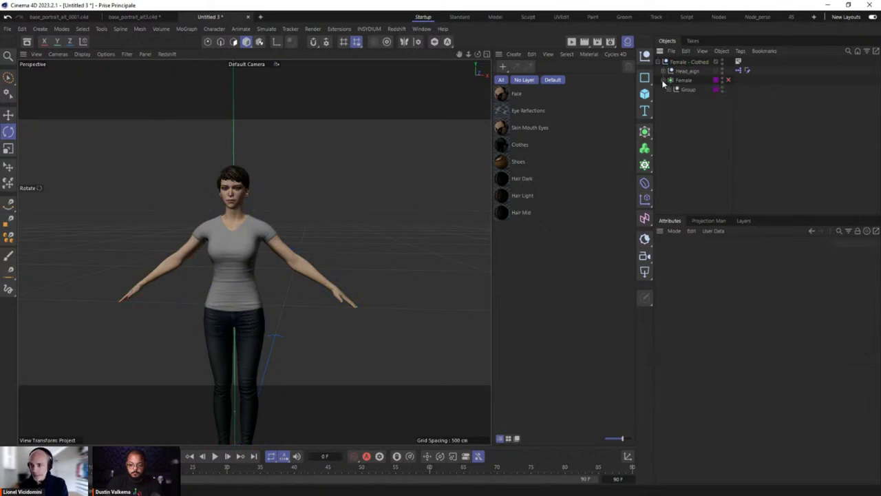
{"action": "left_click", "coordinate": [684, 72]}
{"action": "key", "text": "Delete"}
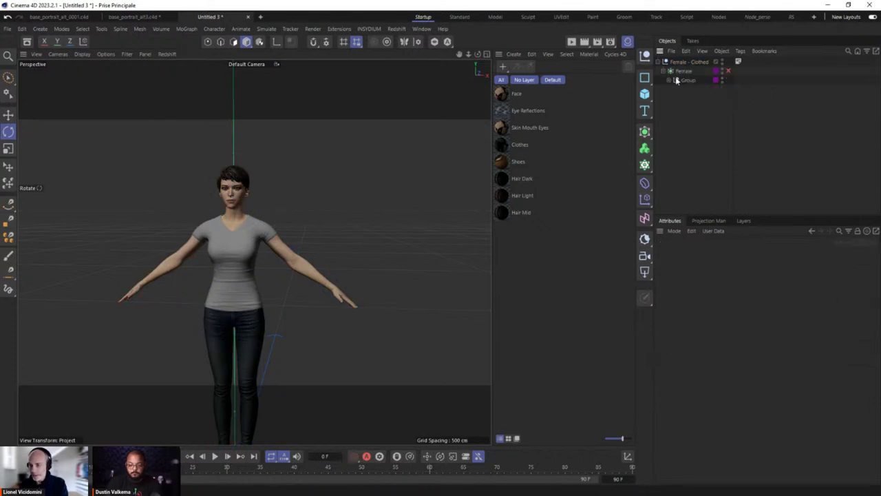
{"action": "left_click", "coordinate": [668, 80]}
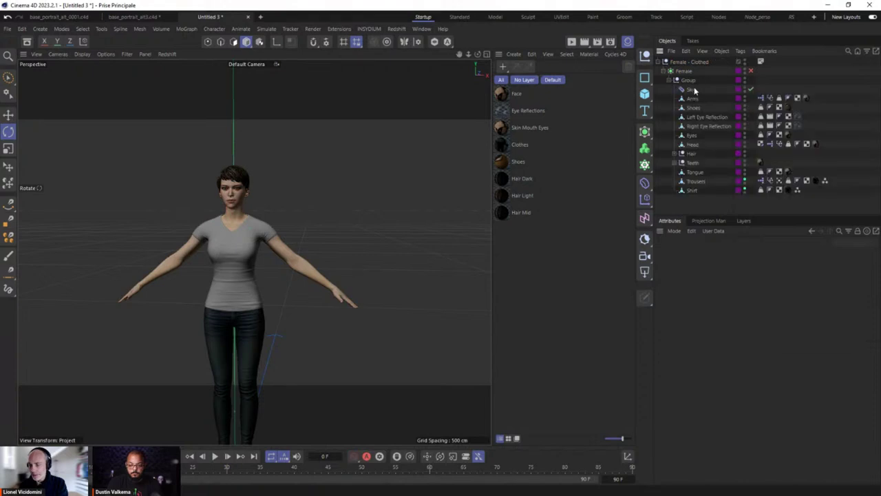
{"action": "left_click", "coordinate": [692, 89]}
{"action": "key", "text": "Delete"}
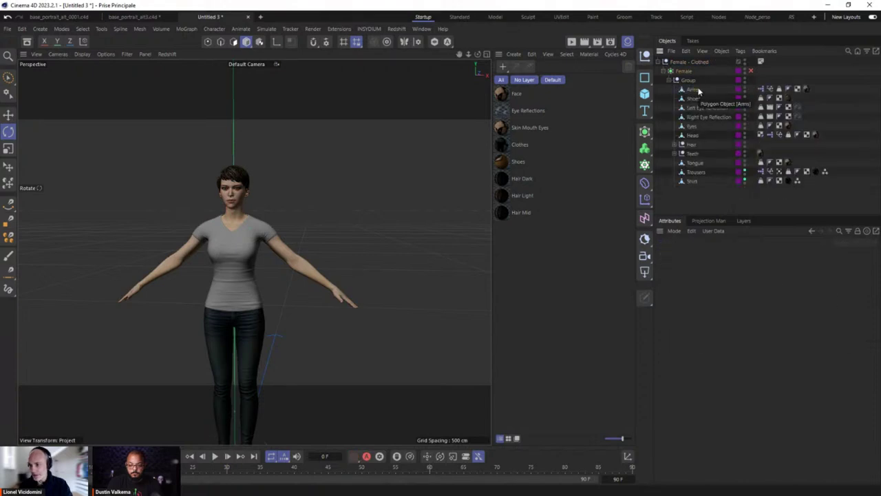
Remove the XPresso and Pose Morph tags from the Arms, Head and Trousers objects.
{"action": "left_click", "coordinate": [761, 89]}
{"action": "left_click", "coordinate": [770, 89], "text": "ctrl"}
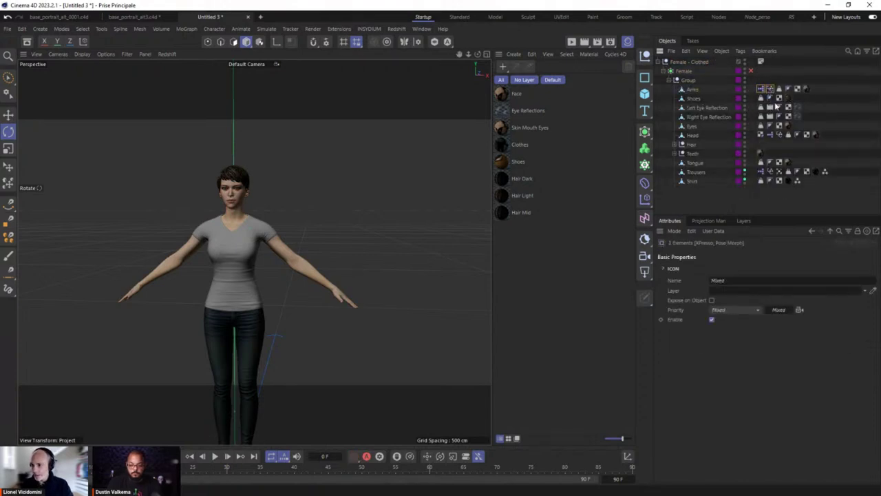
{"action": "left_click", "coordinate": [769, 135], "text": "ctrl"}
{"action": "left_click", "coordinate": [779, 135], "text": "ctrl"}
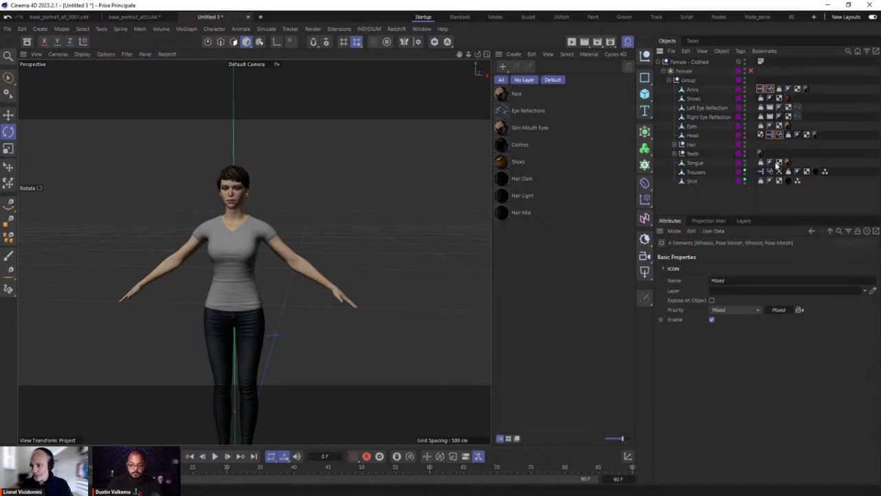
{"action": "left_click", "coordinate": [761, 172], "text": "ctrl"}
{"action": "left_click", "coordinate": [770, 171], "text": "ctrl"}
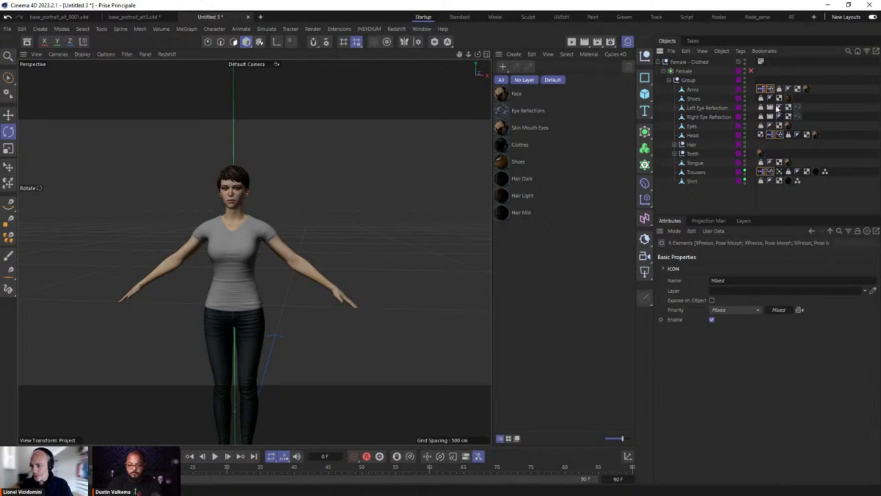
{"action": "key", "text": "Delete"}
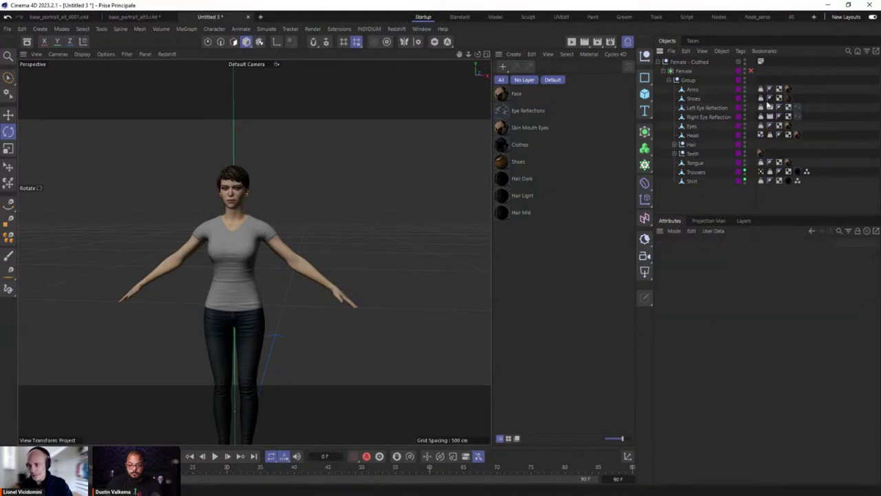
Remove the Weight tags from Arms, Shoes, both eye reflections, Eyes, Head, Tongue, Trousers and Shirt.
{"action": "left_click", "coordinate": [760, 90]}
{"action": "left_click", "coordinate": [760, 126], "text": "shift"}
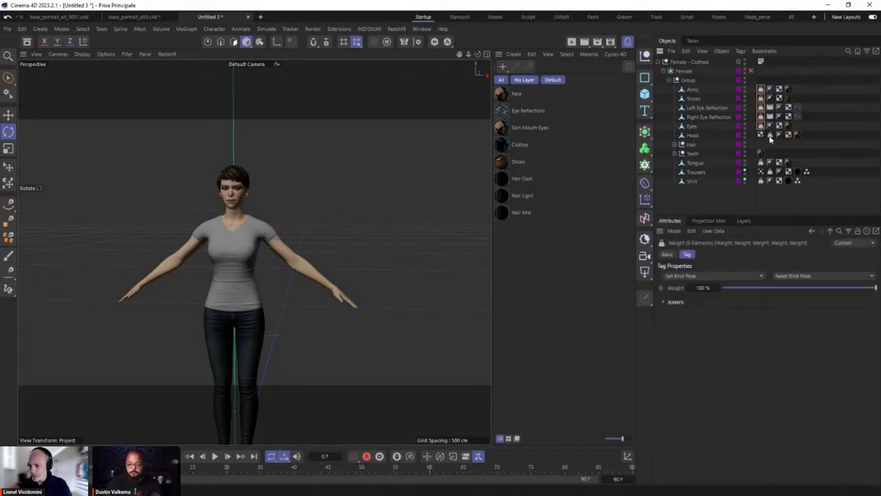
{"action": "left_click", "coordinate": [761, 135], "text": "ctrl"}
{"action": "left_click", "coordinate": [761, 162], "text": "ctrl"}
{"action": "left_click", "coordinate": [761, 171], "text": "ctrl"}
{"action": "left_click", "coordinate": [760, 180], "text": "ctrl"}
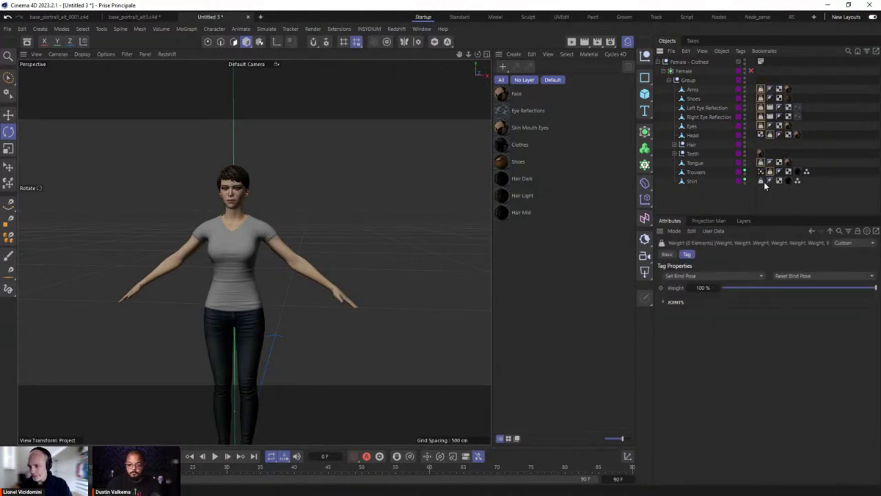
{"action": "key", "text": "Delete"}
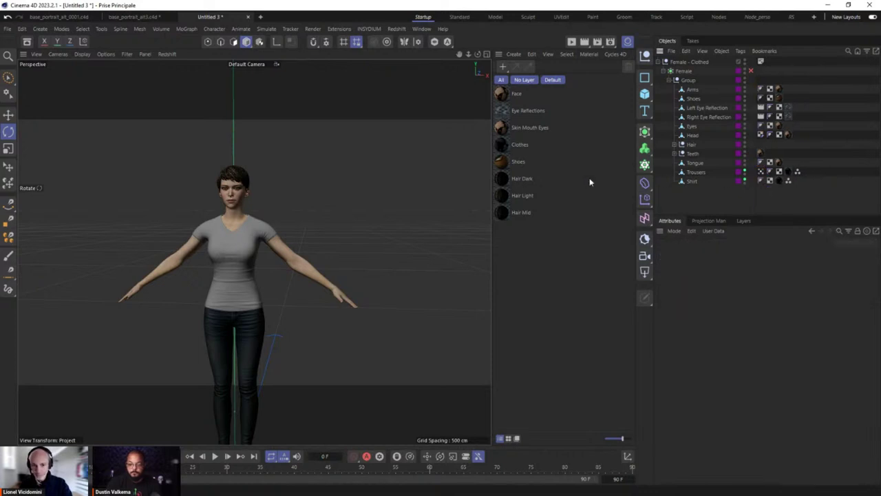
Delete the Arms, Left Eye Reflection and Right Eye Reflection meshes from the group.
{"action": "scroll", "coordinate": [275, 227], "scroll_direction": "up", "scroll_amount": 8}
{"action": "scroll", "coordinate": [263, 285], "scroll_direction": "down", "scroll_amount": 2}
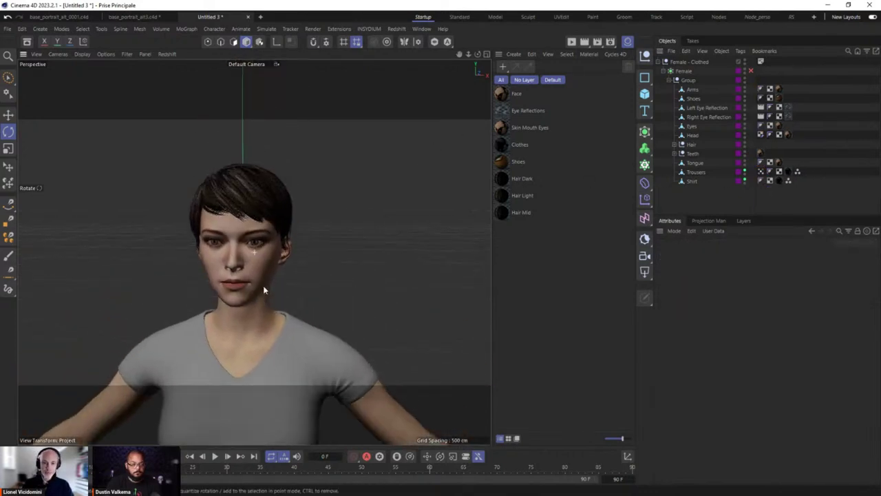
{"action": "scroll", "coordinate": [250, 265], "scroll_direction": "up", "scroll_amount": 2}
{"action": "scroll", "coordinate": [256, 259], "scroll_direction": "down", "scroll_amount": 4}
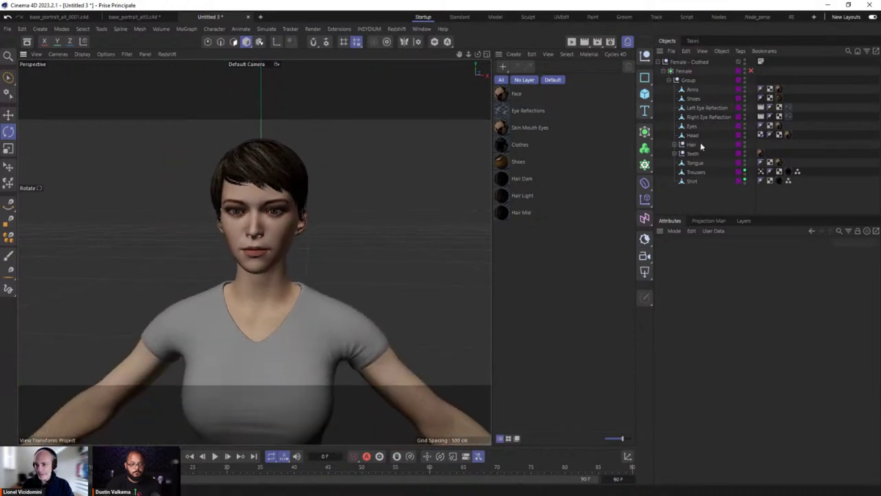
{"action": "left_click", "coordinate": [692, 90]}
{"action": "key", "text": "Delete"}
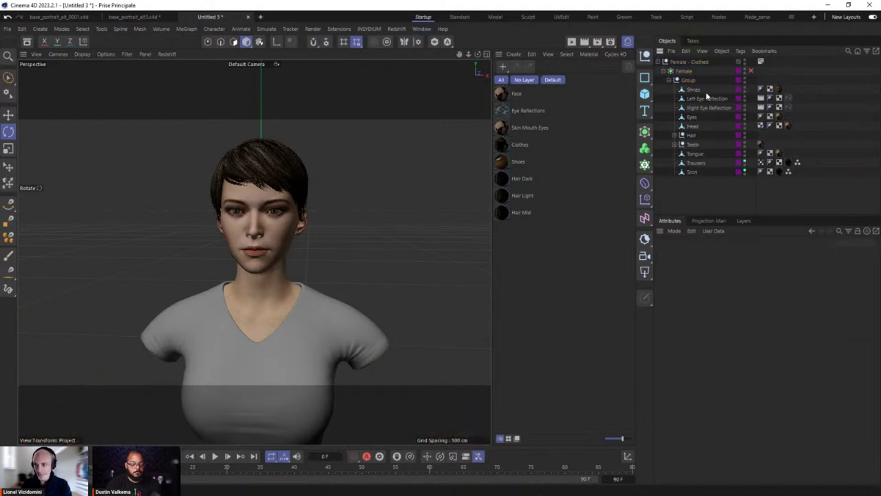
{"action": "left_click", "coordinate": [697, 98]}
{"action": "left_click", "coordinate": [697, 108], "text": "shift"}
{"action": "key", "text": "Delete"}
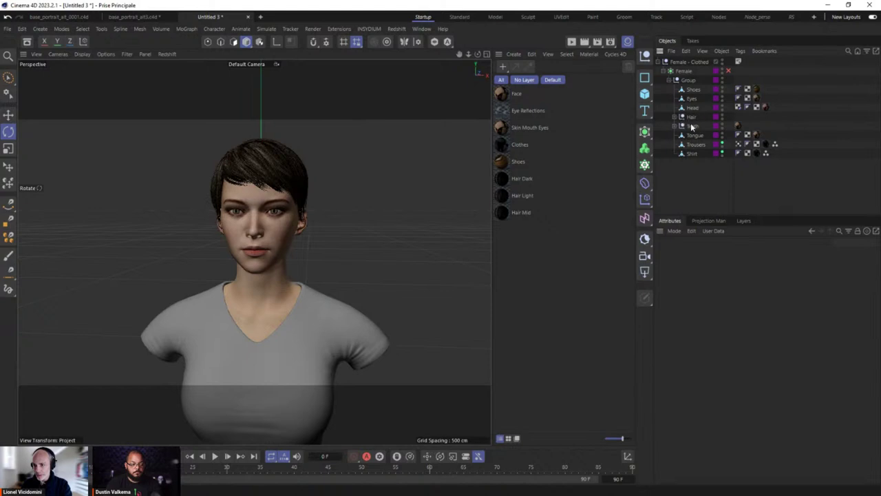
Delete the Trousers and Shirt meshes and frame the remaining head and neck in a close, slightly turned view.
{"action": "left_click", "coordinate": [694, 145]}
{"action": "key", "text": "Delete"}
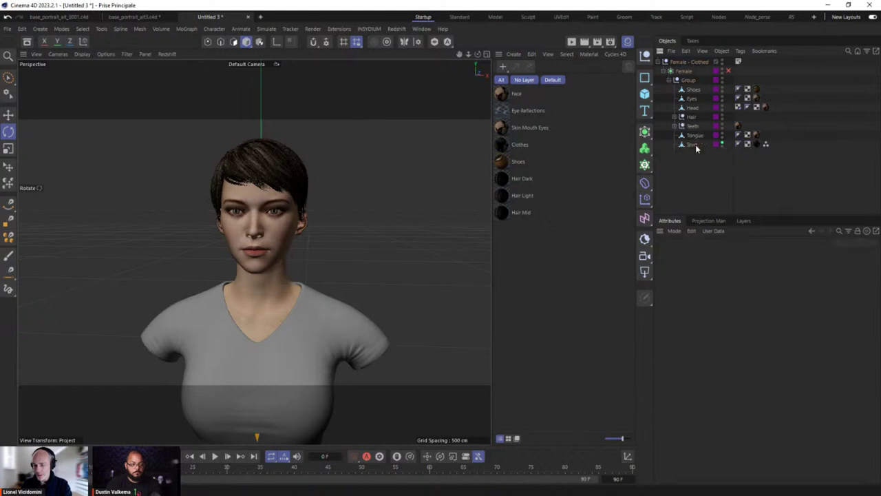
{"action": "left_click", "coordinate": [690, 145]}
{"action": "key", "text": "Delete"}
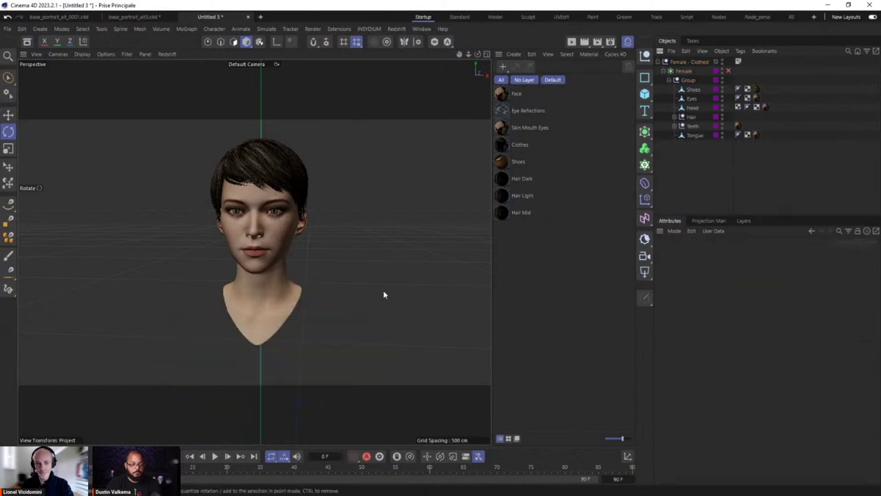
{"action": "scroll", "coordinate": [244, 252], "scroll_direction": "up", "scroll_amount": 5}
{"action": "scroll", "coordinate": [271, 217], "scroll_direction": "down", "scroll_amount": 3}
{"action": "left_click_drag", "start_coordinate": [258, 234], "coordinate": [294, 230], "text": "alt"}
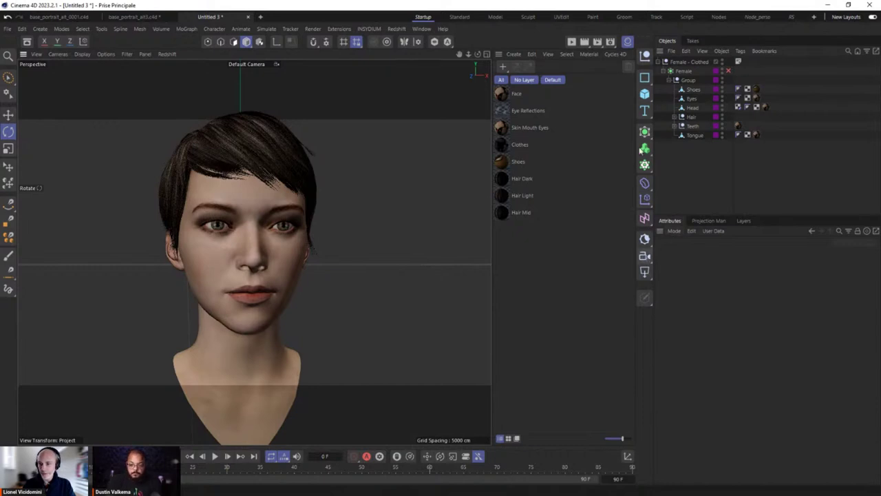
Switch the project's renderer to Standard and close the render settings.
{"action": "left_click", "coordinate": [597, 42]}
{"action": "left_click", "coordinate": [422, 57]}
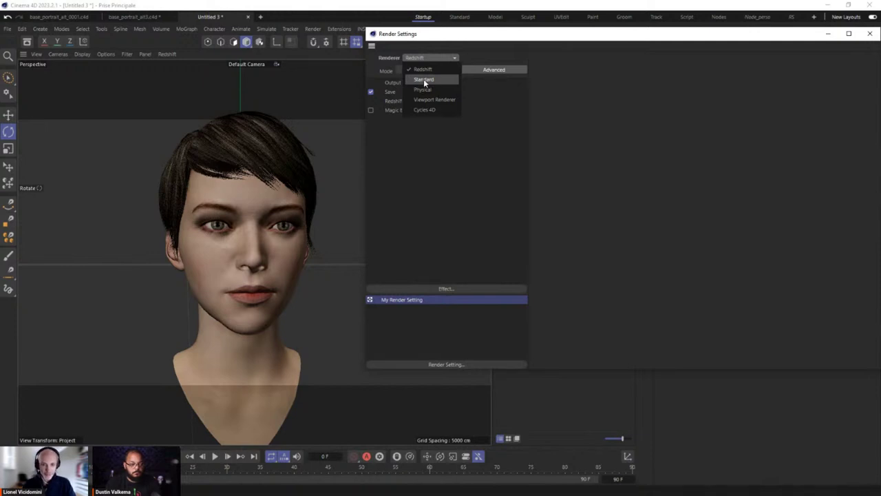
{"action": "left_click", "coordinate": [424, 81]}
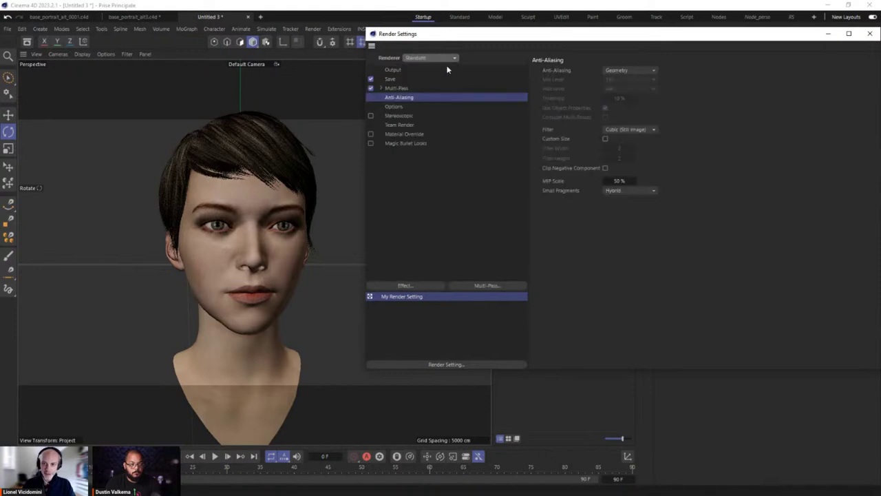
{"action": "left_click_drag", "start_coordinate": [528, 34], "coordinate": [291, 75]}
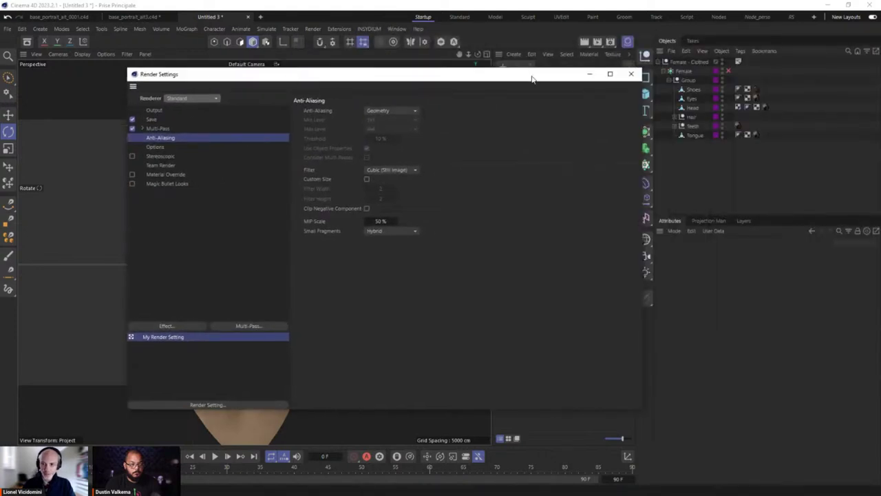
{"action": "mouse_move", "coordinate": [531, 79]}
{"action": "left_mouse_down"}
{"action": "mouse_move", "coordinate": [753, 119]}
{"action": "mouse_move", "coordinate": [523, 93]}
{"action": "left_mouse_up"}
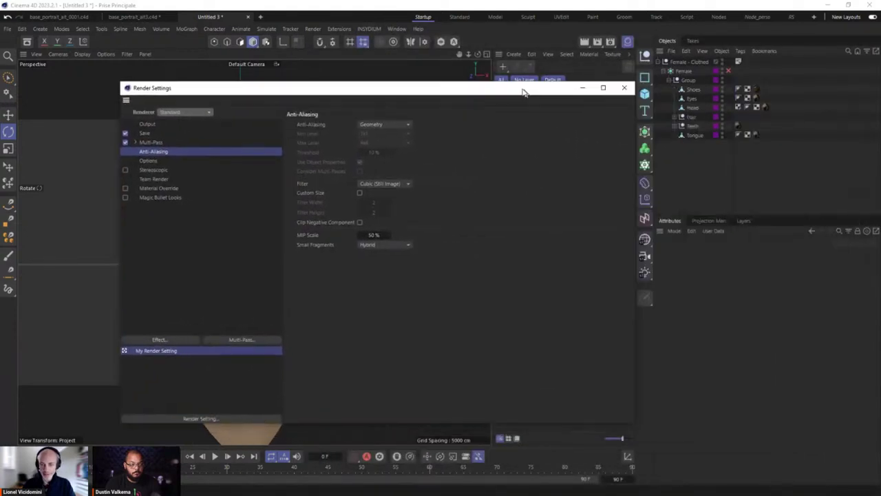
{"action": "left_click", "coordinate": [624, 87]}
Set the project's color management to Basic.
{"action": "key", "text": "ctrl+d"}
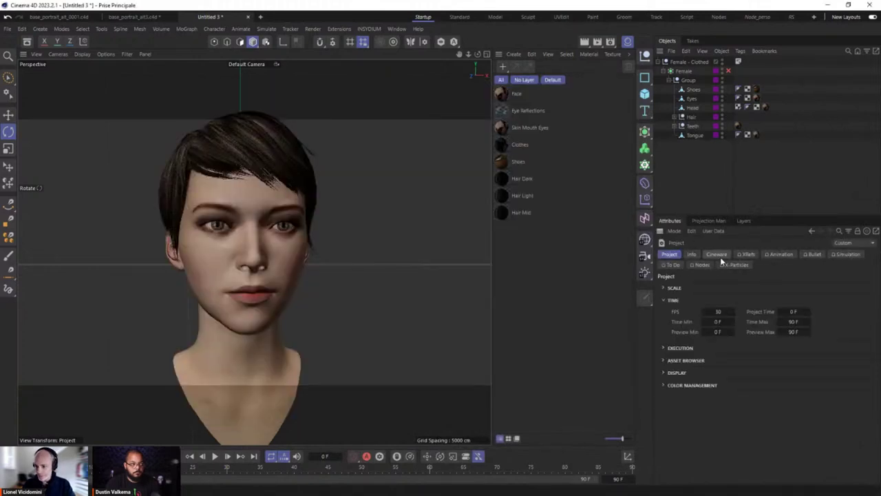
{"action": "left_click", "coordinate": [676, 386]}
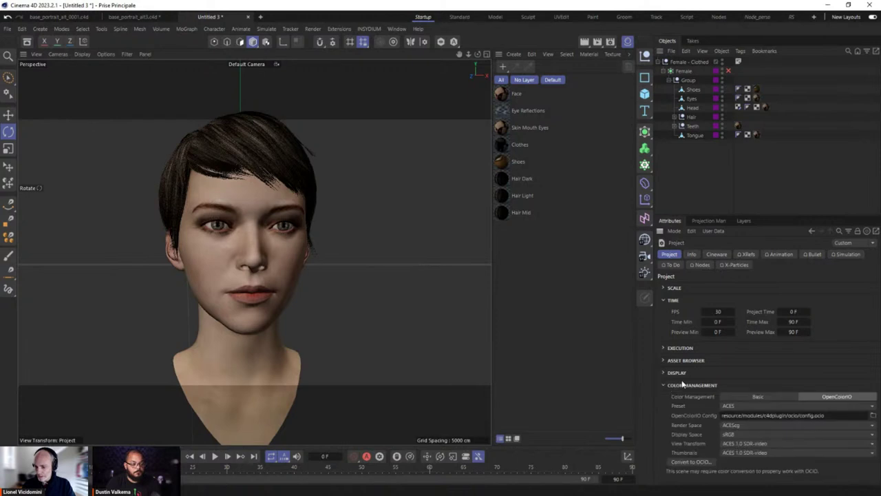
{"action": "left_click", "coordinate": [758, 397]}
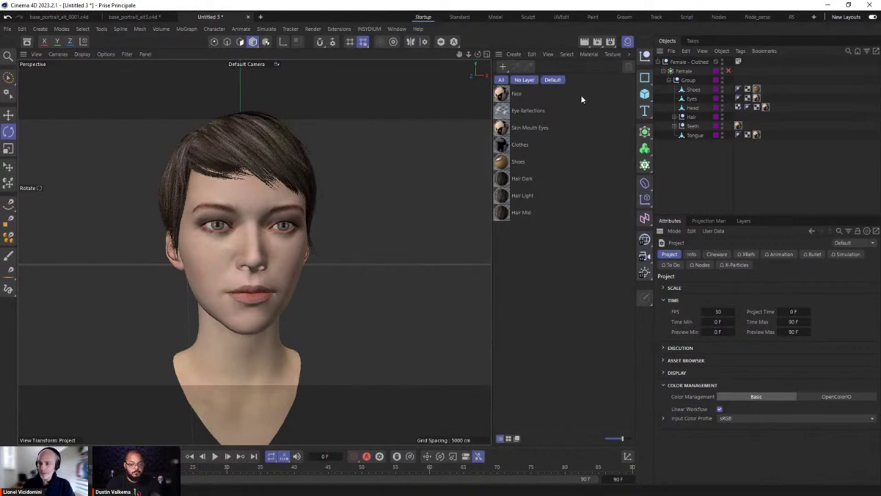
Add a camera from the current view, set its focal length to Portrait (80 mm), and look through it.
{"action": "left_click", "coordinate": [644, 256]}
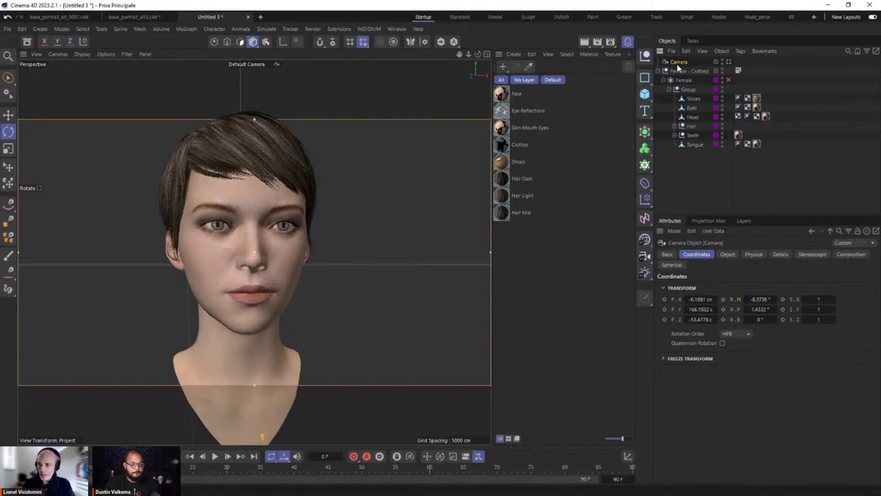
{"action": "left_click", "coordinate": [727, 254]}
{"action": "left_click", "coordinate": [788, 299]}
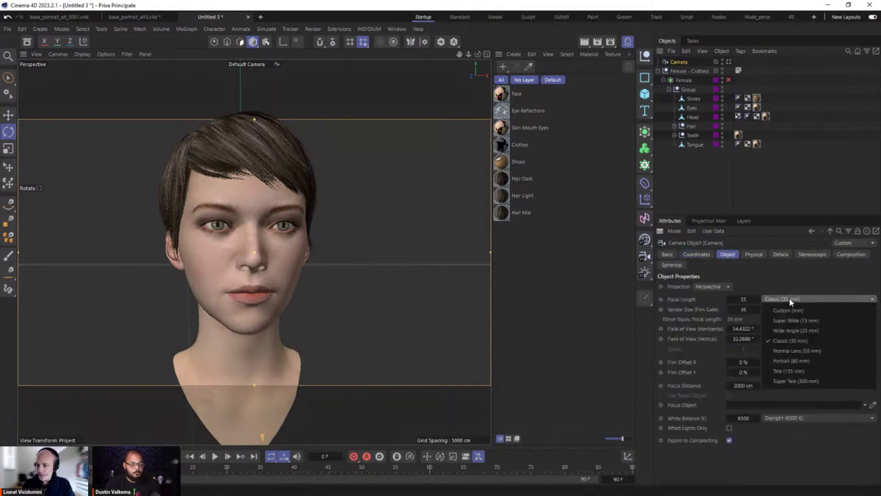
{"action": "left_click", "coordinate": [800, 362]}
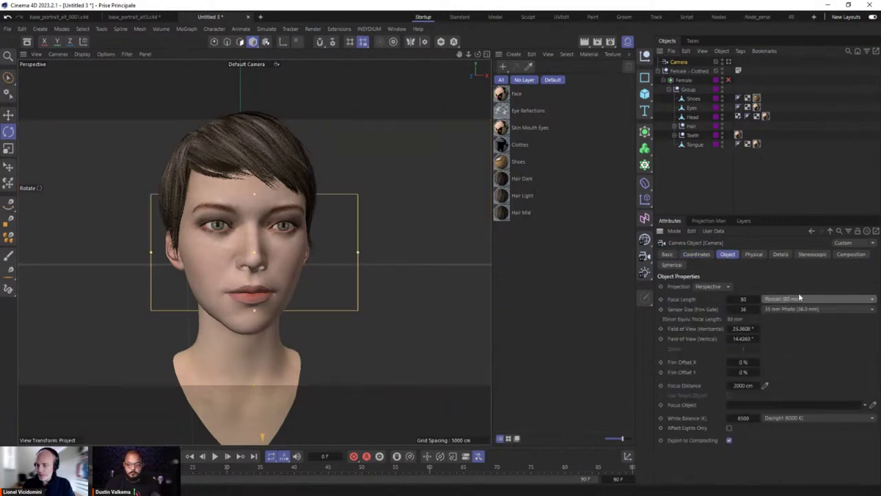
{"action": "left_click", "coordinate": [727, 62]}
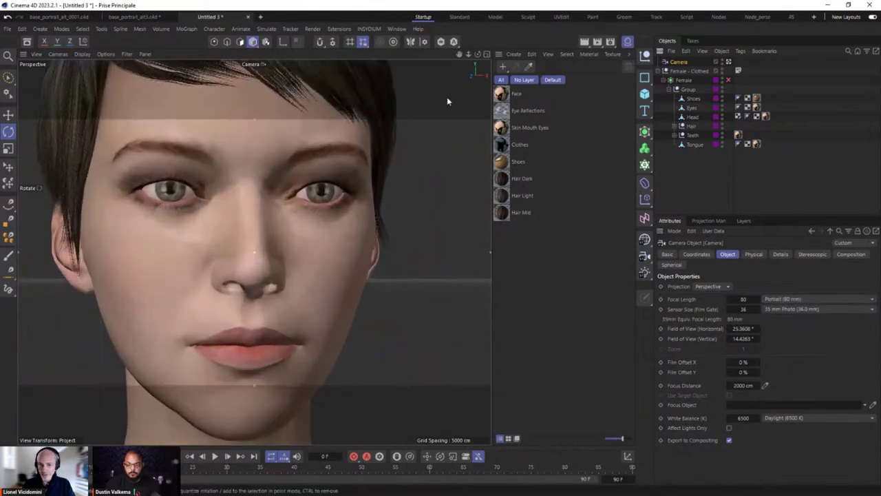
Set the render output size to 1280 by 1280 pixels and reframe the camera on the whole turned head.
{"action": "left_click", "coordinate": [608, 42]}
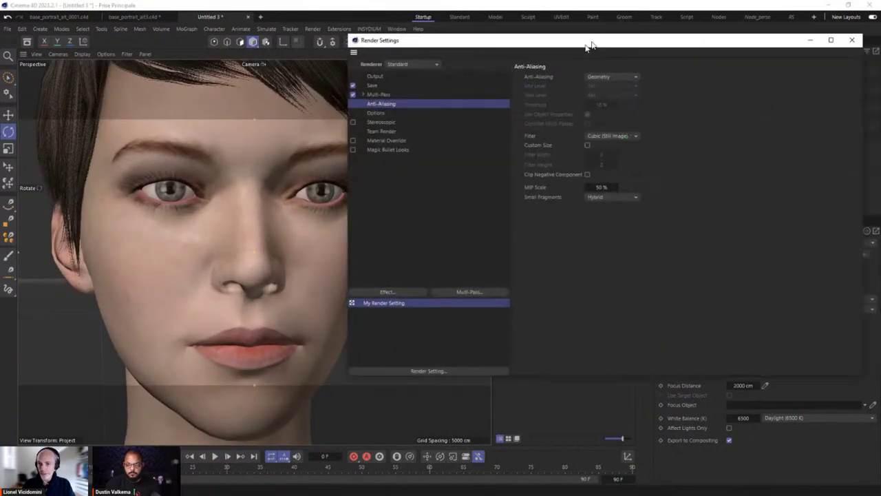
{"action": "left_click_drag", "start_coordinate": [585, 42], "coordinate": [493, 82]}
{"action": "left_click", "coordinate": [311, 111]}
{"action": "double_click", "coordinate": [516, 122]}
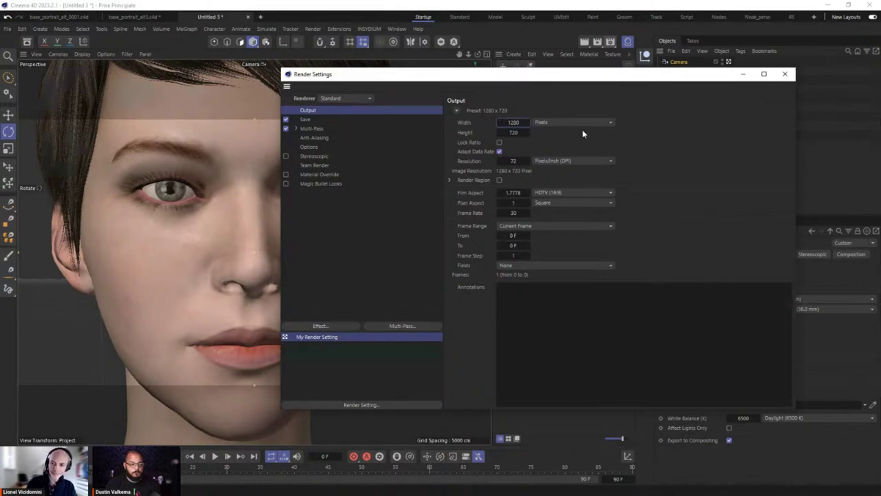
{"action": "key", "text": "Tab"}
{"action": "key", "text": "Tab"}
{"action": "type", "text": "1"}
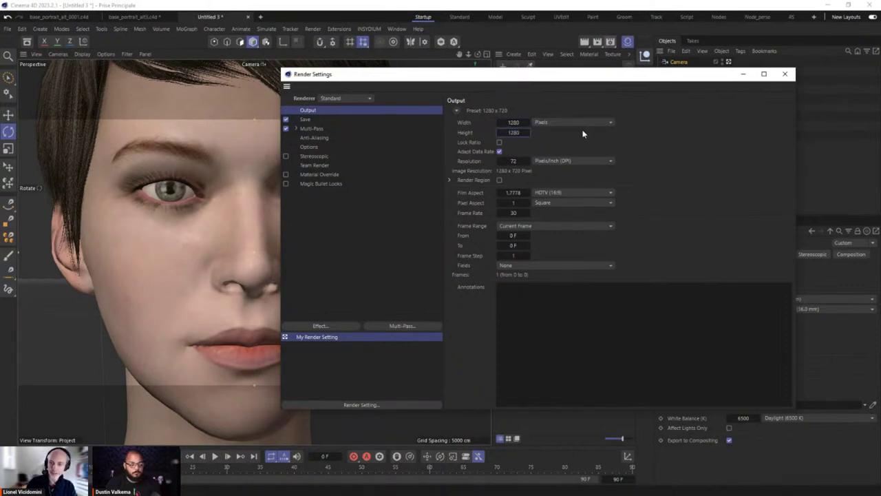
{"action": "key", "text": "Return"}
{"action": "left_click", "coordinate": [785, 74]}
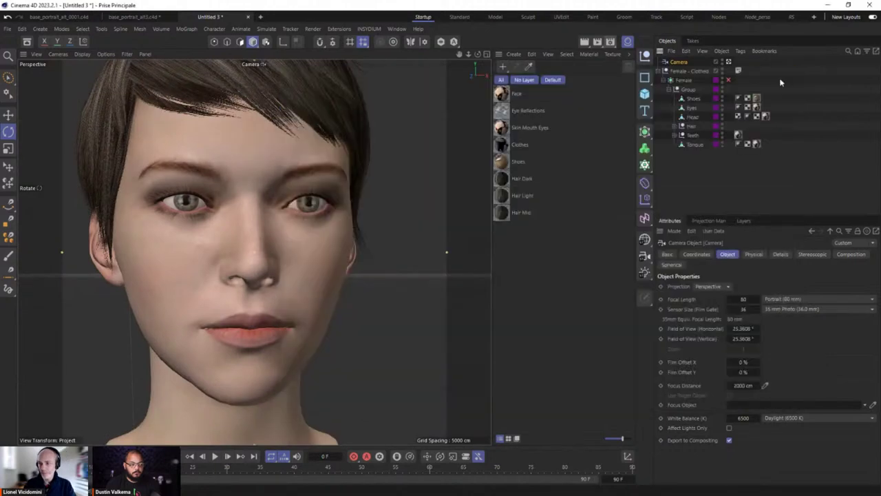
{"action": "scroll", "coordinate": [258, 235], "scroll_direction": "down", "scroll_amount": 5}
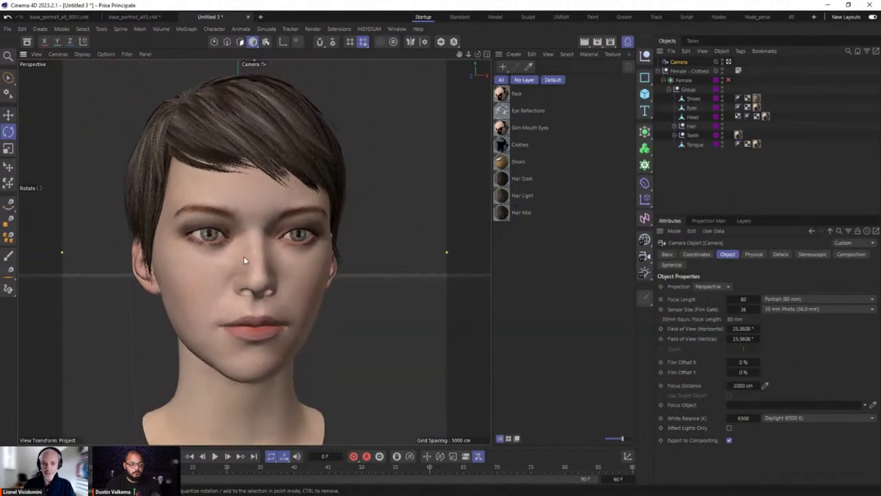
{"action": "left_click_drag", "start_coordinate": [244, 260], "coordinate": [317, 260], "text": "alt"}
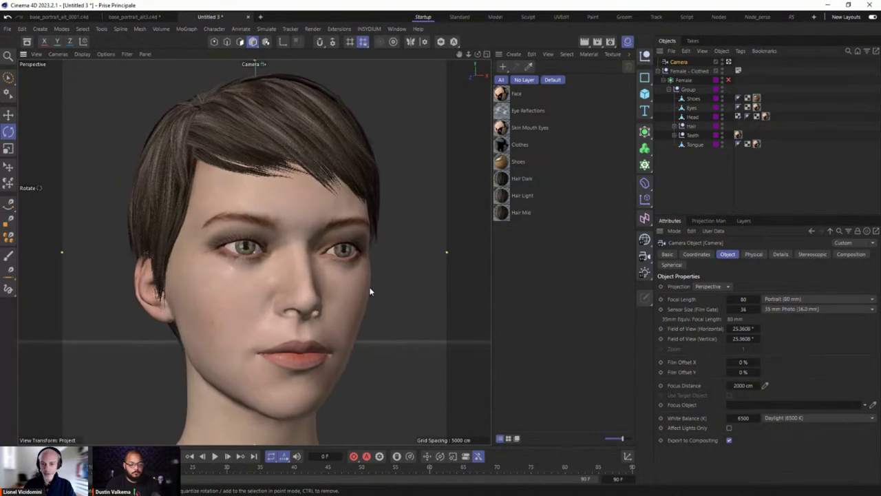
Isolate the Hair Dark, Hair Light and Hair Mid meshes one at a time to examine what each contributes, then show everything again.
{"action": "left_click", "coordinate": [674, 127]}
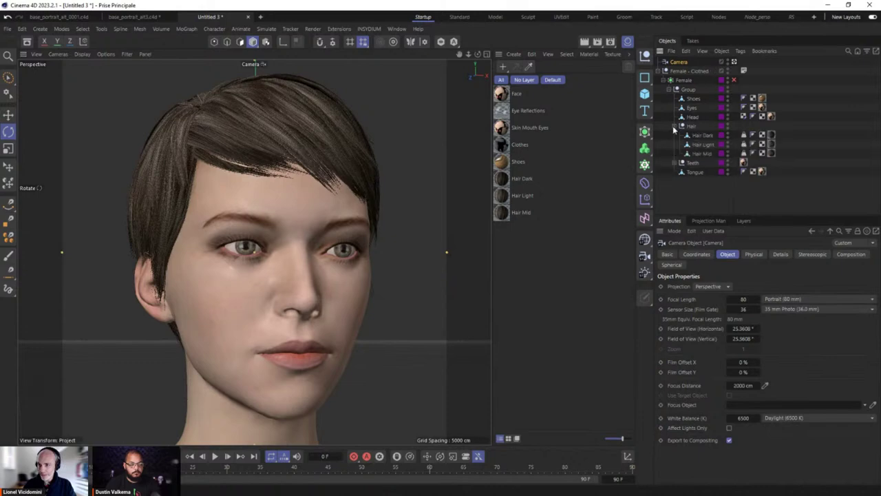
{"action": "left_click", "coordinate": [703, 136]}
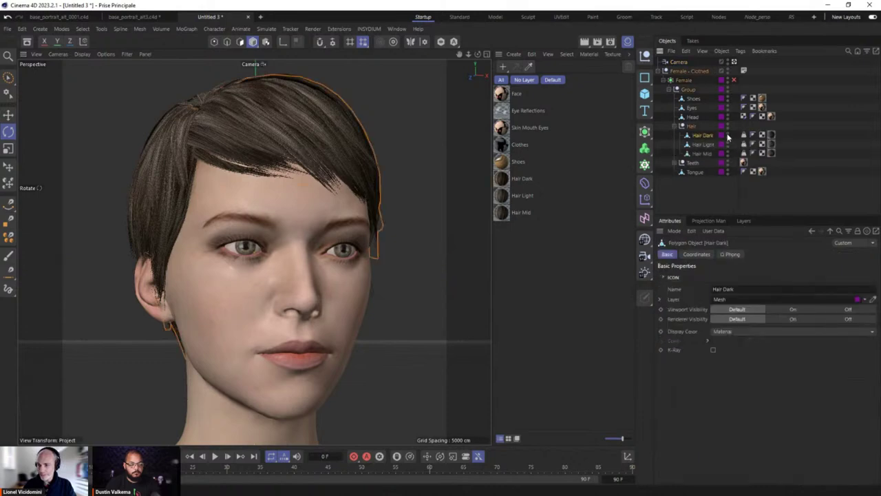
{"action": "left_click", "coordinate": [728, 135]}
{"action": "left_click", "coordinate": [728, 136]}
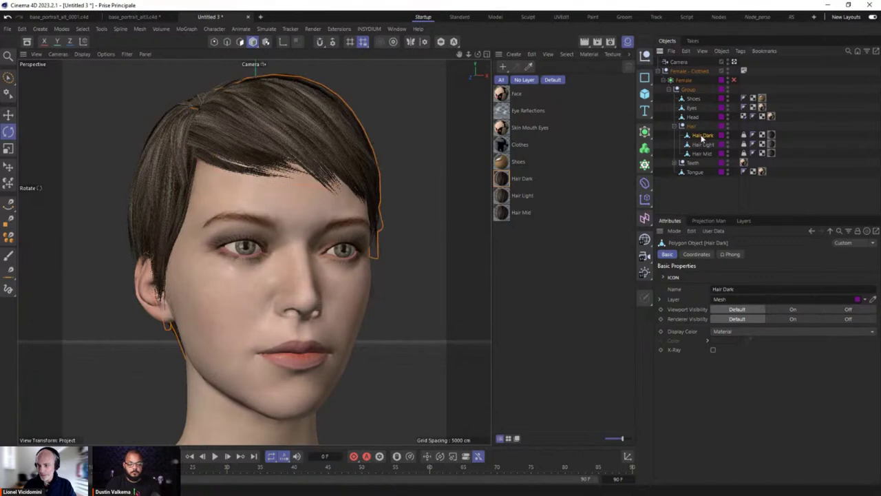
{"action": "left_click", "coordinate": [445, 42]}
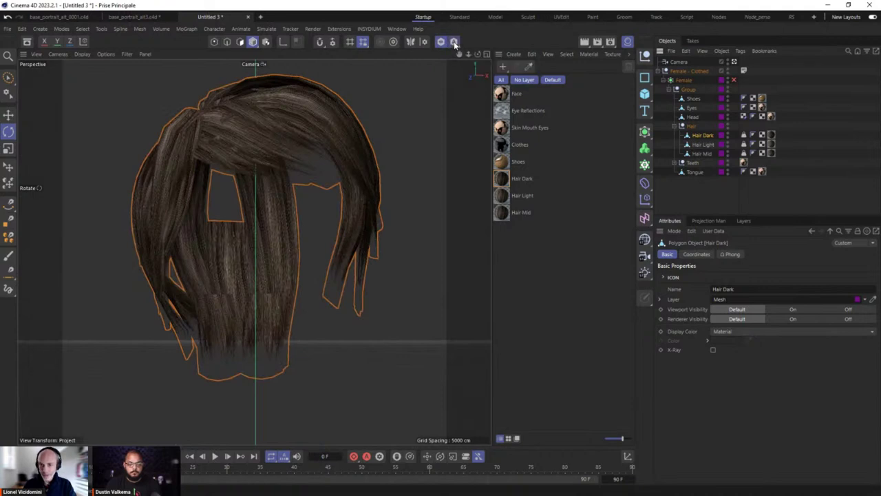
{"action": "left_click", "coordinate": [454, 42]}
{"action": "left_click", "coordinate": [516, 73]}
{"action": "left_click", "coordinate": [704, 145]}
{"action": "left_click", "coordinate": [700, 154]}
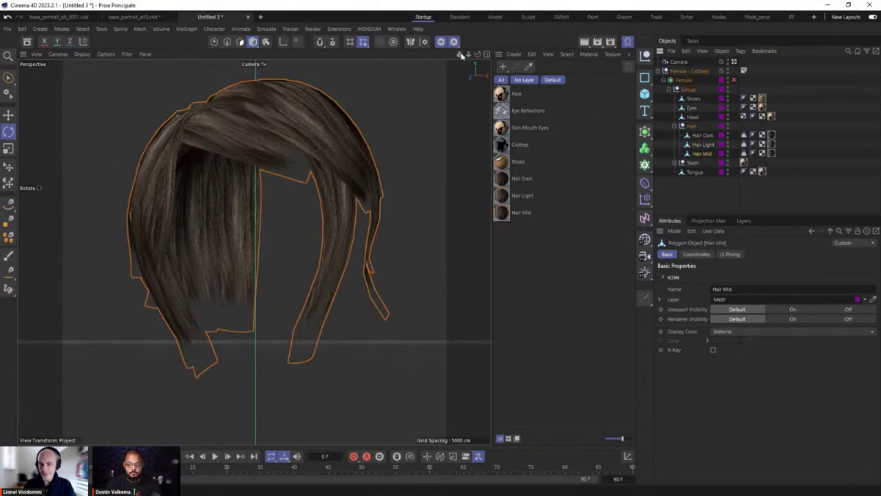
{"action": "left_click", "coordinate": [441, 42]}
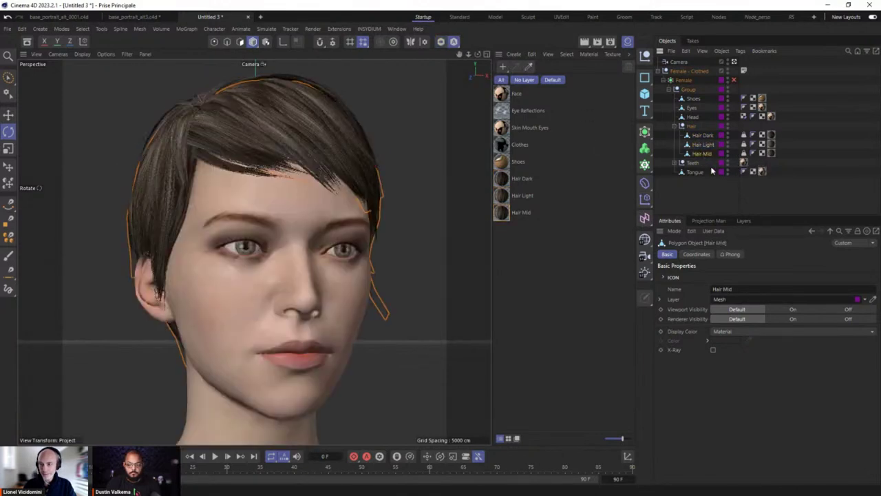
Hide the Hair Mid mesh in both viewport and renderer, and render the view to check the hair.
{"action": "left_click", "coordinate": [727, 154], "text": "ctrl"}
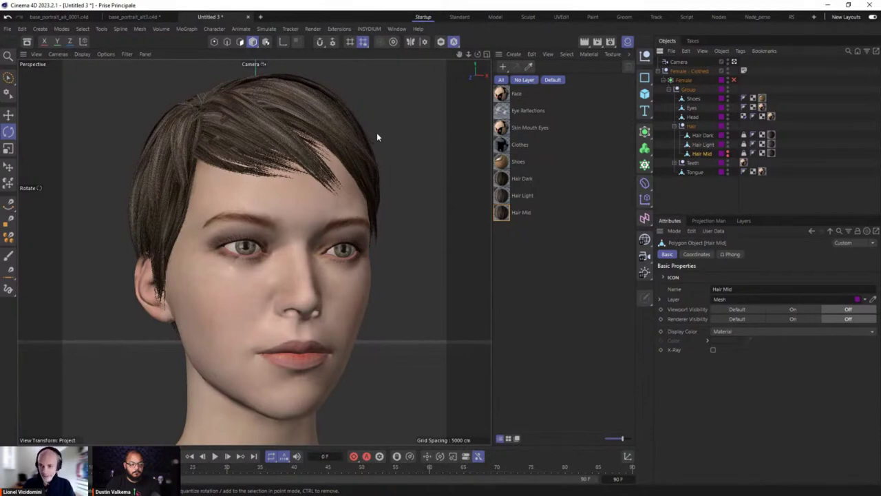
{"action": "left_click", "coordinate": [708, 197]}
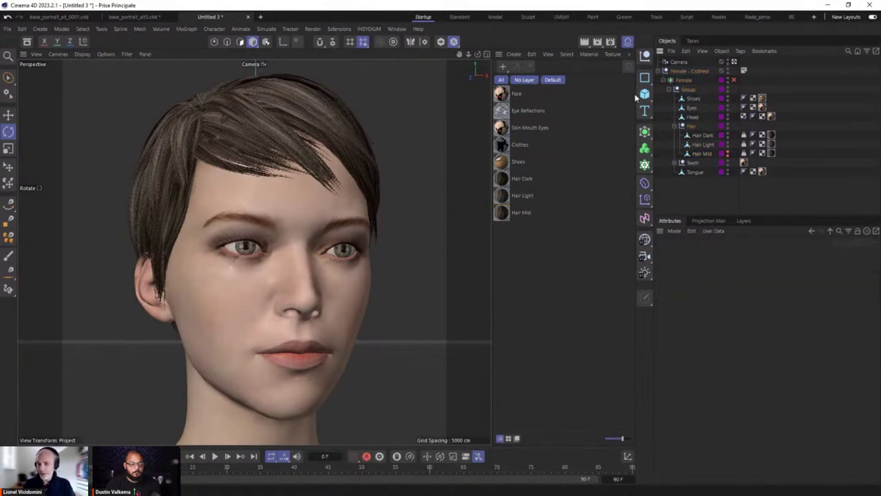
{"action": "left_click", "coordinate": [584, 43]}
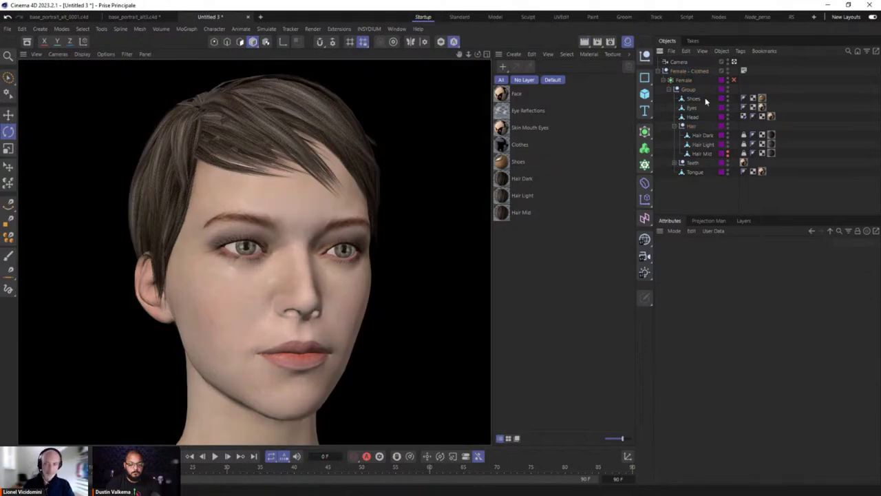
Enable the Female subdivision surface and render the portrait to the Picture Viewer.
{"action": "left_click", "coordinate": [681, 81]}
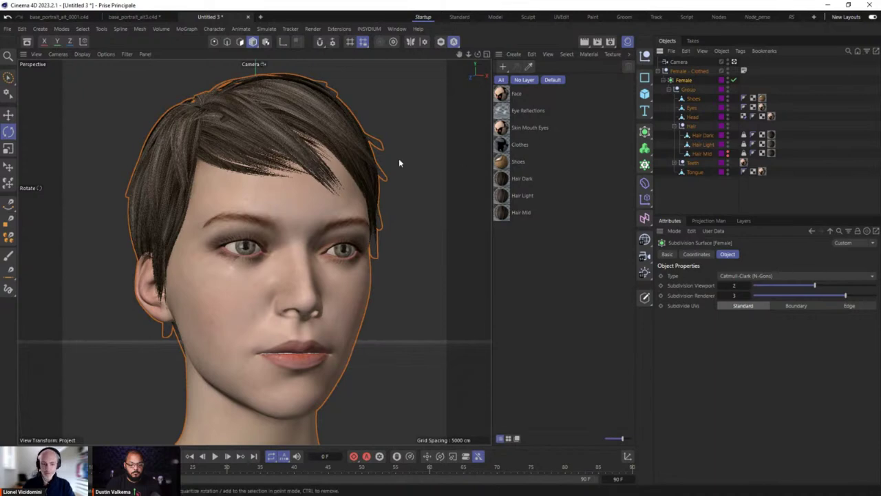
{"action": "key", "text": "ctrl+r"}
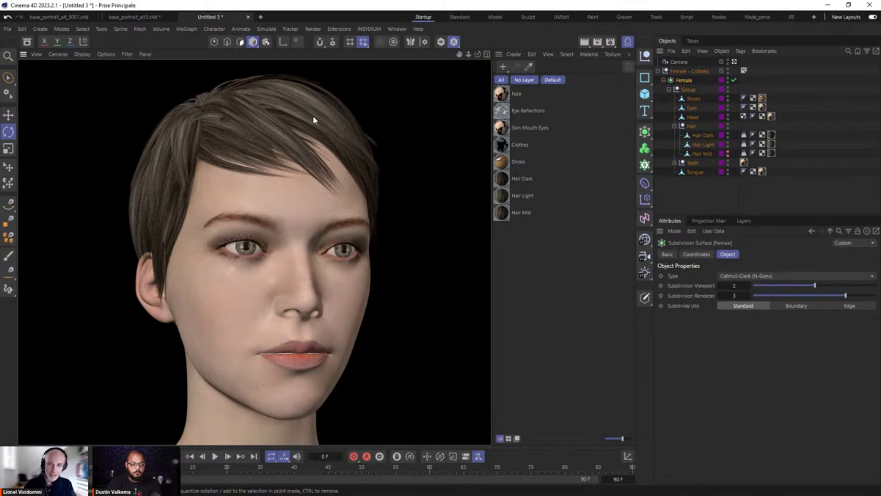
{"action": "left_click", "coordinate": [597, 41]}
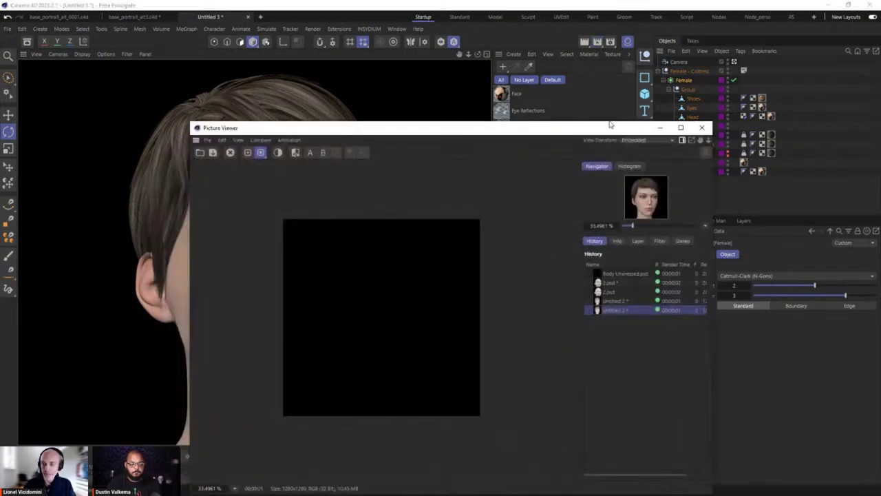
{"action": "left_click_drag", "start_coordinate": [564, 122], "coordinate": [259, 57]}
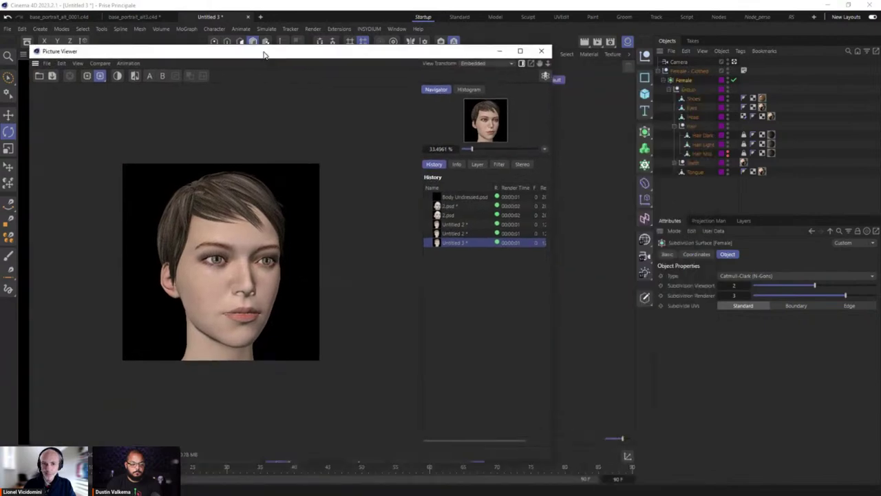
Start saving the rendered portrait as a still image in JPG format with 8 bits per channel.
{"action": "left_click", "coordinate": [50, 79]}
{"action": "left_click", "coordinate": [55, 22]}
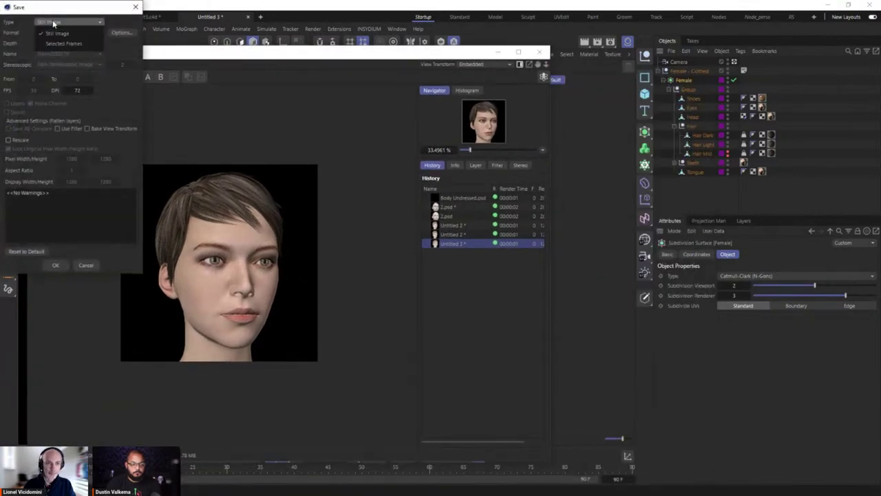
{"action": "left_click", "coordinate": [55, 33]}
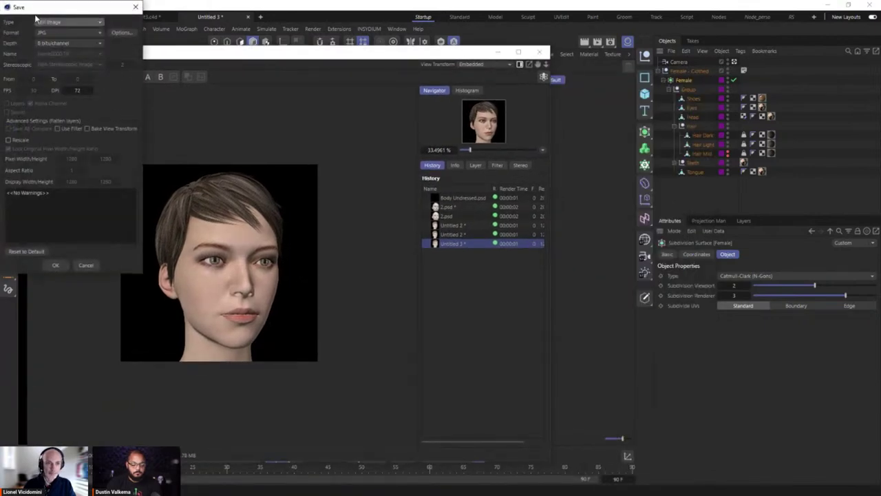
{"action": "left_click", "coordinate": [58, 265]}
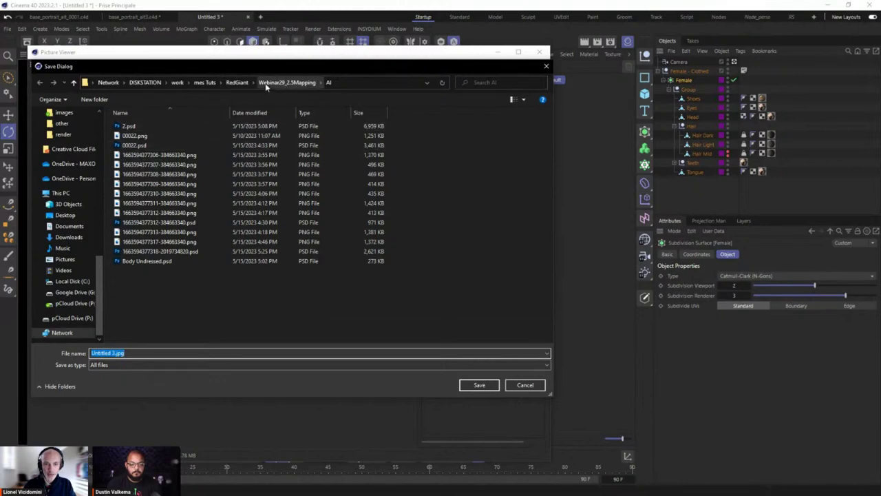
Save the image as base_portraitFINAL in the render folder of Webinar29_2.5Mapping.
{"action": "left_click", "coordinate": [285, 83]}
{"action": "left_click", "coordinate": [137, 147]}
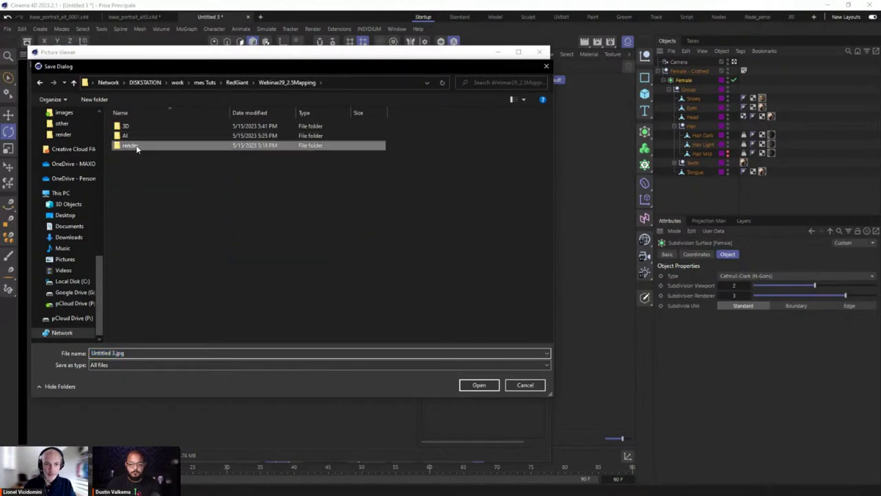
{"action": "double_click", "coordinate": [137, 148]}
{"action": "left_click", "coordinate": [160, 137]}
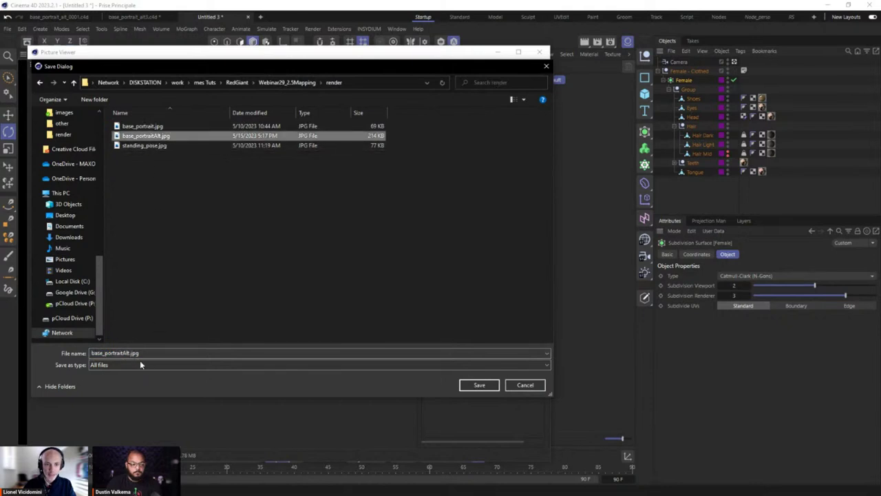
{"action": "left_click", "coordinate": [134, 353]}
{"action": "left_click", "coordinate": [130, 352]}
{"action": "left_click_drag", "start_coordinate": [123, 352], "coordinate": [200, 351]}
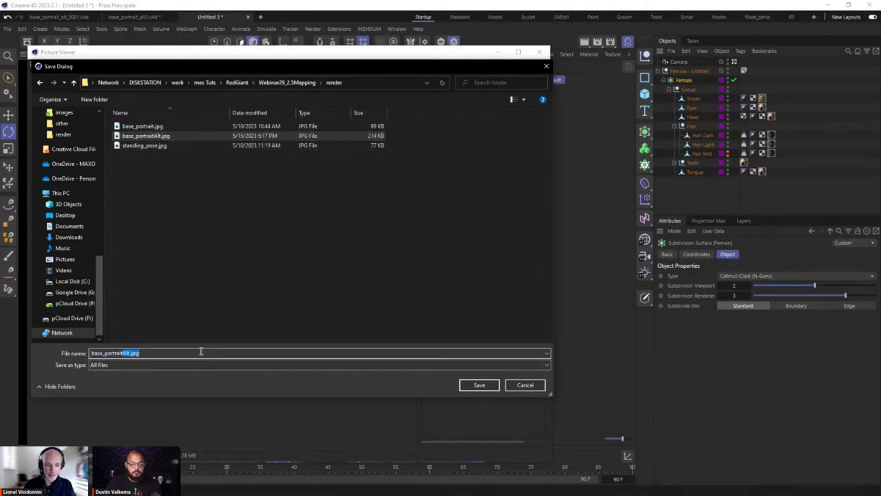
{"action": "type", "text": "FINAL"}
{"action": "key", "text": "Return"}
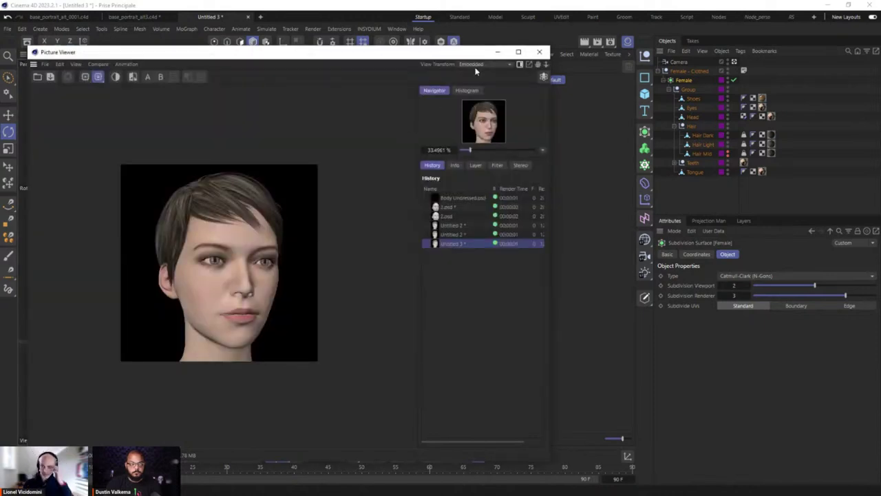
{"action": "left_click_drag", "start_coordinate": [475, 55], "coordinate": [737, 57]}
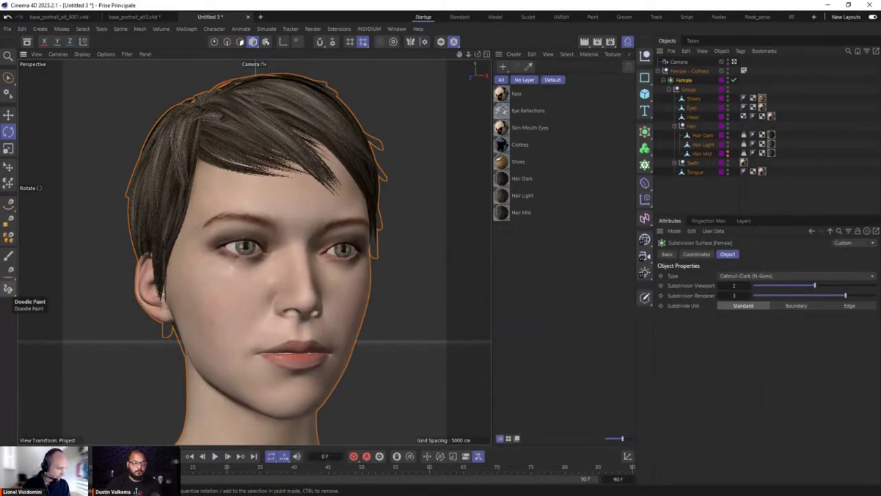
Switch to the Stable Diffusion web interface and generate a portrait with the existing prompt and ControlNet settings.
{"action": "key", "text": "alt+Tab"}
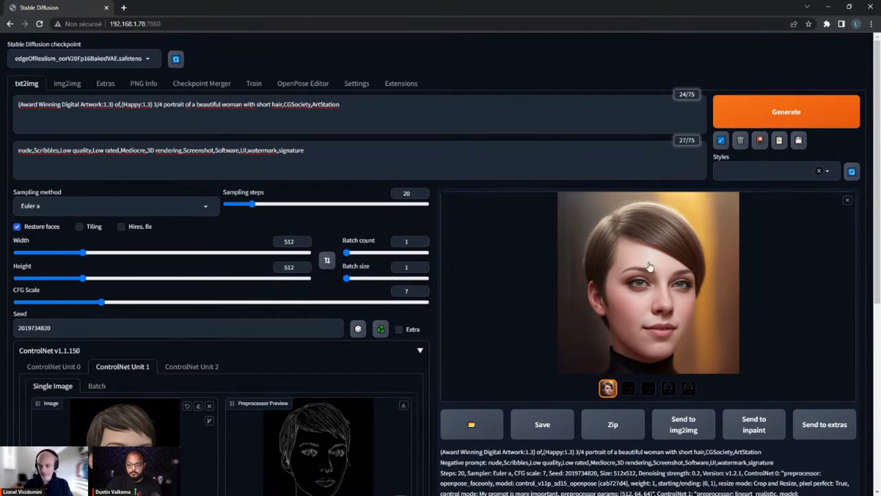
{"action": "left_click", "coordinate": [787, 115]}
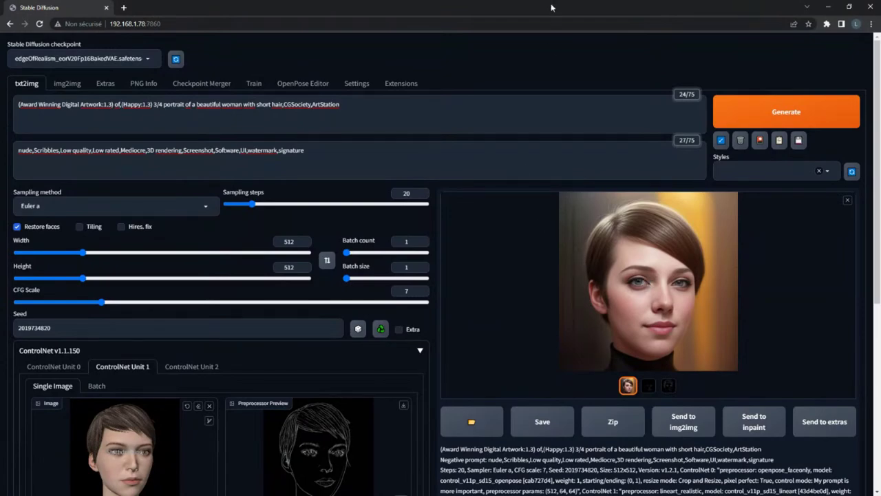
{"action": "left_click_drag", "start_coordinate": [551, 6], "coordinate": [486, 1]}
Disable ControlNet Unit 0 and ControlNet Unit 1, and generate the portrait from the prompt alone.
{"action": "scroll", "coordinate": [303, 357], "scroll_direction": "down", "scroll_amount": 2}
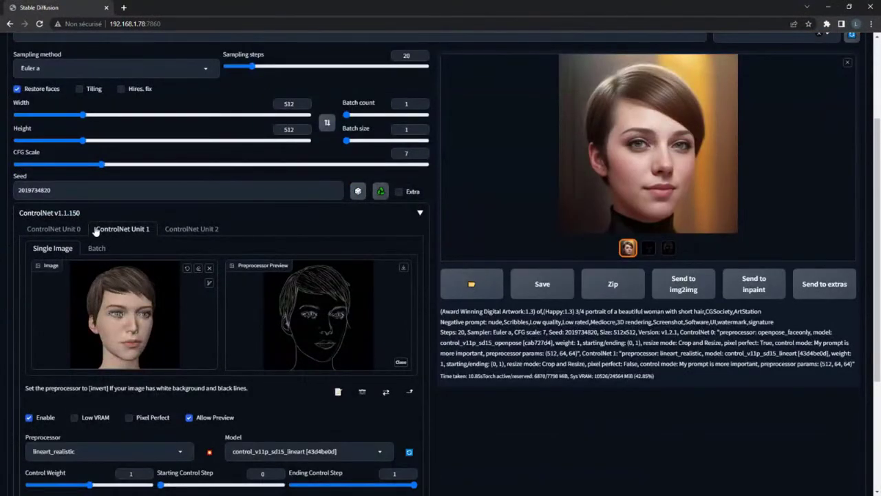
{"action": "left_click", "coordinate": [49, 231]}
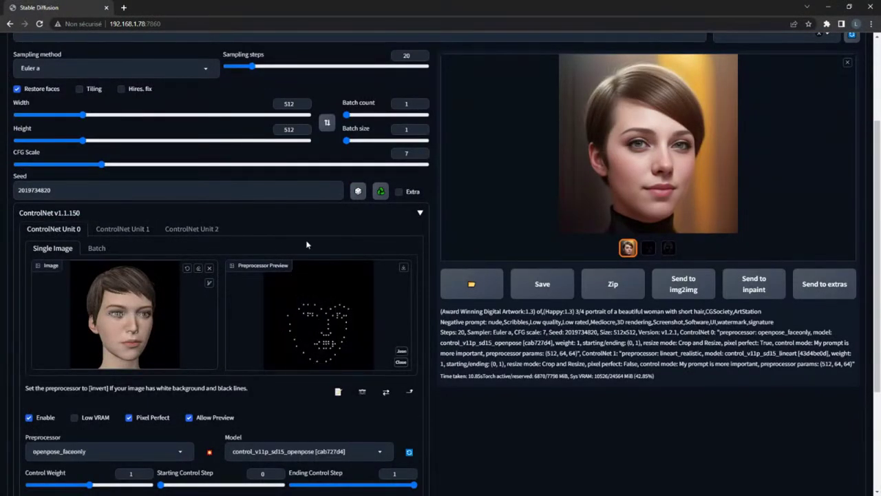
{"action": "left_click", "coordinate": [29, 417]}
{"action": "left_click", "coordinate": [121, 230]}
{"action": "left_click", "coordinate": [29, 417]}
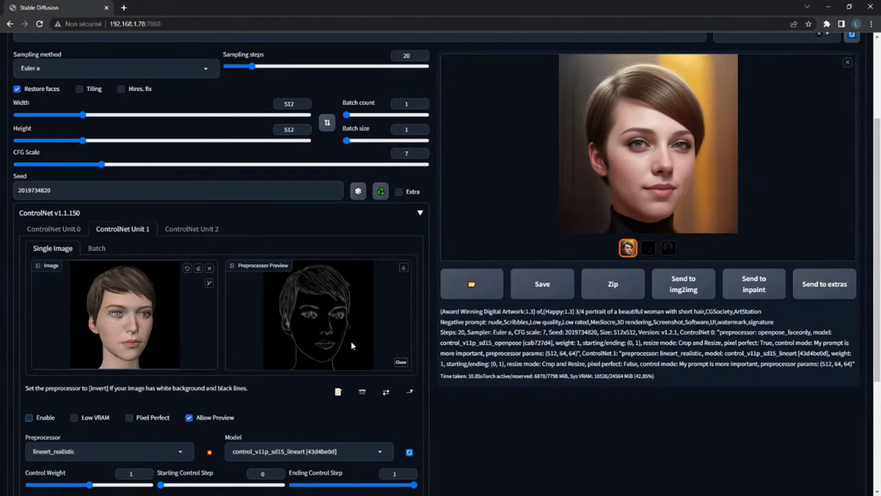
{"action": "scroll", "coordinate": [353, 347], "scroll_direction": "up", "scroll_amount": 2}
{"action": "left_click", "coordinate": [805, 108]}
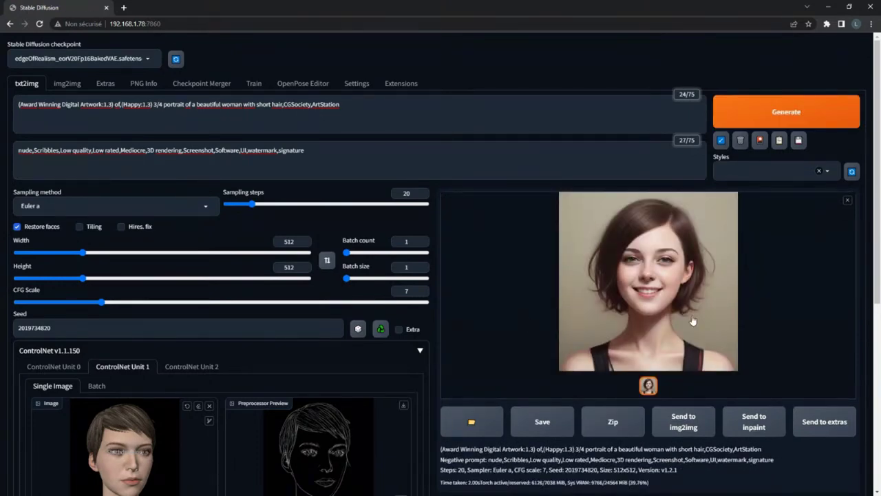
Load the realisticVisionV20_v20 checkpoint and generate the short-haired woman portrait from the same prompt.
{"action": "left_click", "coordinate": [153, 61]}
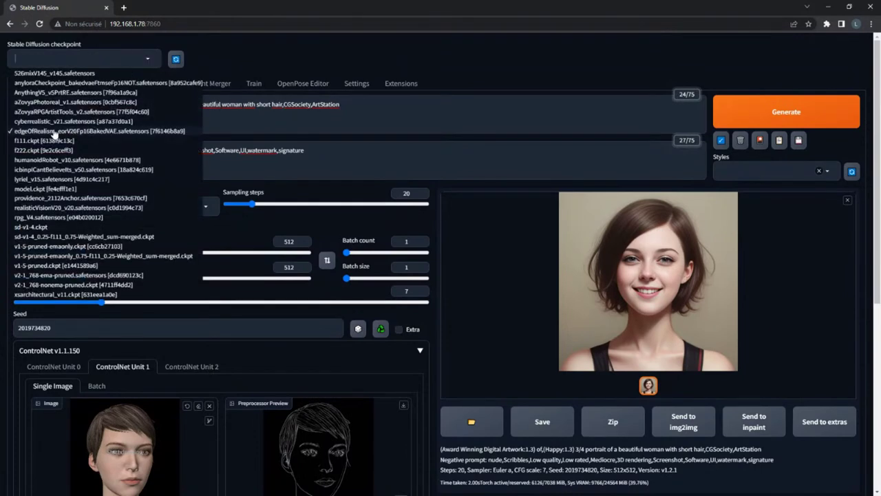
{"action": "left_click", "coordinate": [52, 207]}
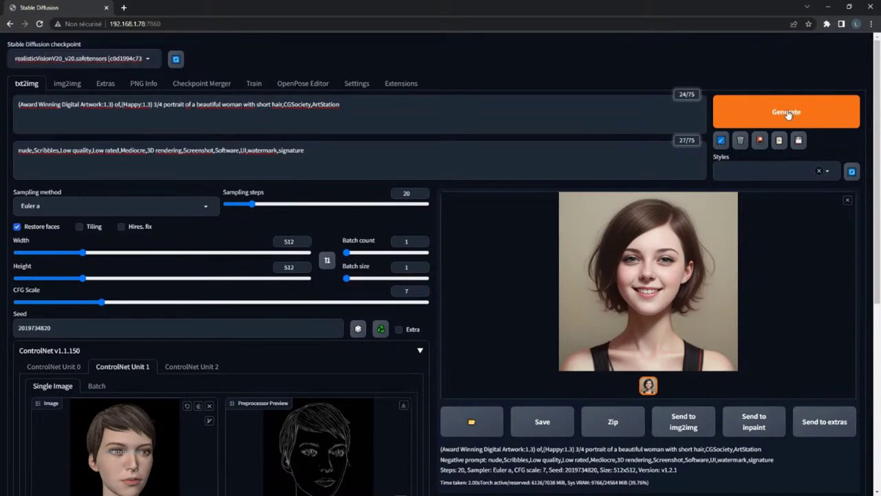
{"action": "left_click", "coordinate": [780, 115]}
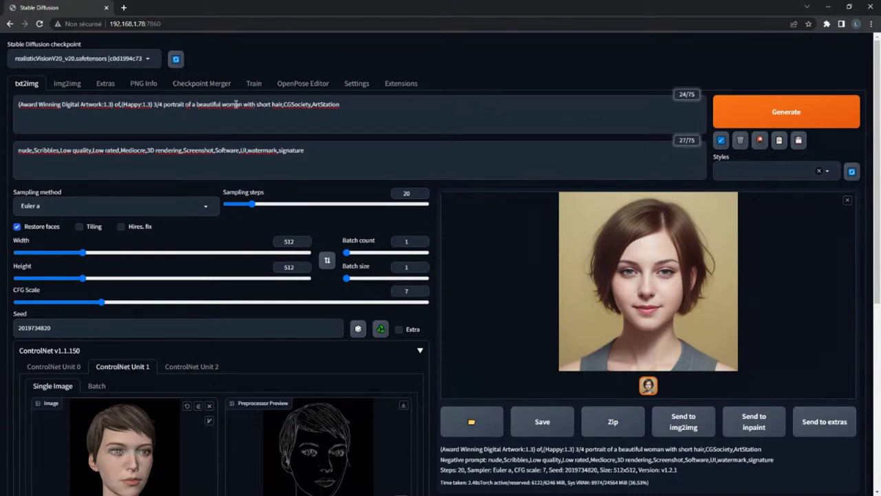
{"action": "left_click_drag", "start_coordinate": [249, 104], "coordinate": [283, 101]}
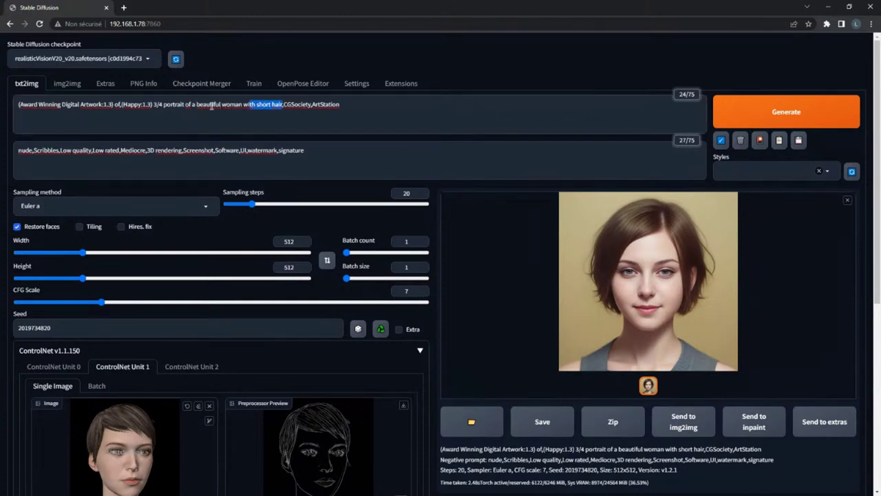
{"action": "left_click", "coordinate": [154, 104]}
{"action": "left_click_drag", "start_coordinate": [155, 104], "coordinate": [164, 104]}
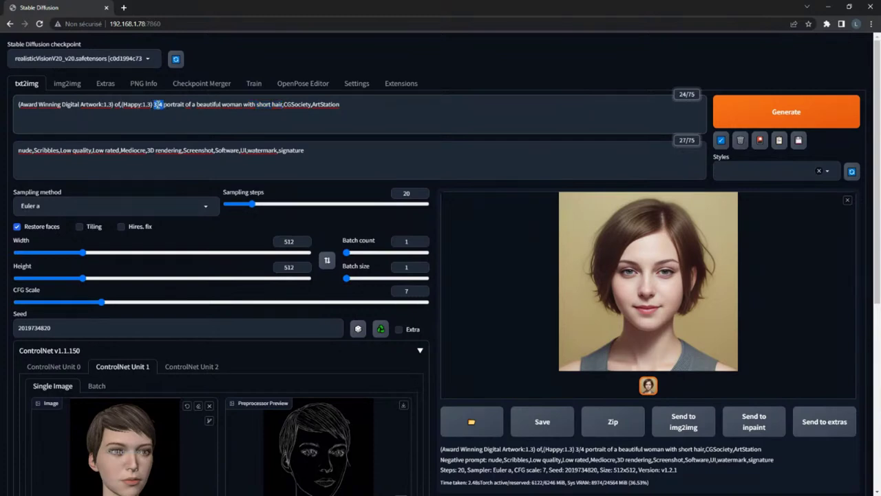
Switch the checkpoint back to edgeOfRealism_eorV20Fp16BakedVAE, and enable ControlNet Unit 0 and ControlNet Unit 1.
{"action": "left_click", "coordinate": [147, 60]}
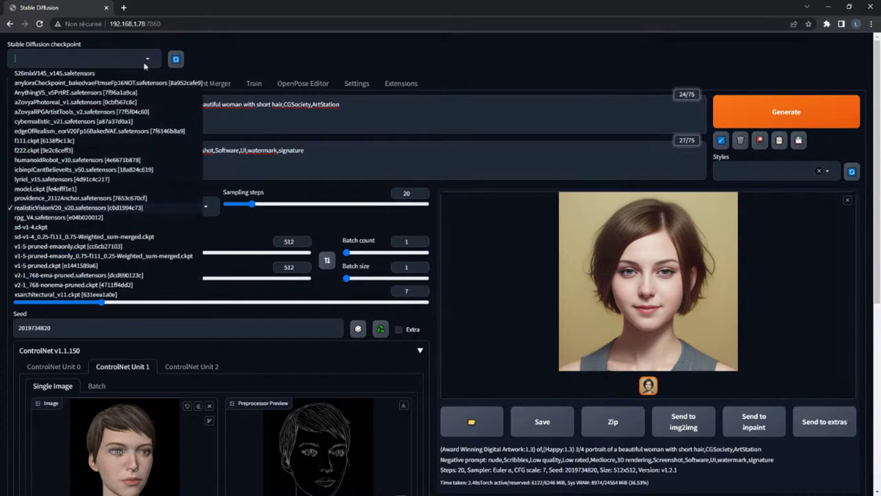
{"action": "left_click", "coordinate": [41, 130]}
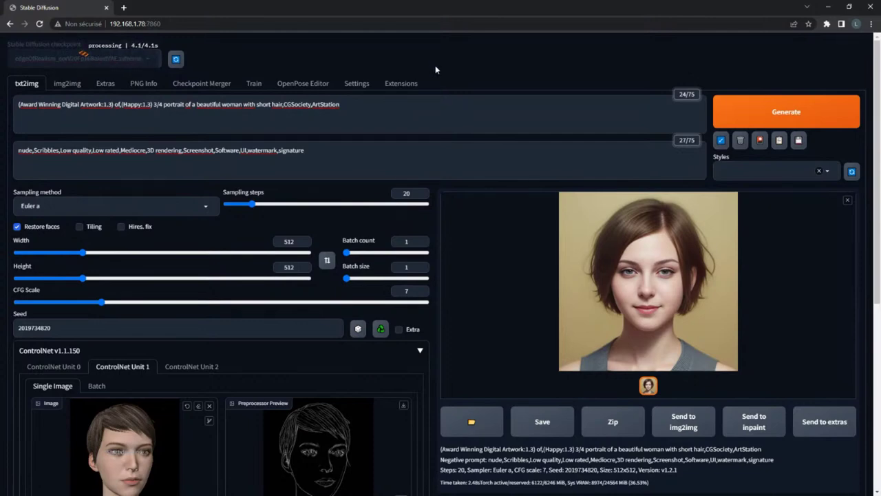
{"action": "scroll", "coordinate": [433, 72], "scroll_direction": "down", "scroll_amount": 3}
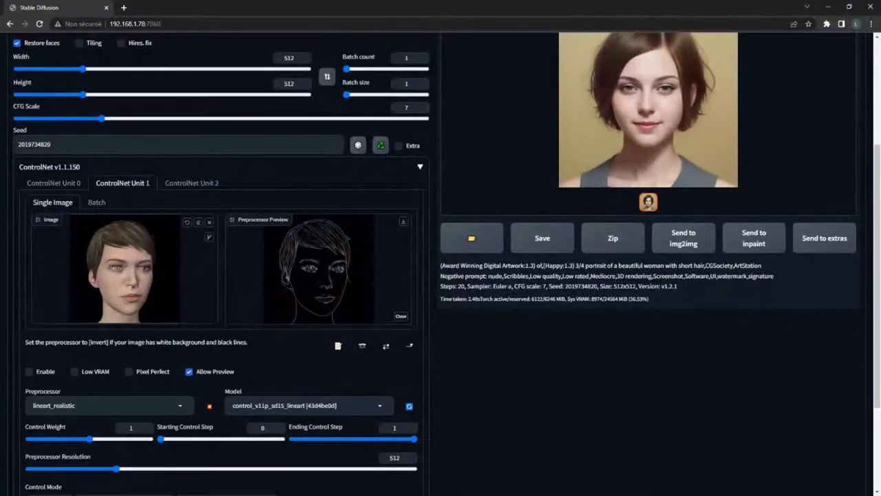
{"action": "left_click", "coordinate": [53, 183]}
{"action": "left_click", "coordinate": [29, 371]}
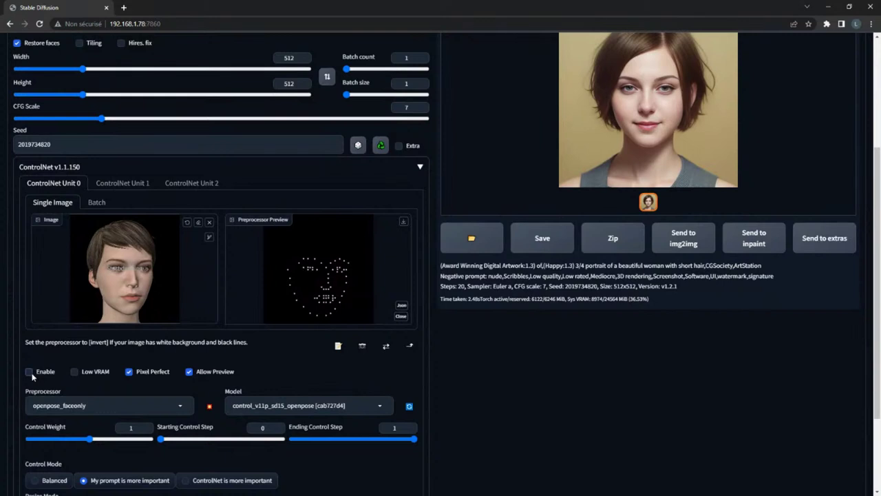
{"action": "left_click", "coordinate": [113, 184]}
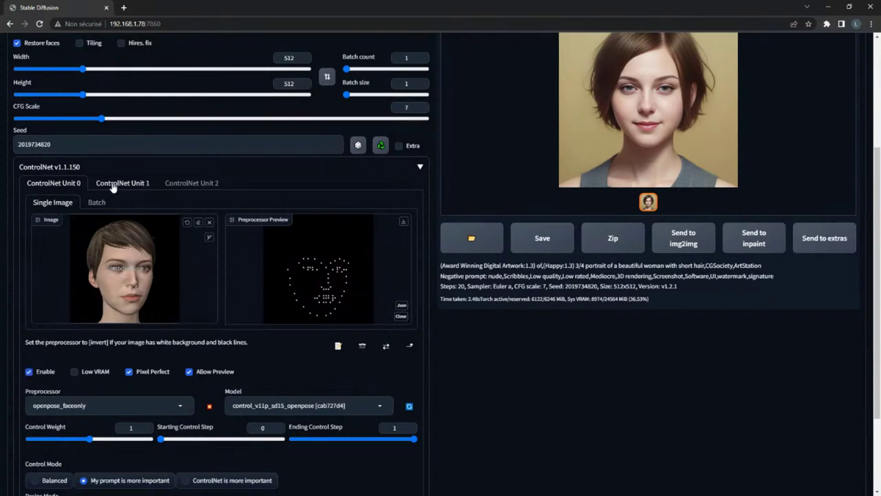
{"action": "left_click", "coordinate": [28, 372]}
Check the openpose_faceonly and lineart_realistic ControlNet units, and generate the portrait with both active.
{"action": "left_click", "coordinate": [54, 184]}
{"action": "left_click", "coordinate": [117, 184]}
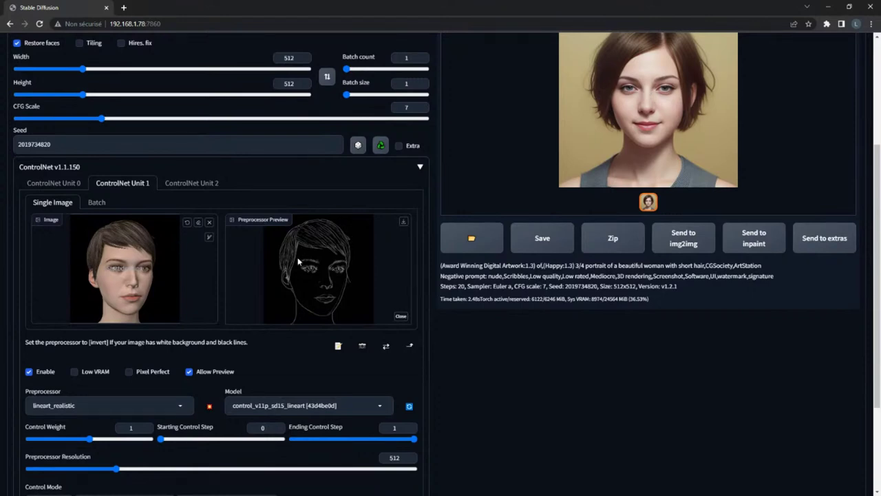
{"action": "scroll", "coordinate": [450, 196], "scroll_direction": "up", "scroll_amount": 2}
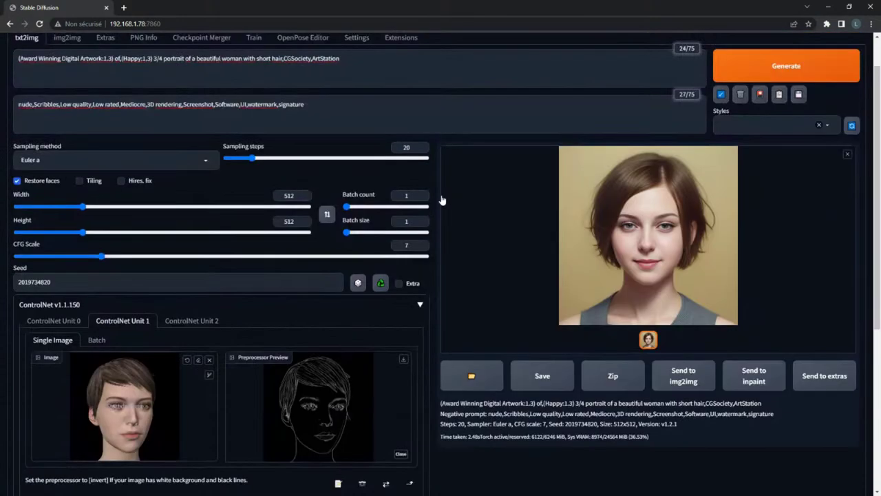
{"action": "scroll", "coordinate": [449, 195], "scroll_direction": "down", "scroll_amount": 2}
{"action": "left_click", "coordinate": [53, 185]}
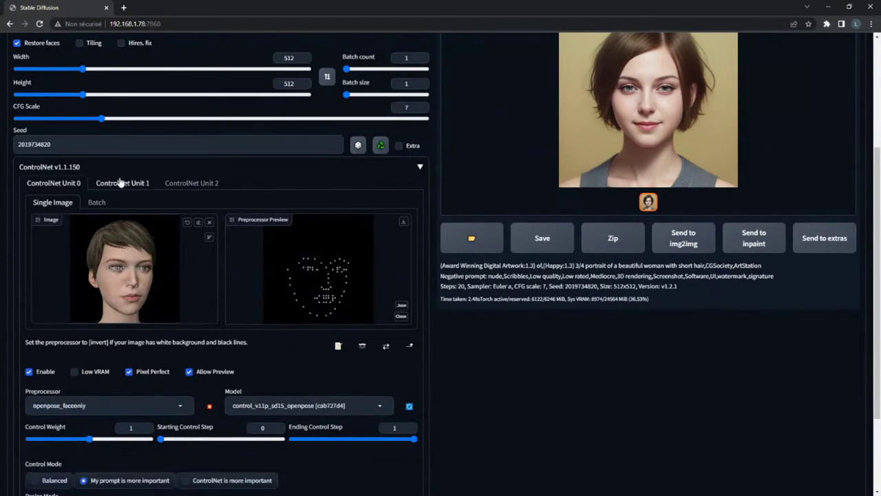
{"action": "left_click", "coordinate": [121, 183]}
{"action": "scroll", "coordinate": [399, 249], "scroll_direction": "up", "scroll_amount": 3}
{"action": "left_click", "coordinate": [783, 108]}
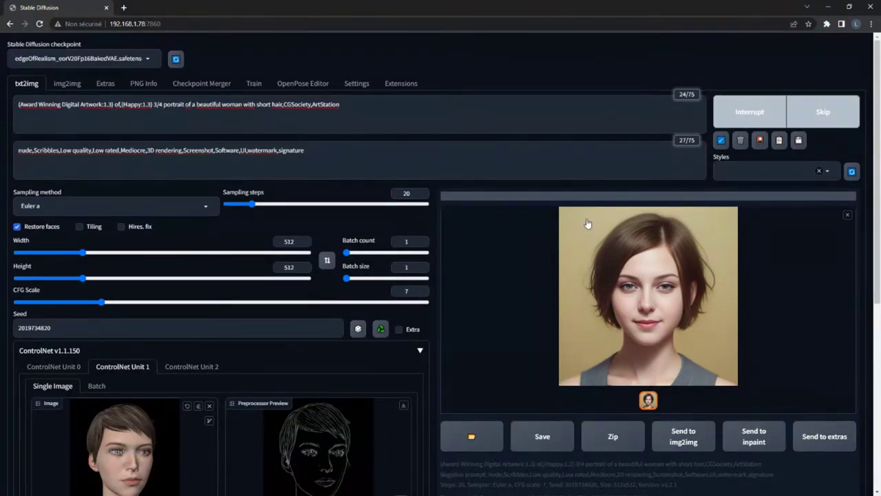
{"action": "scroll", "coordinate": [417, 346], "scroll_direction": "down", "scroll_amount": 1}
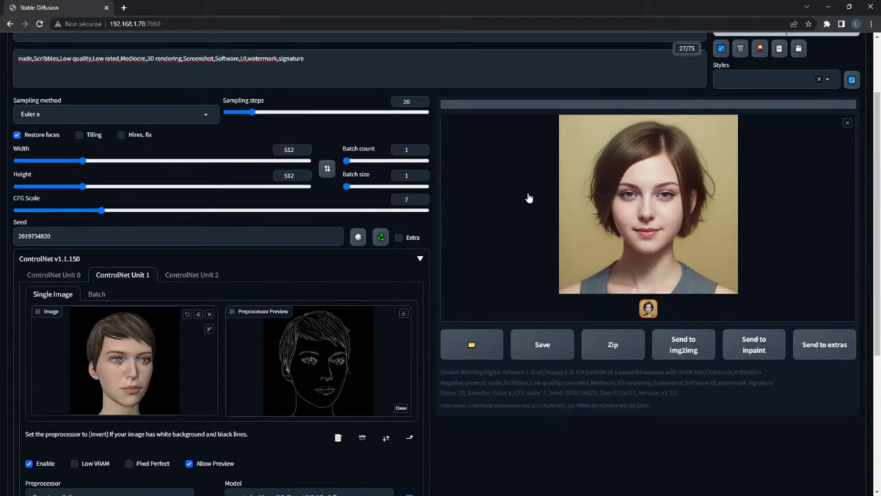
{"action": "key", "text": "ctrl+Return"}
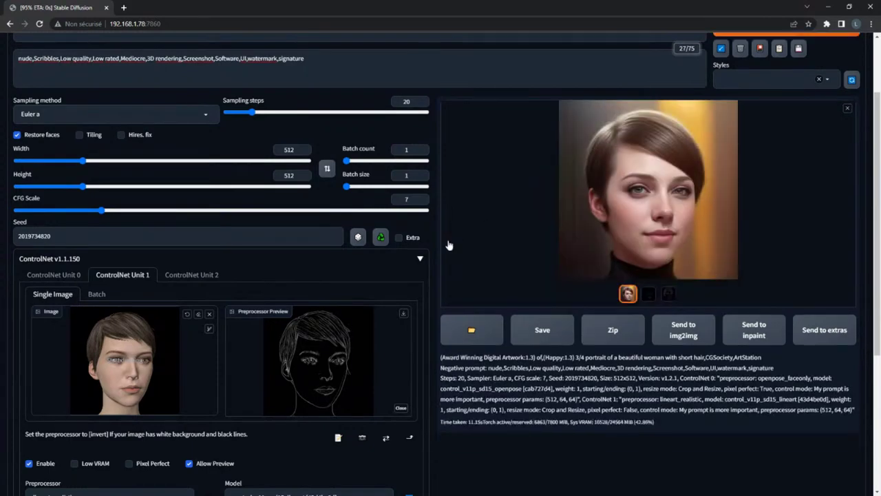
Reset the seed to random (-1) and generate a new variation of the portrait.
{"action": "left_click", "coordinate": [357, 237]}
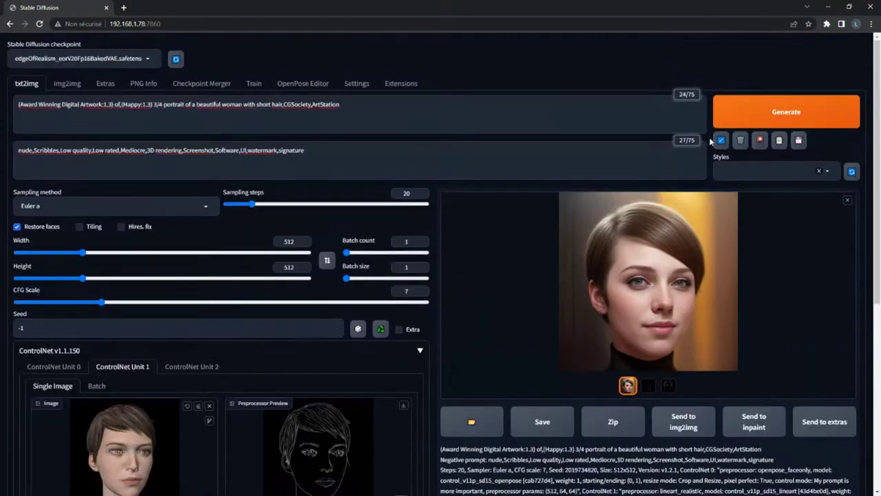
{"action": "scroll", "coordinate": [752, 75], "scroll_direction": "up", "scroll_amount": 2}
{"action": "left_click", "coordinate": [764, 116]}
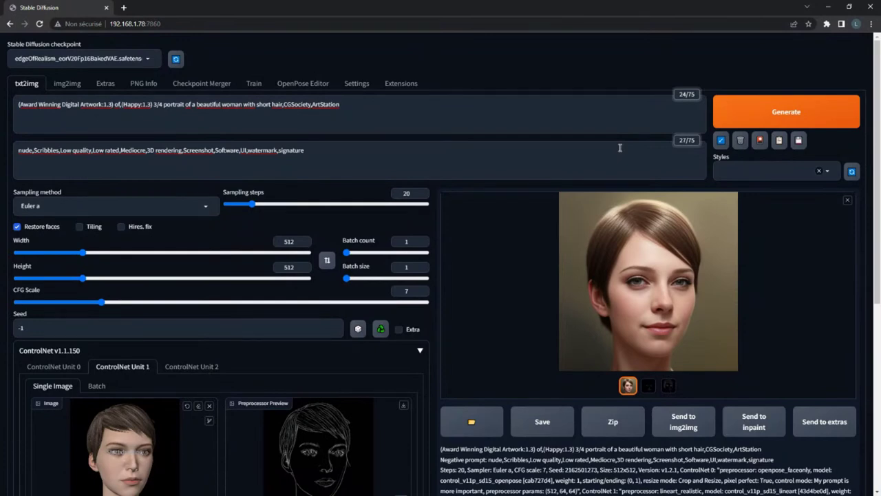
{"action": "left_click", "coordinate": [826, 7]}
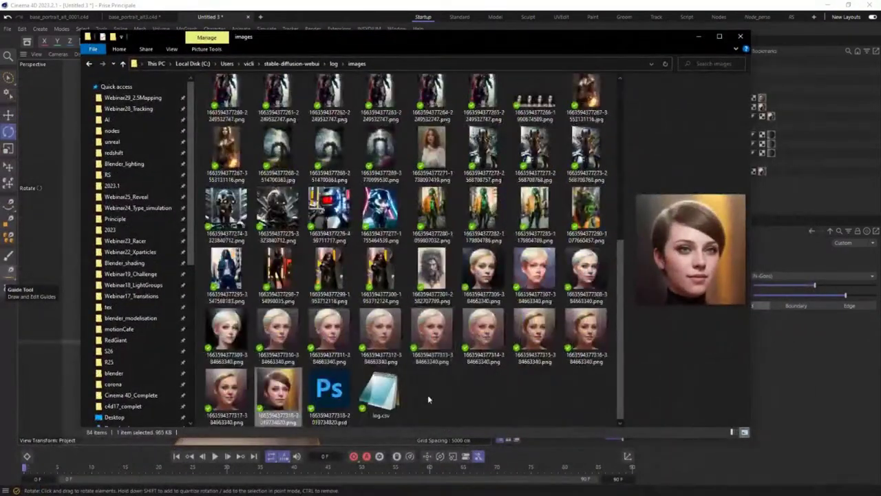
{"action": "left_click", "coordinate": [544, 391]}
{"action": "double_click", "coordinate": [483, 274]}
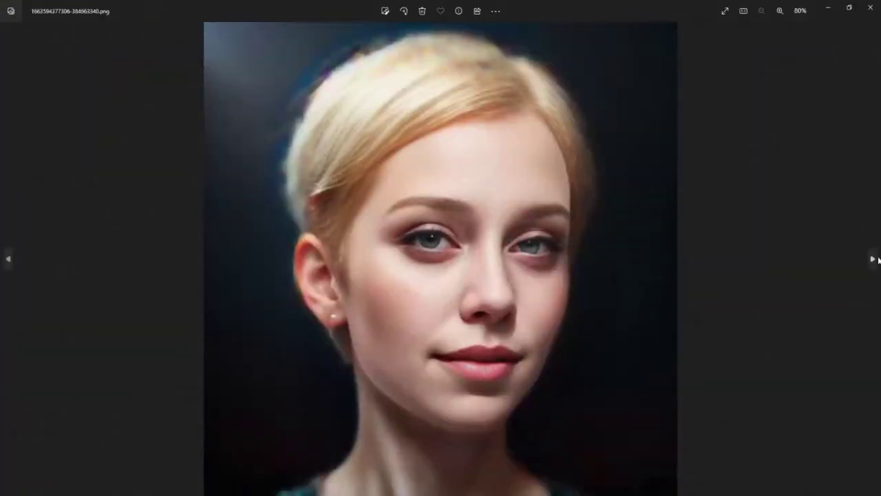
{"action": "left_click", "coordinate": [873, 260]}
{"action": "left_click", "coordinate": [870, 260]}
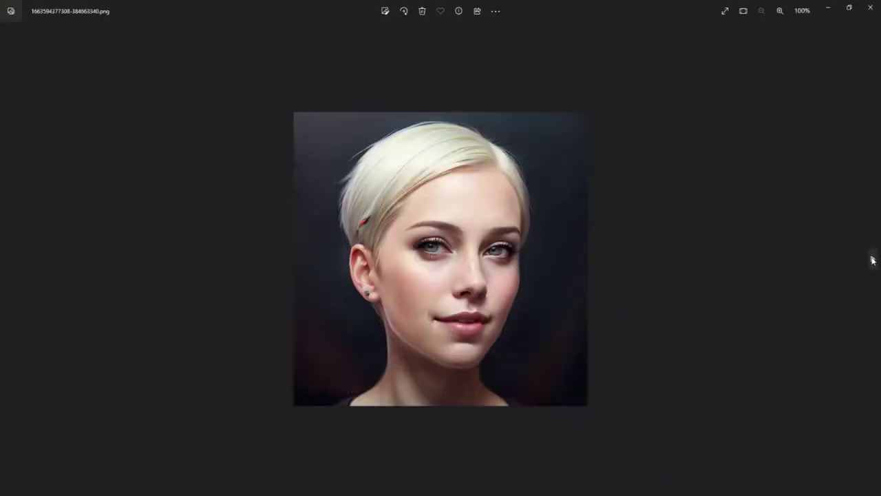
{"action": "left_click", "coordinate": [872, 259]}
{"action": "left_click", "coordinate": [872, 259]}
{"action": "left_click", "coordinate": [873, 260]}
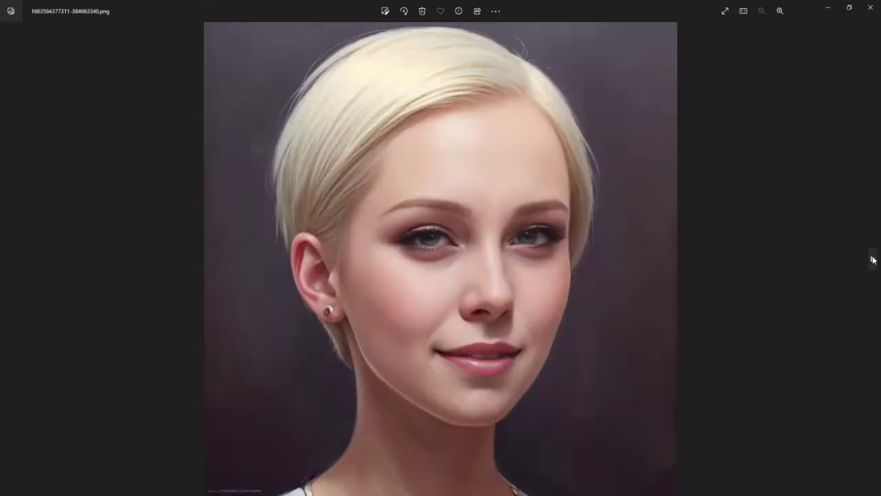
{"action": "left_click", "coordinate": [873, 259]}
{"action": "left_click", "coordinate": [873, 259]}
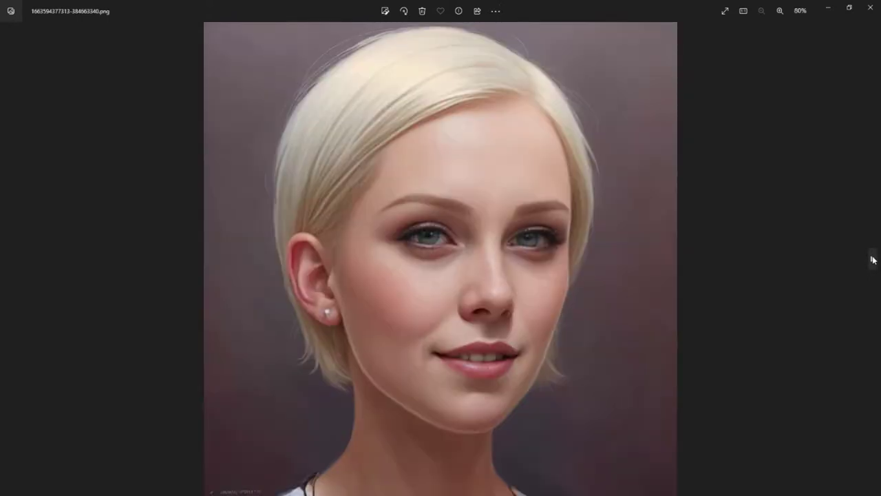
{"action": "left_click", "coordinate": [873, 259]}
{"action": "left_click", "coordinate": [873, 260]}
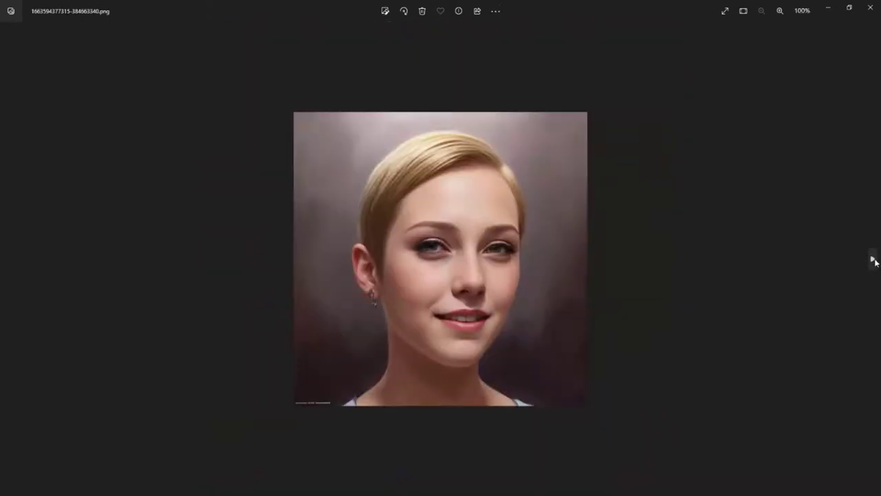
{"action": "left_click", "coordinate": [874, 260]}
{"action": "left_click", "coordinate": [873, 260]}
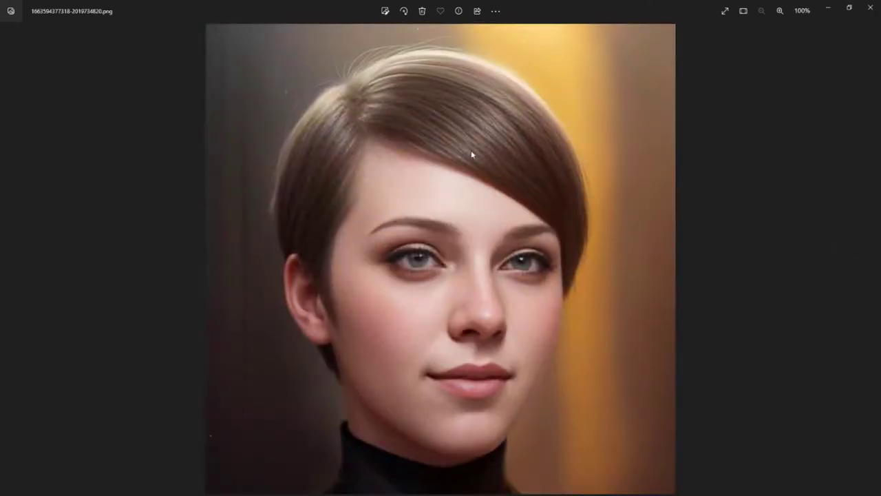
{"action": "left_click", "coordinate": [870, 8]}
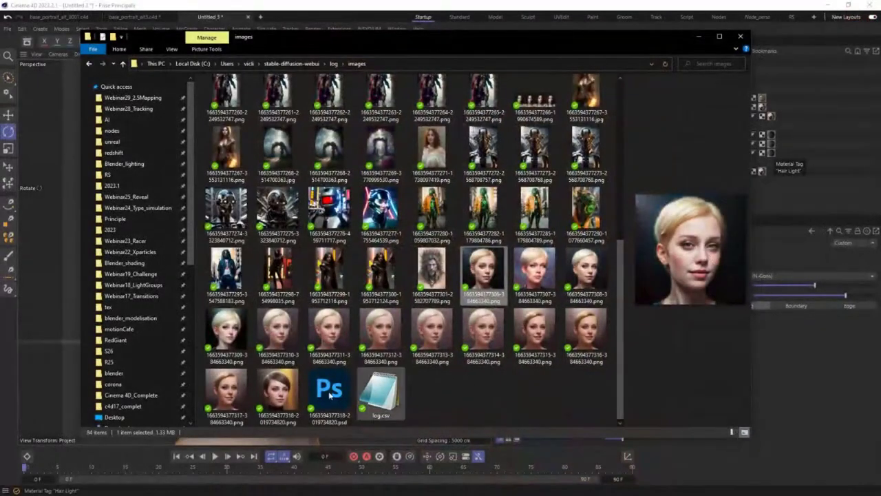
Inspect the portrait PNG, check the layered 2.psd file in the AI folder of Webinar29_2.5Mapping, and return to Cinema 4D.
{"action": "left_click", "coordinate": [274, 395]}
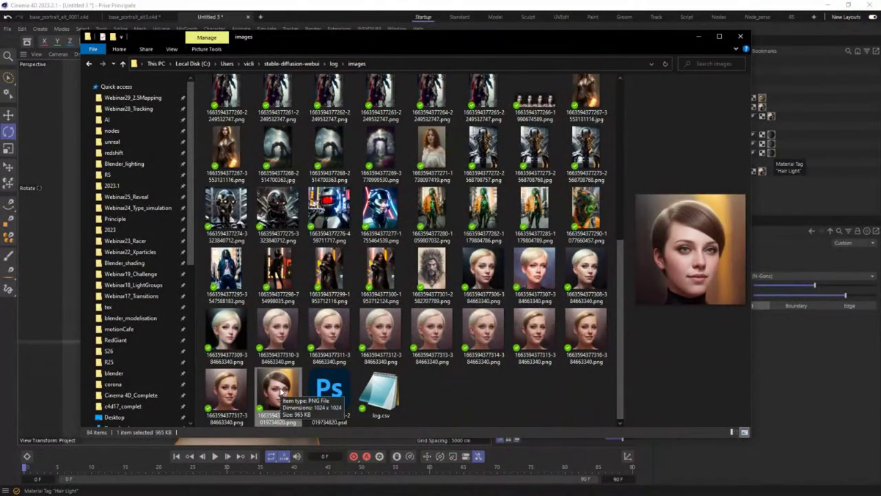
{"action": "scroll", "coordinate": [227, 261], "scroll_direction": "up", "scroll_amount": 5}
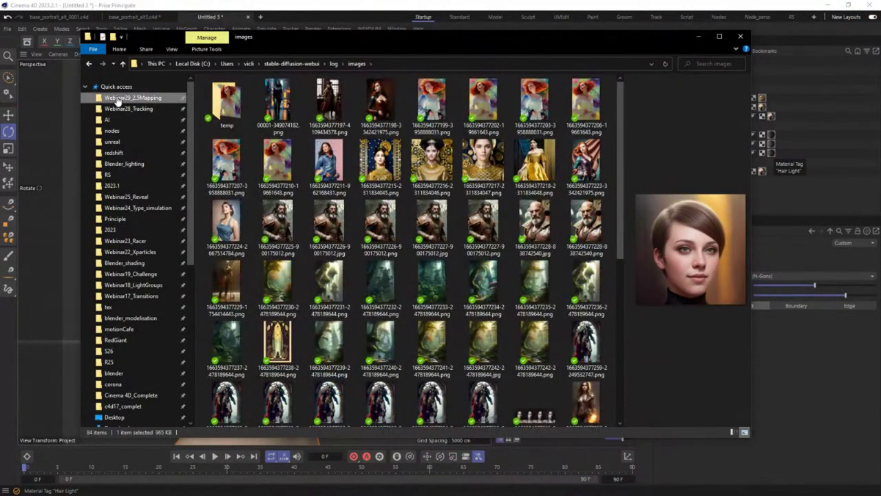
{"action": "left_click", "coordinate": [119, 98]}
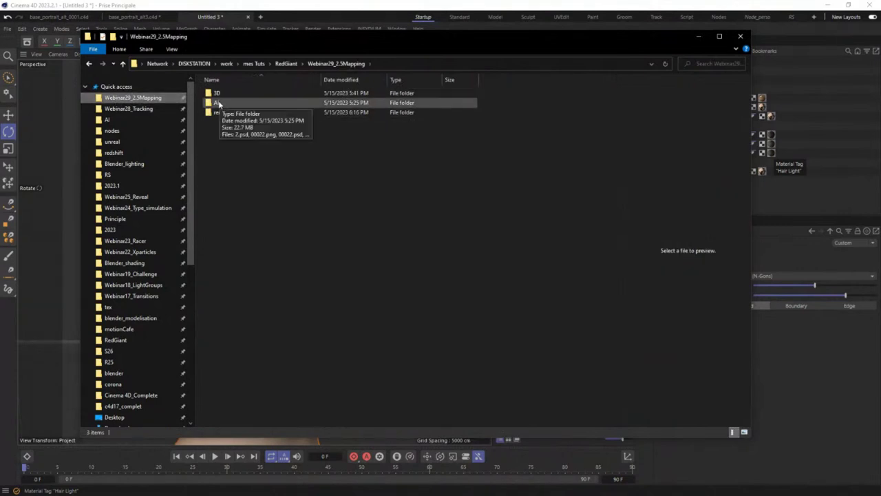
{"action": "double_click", "coordinate": [219, 103]}
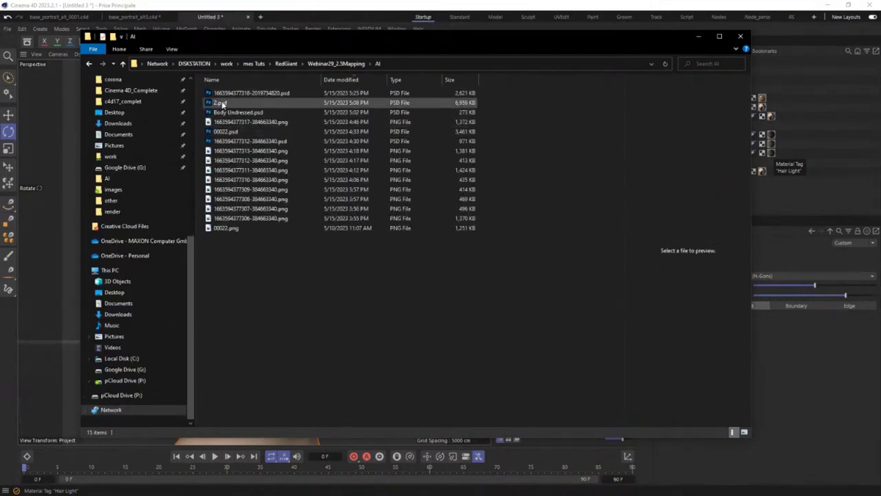
{"action": "left_click", "coordinate": [221, 104]}
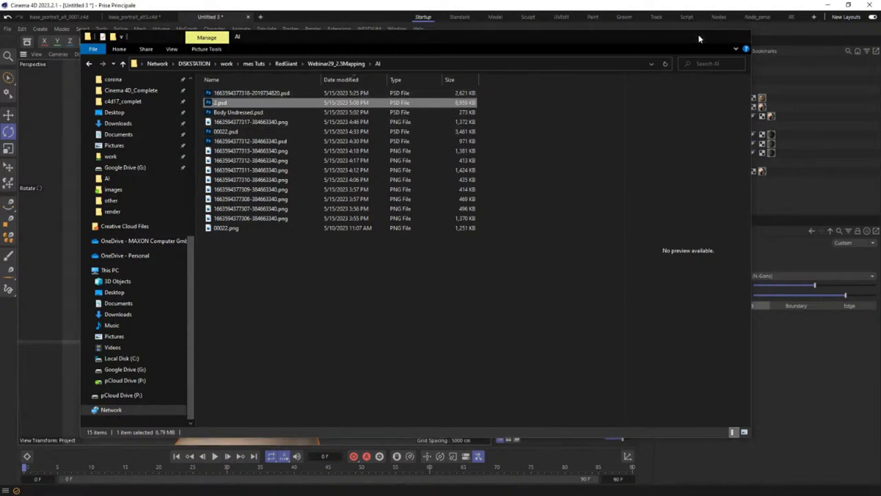
{"action": "left_click", "coordinate": [699, 38]}
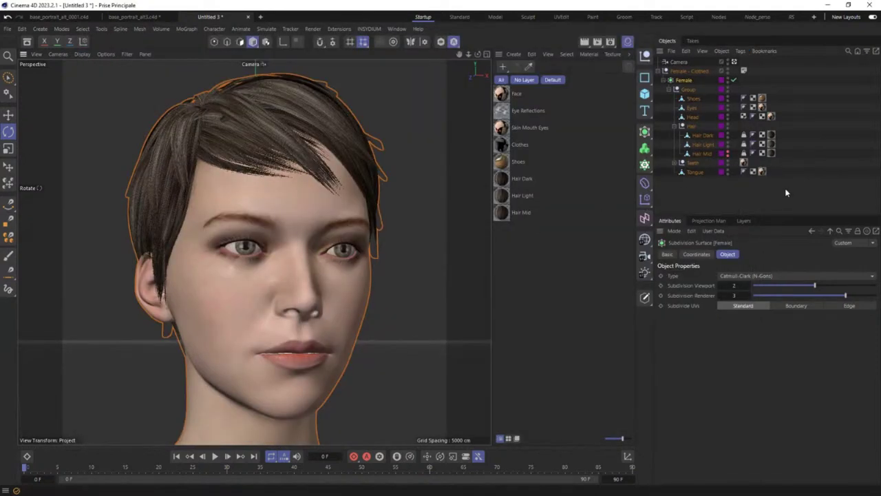
Clear the selection, bring up the Projection Man manager, then undock it and close its window.
{"action": "left_click", "coordinate": [751, 198]}
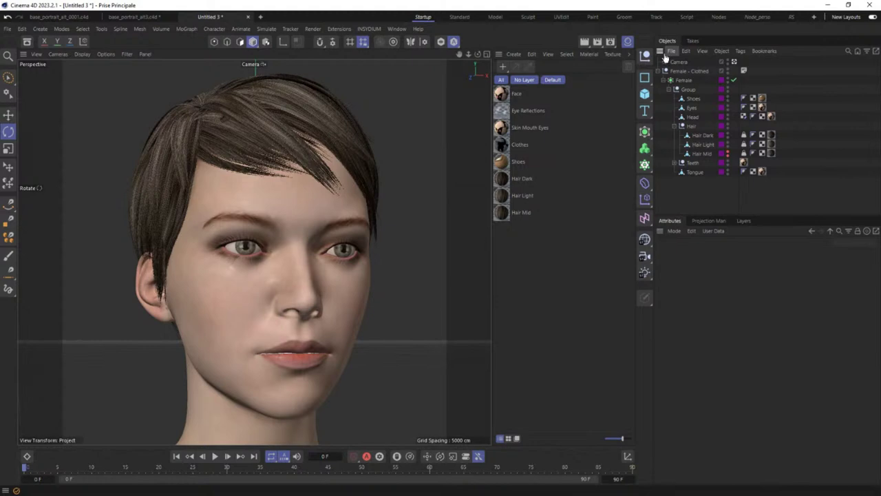
{"action": "left_click", "coordinate": [709, 221]}
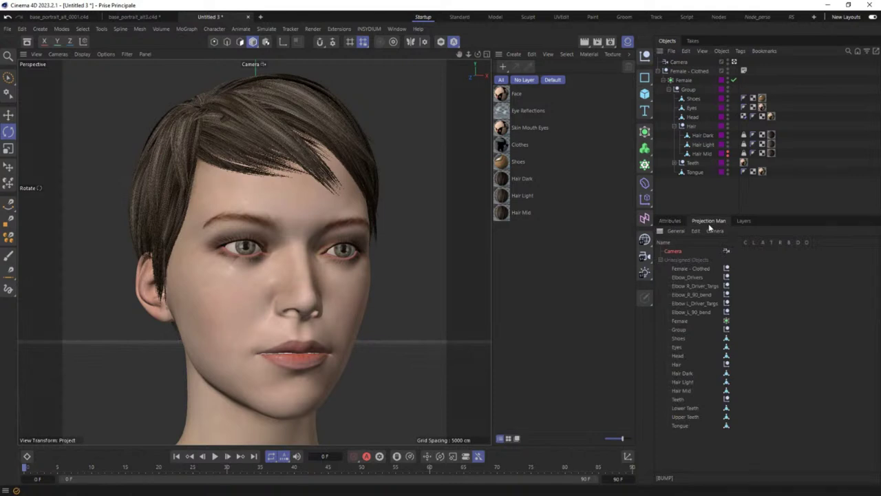
{"action": "right_click", "coordinate": [709, 227]}
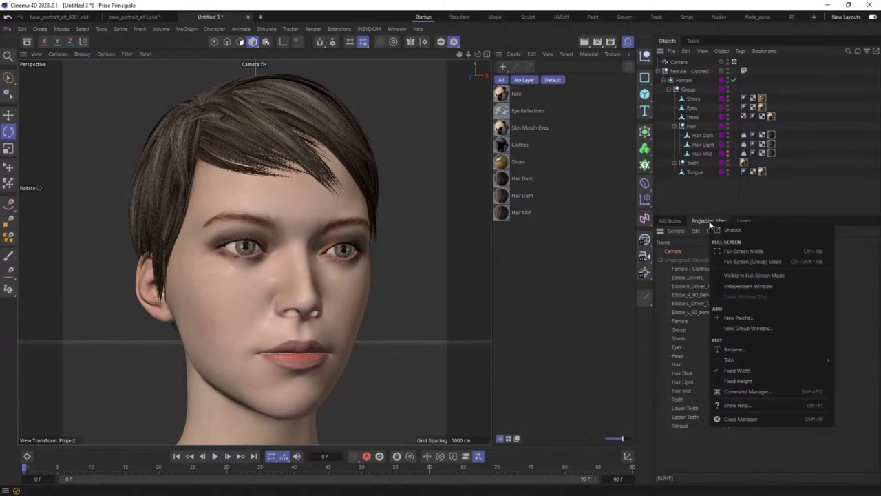
{"action": "left_click", "coordinate": [715, 227]}
{"action": "left_click", "coordinate": [870, 218]}
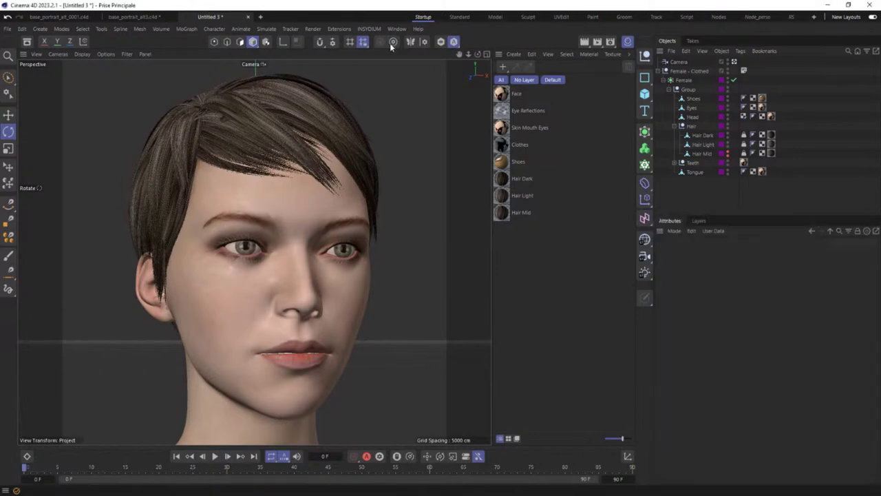
Open the Projection Man manager and dock it between Attributes and Layers.
{"action": "left_click", "coordinate": [396, 29]}
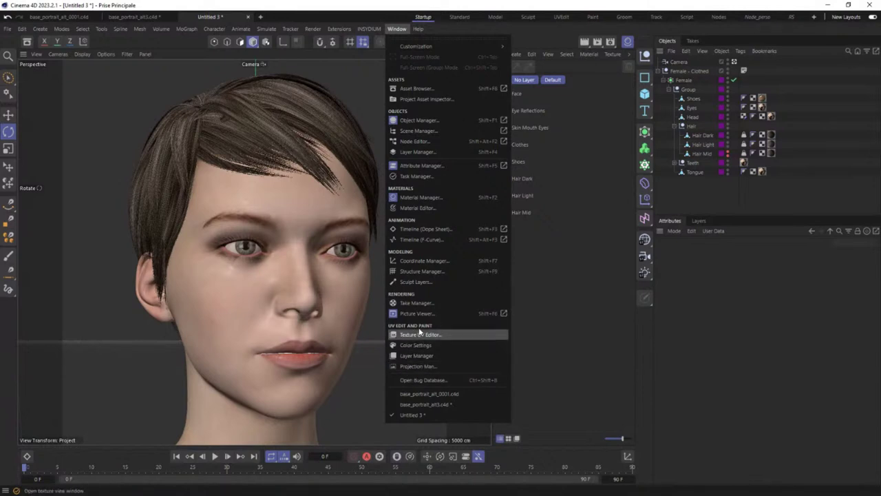
{"action": "left_click", "coordinate": [417, 368]}
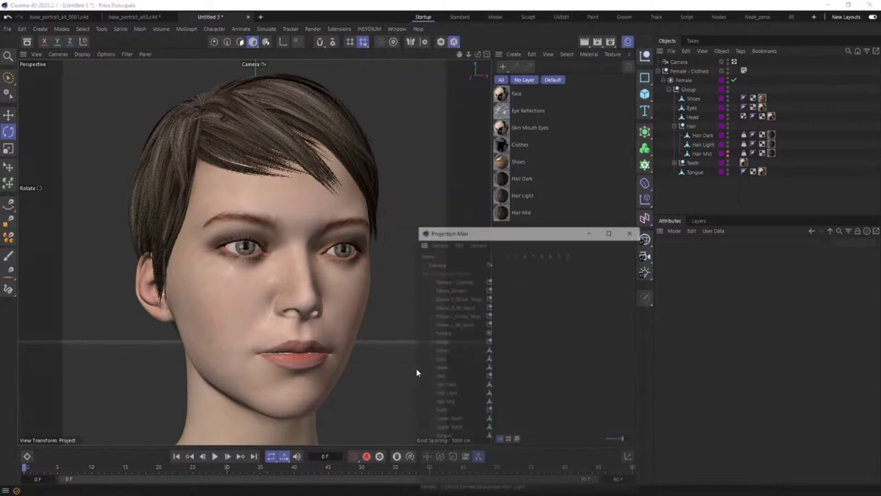
{"action": "left_click_drag", "start_coordinate": [480, 233], "coordinate": [327, 159]}
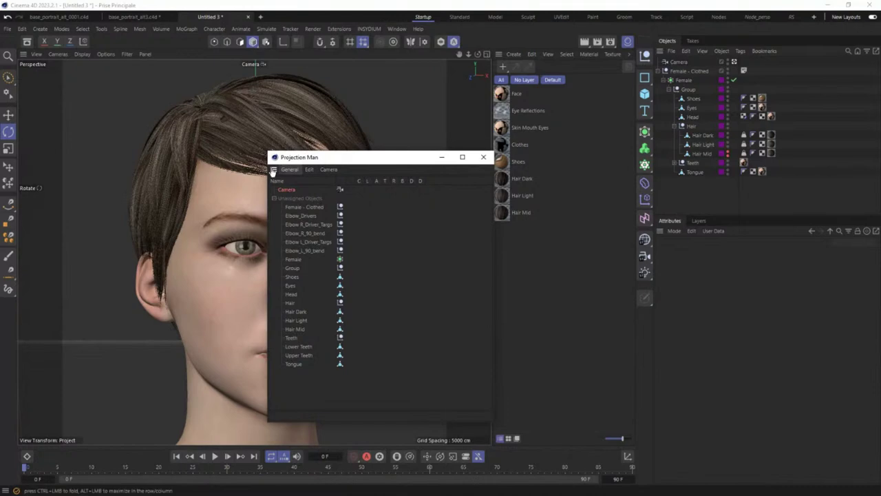
{"action": "left_click_drag", "start_coordinate": [274, 170], "coordinate": [659, 232]}
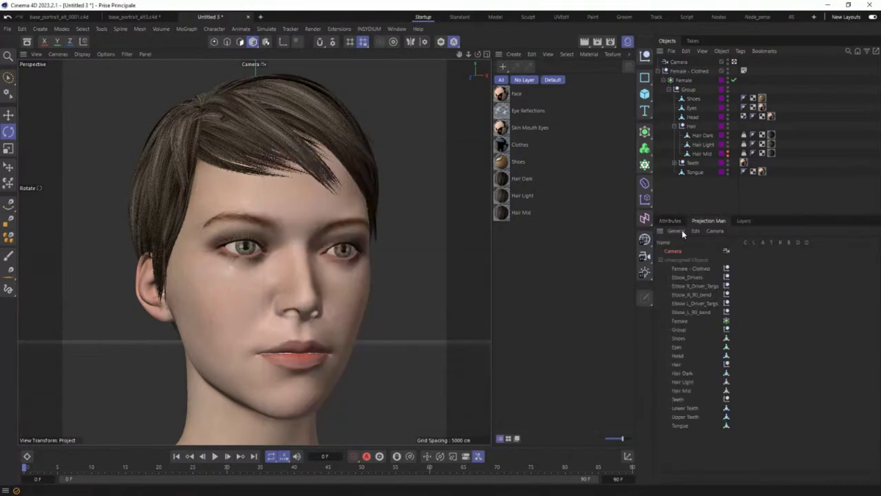
Rename the scene camera as Base Camera.
{"action": "left_click", "coordinate": [679, 62]}
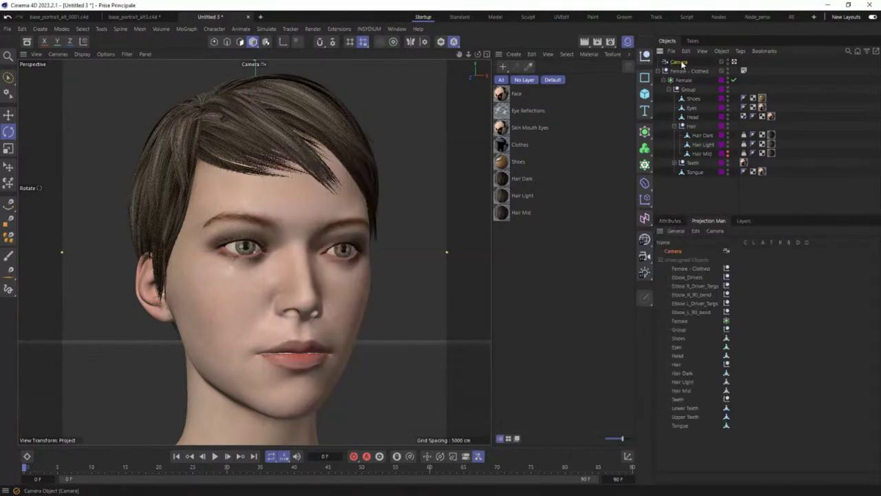
{"action": "left_click", "coordinate": [681, 64]}
{"action": "double_click", "coordinate": [681, 62]}
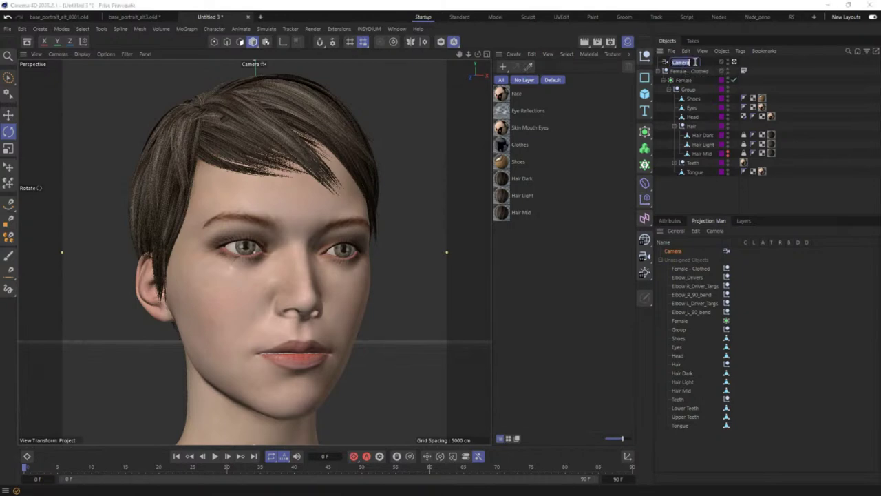
{"action": "type", "text": "Ba"}
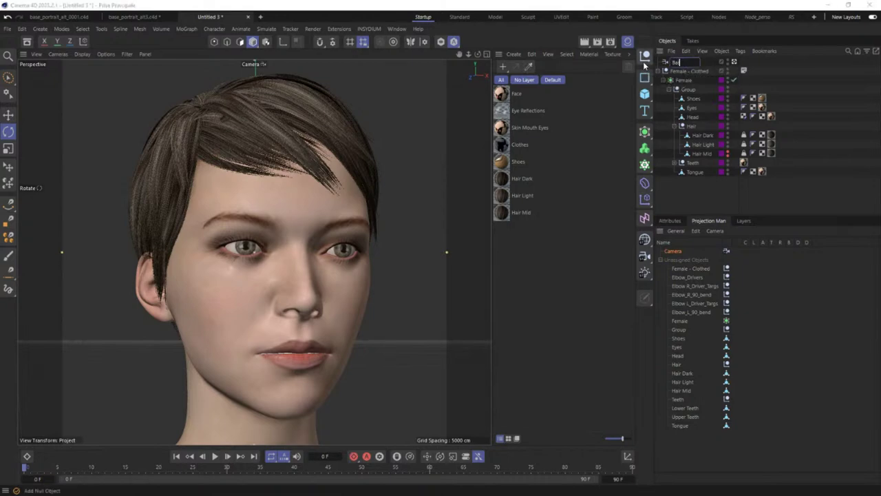
{"action": "type", "text": "se Camera"}
{"action": "key", "text": "Return"}
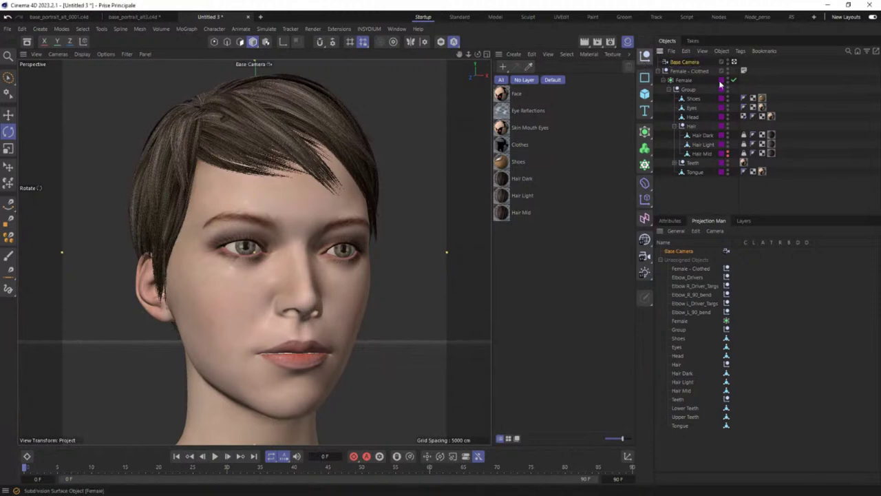
Duplicate Base Camera and rename the copy as Work.
{"action": "key", "text": "ctrl+c"}
{"action": "key", "text": "ctrl+v"}
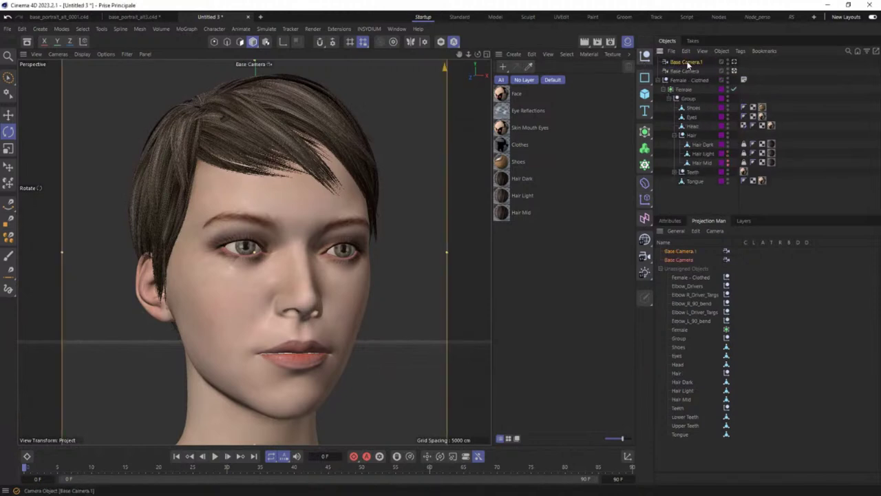
{"action": "double_click", "coordinate": [687, 63]}
{"action": "type", "text": "Wo"}
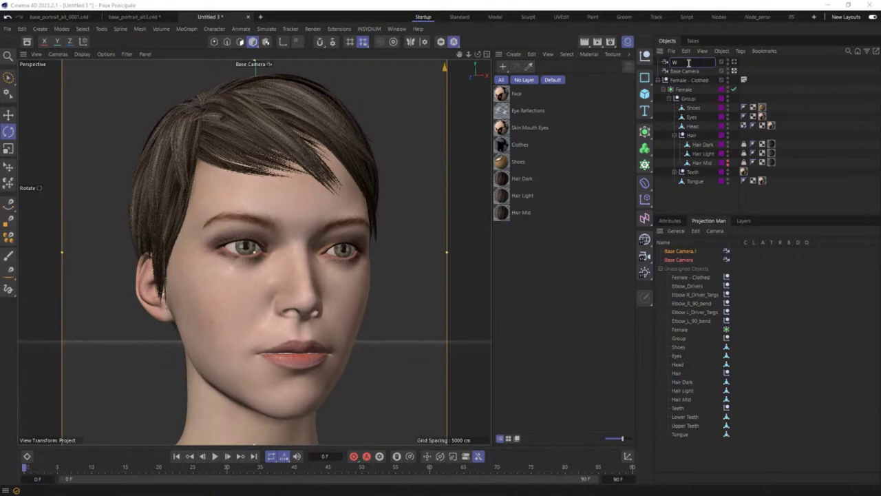
{"action": "type", "text": "rk"}
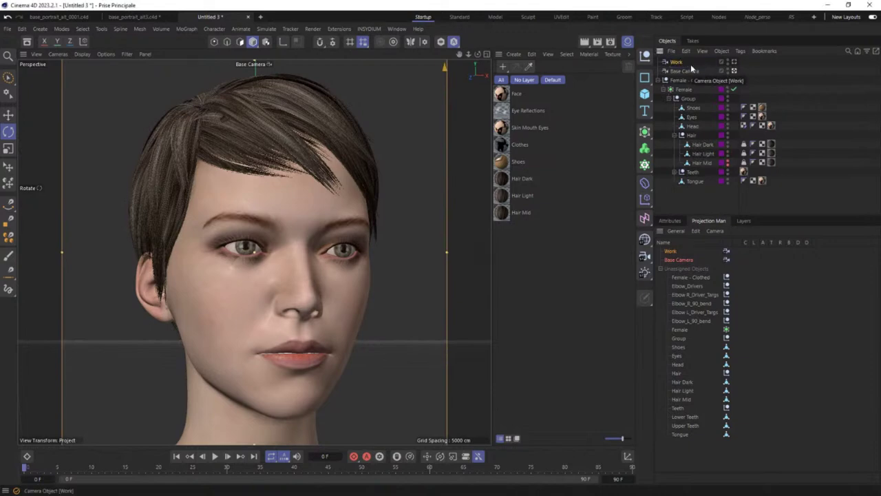
{"action": "key", "text": "Return"}
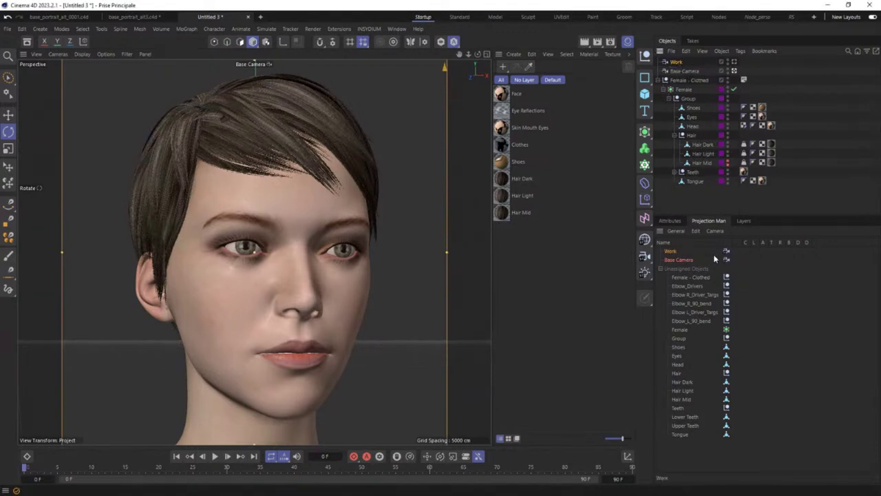
Select the Head object, isolate it briefly in the viewport to inspect it, and show the full character again.
{"action": "left_click", "coordinate": [695, 127]}
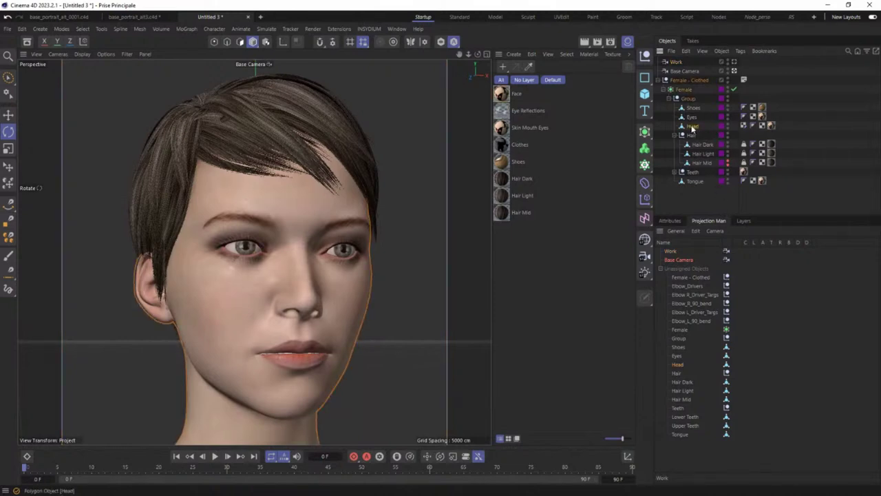
{"action": "left_click", "coordinate": [441, 42]}
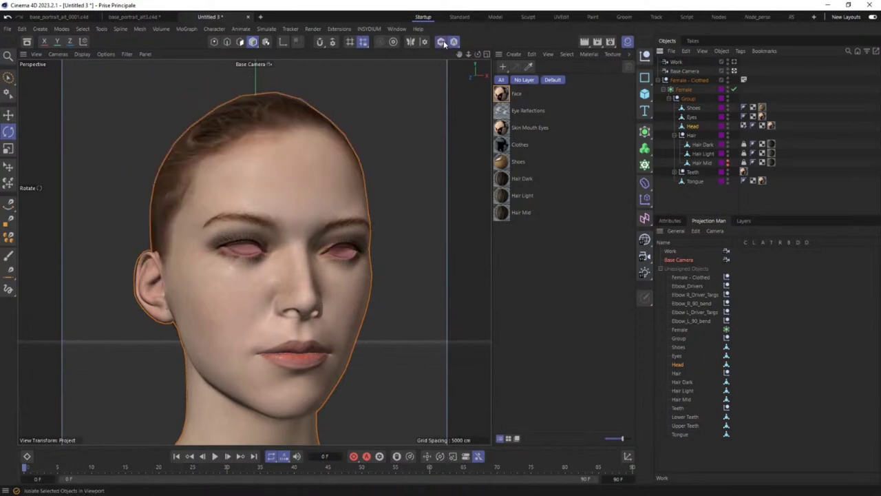
{"action": "left_click", "coordinate": [443, 43]}
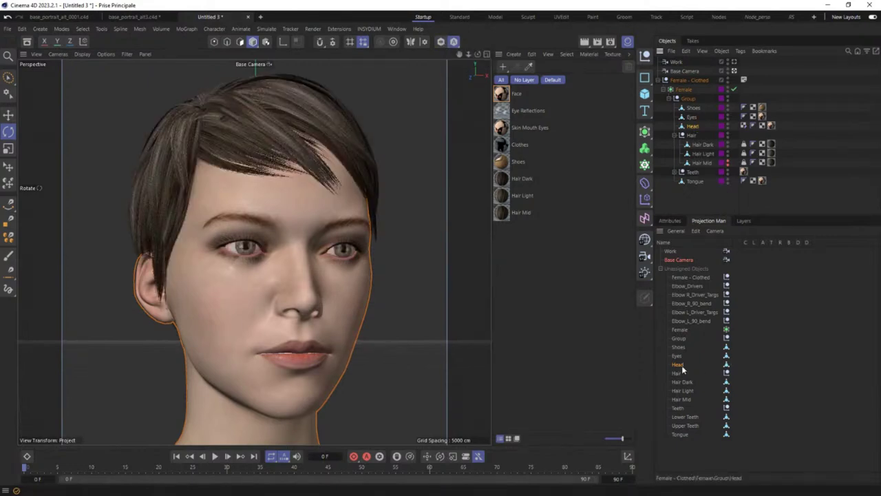
Start a new projection camera with Load Bitmap for the Head in Projection Man, and browse to the AI folder of Webinar29_2.5Mapping.
{"action": "right_click", "coordinate": [677, 364]}
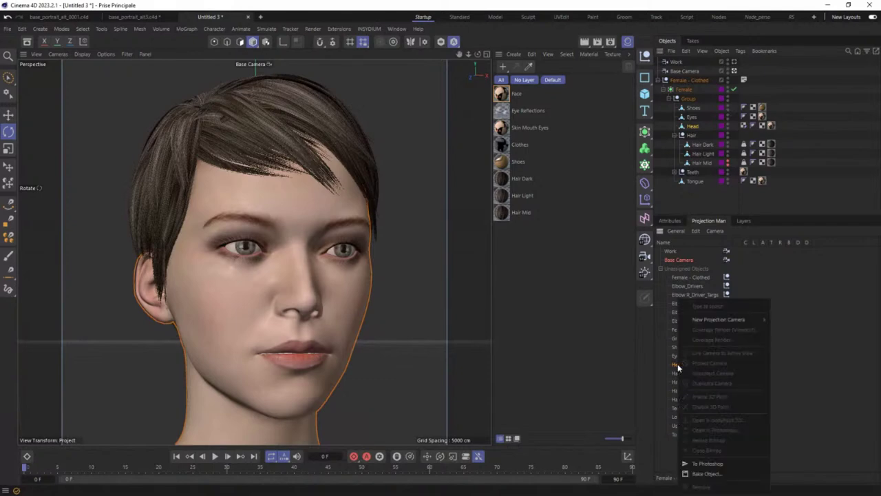
{"action": "mouse_move", "coordinate": [712, 322]}
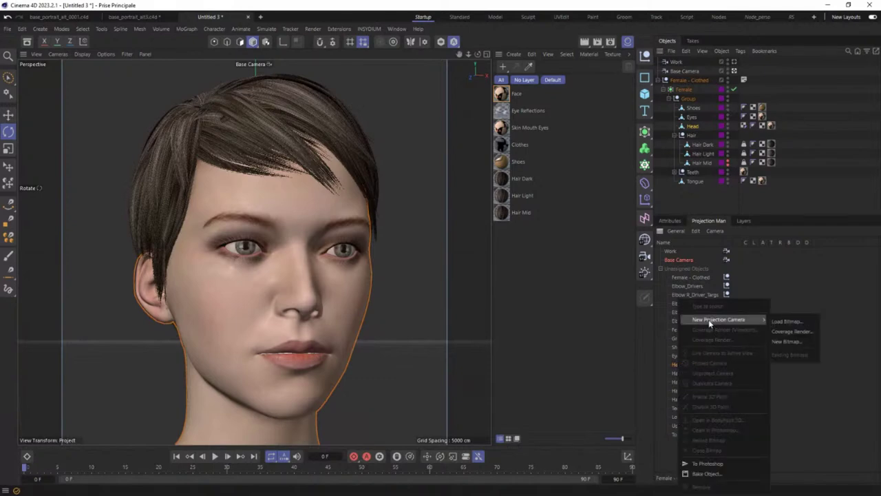
{"action": "left_click", "coordinate": [794, 322]}
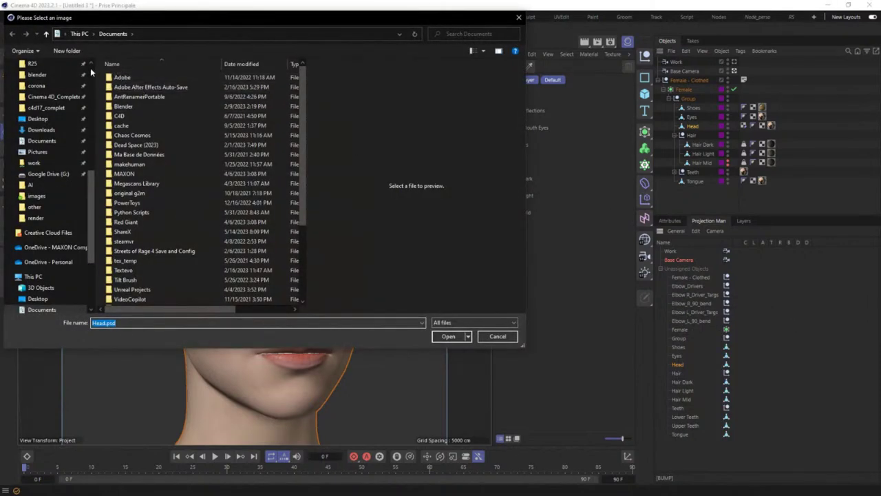
{"action": "scroll", "coordinate": [48, 172], "scroll_direction": "up", "scroll_amount": 10}
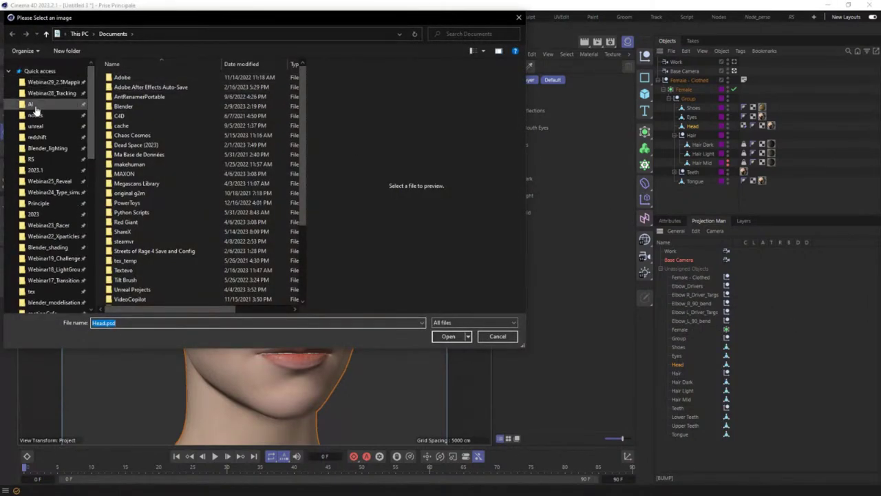
{"action": "left_click", "coordinate": [58, 83]}
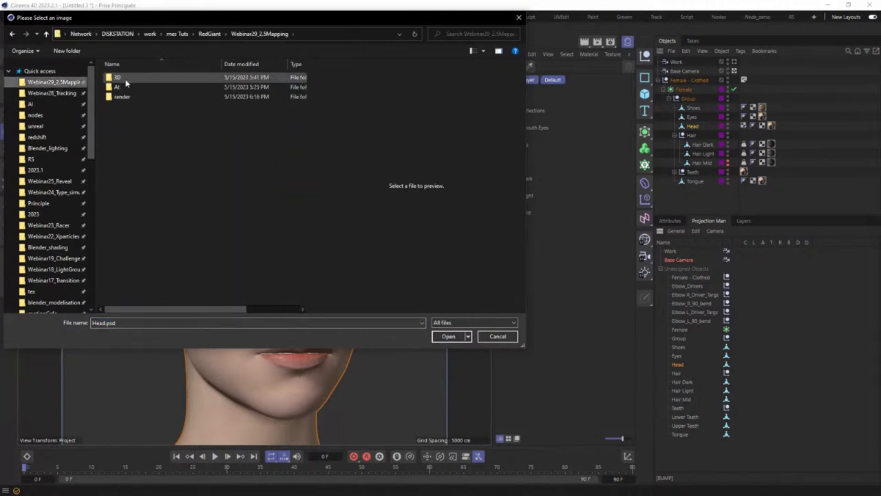
{"action": "double_click", "coordinate": [133, 87]}
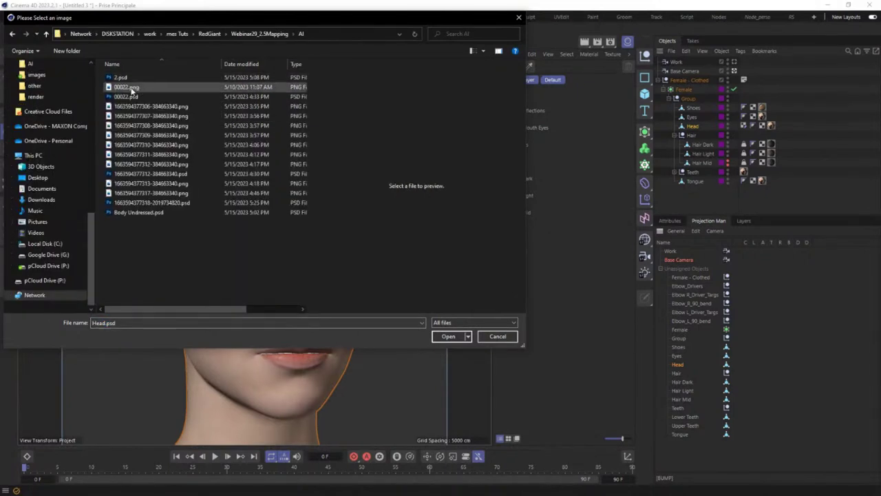
Compare the portrait PNG and PSD files in the AI folder to find a suitable image for the head projection.
{"action": "left_click", "coordinate": [156, 174]}
{"action": "left_click", "coordinate": [167, 165]}
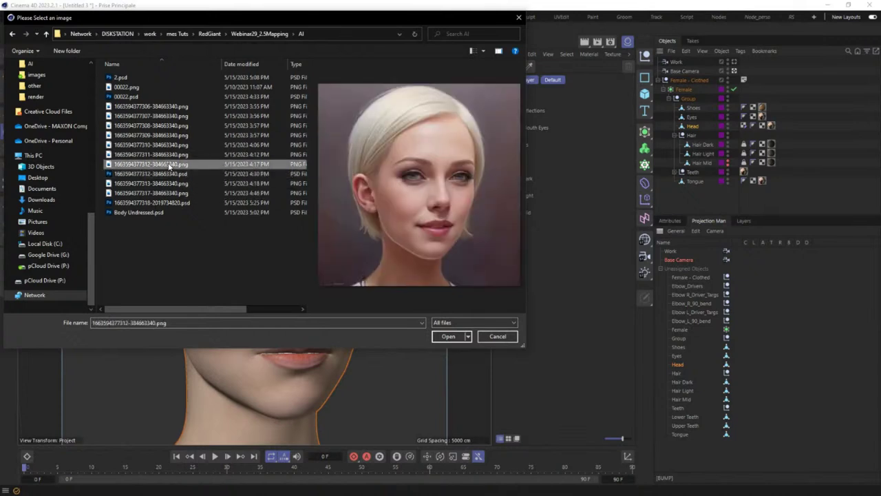
{"action": "left_click", "coordinate": [163, 193]}
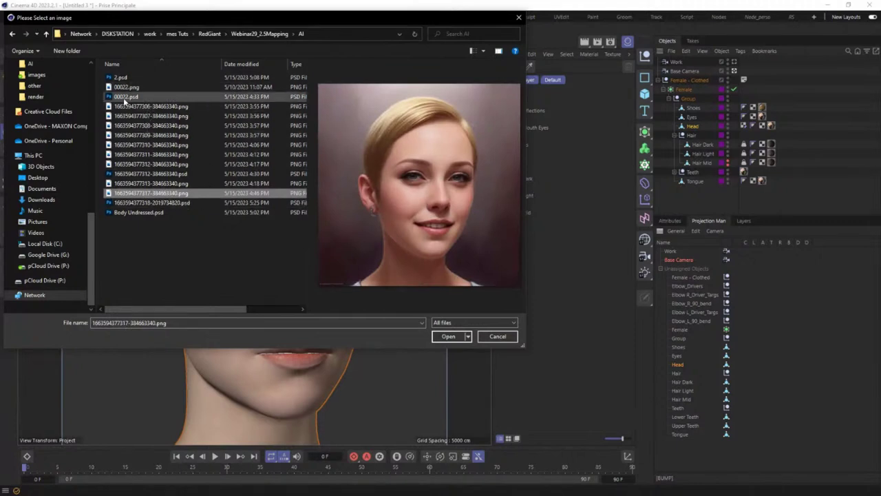
{"action": "left_click", "coordinate": [157, 205]}
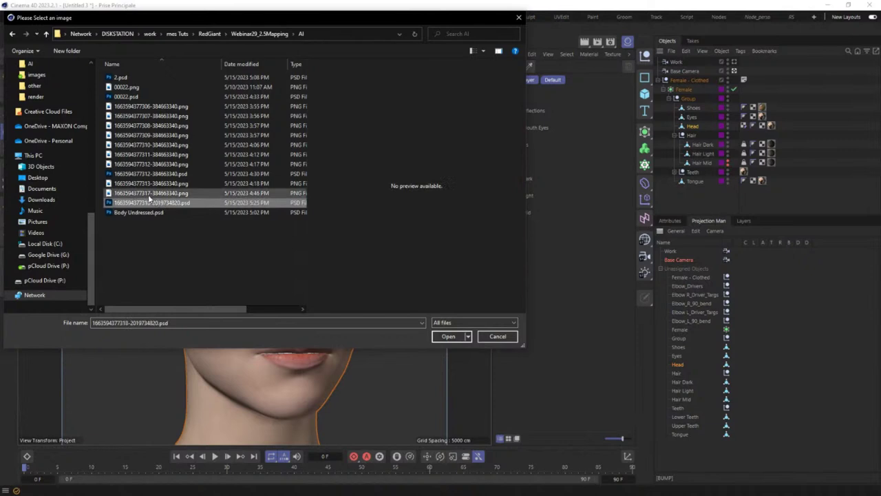
{"action": "left_click", "coordinate": [131, 193]}
{"action": "left_click", "coordinate": [134, 165]}
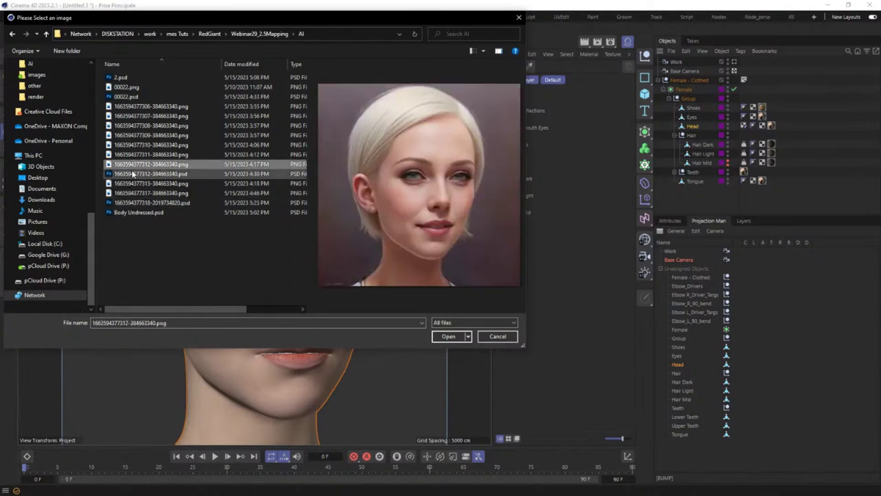
{"action": "left_click", "coordinate": [133, 174]}
{"action": "left_click", "coordinate": [134, 166]}
{"action": "left_click", "coordinate": [133, 174]}
{"action": "scroll", "coordinate": [94, 71], "scroll_direction": "up", "scroll_amount": 10}
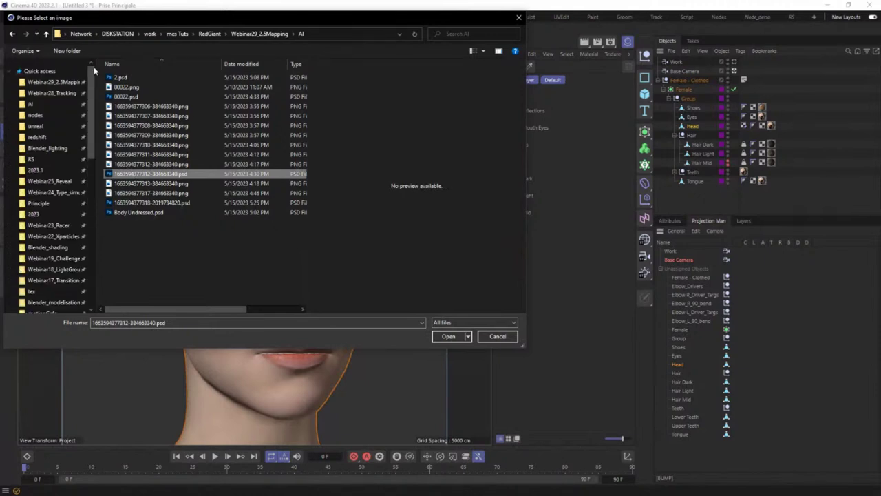
{"action": "left_click", "coordinate": [42, 103]}
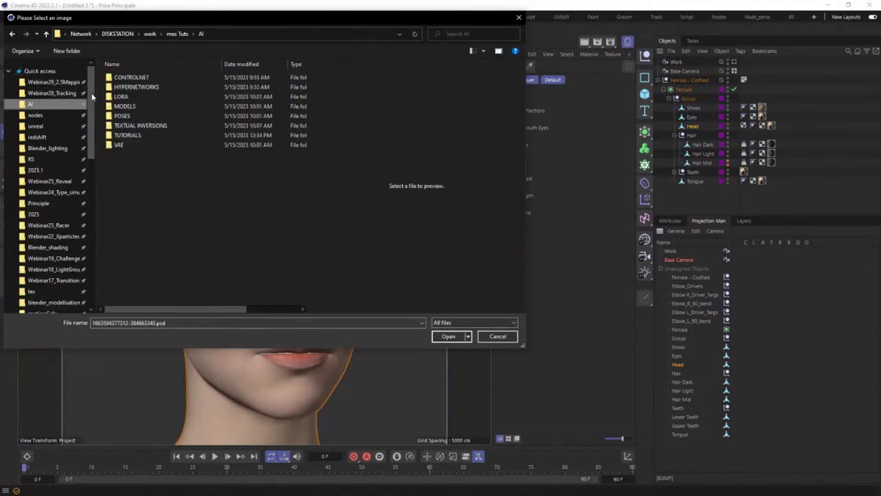
{"action": "left_click", "coordinate": [49, 82]}
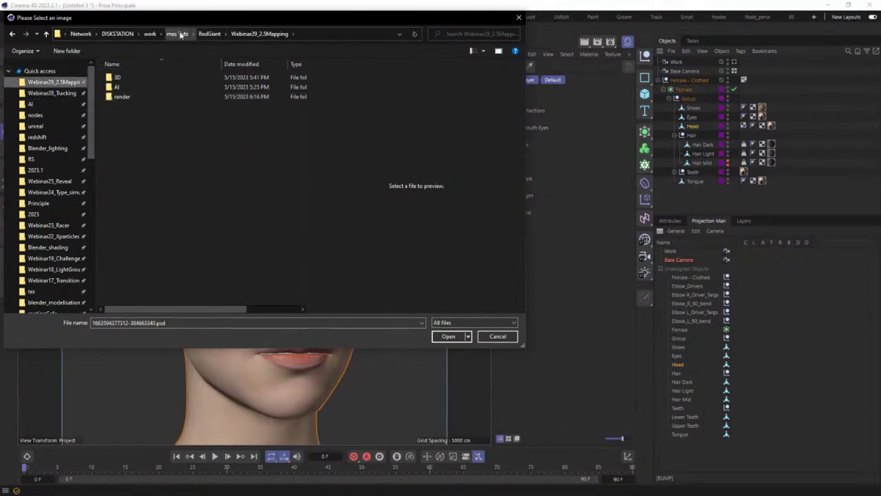
{"action": "double_click", "coordinate": [115, 88]}
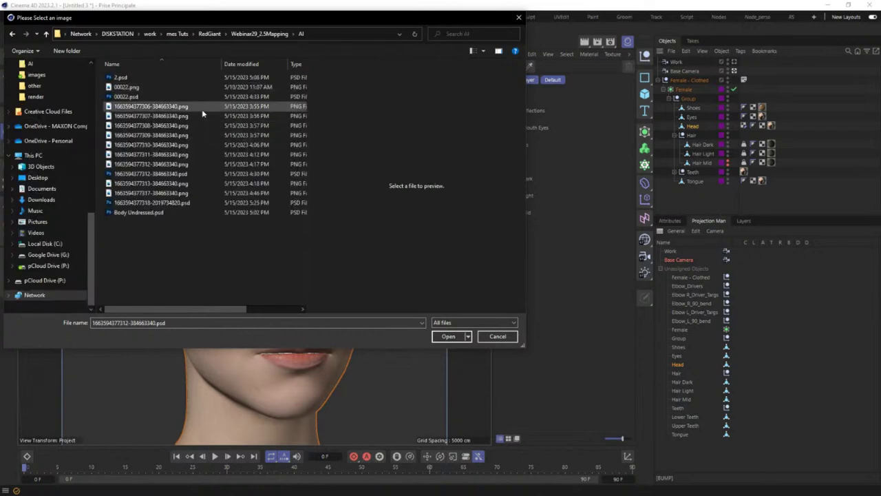
{"action": "left_click", "coordinate": [154, 176]}
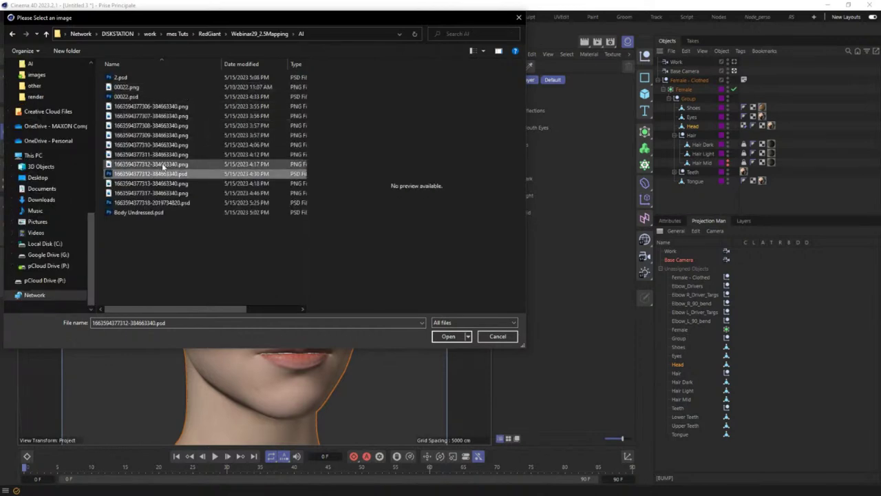
{"action": "left_click", "coordinate": [163, 164]}
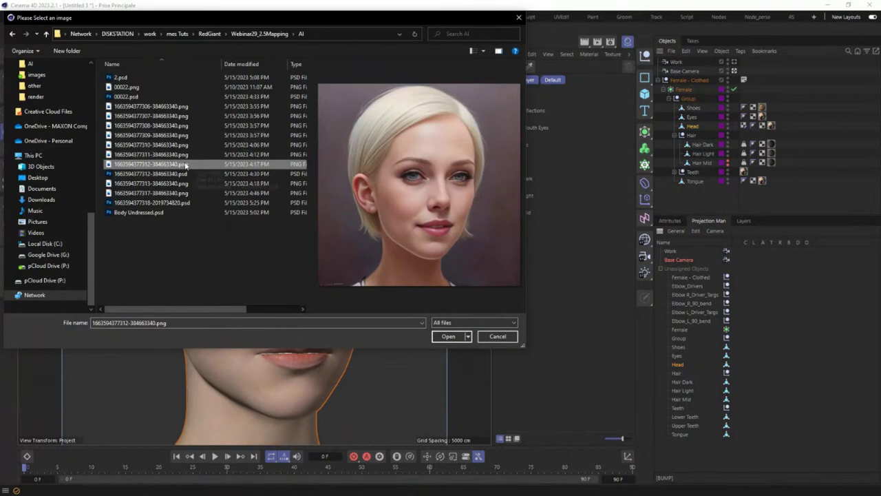
{"action": "left_click", "coordinate": [128, 88]}
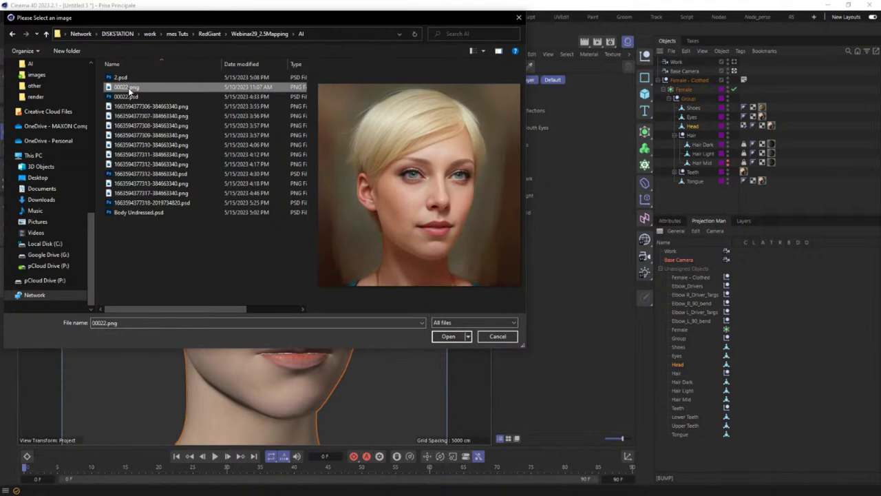
{"action": "left_click", "coordinate": [149, 165]}
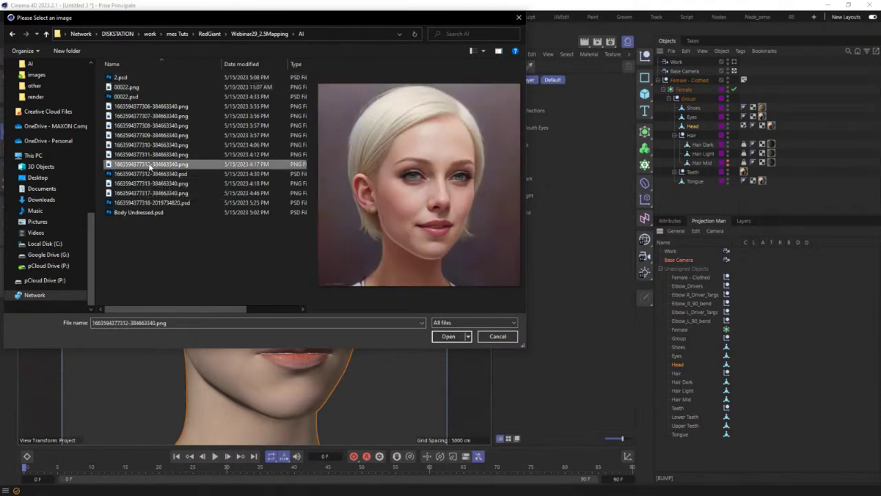
{"action": "left_click", "coordinate": [158, 175]}
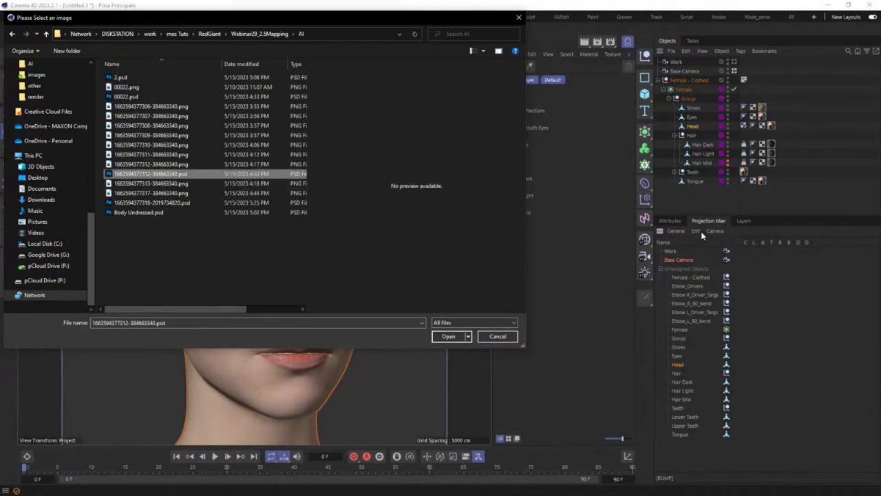
{"action": "left_click", "coordinate": [451, 336]}
{"action": "left_click_drag", "start_coordinate": [414, 168], "coordinate": [303, 113]}
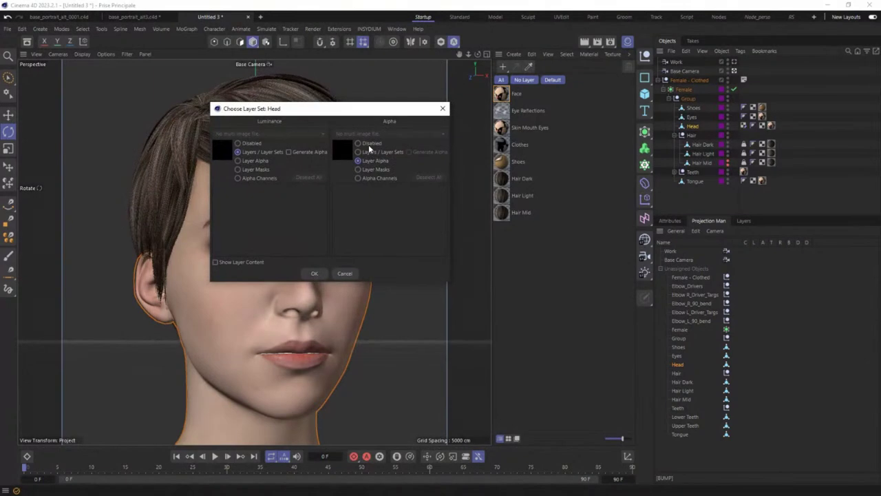
{"action": "left_click", "coordinate": [314, 273]}
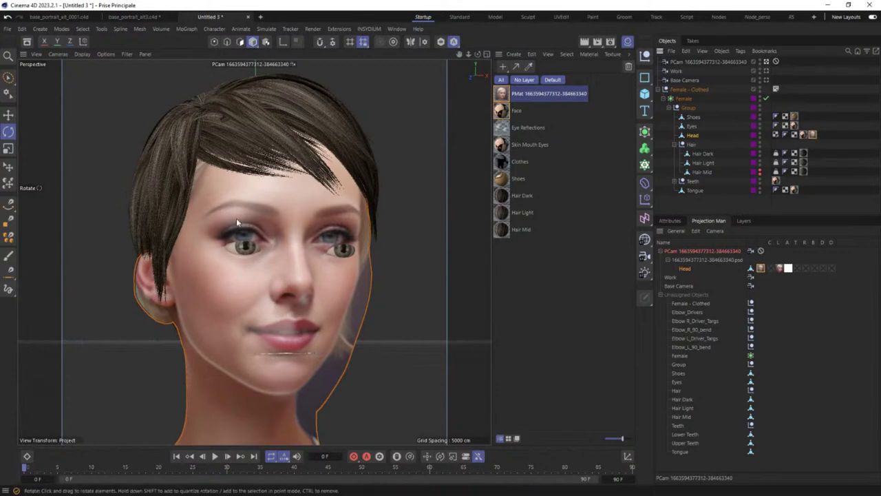
Delete the projected PMat material tag from the Head object.
{"action": "left_click", "coordinate": [812, 135]}
{"action": "key", "text": "Delete"}
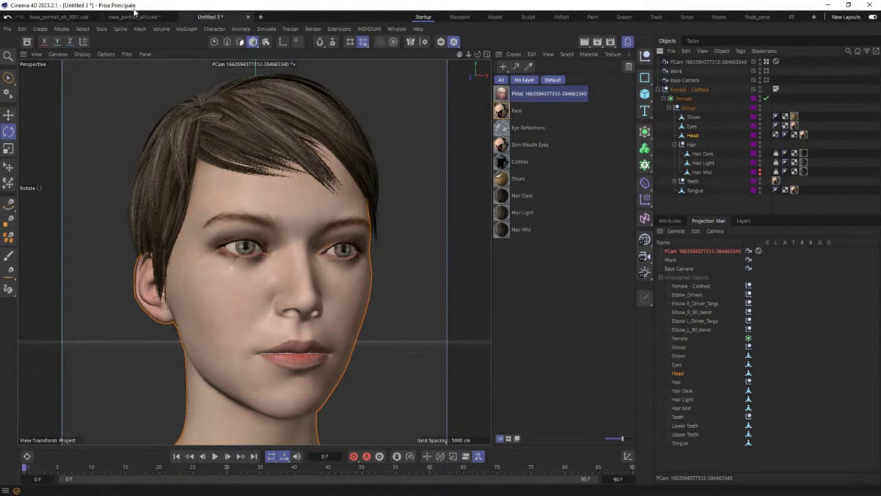
View base_portrait_alt3.c4d through its Camera and compare its head shape with the one in the untitled scene.
{"action": "left_click", "coordinate": [134, 16]}
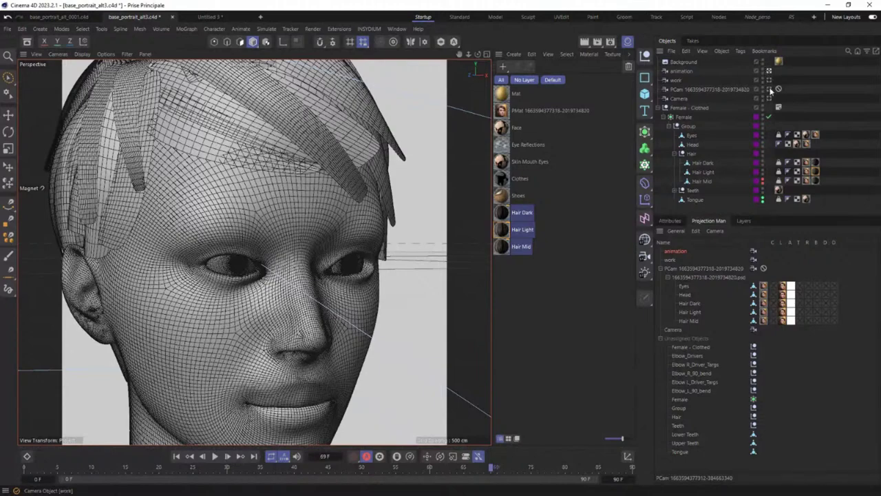
{"action": "left_click", "coordinate": [769, 99]}
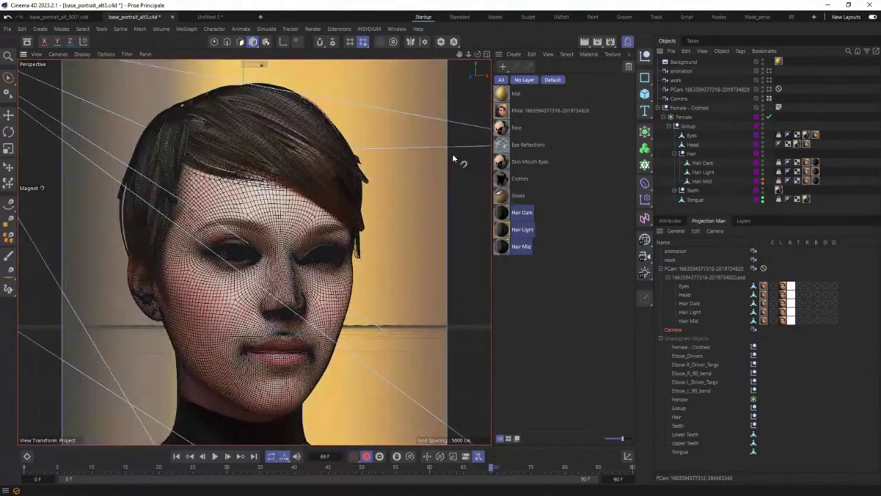
{"action": "left_click", "coordinate": [680, 100]}
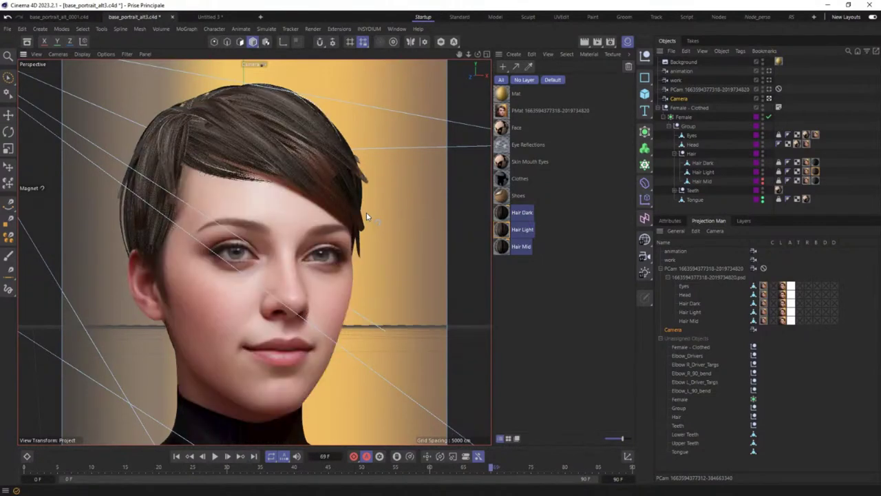
{"action": "left_click", "coordinate": [217, 18]}
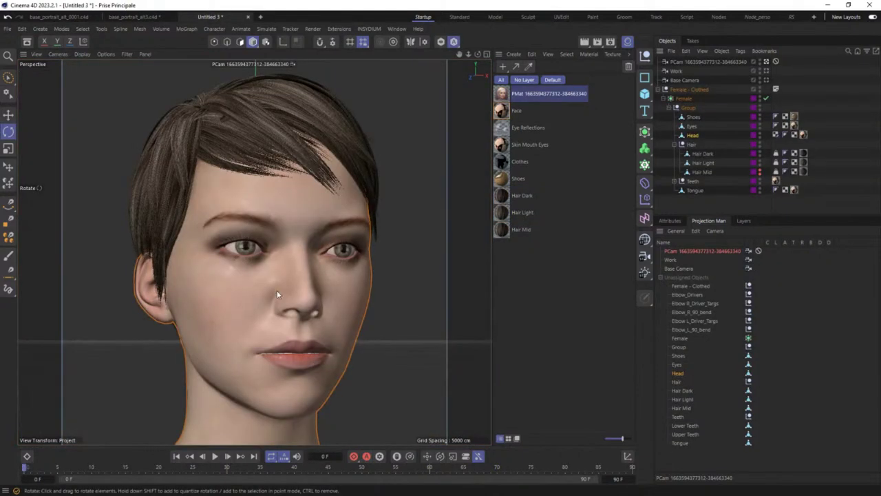
{"action": "left_click", "coordinate": [136, 18]}
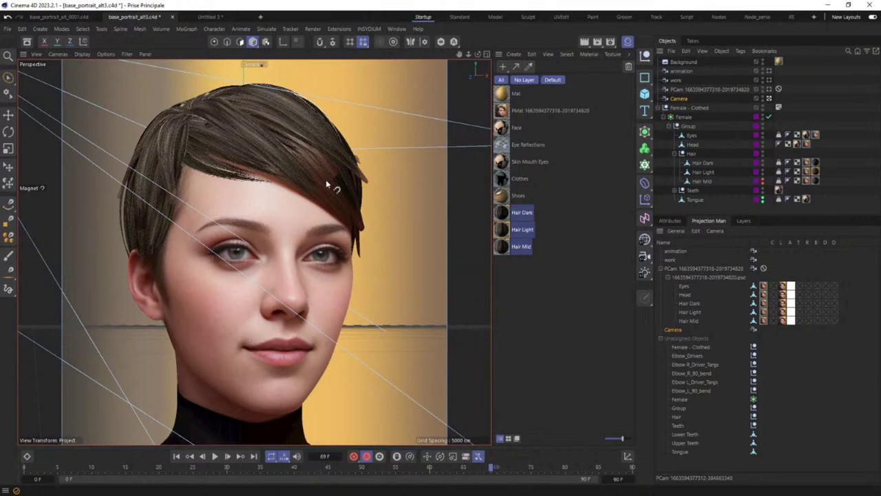
Delete the projected PMat material tags from the Eyes, Head and hair objects in base_portrait_alt3.c4d.
{"action": "left_click", "coordinate": [6, 28]}
{"action": "mouse_move", "coordinate": [121, 28]}
{"action": "key", "text": "Escape"}
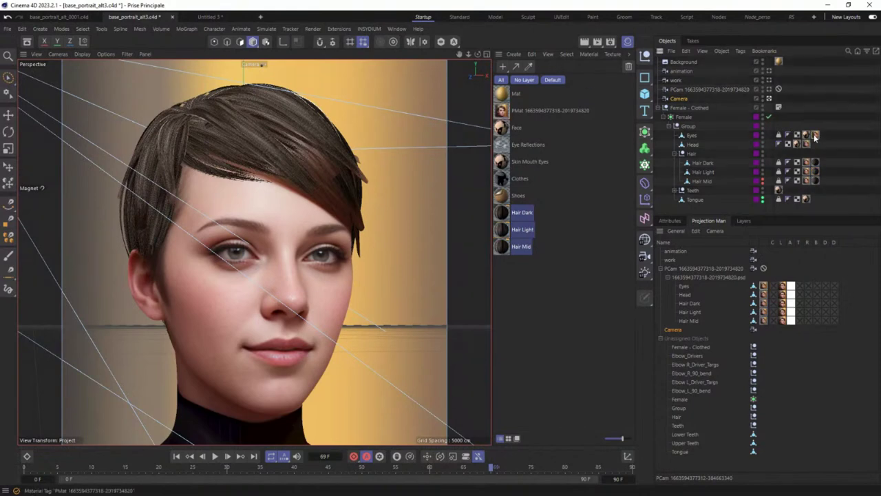
{"action": "key", "text": "Delete"}
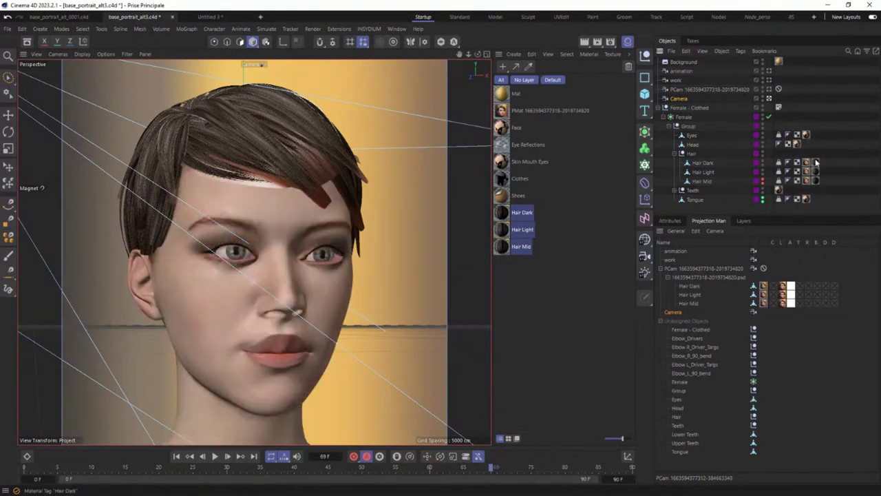
{"action": "key", "text": "Delete"}
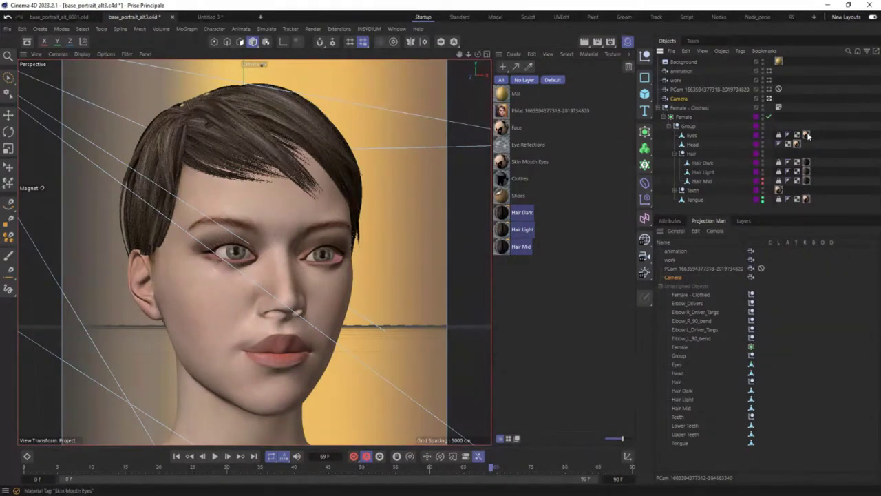
Open the recent project base_portrait_alt2.c4d.
{"action": "left_click_drag", "start_coordinate": [329, 245], "coordinate": [276, 165], "text": "alt"}
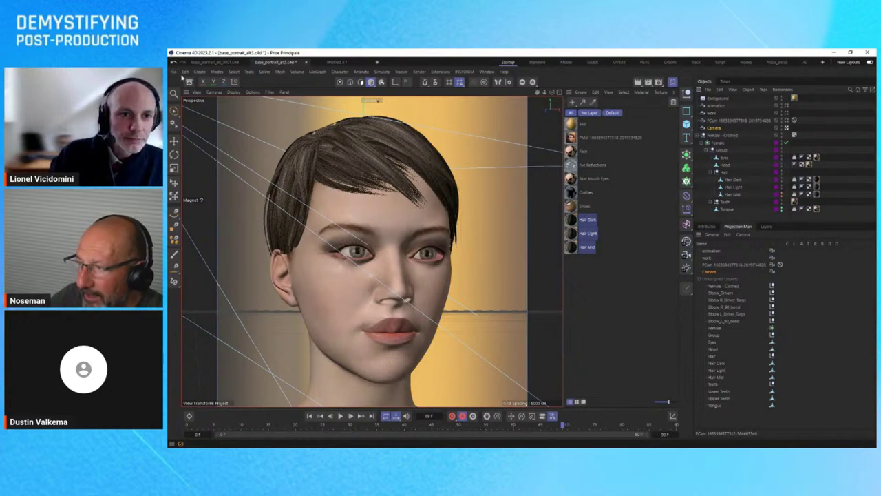
{"action": "left_click", "coordinate": [175, 72]}
{"action": "mouse_move", "coordinate": [249, 112]}
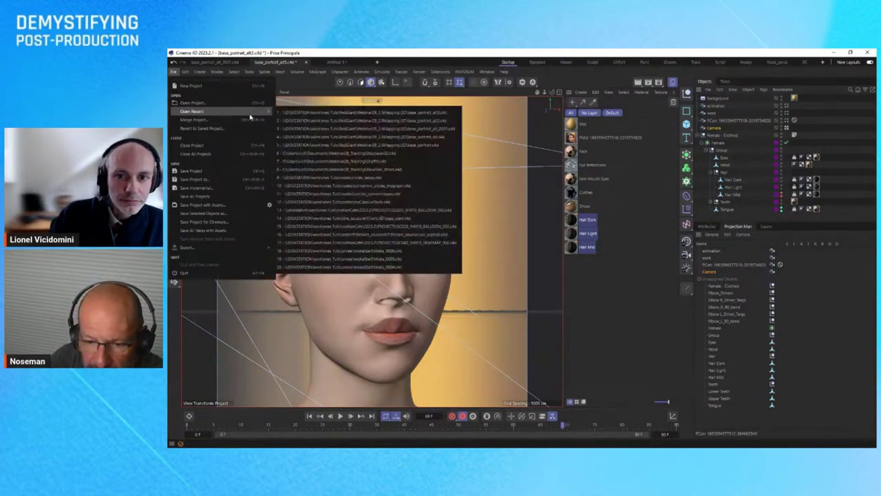
{"action": "left_click", "coordinate": [413, 122]}
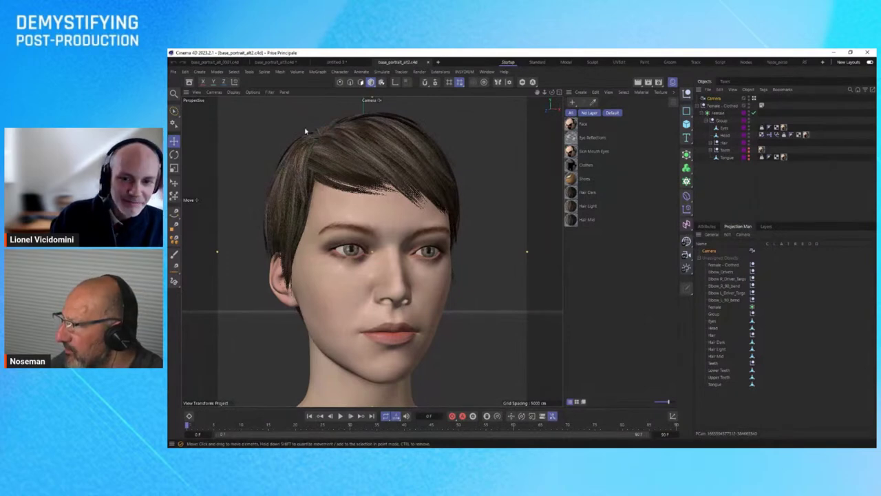
Compare the unprojected heads in base_portrait_alt3.c4d and base_portrait_alt2.c4d, ending on base_portrait_alt2.c4d.
{"action": "left_click", "coordinate": [281, 62]}
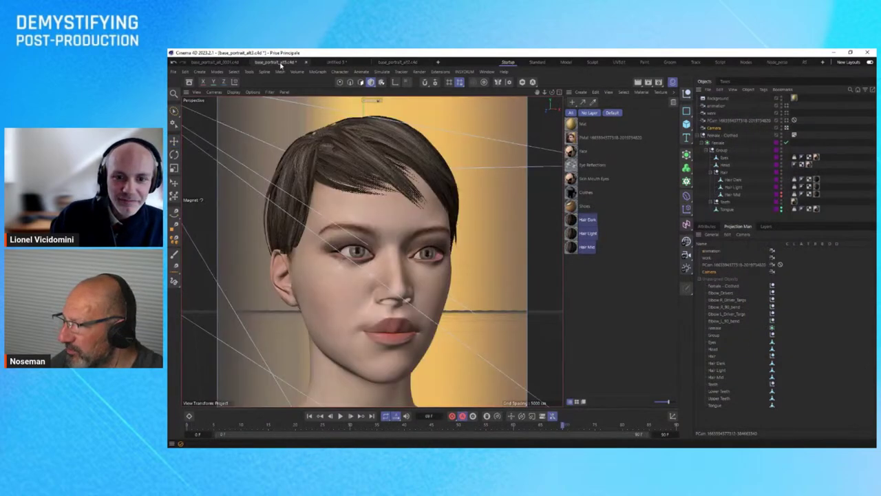
{"action": "left_click", "coordinate": [409, 63]}
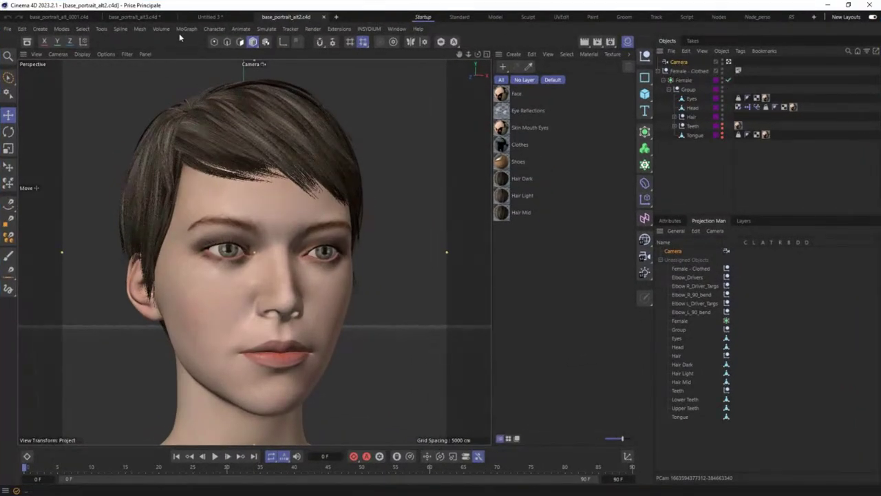
{"action": "left_click", "coordinate": [138, 16]}
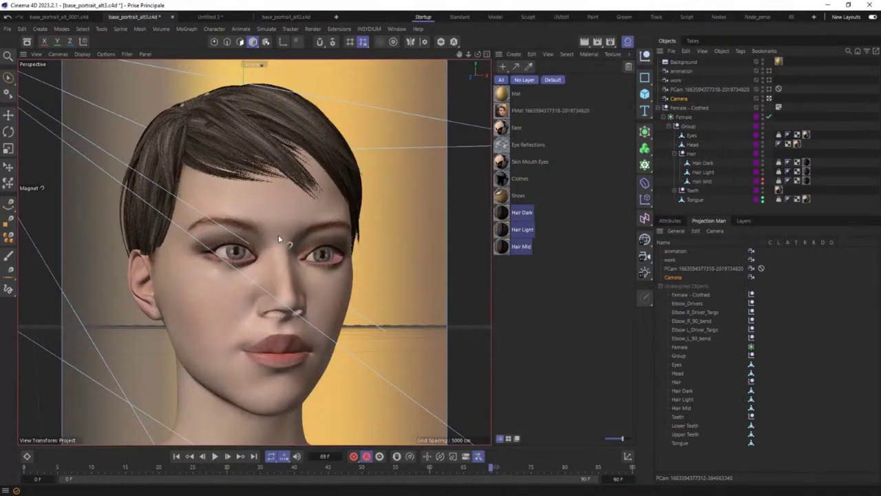
{"action": "left_click", "coordinate": [300, 16]}
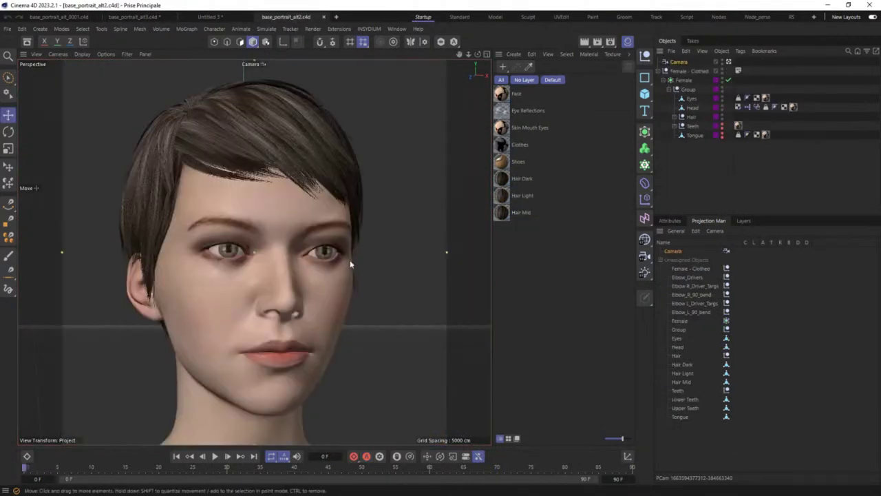
Start a new projection camera with Load Bitmap for the Head of base_portrait_alt2.c4d in Projection Man.
{"action": "left_click", "coordinate": [679, 62]}
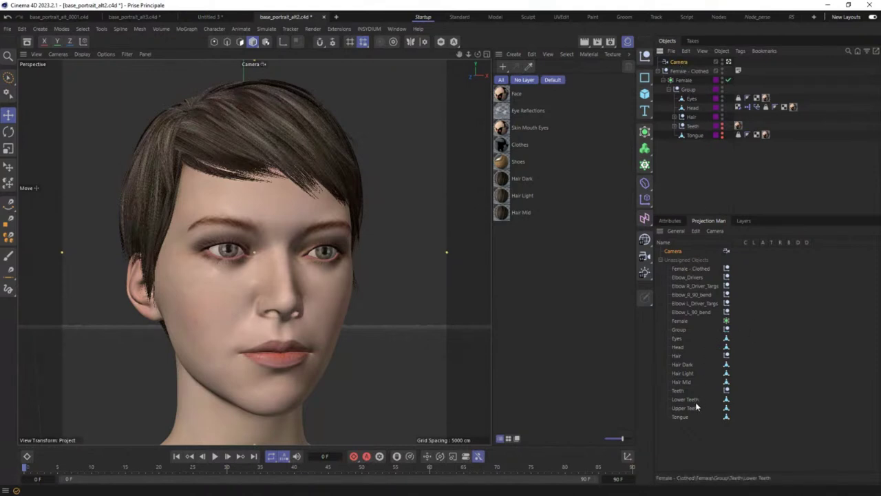
{"action": "left_click", "coordinate": [677, 346]}
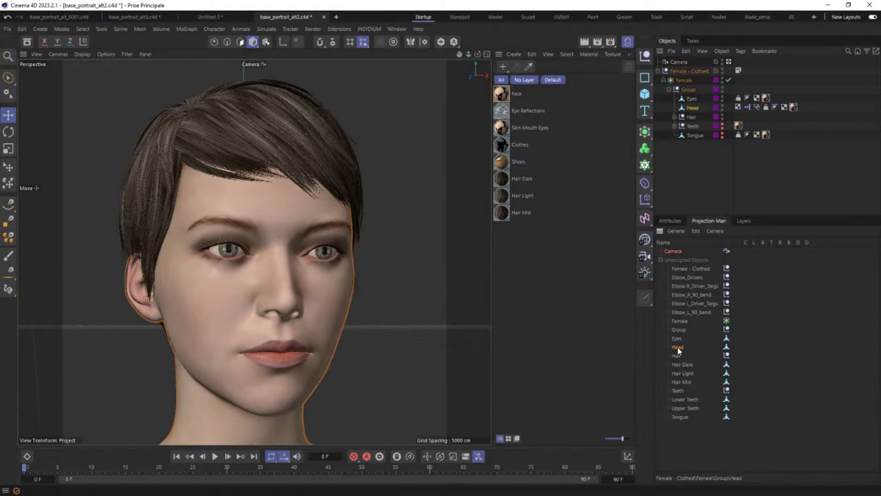
{"action": "right_click", "coordinate": [684, 347]}
{"action": "mouse_move", "coordinate": [718, 320]}
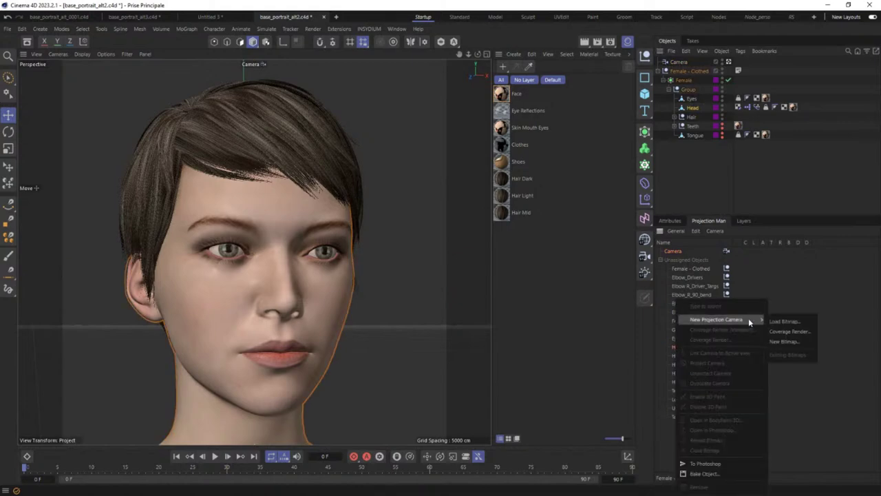
{"action": "left_click", "coordinate": [788, 320]}
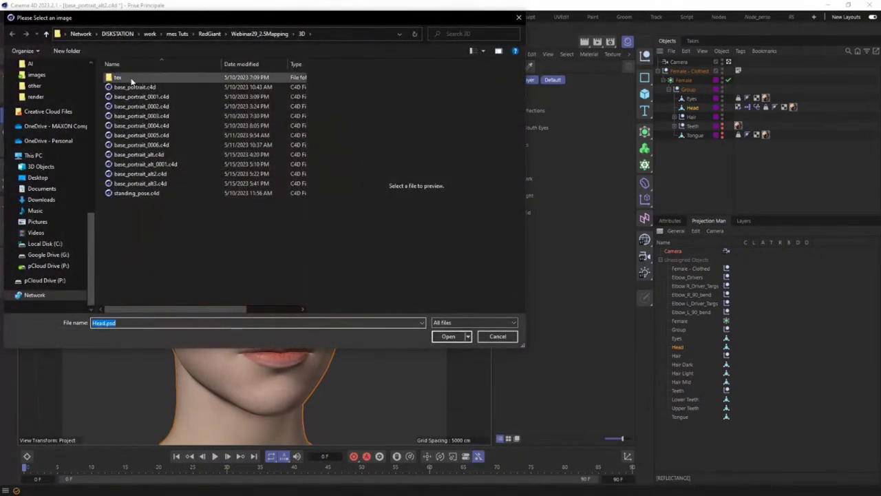
Try projecting 2.psd from the AI folder onto the Head with the default layer set, removing PCam 2 and returning to the original Camera.
{"action": "left_click", "coordinate": [260, 34]}
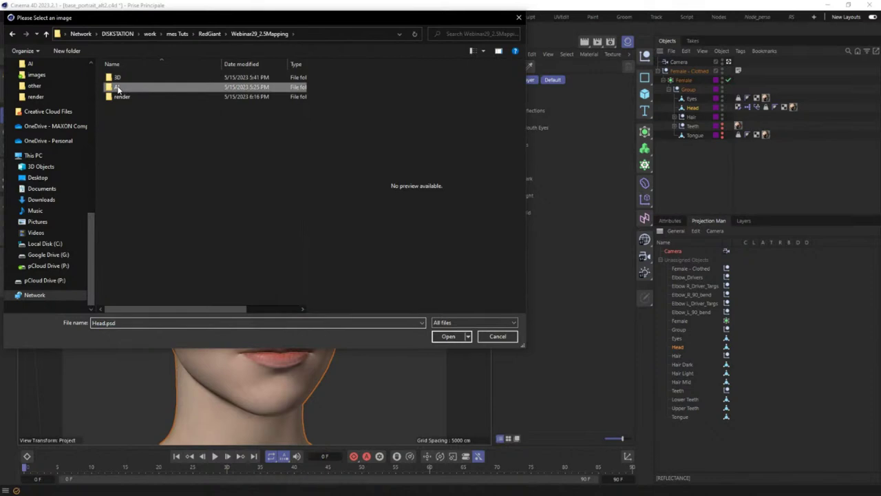
{"action": "double_click", "coordinate": [116, 86]}
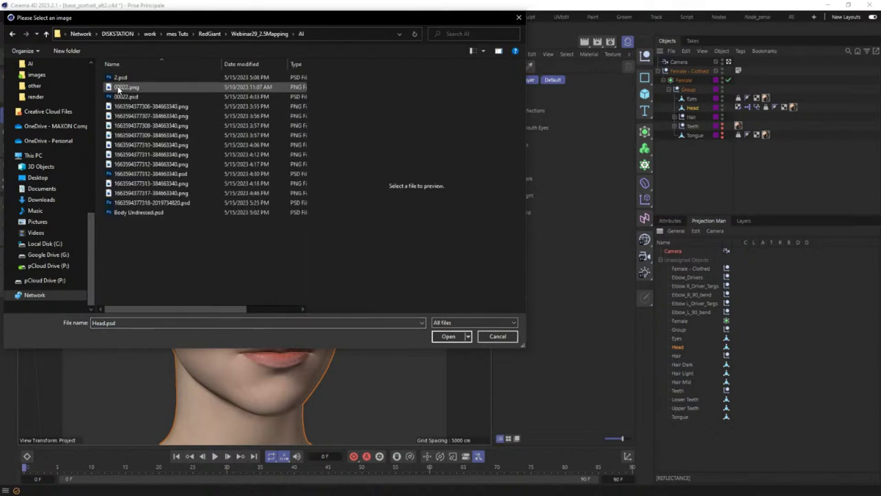
{"action": "left_click", "coordinate": [174, 194]}
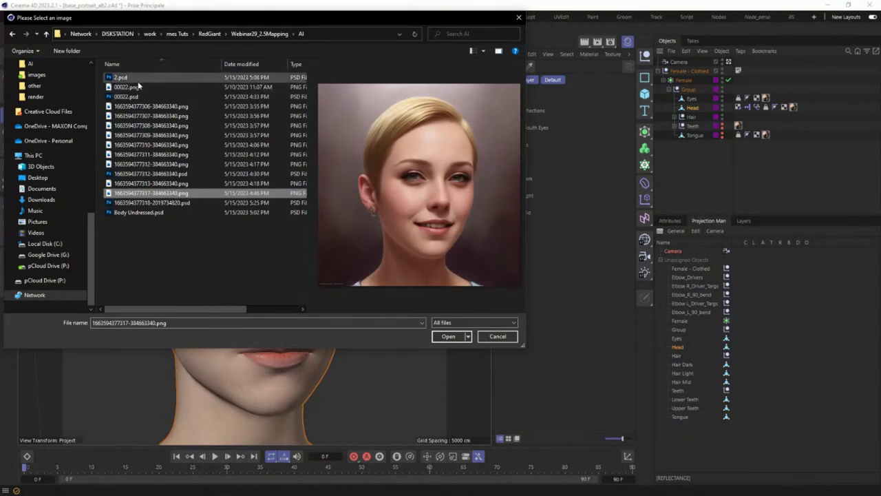
{"action": "left_click", "coordinate": [116, 77]}
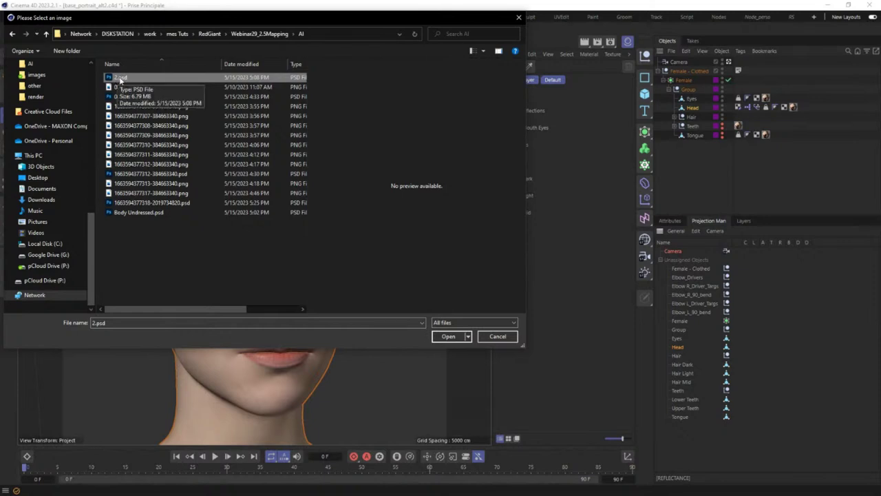
{"action": "double_click", "coordinate": [120, 78]}
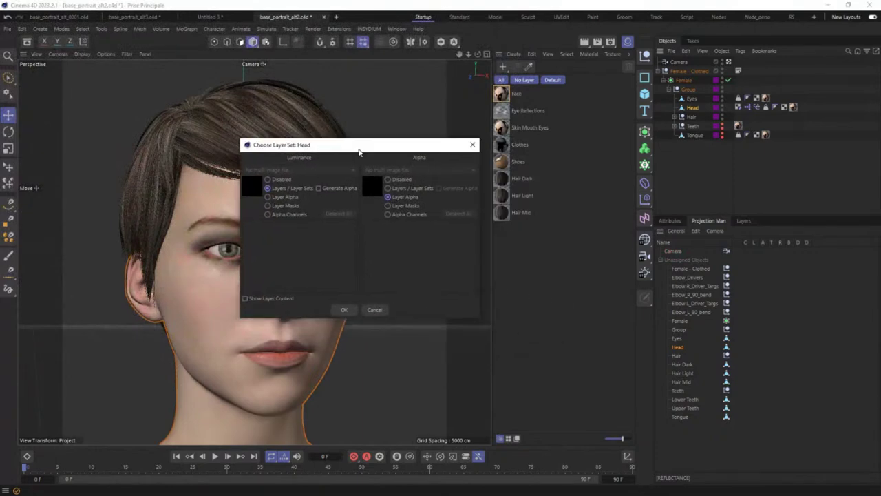
{"action": "left_click", "coordinate": [345, 309]}
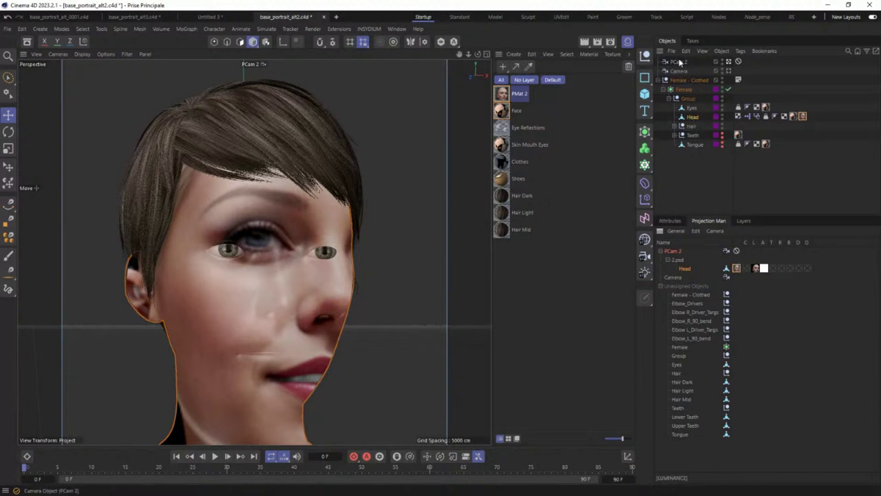
{"action": "key", "text": "Delete"}
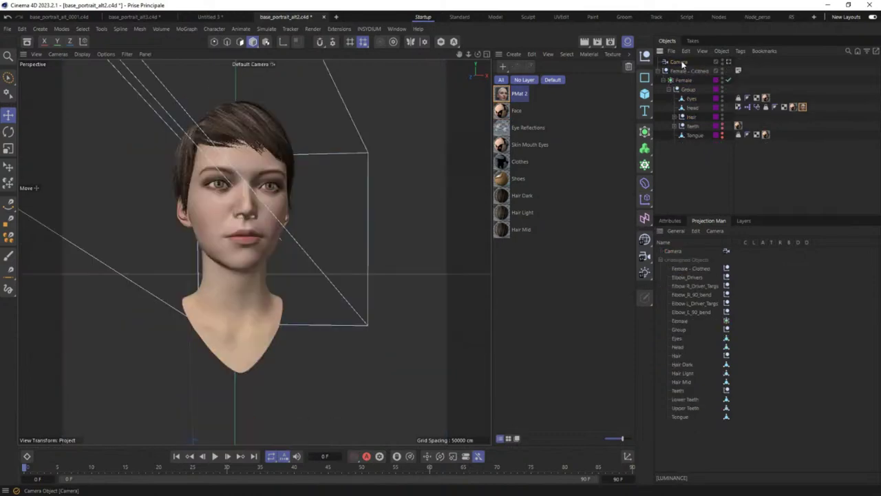
{"action": "left_click", "coordinate": [728, 61]}
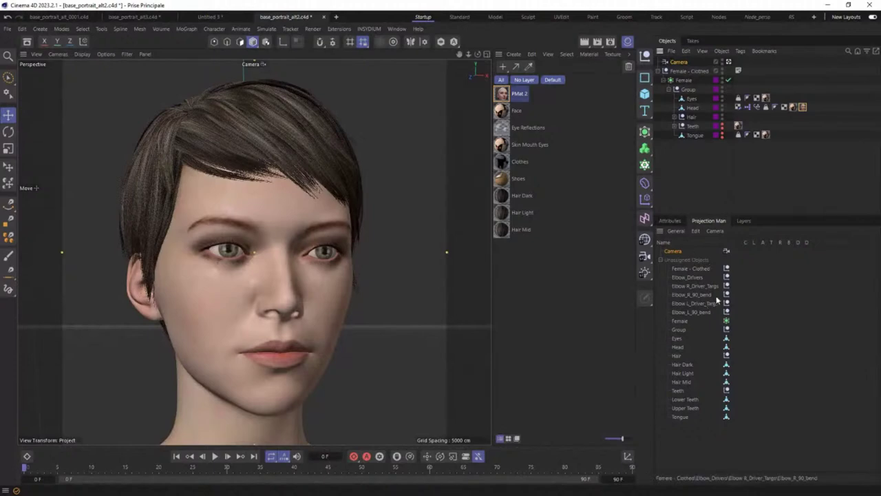
Repeat the Load Bitmap projection of 2.psd for the Head, deleting the resulting projection camera and restoring the original Camera view.
{"action": "left_click", "coordinate": [678, 348]}
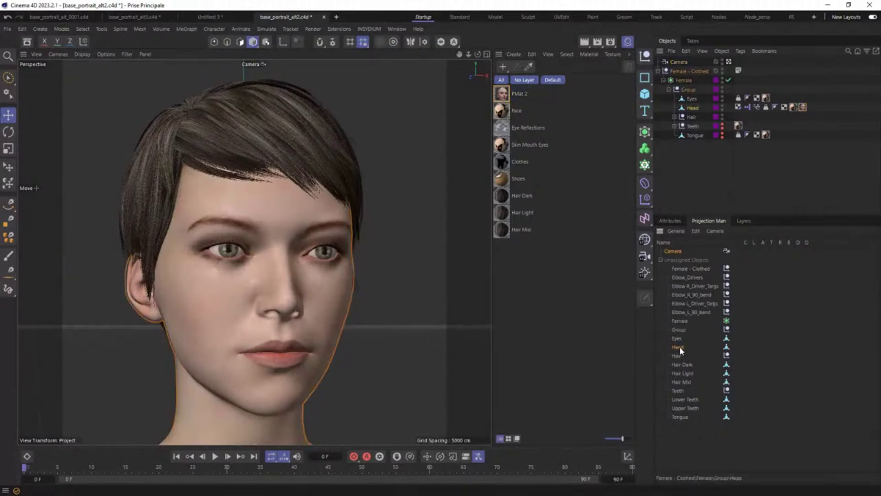
{"action": "right_click", "coordinate": [679, 352]}
{"action": "mouse_move", "coordinate": [719, 319]}
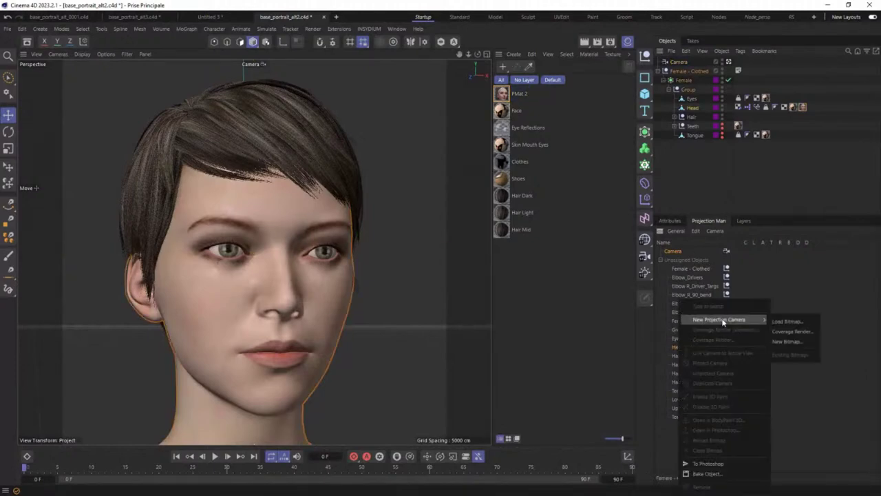
{"action": "left_click", "coordinate": [789, 329]}
{"action": "double_click", "coordinate": [137, 80]}
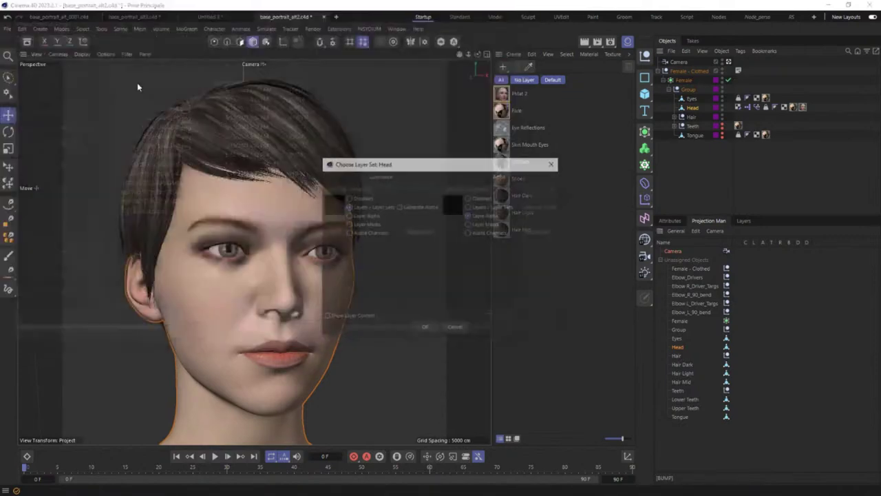
{"action": "left_click", "coordinate": [425, 328]}
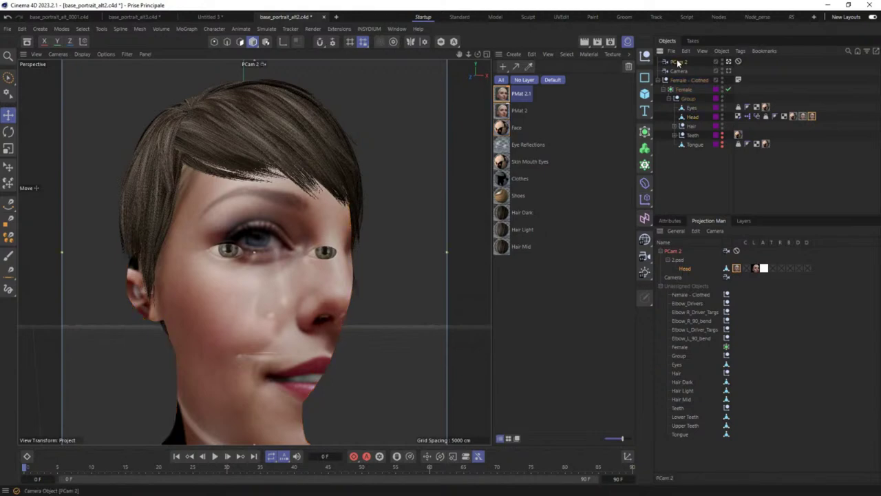
{"action": "key", "text": "Delete"}
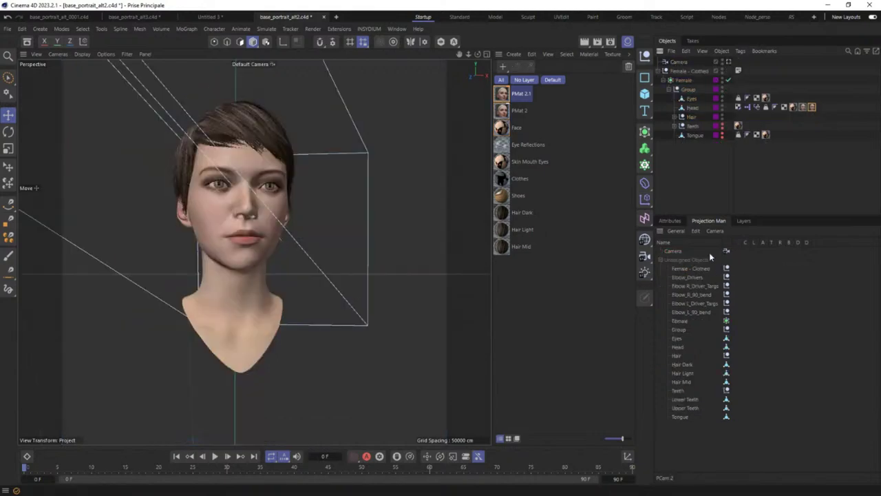
{"action": "left_click", "coordinate": [728, 61]}
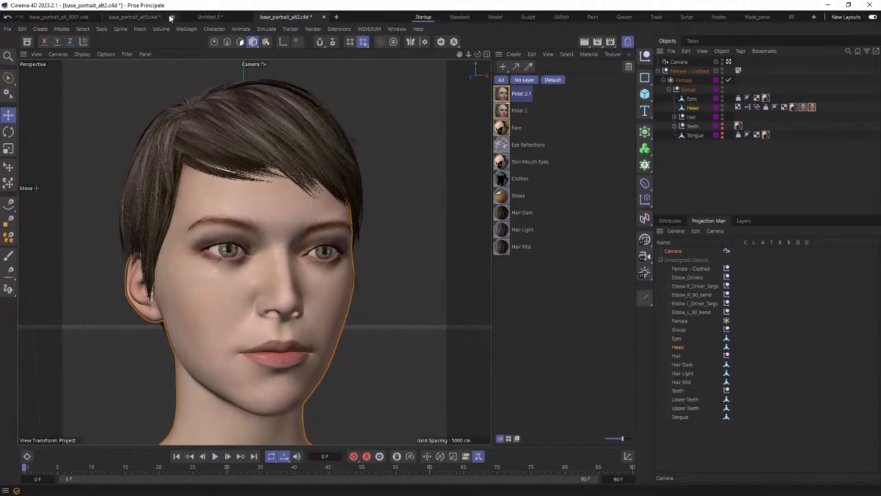
Switch to the Untitled 3 project, delete its PCam projection camera and look through the Work camera.
{"action": "left_click", "coordinate": [133, 18]}
{"action": "left_click", "coordinate": [280, 17]}
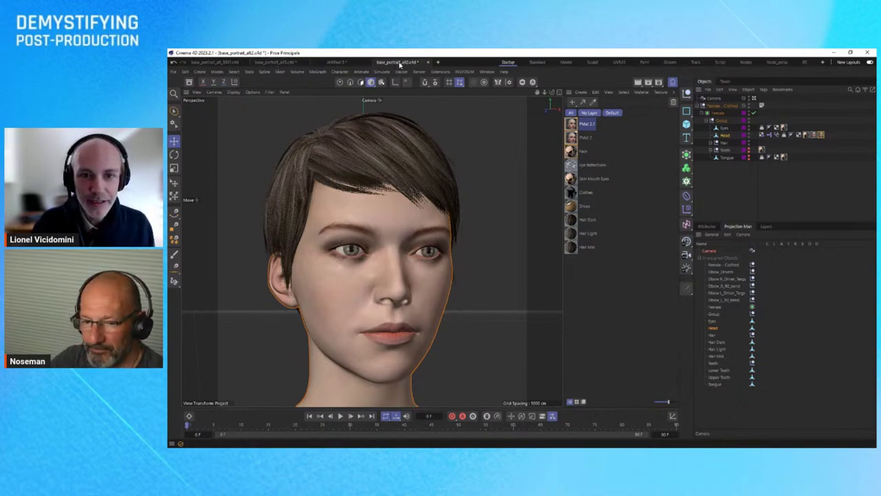
{"action": "left_click", "coordinate": [338, 63]}
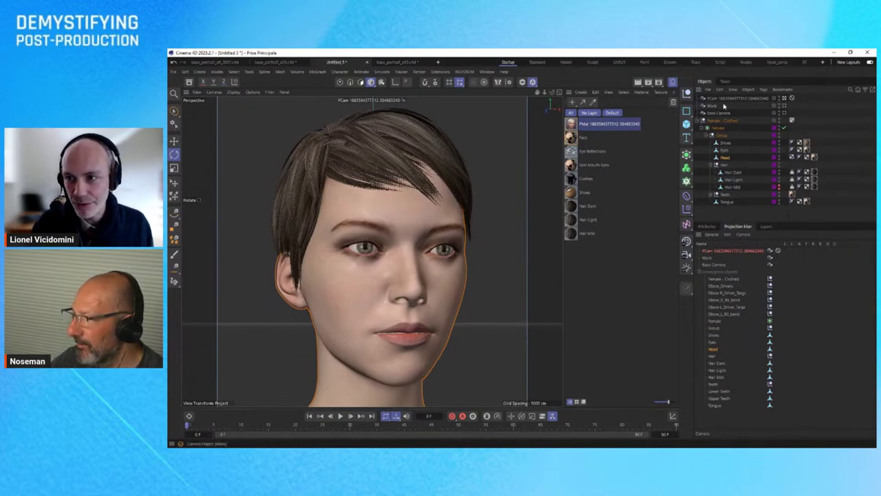
{"action": "left_click", "coordinate": [729, 99]}
{"action": "key", "text": "Delete"}
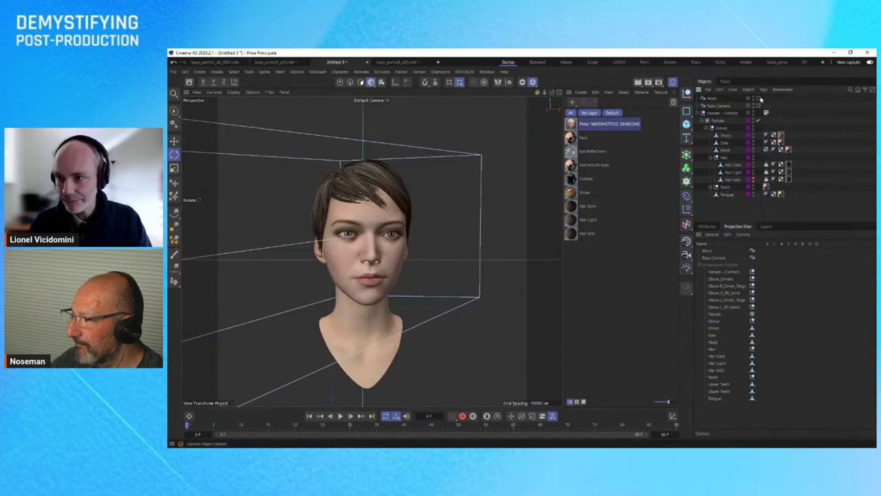
{"action": "left_click", "coordinate": [758, 99]}
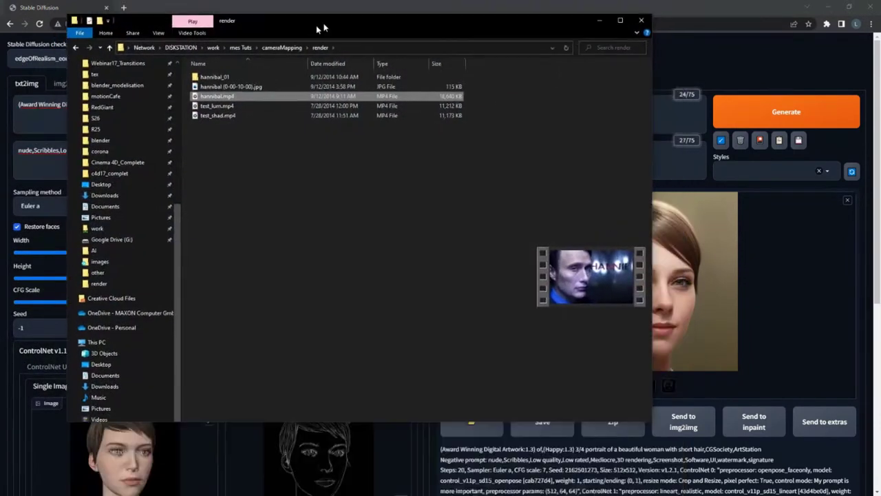
Paste the copied Stable Diffusion portrait PNG into the Webinar29_2.5Mapping AI folder in File Explorer.
{"action": "left_click_drag", "start_coordinate": [319, 27], "coordinate": [21, 62]}
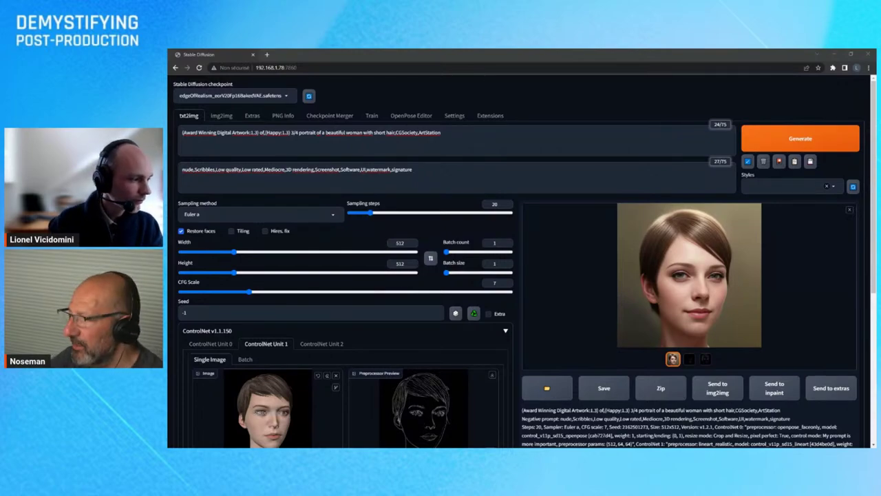
{"action": "key", "text": "alt+Tab"}
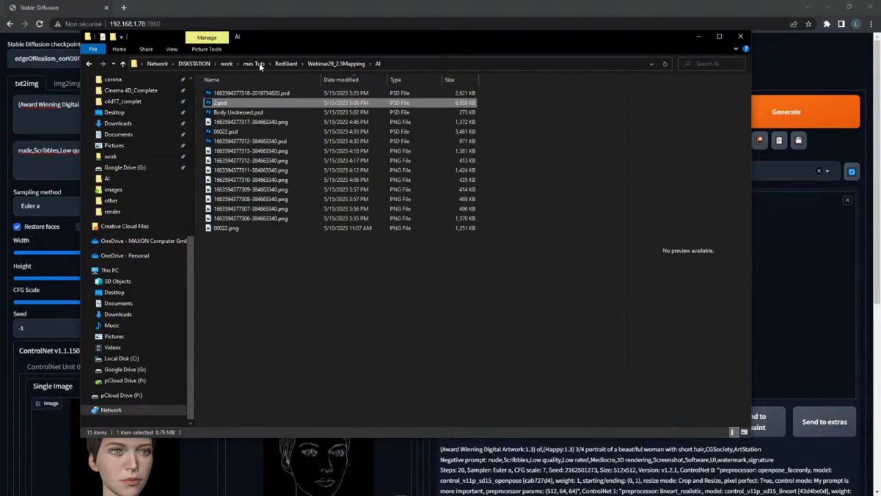
{"action": "left_click_drag", "start_coordinate": [265, 37], "coordinate": [269, 51]}
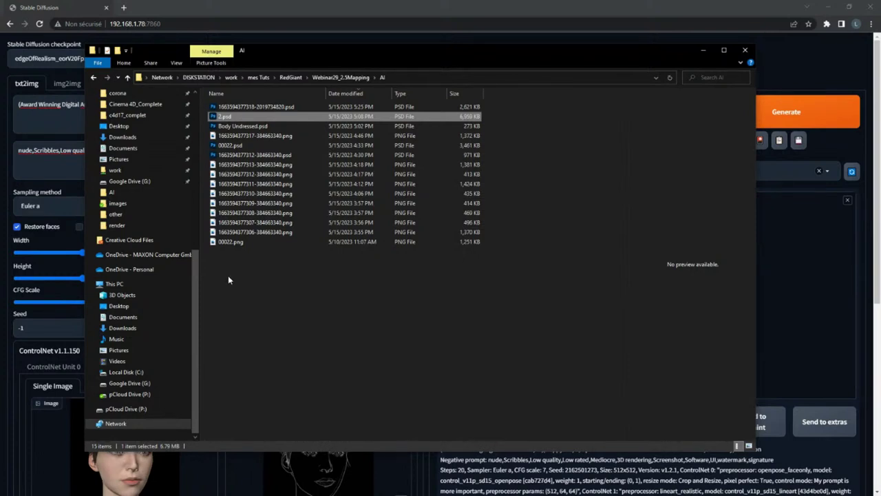
{"action": "left_click", "coordinate": [246, 275]}
{"action": "key", "text": "ctrl+v"}
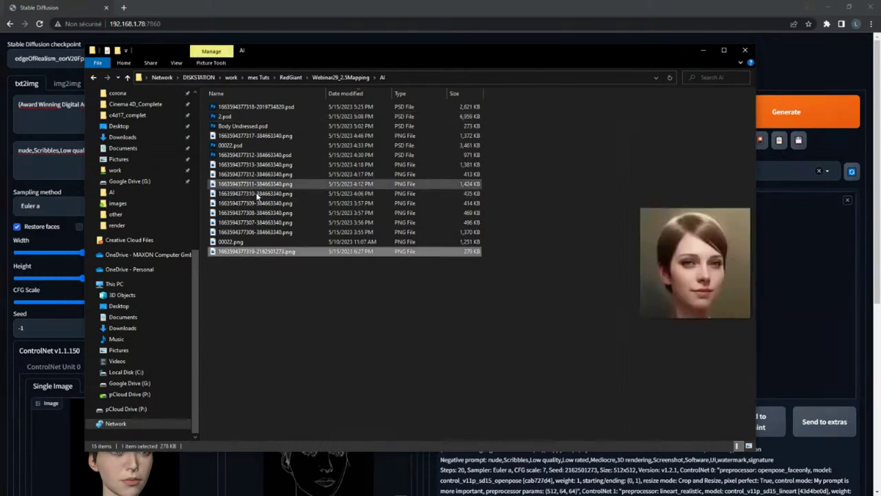
{"action": "left_click", "coordinate": [234, 242]}
{"action": "left_click", "coordinate": [246, 252]}
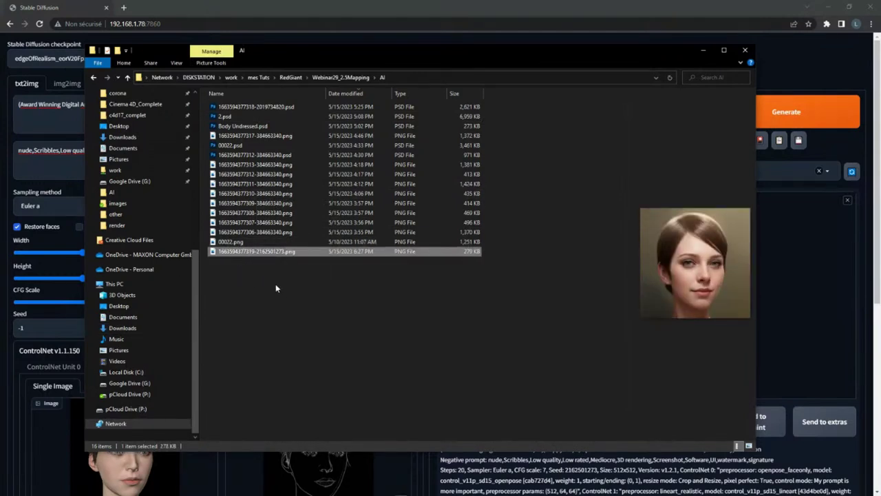
{"action": "left_click", "coordinate": [234, 242]}
{"action": "left_click", "coordinate": [238, 252]}
{"action": "left_click_drag", "start_coordinate": [255, 251], "coordinate": [528, 55]}
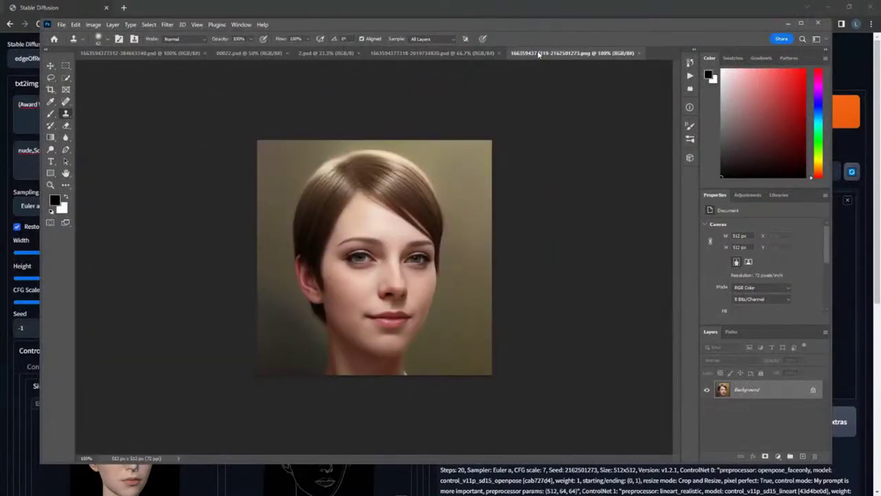
Save the portrait in the AI folder in Photoshop format under the name FINAL.
{"action": "left_click", "coordinate": [62, 27]}
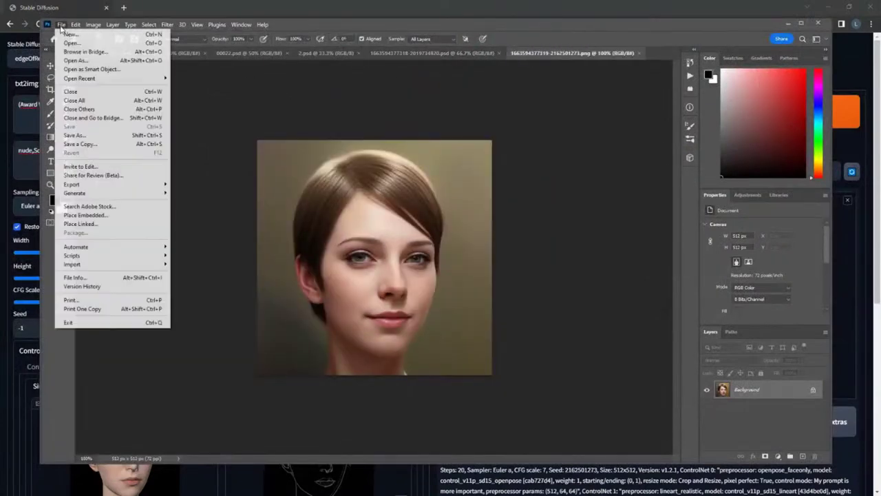
{"action": "left_click", "coordinate": [82, 135]}
{"action": "left_click", "coordinate": [165, 317]}
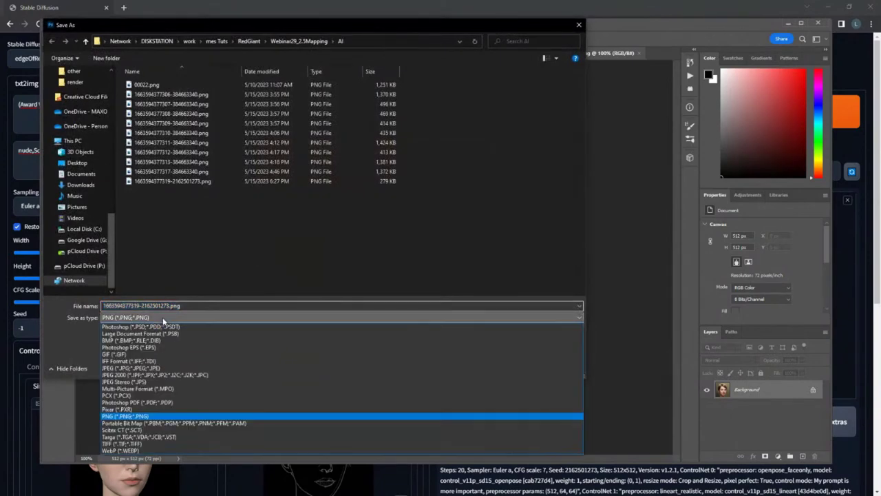
{"action": "left_click", "coordinate": [165, 326]}
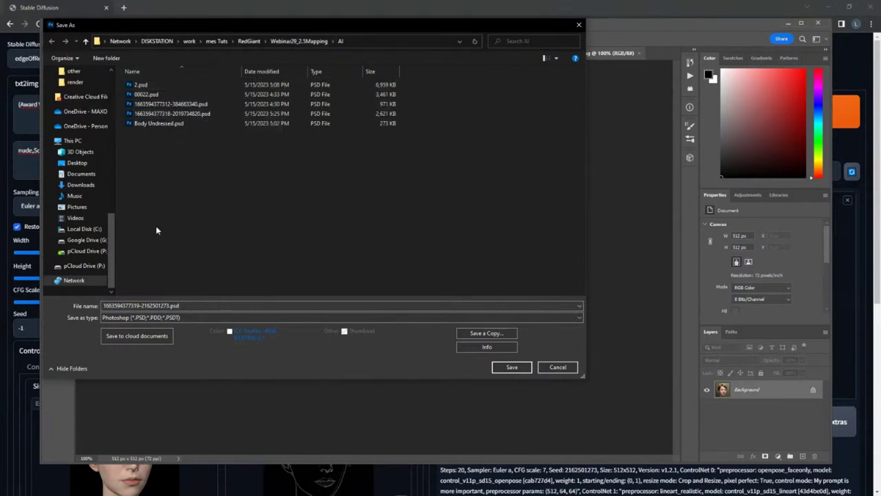
{"action": "left_click", "coordinate": [190, 305]}
{"action": "type", "text": "FINAL"}
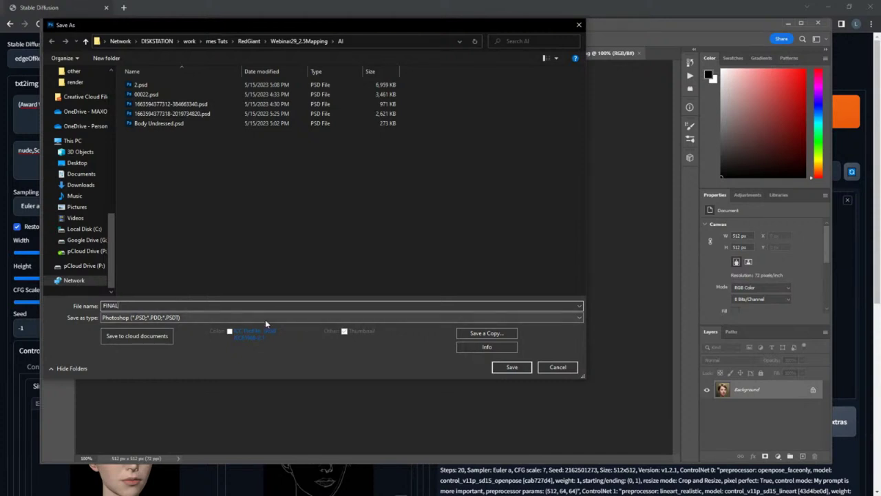
{"action": "left_click", "coordinate": [511, 366]}
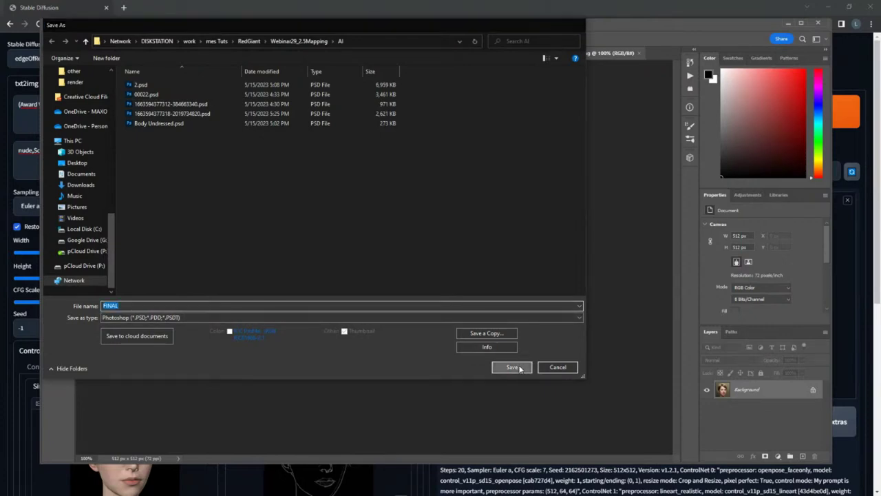
Switch back to Cinema 4D and start saving the Untitled 3 project under a new name in the Webinar29_2.5Mapping 3D folder.
{"action": "left_click", "coordinate": [788, 23]}
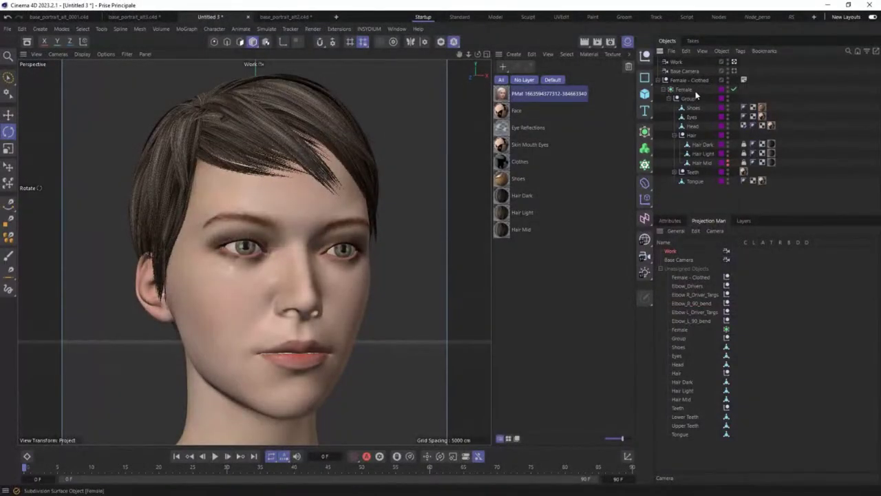
{"action": "left_click", "coordinate": [8, 29]}
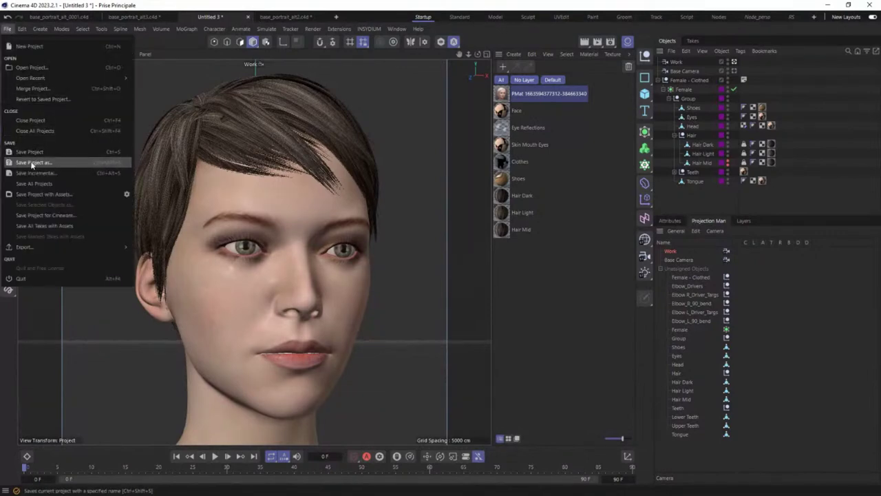
{"action": "left_click", "coordinate": [107, 166]}
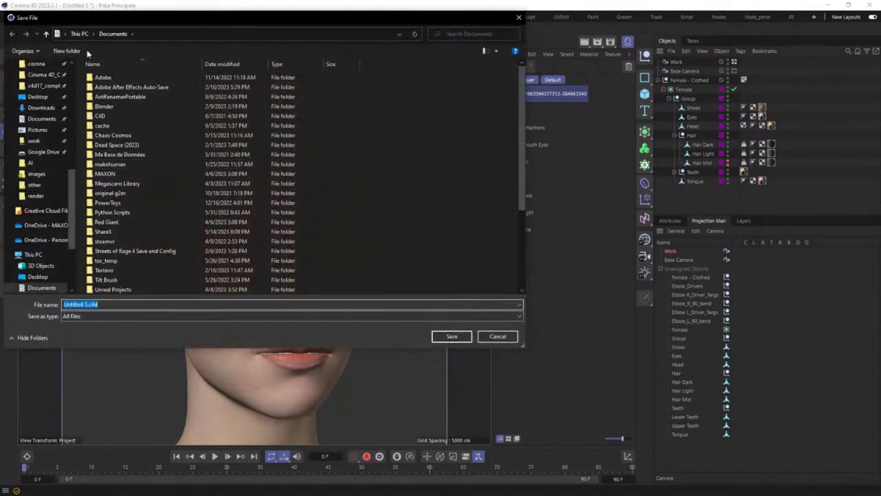
{"action": "scroll", "coordinate": [56, 82], "scroll_direction": "up", "scroll_amount": 3}
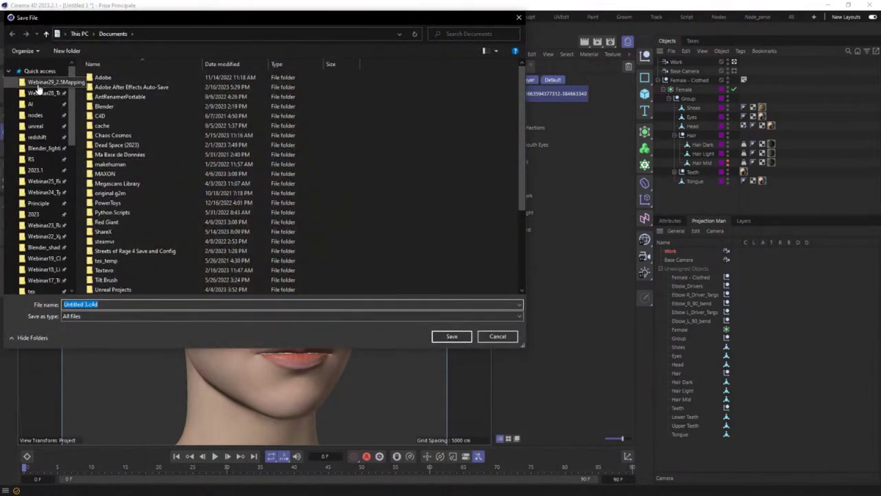
{"action": "left_click", "coordinate": [44, 82]}
{"action": "double_click", "coordinate": [128, 78]}
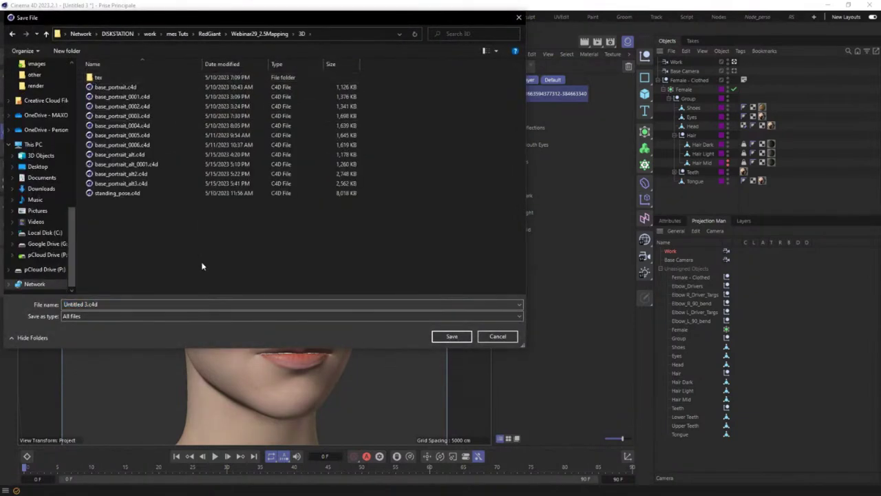
Name the project file base_portrait_FINAL and save it.
{"action": "left_click", "coordinate": [116, 303]}
{"action": "type", "text": "base"}
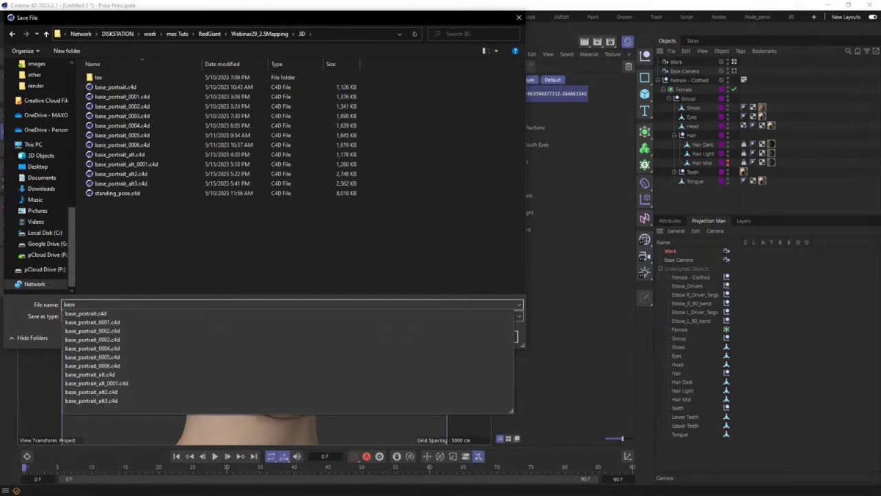
{"action": "left_click", "coordinate": [95, 313]}
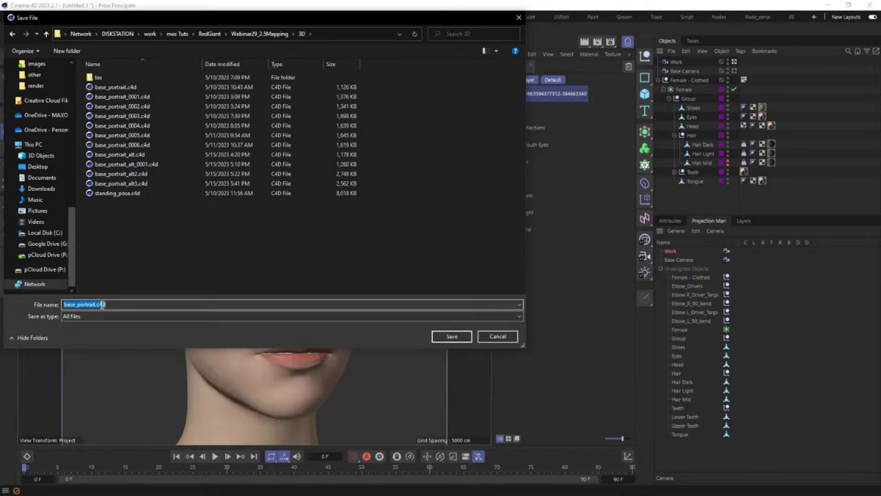
{"action": "left_click_drag", "start_coordinate": [94, 305], "coordinate": [158, 305]}
{"action": "type", "text": "_FINAL"}
{"action": "left_click", "coordinate": [447, 336]}
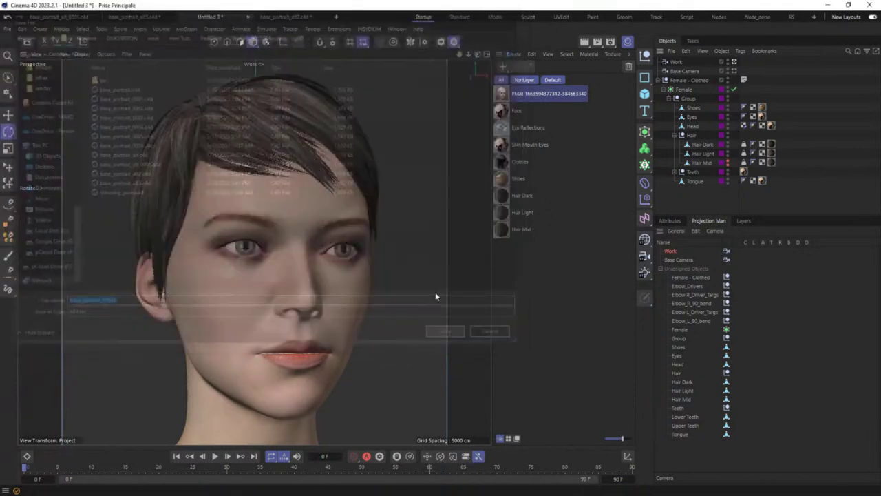
Create a new projection camera for the Head object in Projection Man, using FINAL.psd from the AI folder as its image.
{"action": "left_click", "coordinate": [669, 252]}
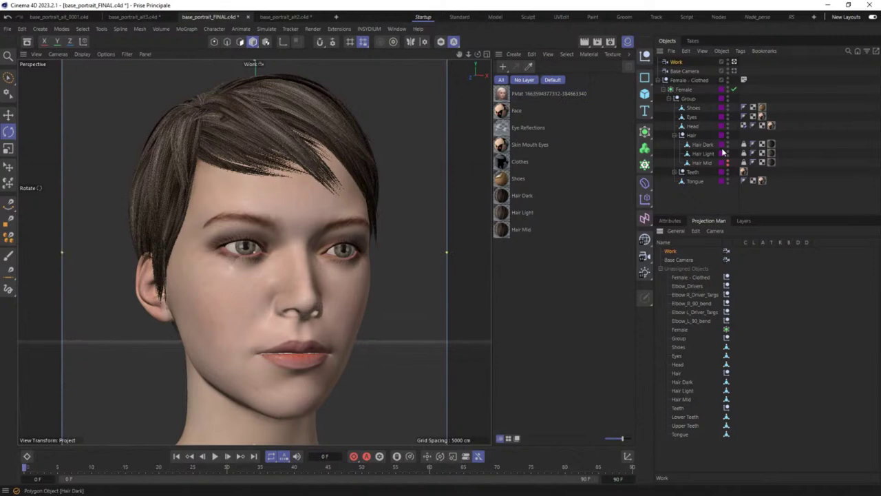
{"action": "left_click", "coordinate": [692, 127]}
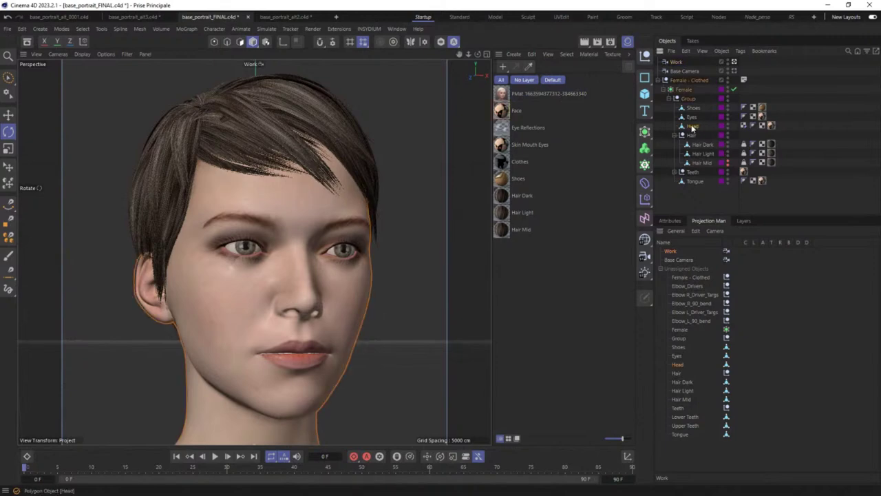
{"action": "right_click", "coordinate": [679, 367]}
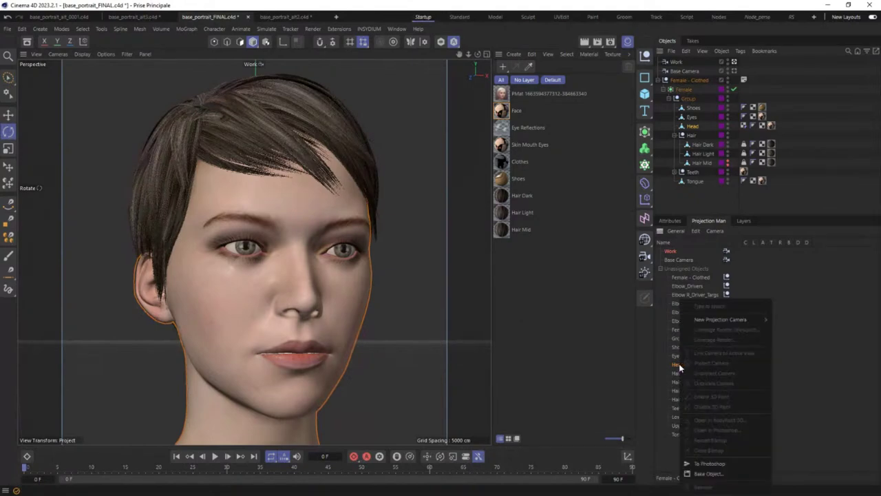
{"action": "mouse_move", "coordinate": [734, 322]}
{"action": "left_click", "coordinate": [788, 321]}
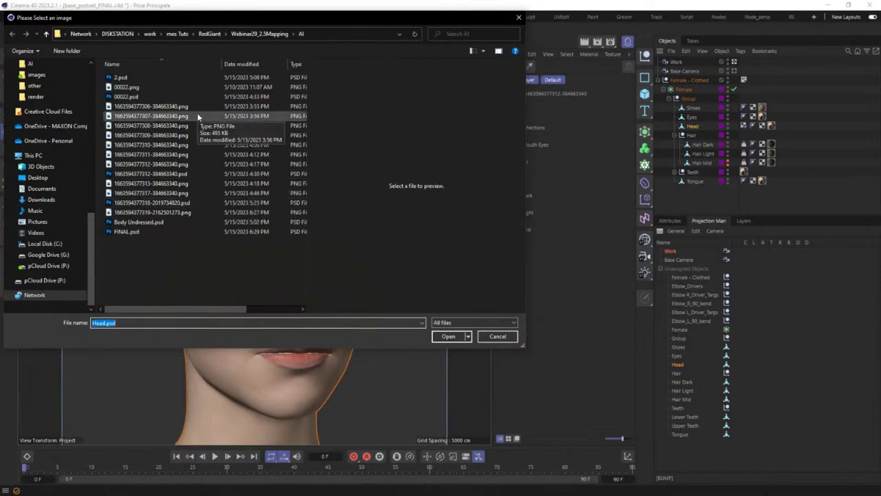
{"action": "double_click", "coordinate": [123, 232]}
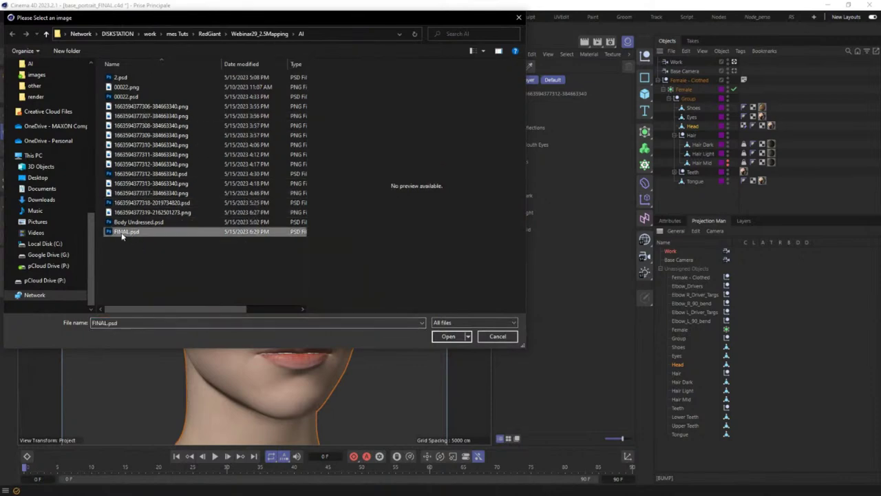
{"action": "left_click", "coordinate": [426, 328]}
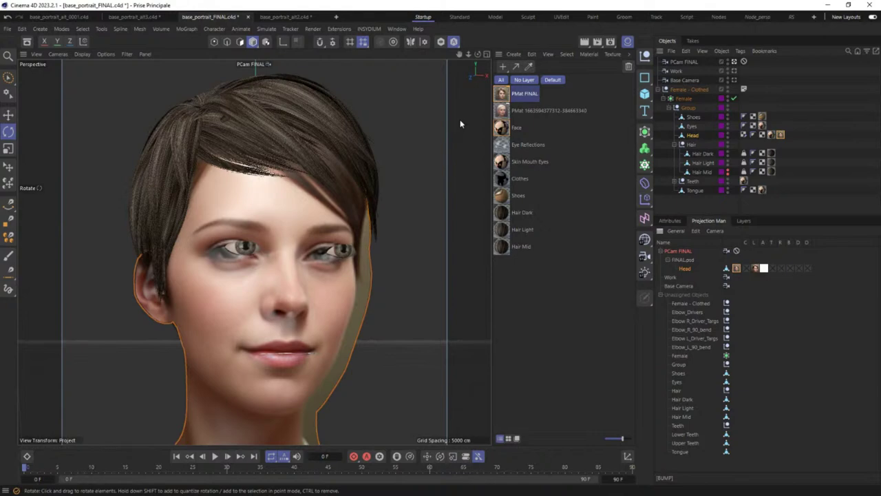
Look through the Work camera and set the viewport navigation to Camera 2D Mode.
{"action": "left_click", "coordinate": [676, 71]}
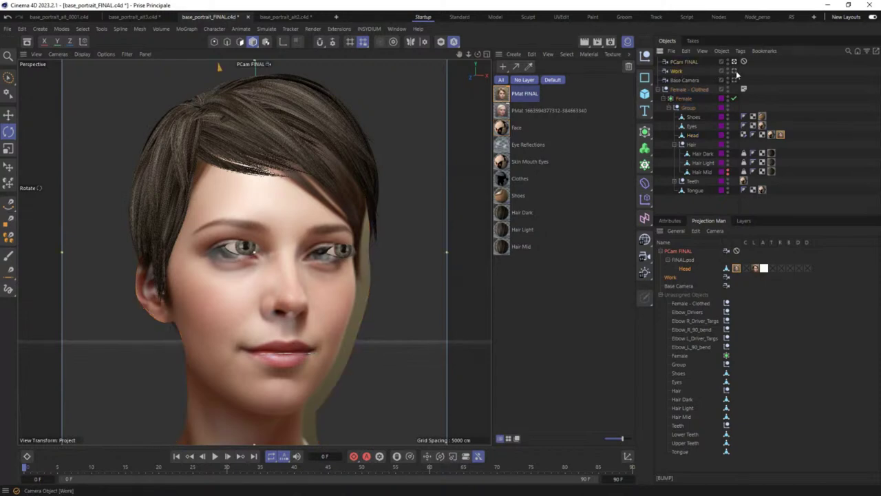
{"action": "left_click", "coordinate": [734, 72]}
{"action": "left_click", "coordinate": [58, 53]}
{"action": "mouse_move", "coordinate": [74, 72]}
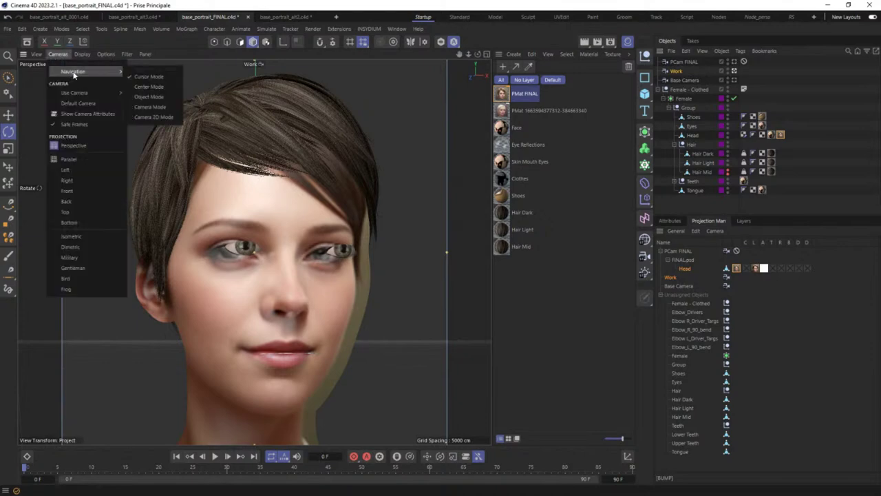
{"action": "left_click", "coordinate": [158, 117]}
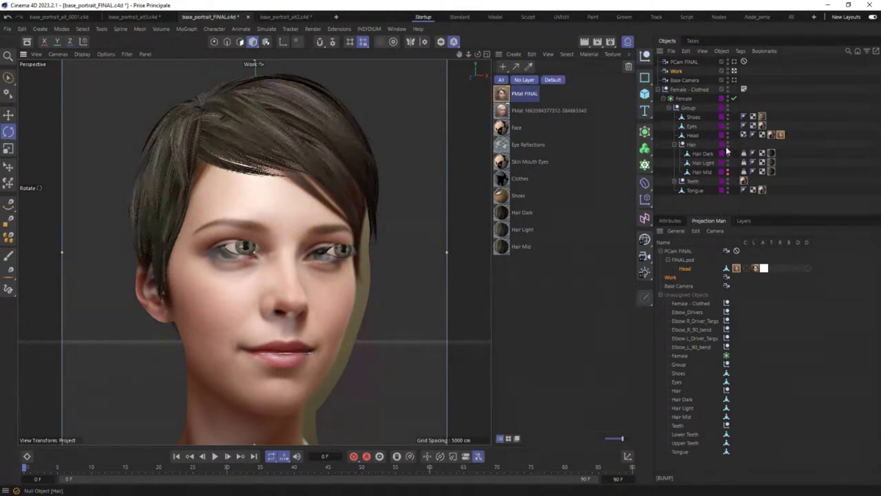
Hide the Hair group and the Eyes object, and inspect the projected face in the 2D camera view.
{"action": "left_click", "coordinate": [727, 144]}
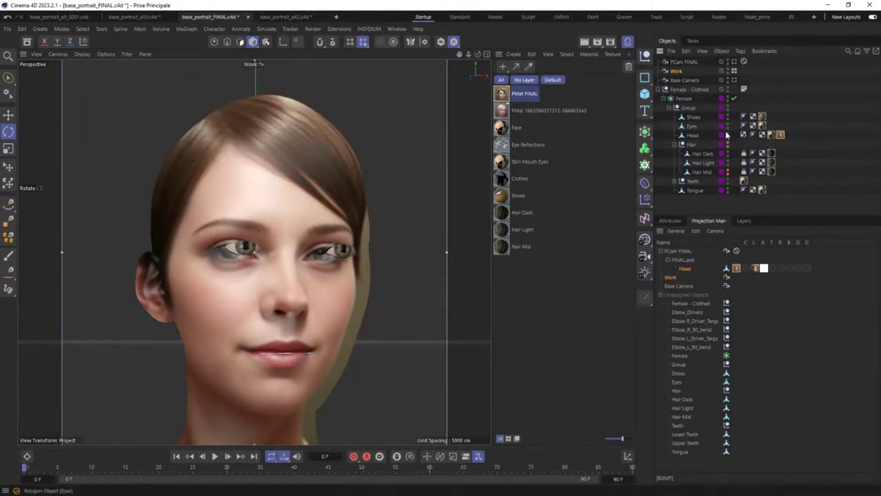
{"action": "left_click", "coordinate": [728, 128]}
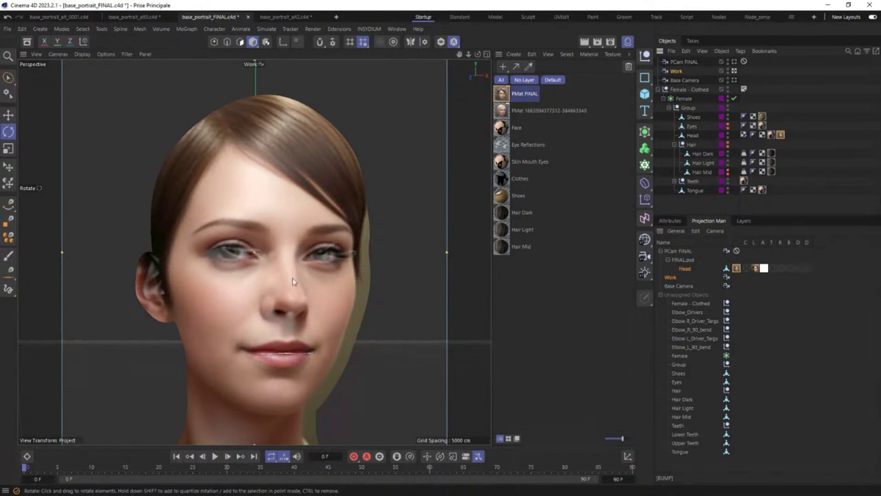
{"action": "scroll", "coordinate": [293, 290], "scroll_direction": "up", "scroll_amount": 5}
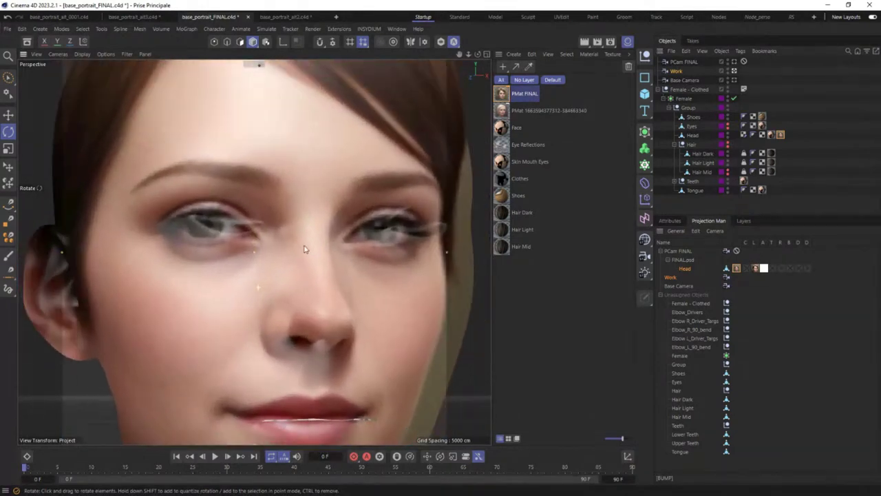
{"action": "scroll", "coordinate": [305, 249], "scroll_direction": "down", "scroll_amount": 5}
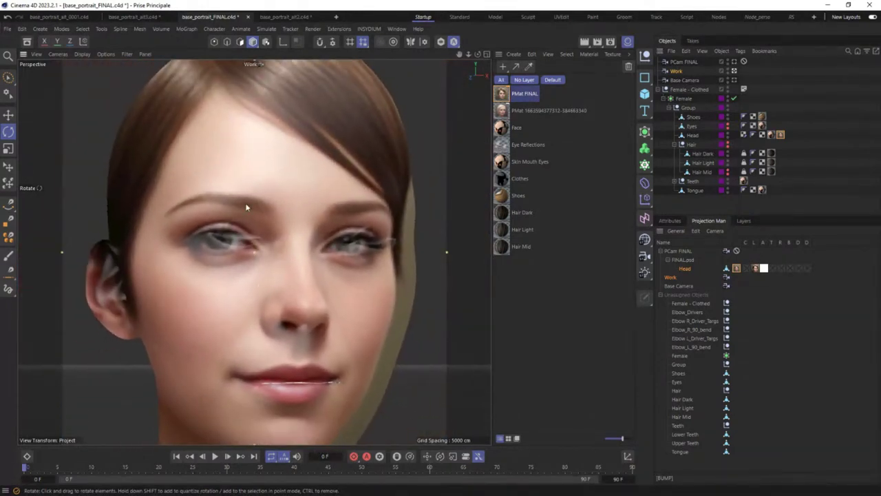
{"action": "left_click", "coordinate": [58, 53]}
{"action": "mouse_move", "coordinate": [95, 72]}
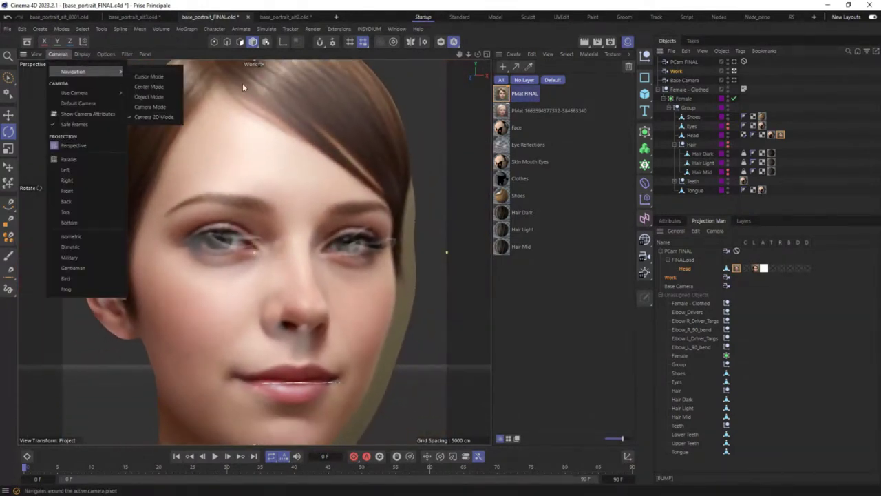
{"action": "left_click", "coordinate": [314, 231]}
{"action": "left_click_drag", "start_coordinate": [311, 204], "coordinate": [356, 173], "text": "alt"}
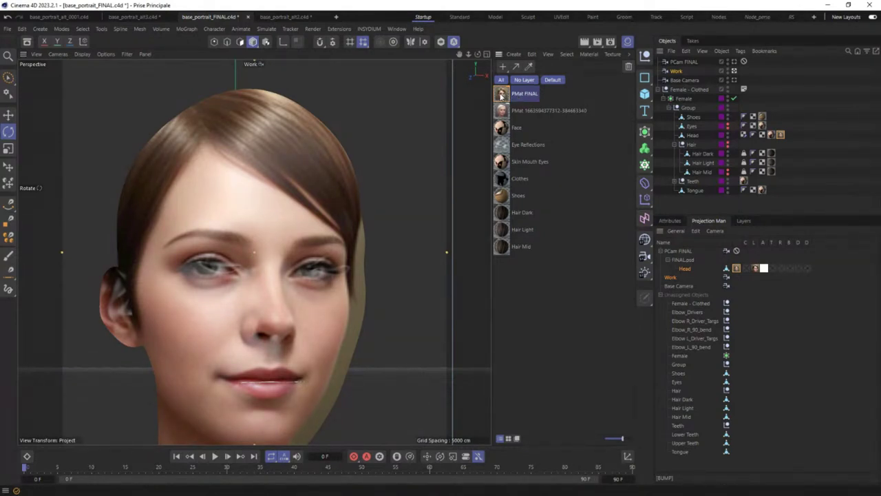
Disable Reflectance on the PMat FINAL material and set its viewport texture preview size to 2048x2048 (16 MB).
{"action": "left_click", "coordinate": [670, 221]}
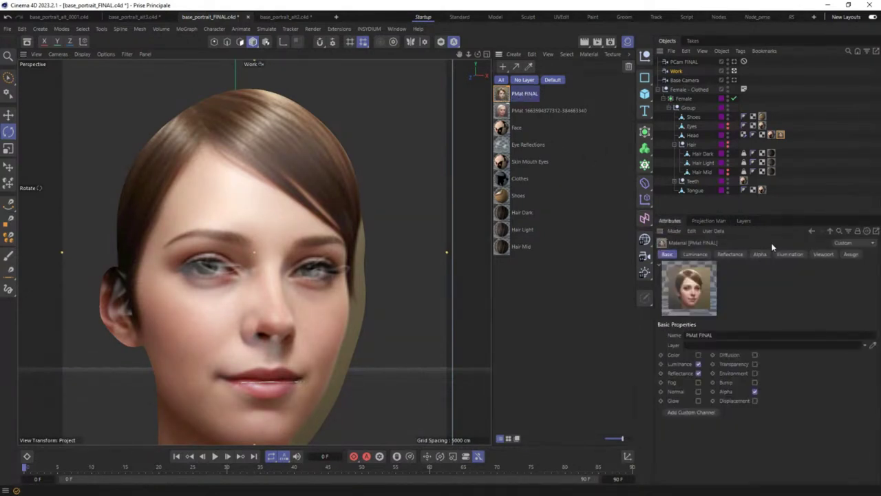
{"action": "left_click", "coordinate": [698, 372]}
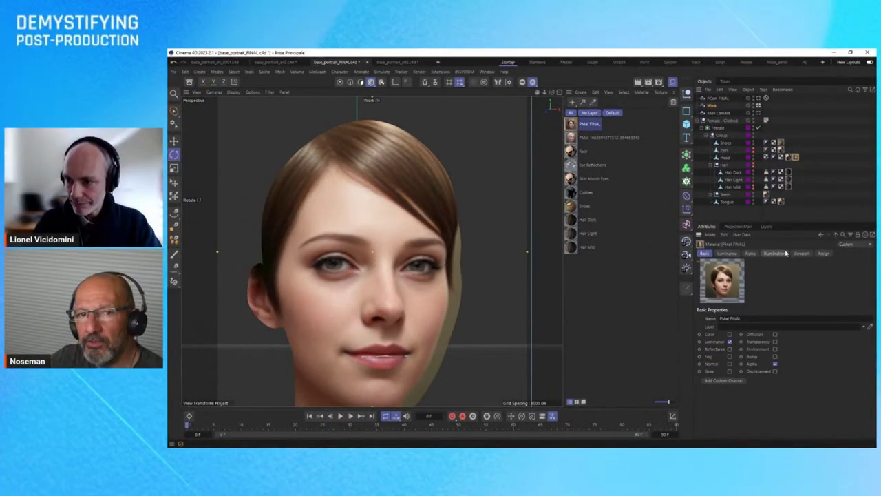
{"action": "left_click", "coordinate": [802, 253]}
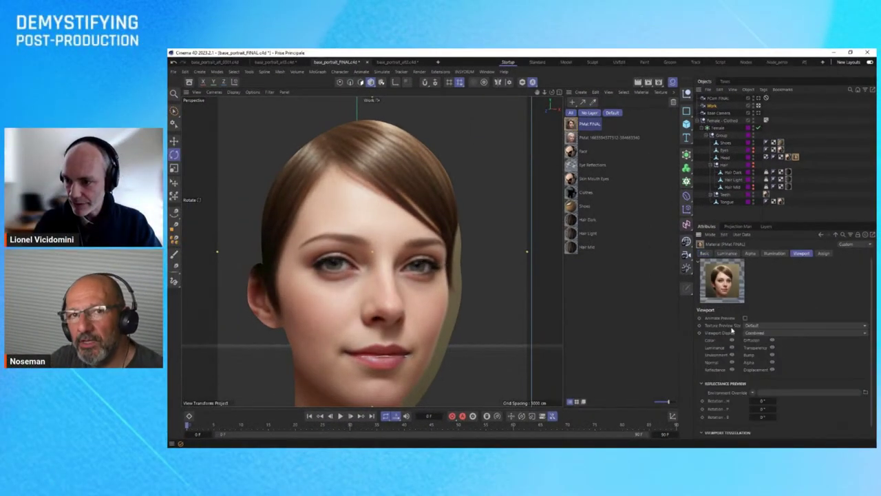
{"action": "left_click", "coordinate": [769, 326]}
{"action": "left_click", "coordinate": [774, 392]}
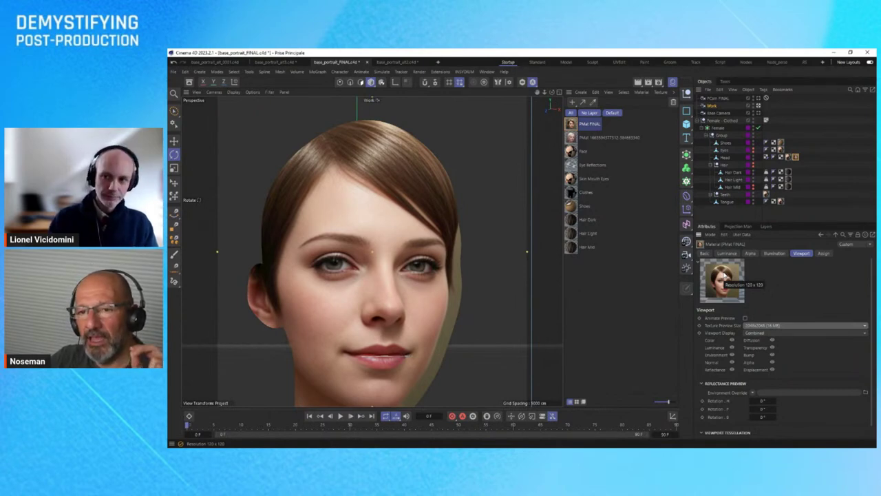
Examine how 2D panning and zooming affect the Work camera's Focal Length, Film Offset X and Y, and coordinates.
{"action": "left_click", "coordinate": [713, 106]}
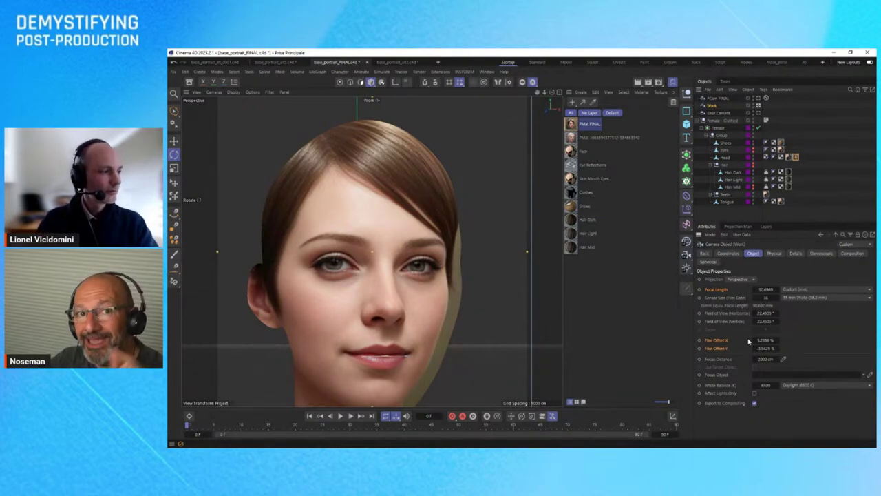
{"action": "scroll", "coordinate": [384, 270], "scroll_direction": "up", "scroll_amount": 3}
{"action": "scroll", "coordinate": [360, 270], "scroll_direction": "down", "scroll_amount": 2}
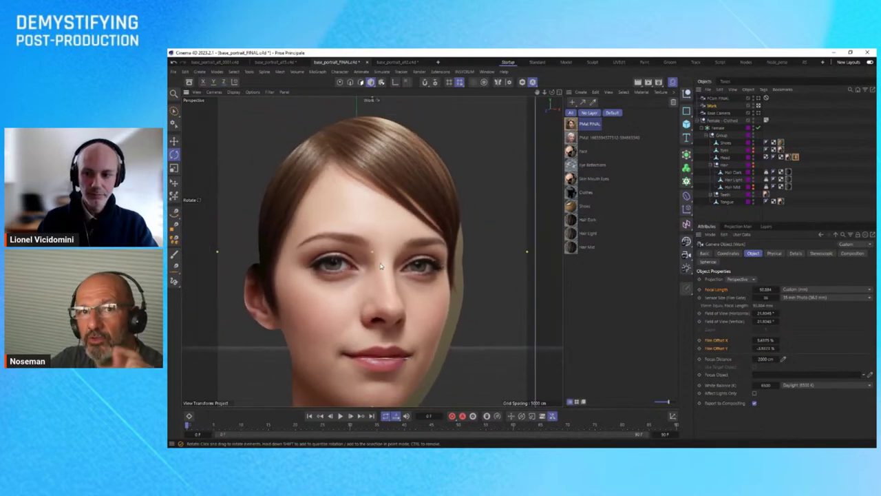
{"action": "middle_click_drag", "start_coordinate": [380, 266], "coordinate": [399, 232], "text": "alt"}
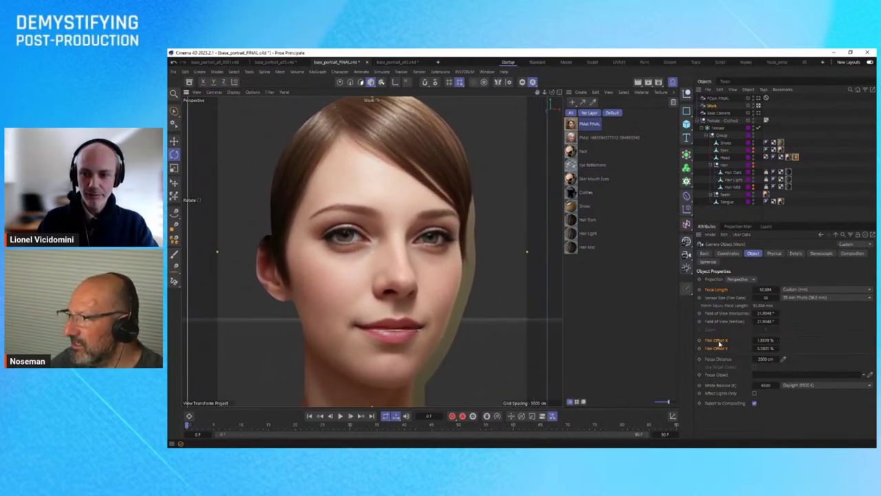
{"action": "middle_click_drag", "start_coordinate": [489, 277], "coordinate": [410, 234], "text": "alt"}
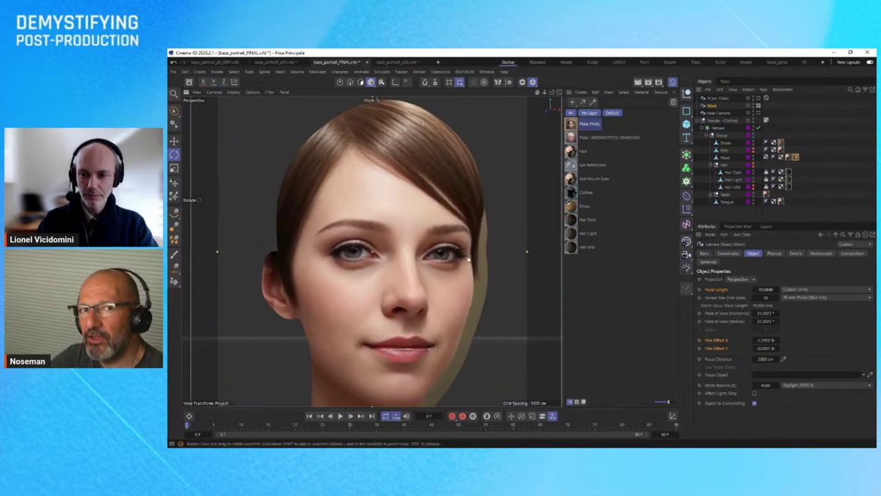
{"action": "middle_click_drag", "start_coordinate": [470, 260], "coordinate": [457, 224], "text": "alt"}
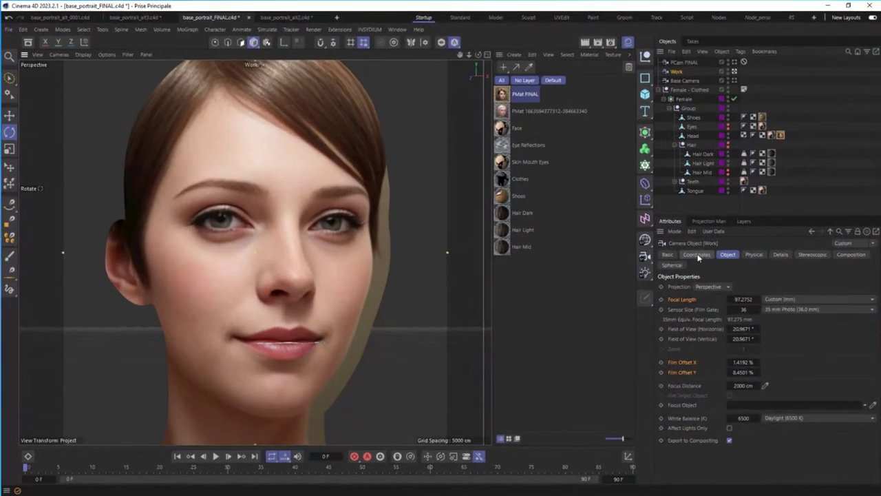
{"action": "left_click", "coordinate": [728, 254]}
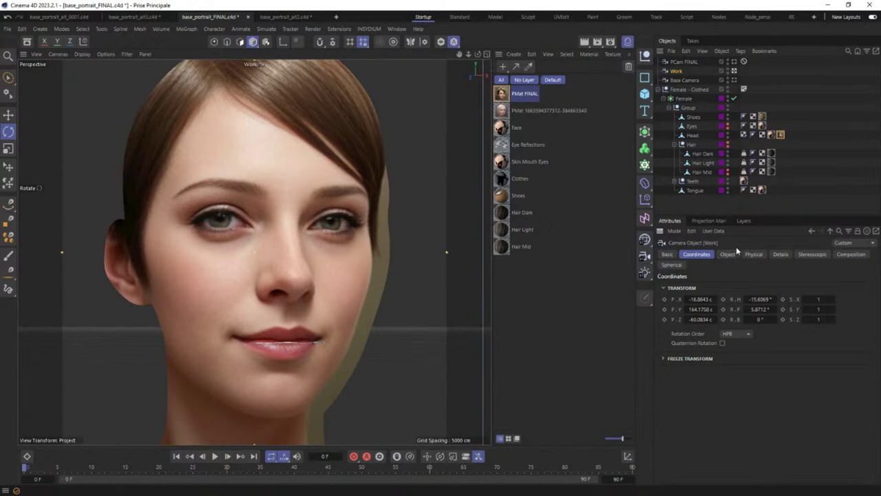
{"action": "left_click", "coordinate": [728, 254]}
{"action": "scroll", "coordinate": [279, 225], "scroll_direction": "up", "scroll_amount": 3}
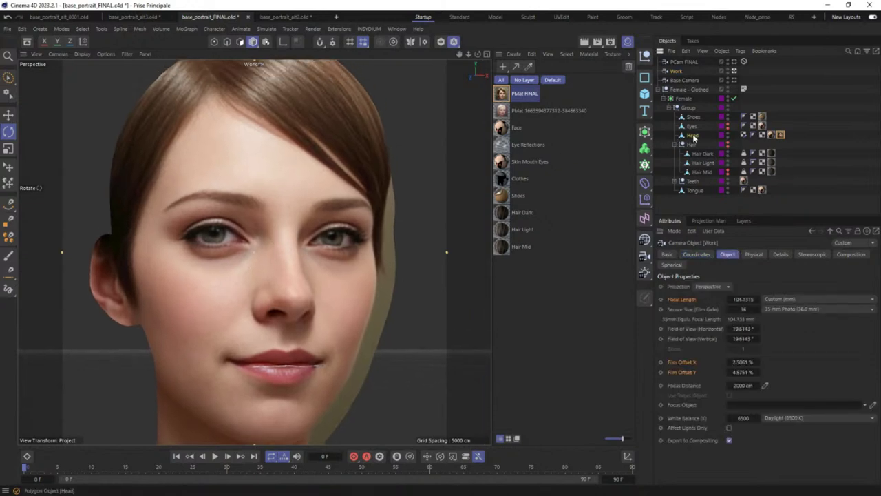
Select the Head object in polygon mode, clear its polygon selection, and show only the coarse isoparm lines in the viewport.
{"action": "left_click", "coordinate": [692, 136]}
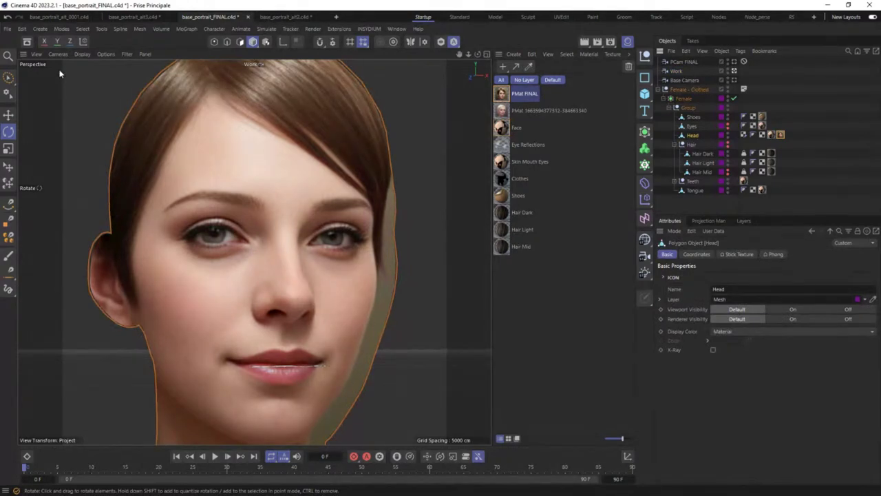
{"action": "left_click", "coordinate": [240, 41]}
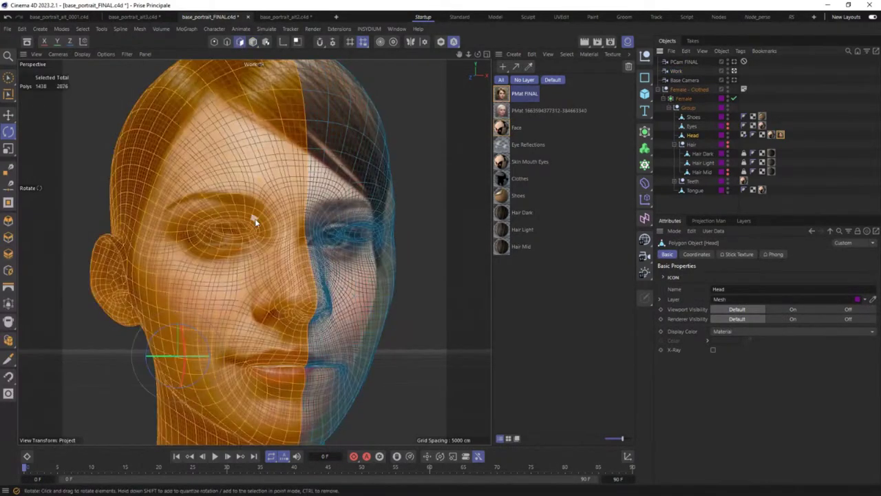
{"action": "key", "text": "ctrl+shift+a"}
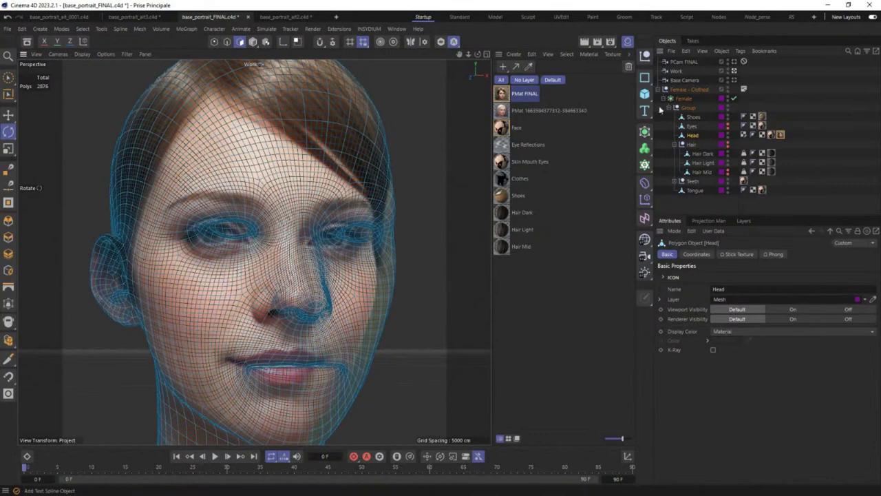
{"action": "left_click", "coordinate": [77, 54]}
{"action": "left_click", "coordinate": [107, 186]}
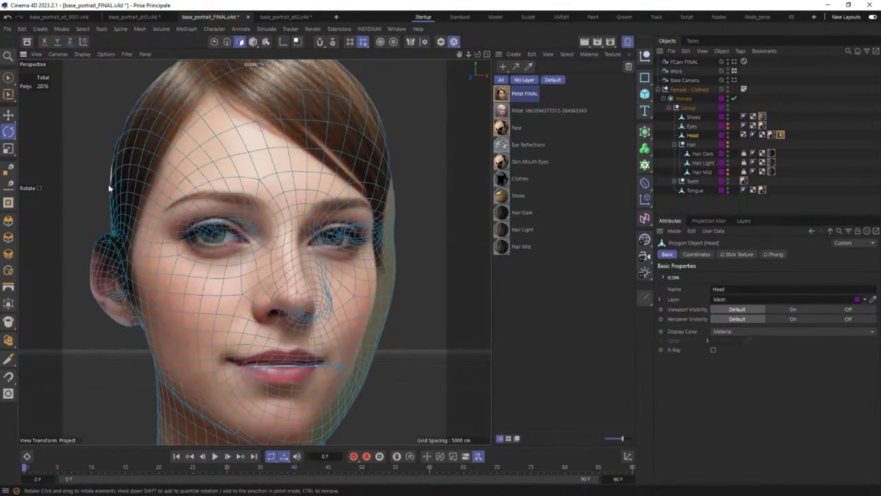
Activate the Magnet tool with Surface enabled and a radius of 3.3 cm.
{"action": "left_click", "coordinate": [8, 379]}
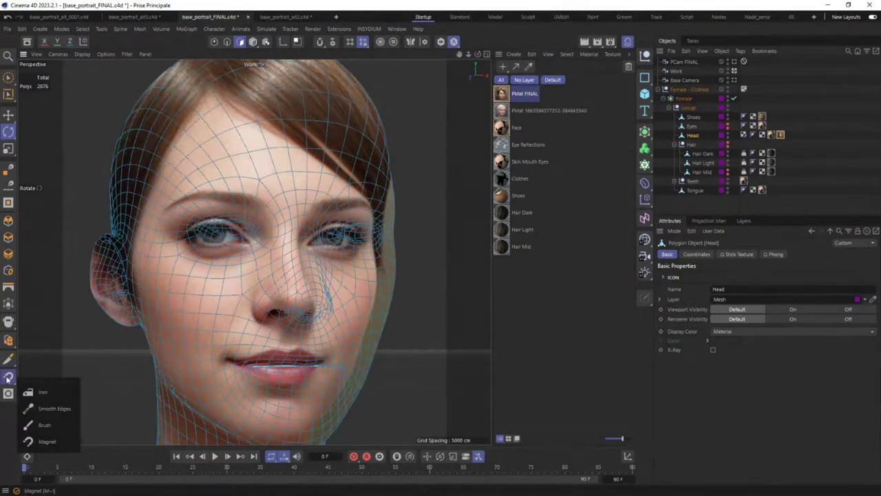
{"action": "left_click", "coordinate": [46, 441]}
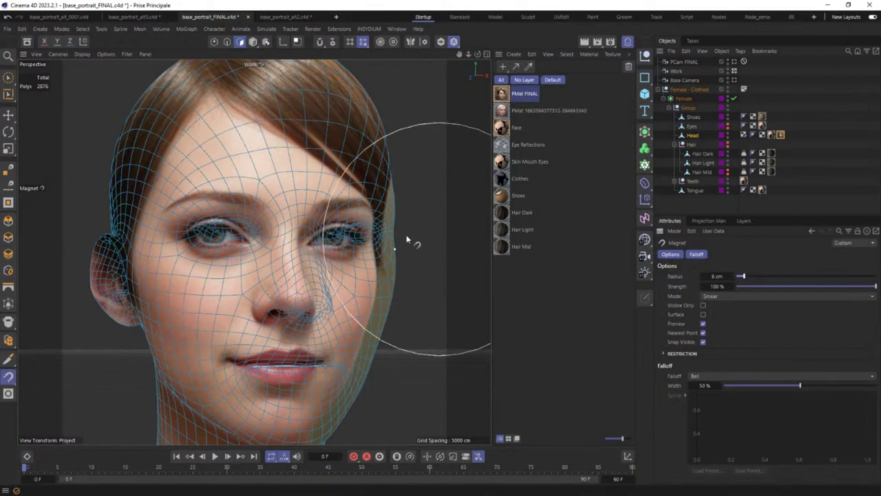
{"action": "left_click_drag", "start_coordinate": [358, 227], "coordinate": [406, 222]}
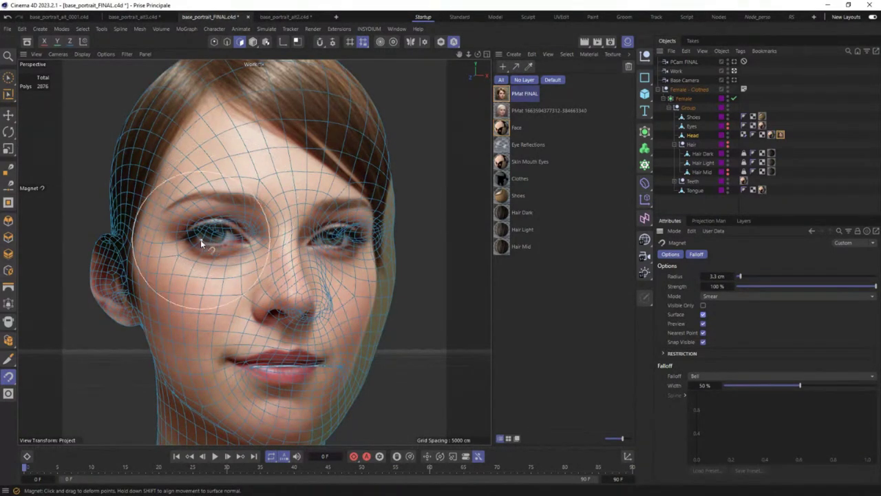
Use the Magnet to fit the head mesh around the near eye and the visible ear to the projected features.
{"action": "left_click_drag", "start_coordinate": [210, 230], "coordinate": [195, 239]}
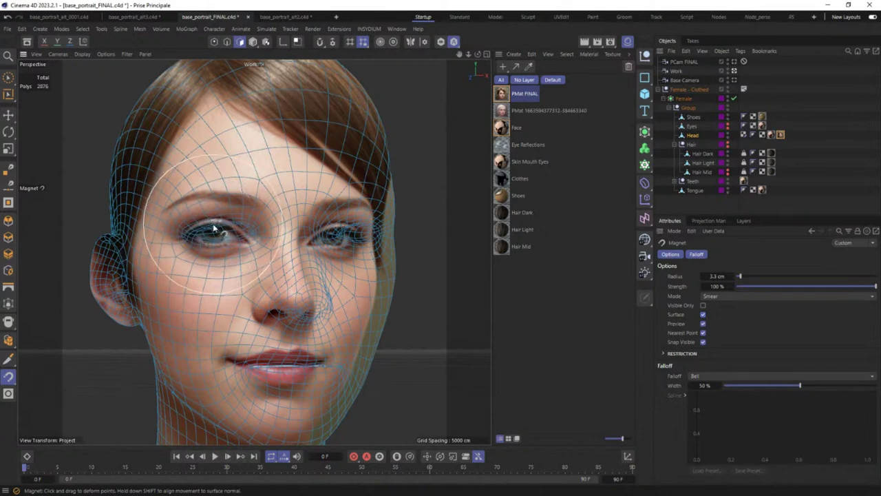
{"action": "scroll", "coordinate": [227, 230], "scroll_direction": "up", "scroll_amount": 4}
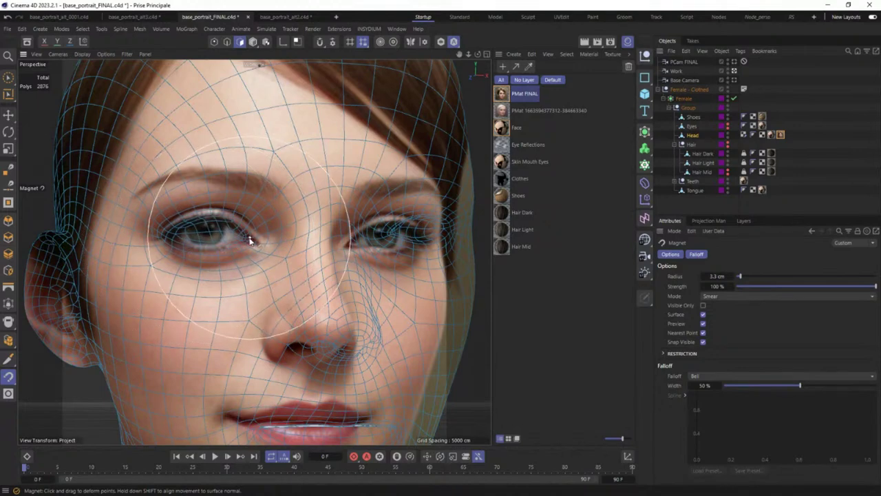
{"action": "left_click_drag", "start_coordinate": [213, 252], "coordinate": [187, 208], "text": "alt"}
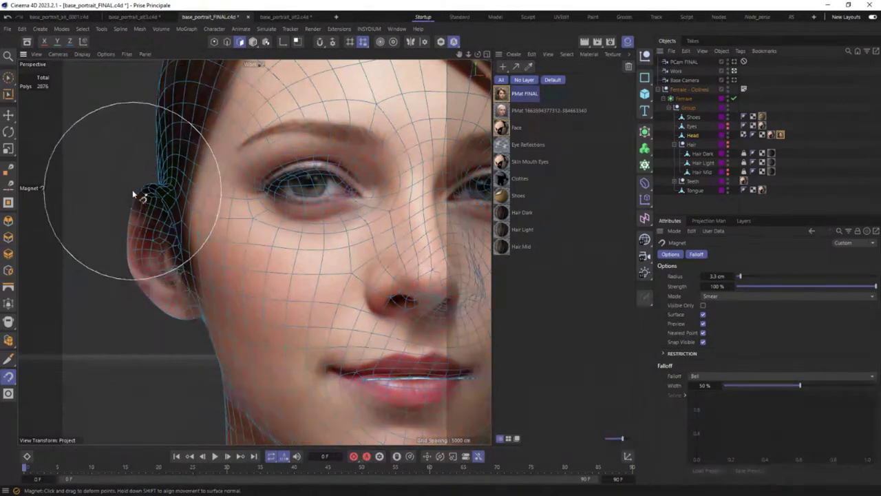
{"action": "mouse_move", "coordinate": [132, 190]}
{"action": "left_mouse_down"}
{"action": "mouse_move", "coordinate": [124, 203]}
{"action": "mouse_move", "coordinate": [96, 196]}
{"action": "mouse_move", "coordinate": [101, 190]}
{"action": "left_mouse_up"}
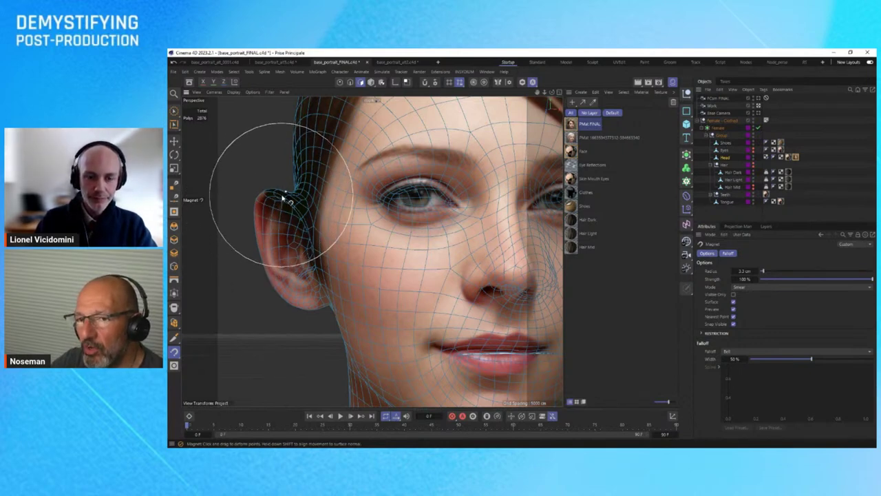
Try pulling the cheek and jaw outline below the visible ear outward with a Magnet radius of 2.6493 cm.
{"action": "left_click_drag", "start_coordinate": [295, 216], "coordinate": [356, 268], "text": "alt"}
{"action": "middle_click_drag", "start_coordinate": [352, 287], "coordinate": [350, 287]}
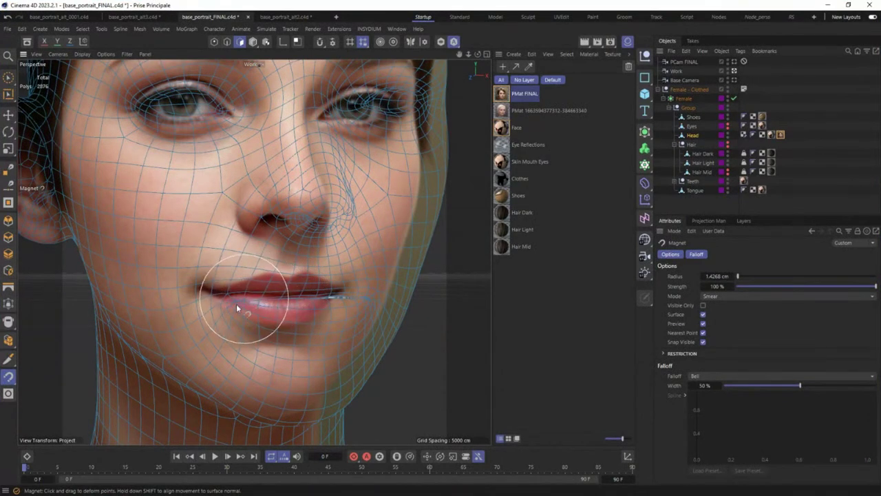
{"action": "middle_click_drag", "start_coordinate": [236, 303], "coordinate": [258, 296]}
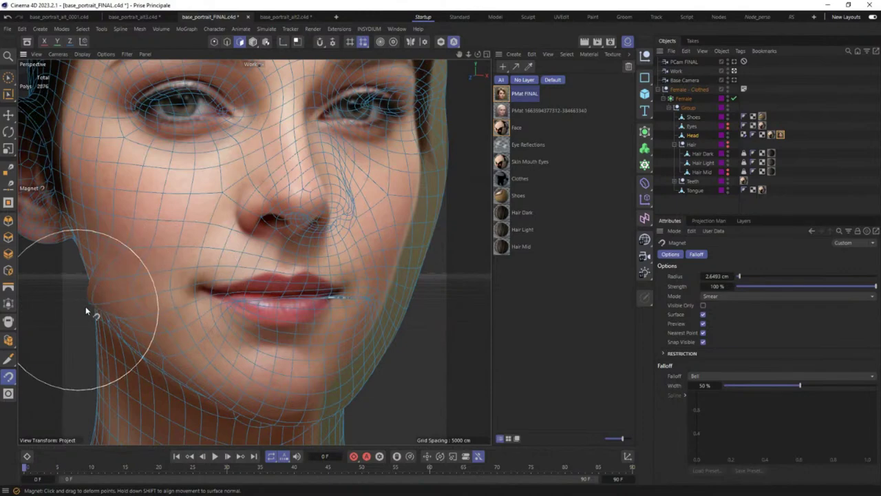
{"action": "mouse_move", "coordinate": [88, 301]}
{"action": "left_mouse_down"}
{"action": "mouse_move", "coordinate": [27, 313]}
{"action": "mouse_move", "coordinate": [10, 283]}
{"action": "left_mouse_up"}
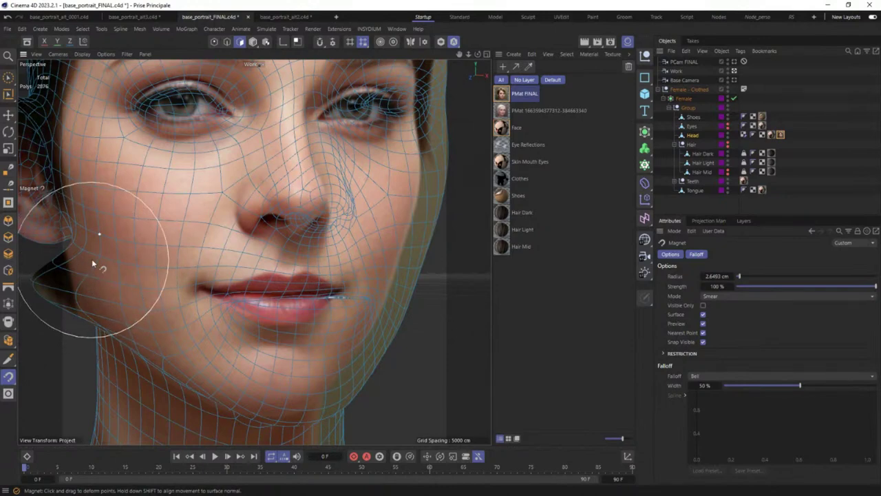
{"action": "left_click_drag", "start_coordinate": [93, 263], "coordinate": [116, 259]}
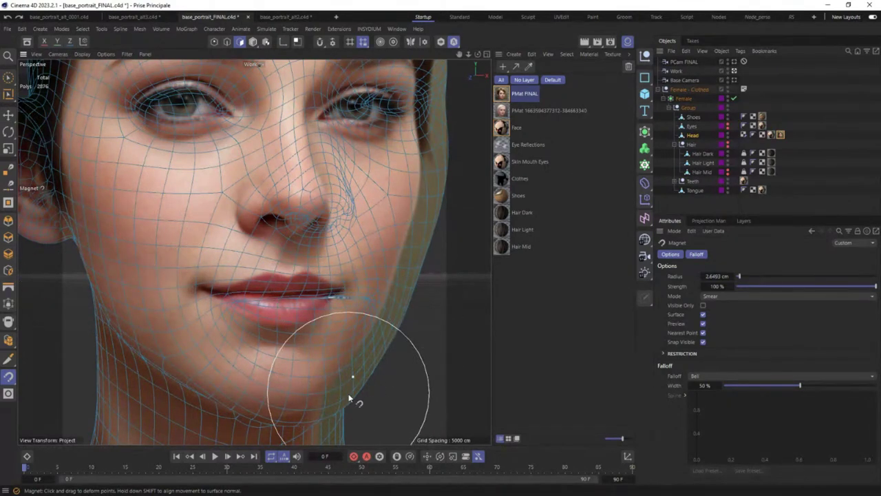
Pull the mesh on the far side of the chin toward the projected jawline and enlarge the Magnet radius to 8.4229 cm.
{"action": "mouse_move", "coordinate": [354, 390]}
{"action": "left_mouse_down"}
{"action": "mouse_move", "coordinate": [363, 385]}
{"action": "mouse_move", "coordinate": [346, 373]}
{"action": "mouse_move", "coordinate": [356, 378]}
{"action": "mouse_move", "coordinate": [369, 365]}
{"action": "left_mouse_up"}
{"action": "mouse_move", "coordinate": [368, 365]}
{"action": "middle_mouse_down"}
{"action": "mouse_move", "coordinate": [525, 340]}
{"action": "mouse_move", "coordinate": [400, 379]}
{"action": "middle_mouse_up"}
{"action": "left_click_drag", "start_coordinate": [371, 378], "coordinate": [307, 395], "text": "alt"}
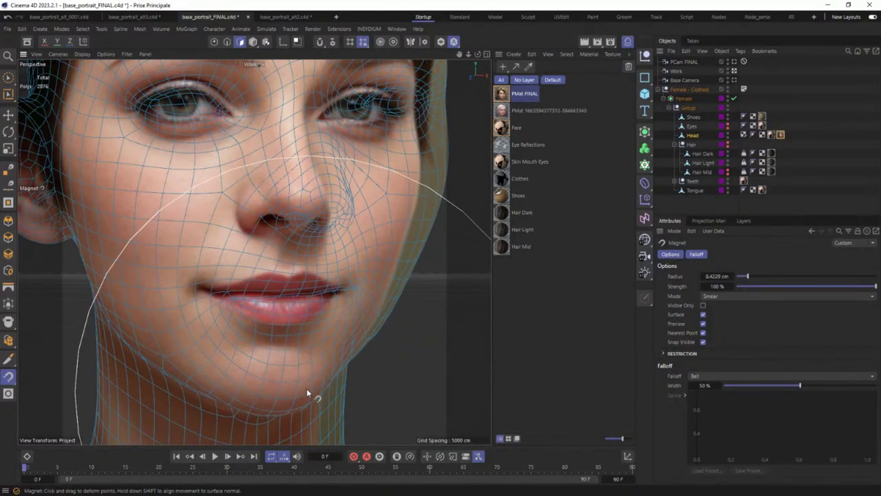
Try fitting the far cheek and jaw outline with the large Magnet, both with Surface enabled and with it disabled.
{"action": "mouse_move", "coordinate": [442, 175]}
{"action": "left_mouse_down"}
{"action": "mouse_move", "coordinate": [418, 173]}
{"action": "mouse_move", "coordinate": [429, 190]}
{"action": "mouse_move", "coordinate": [418, 187]}
{"action": "left_mouse_up"}
{"action": "left_click_drag", "start_coordinate": [404, 244], "coordinate": [405, 242]}
{"action": "mouse_move", "coordinate": [358, 333]}
{"action": "left_mouse_down"}
{"action": "mouse_move", "coordinate": [370, 344]}
{"action": "mouse_move", "coordinate": [354, 348]}
{"action": "left_mouse_up"}
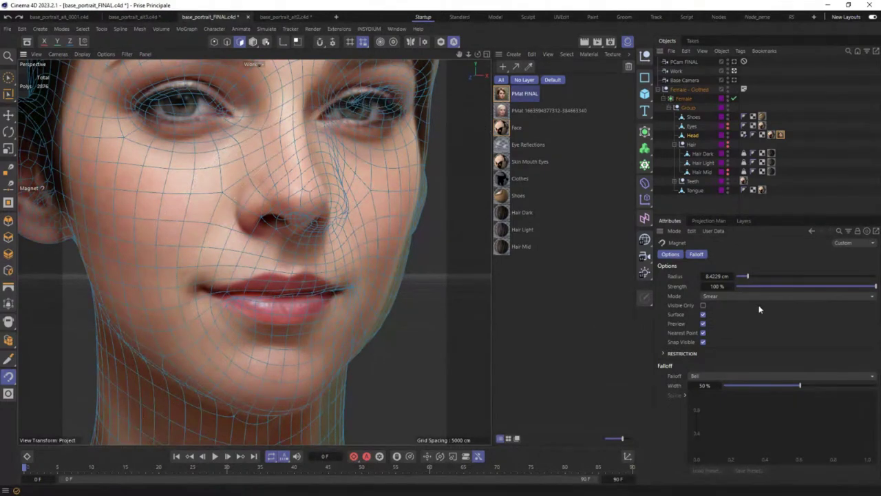
{"action": "left_click", "coordinate": [703, 315]}
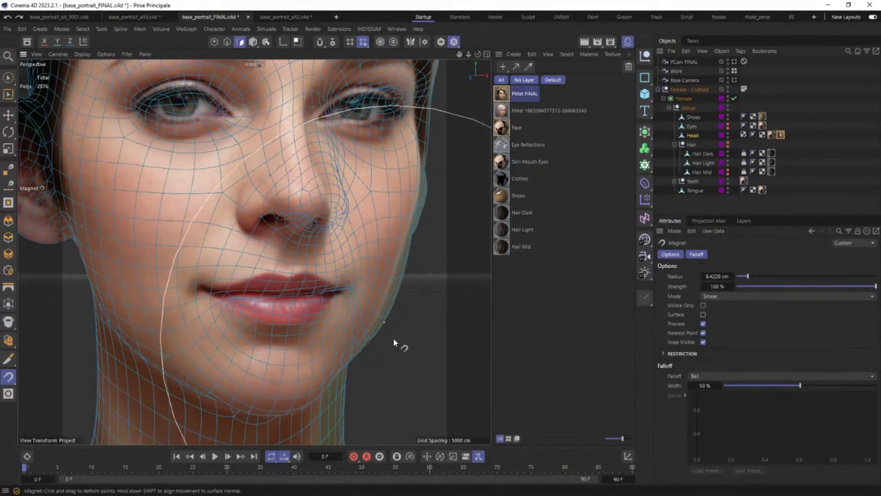
{"action": "mouse_move", "coordinate": [359, 353]}
{"action": "left_mouse_down"}
{"action": "mouse_move", "coordinate": [388, 360]}
{"action": "mouse_move", "coordinate": [360, 347]}
{"action": "mouse_move", "coordinate": [339, 382]}
{"action": "mouse_move", "coordinate": [332, 377]}
{"action": "left_mouse_up"}
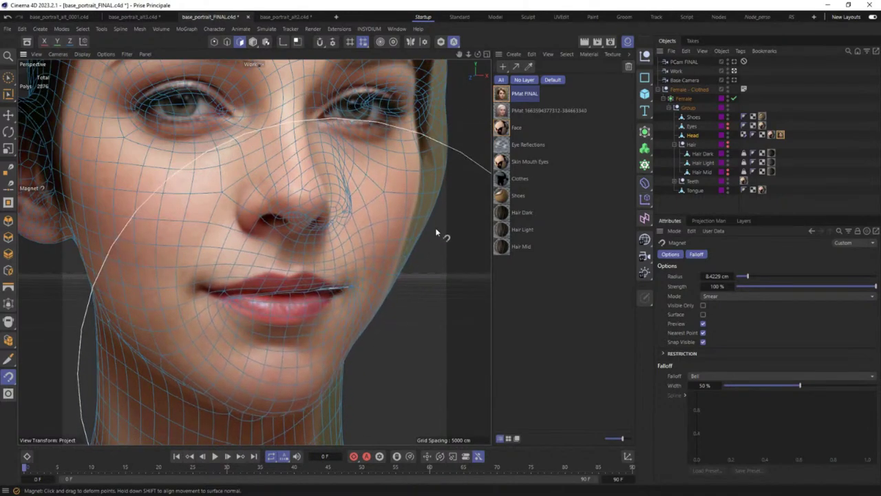
Pull the far cheek and temple outline inward to the projected face contour with the Magnet's Surface option enabled.
{"action": "mouse_move", "coordinate": [430, 182]}
{"action": "left_mouse_down"}
{"action": "mouse_move", "coordinate": [418, 157]}
{"action": "mouse_move", "coordinate": [368, 293]}
{"action": "left_mouse_up"}
{"action": "scroll", "coordinate": [370, 294], "scroll_direction": "up", "scroll_amount": 3}
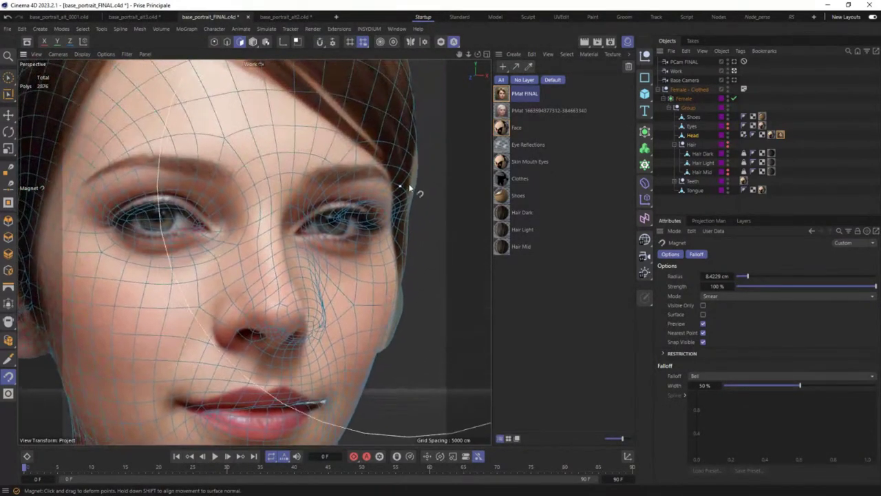
{"action": "left_click_drag", "start_coordinate": [402, 180], "coordinate": [382, 173]}
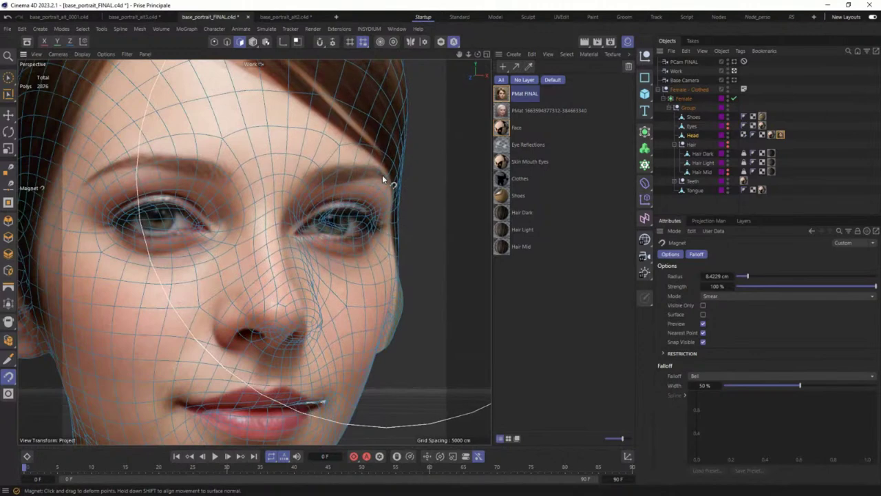
Fit the mesh around the far eye to the projected eye using a Magnet radius of 3.0767 cm.
{"action": "middle_click_drag", "start_coordinate": [408, 88], "coordinate": [323, 248], "text": "alt"}
{"action": "middle_click_drag", "start_coordinate": [293, 227], "coordinate": [290, 221]}
{"action": "left_click_drag", "start_coordinate": [289, 221], "coordinate": [344, 223]}
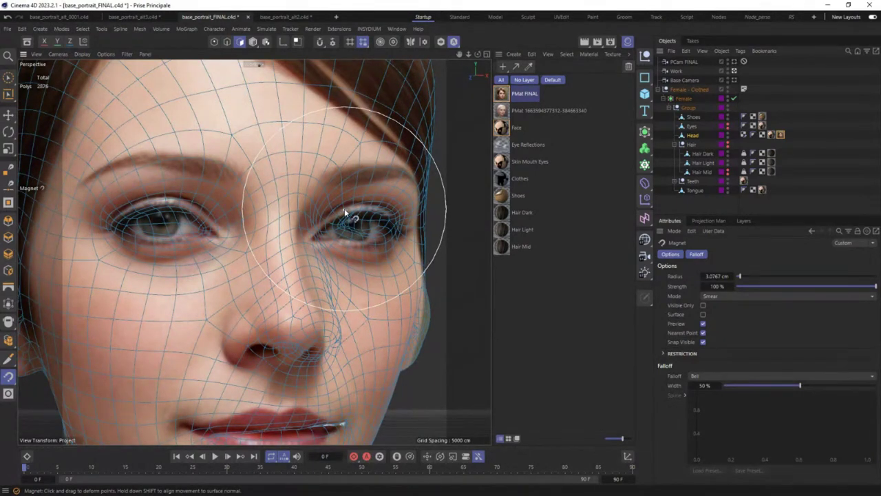
{"action": "mouse_move", "coordinate": [346, 213]}
{"action": "left_mouse_down"}
{"action": "mouse_move", "coordinate": [372, 219]}
{"action": "mouse_move", "coordinate": [323, 241]}
{"action": "left_mouse_up"}
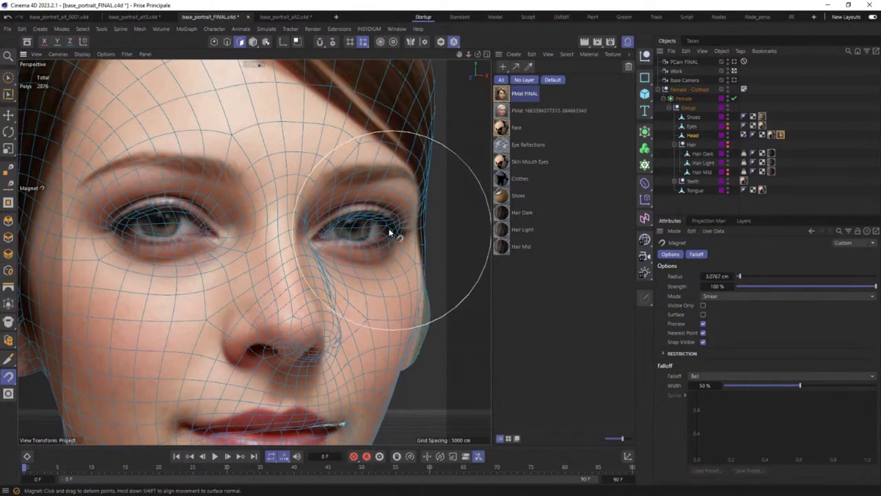
{"action": "middle_click_drag", "start_coordinate": [369, 218], "coordinate": [360, 219]}
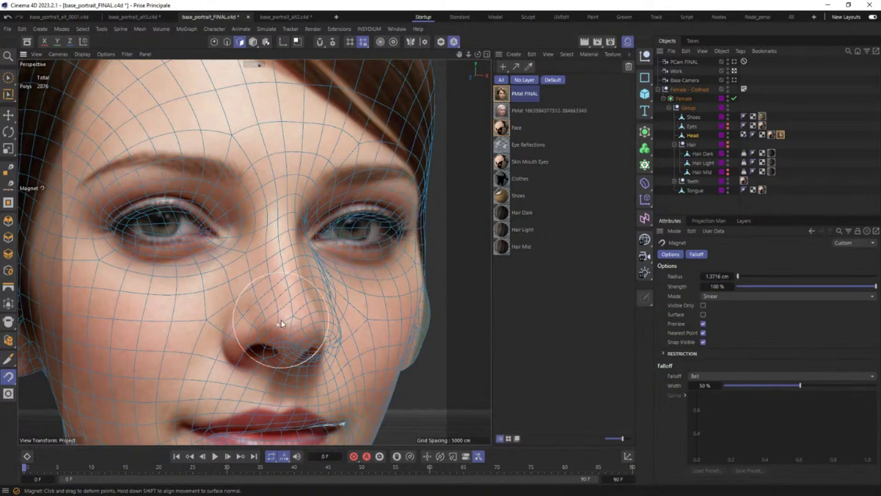
{"action": "mouse_move", "coordinate": [279, 324]}
{"action": "middle_mouse_down"}
{"action": "mouse_move", "coordinate": [309, 319]}
{"action": "mouse_move", "coordinate": [272, 336]}
{"action": "middle_mouse_up"}
{"action": "left_click_drag", "start_coordinate": [272, 336], "coordinate": [258, 354]}
{"action": "key", "text": "ctrl+z"}
Reshape the nose tip with a 4.1484 cm Magnet radius and the nose bridge with a 2.6582 cm radius to match the projected nose.
{"action": "mouse_move", "coordinate": [313, 329]}
{"action": "middle_mouse_down"}
{"action": "mouse_move", "coordinate": [354, 321]}
{"action": "mouse_move", "coordinate": [243, 293]}
{"action": "mouse_move", "coordinate": [267, 281]}
{"action": "mouse_move", "coordinate": [262, 274]}
{"action": "mouse_move", "coordinate": [296, 269]}
{"action": "mouse_move", "coordinate": [255, 269]}
{"action": "mouse_move", "coordinate": [291, 264]}
{"action": "mouse_move", "coordinate": [322, 329]}
{"action": "middle_mouse_up"}
{"action": "mouse_move", "coordinate": [322, 329]}
{"action": "left_mouse_down"}
{"action": "mouse_move", "coordinate": [314, 315]}
{"action": "mouse_move", "coordinate": [290, 314]}
{"action": "left_mouse_up"}
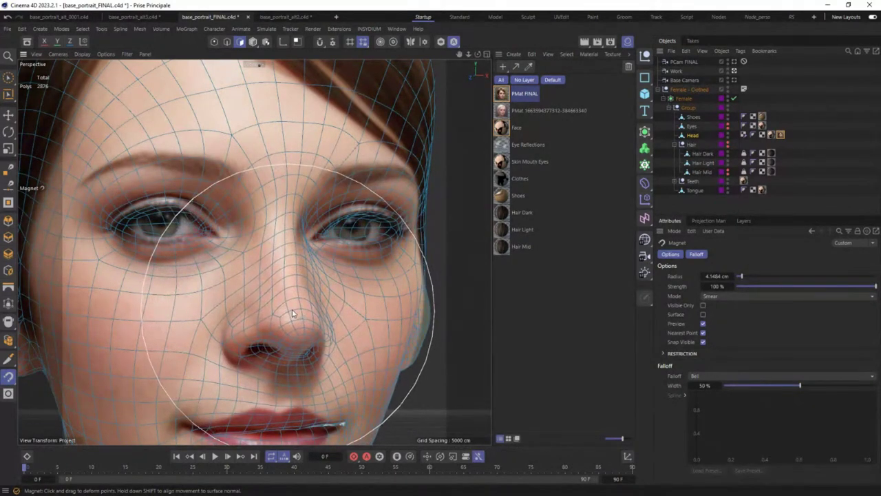
{"action": "middle_click_drag", "start_coordinate": [282, 233], "coordinate": [260, 236]}
{"action": "mouse_move", "coordinate": [260, 236]}
{"action": "left_mouse_down"}
{"action": "mouse_move", "coordinate": [299, 232]}
{"action": "mouse_move", "coordinate": [288, 232]}
{"action": "left_mouse_up"}
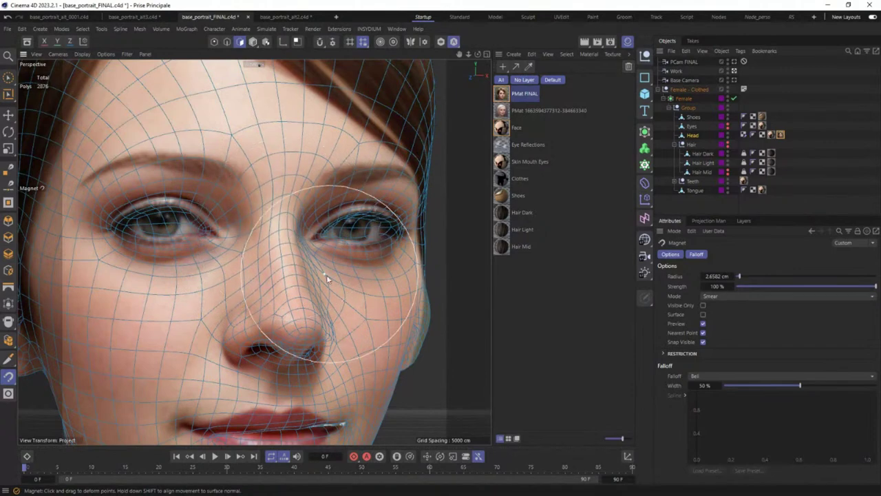
{"action": "middle_click", "coordinate": [289, 348]}
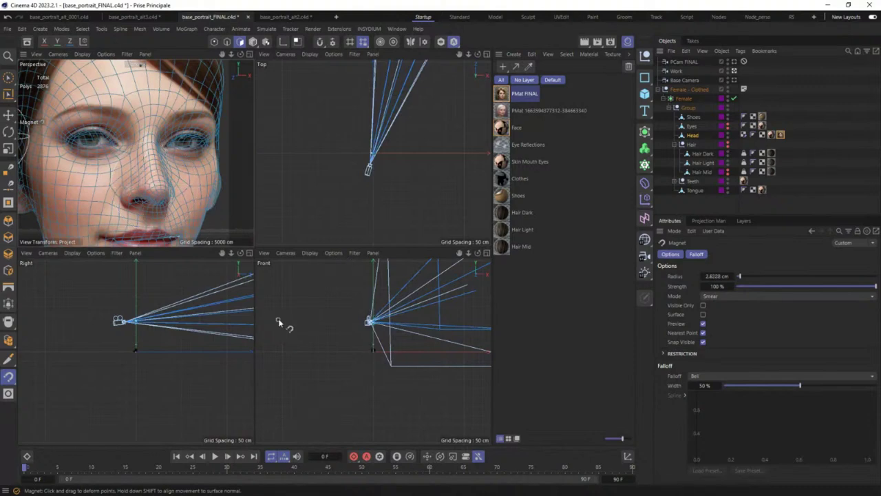
{"action": "middle_click", "coordinate": [197, 203]}
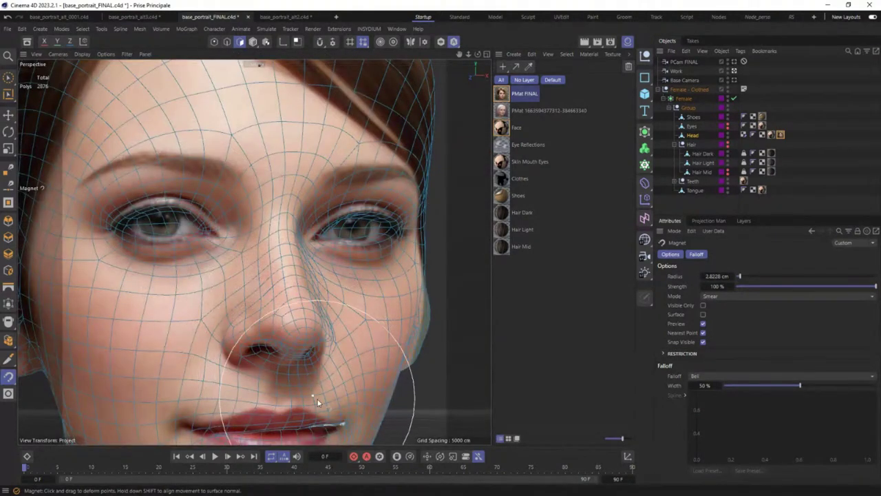
Fit the far mouth corner and the lip line to the projected mouth, using Magnet radii of 0.913 cm and 2.0541 cm.
{"action": "left_click_drag", "start_coordinate": [318, 390], "coordinate": [325, 305], "text": "alt"}
{"action": "mouse_move", "coordinate": [324, 305]}
{"action": "middle_mouse_down"}
{"action": "mouse_move", "coordinate": [305, 309]}
{"action": "mouse_move", "coordinate": [334, 313]}
{"action": "middle_mouse_up"}
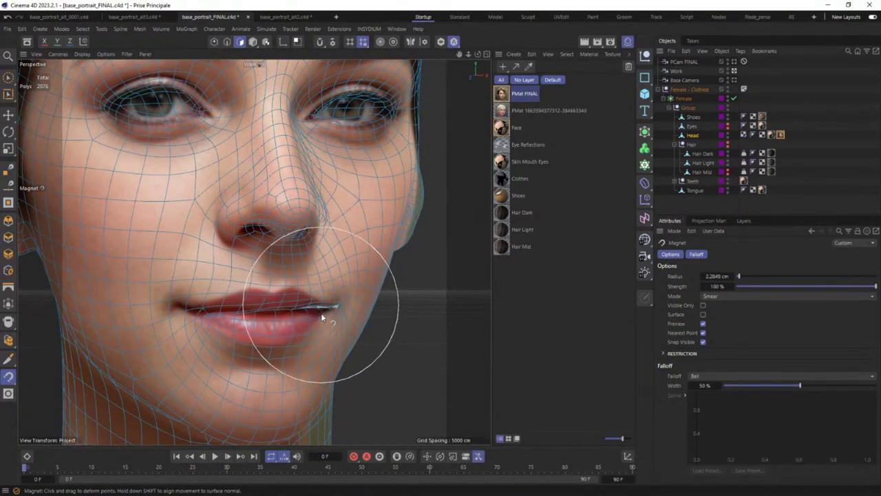
{"action": "middle_click_drag", "start_coordinate": [327, 316], "coordinate": [303, 316]}
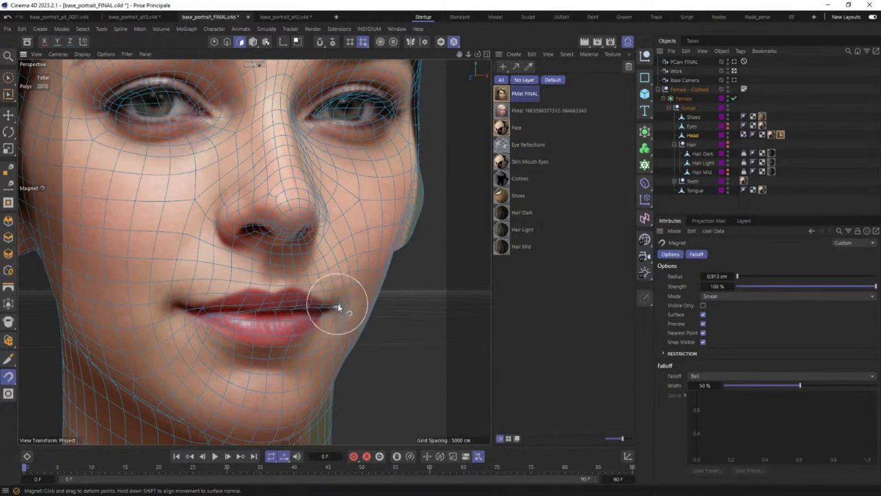
{"action": "mouse_move", "coordinate": [340, 306]}
{"action": "middle_mouse_down"}
{"action": "mouse_move", "coordinate": [358, 305]}
{"action": "mouse_move", "coordinate": [337, 308]}
{"action": "middle_mouse_up"}
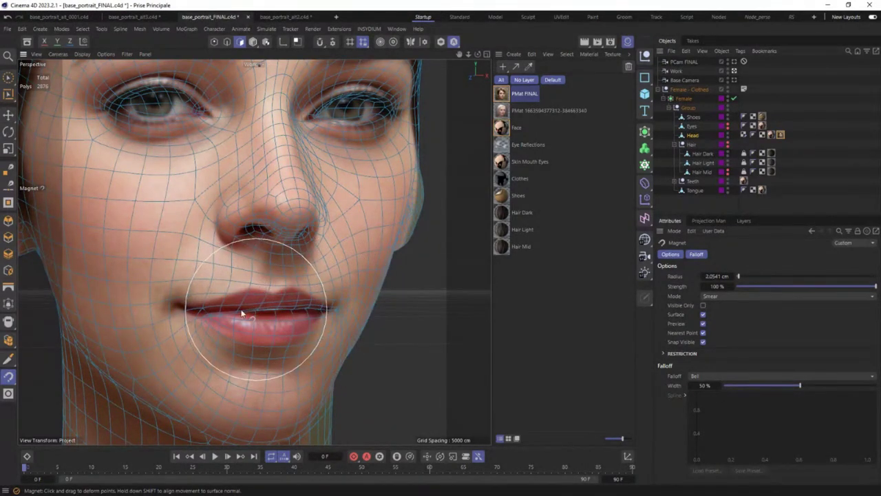
{"action": "left_click_drag", "start_coordinate": [221, 315], "coordinate": [219, 315]}
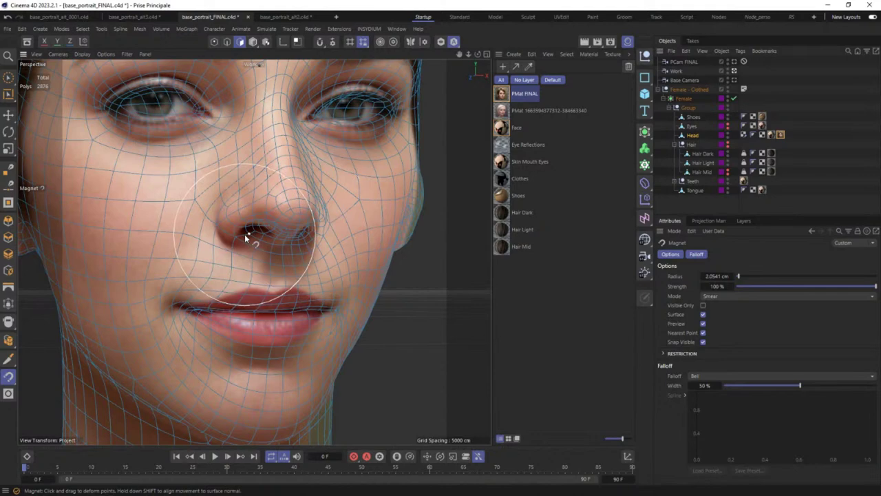
Fit the near nostril's mesh to the projected nose with a Magnet radius of 1.7622 cm.
{"action": "middle_click_drag", "start_coordinate": [249, 238], "coordinate": [235, 237]}
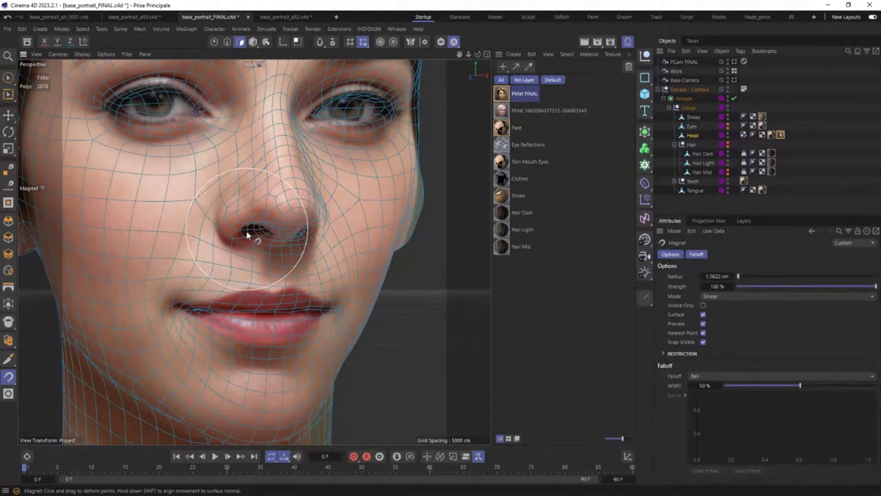
{"action": "mouse_move", "coordinate": [234, 241]}
{"action": "left_mouse_down"}
{"action": "mouse_move", "coordinate": [244, 246]}
{"action": "mouse_move", "coordinate": [225, 251]}
{"action": "left_mouse_up"}
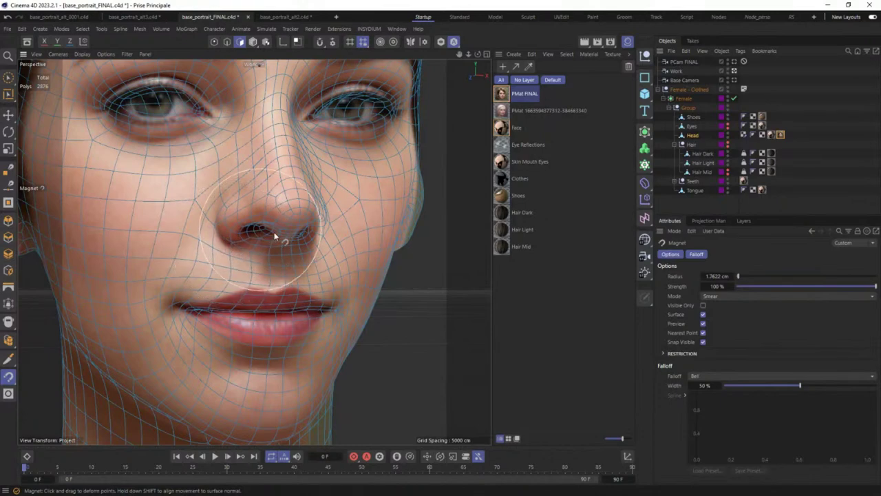
{"action": "scroll", "coordinate": [305, 229], "scroll_direction": "down", "scroll_amount": 5}
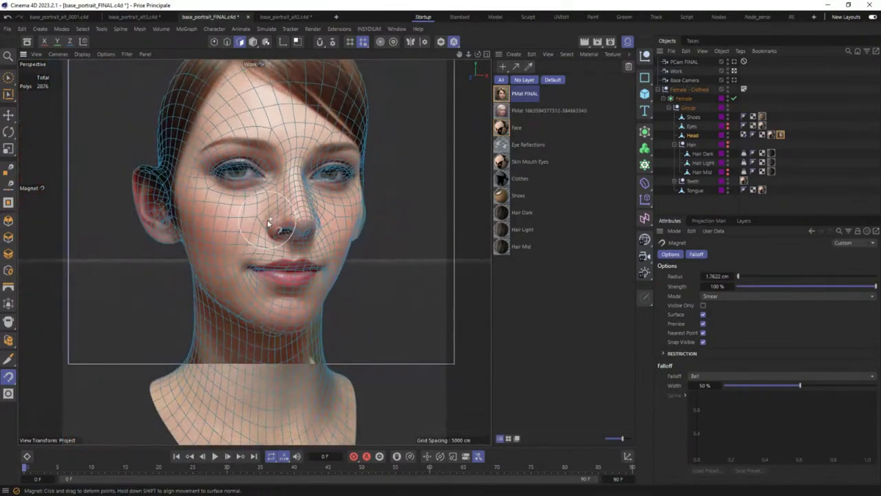
Check the projected face through Base Camera with a viewport render, reviewing the Work camera and the head's PMat FINAL material tag.
{"action": "middle_click_drag", "start_coordinate": [279, 212], "coordinate": [219, 249], "text": "alt"}
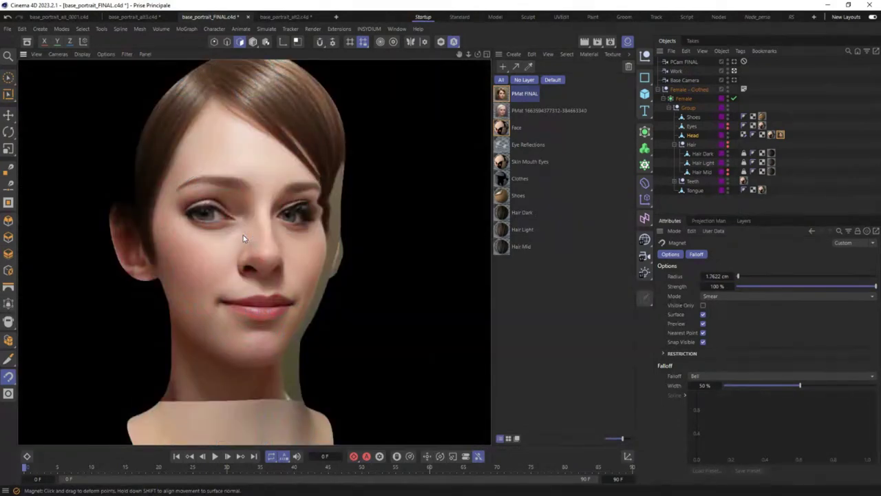
{"action": "left_click", "coordinate": [677, 71]}
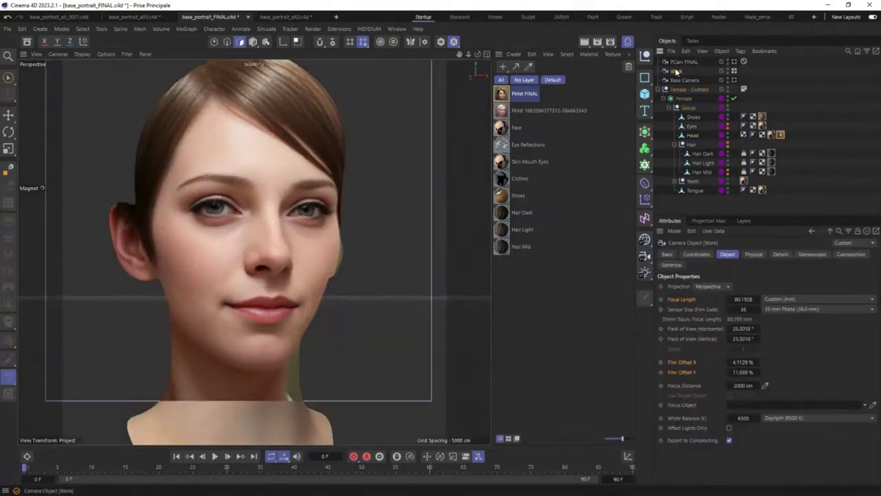
{"action": "left_click", "coordinate": [780, 135]}
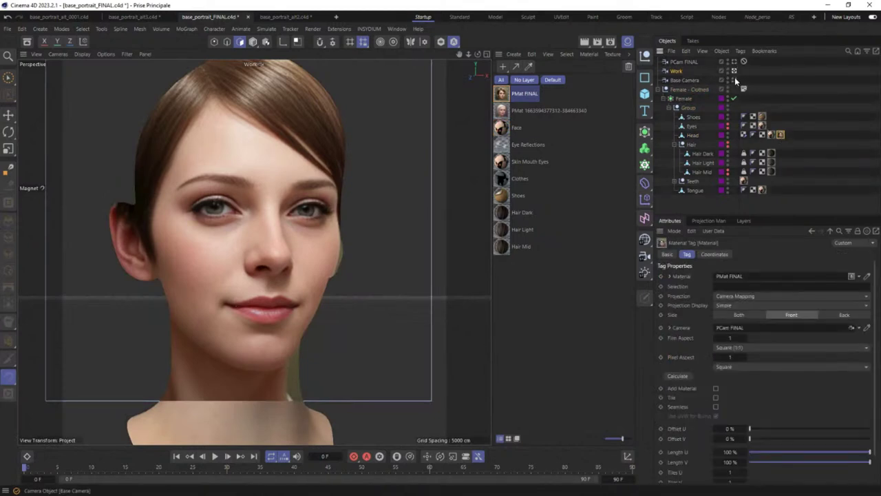
{"action": "left_click", "coordinate": [735, 81]}
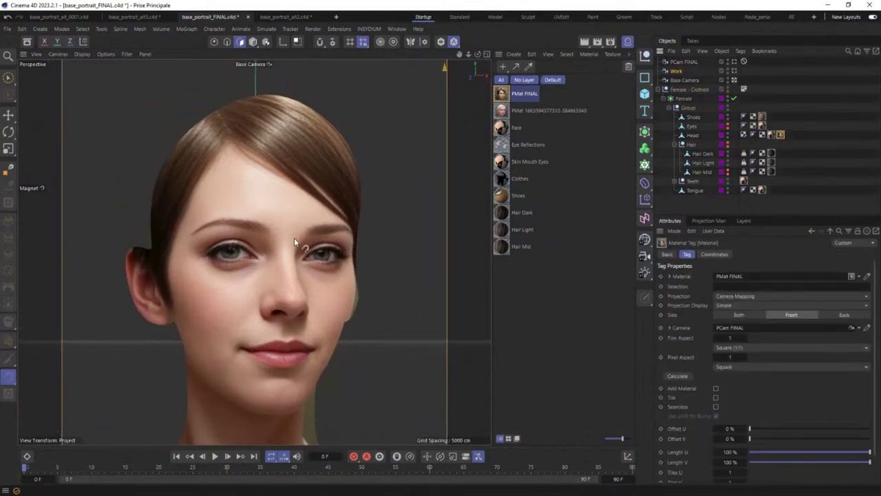
{"action": "key", "text": "ctrl+r"}
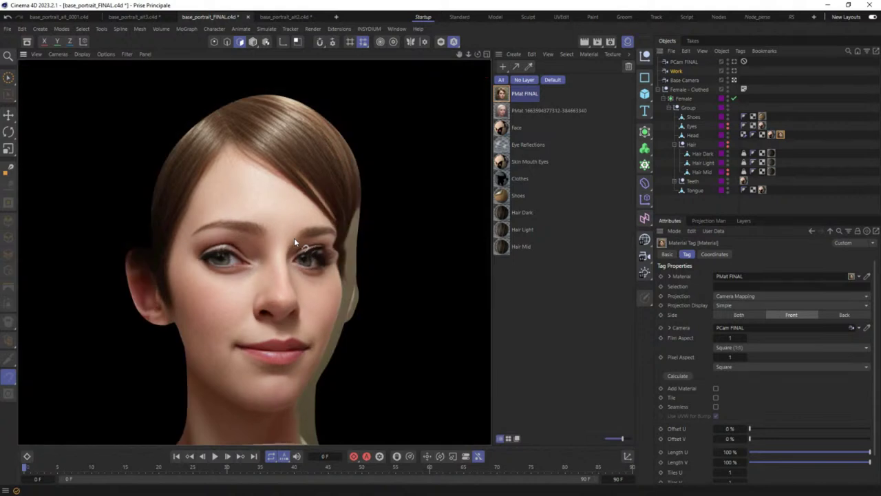
Disable the Female subdivision surface and render the viewport to check the projection on the unsmoothed head.
{"action": "left_click", "coordinate": [681, 81]}
{"action": "left_click", "coordinate": [694, 136]}
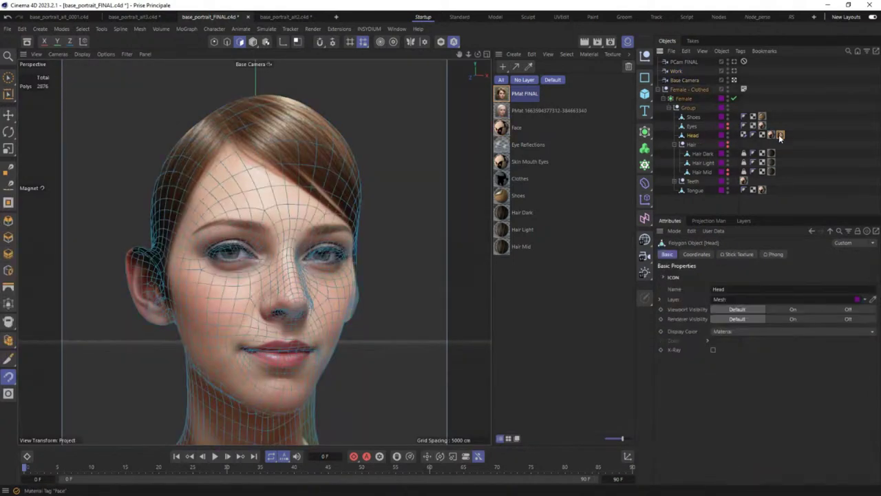
{"action": "left_click", "coordinate": [780, 135]}
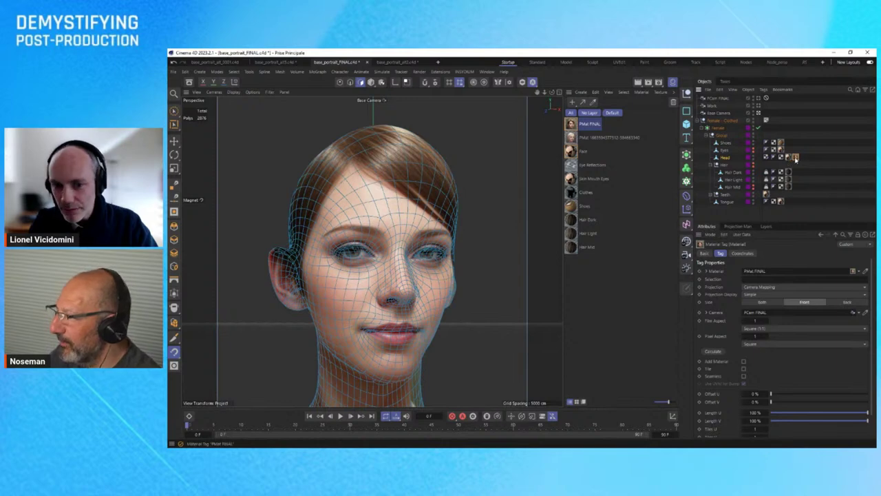
{"action": "left_click", "coordinate": [724, 158]}
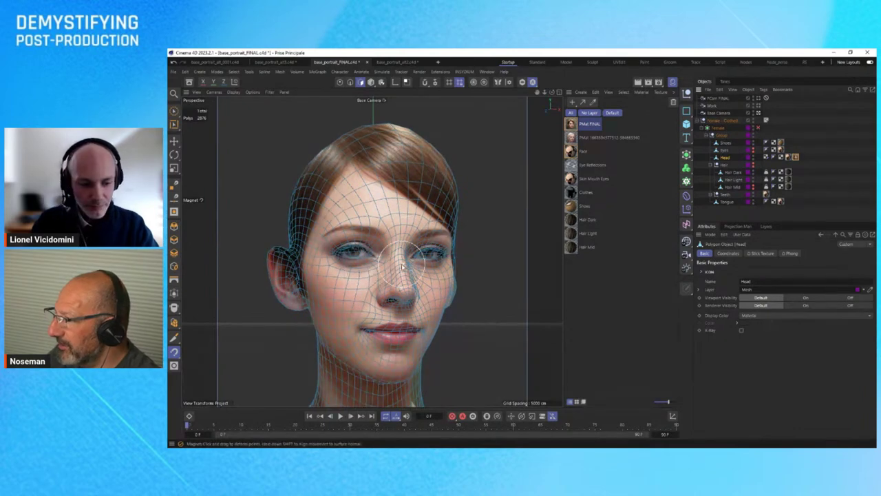
{"action": "key", "text": "ctrl+r"}
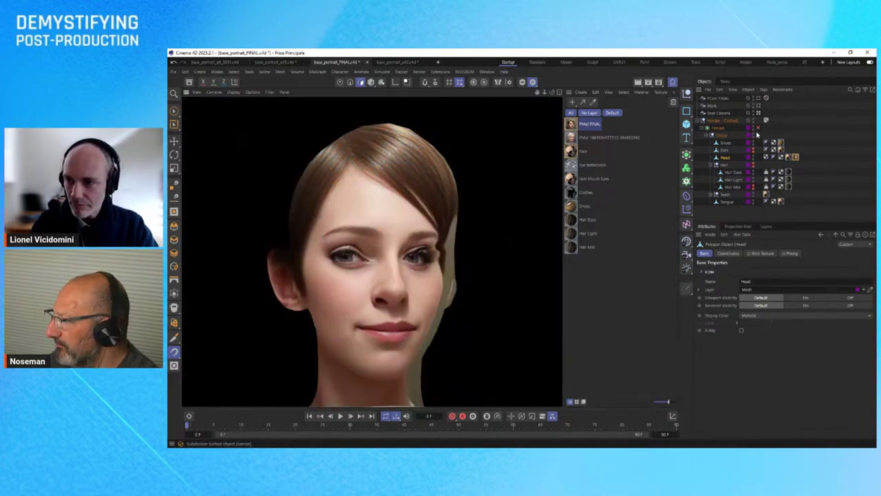
Deselect the head, switch to Model mode and orbit Base Camera slightly around the face.
{"action": "left_click", "coordinate": [777, 136]}
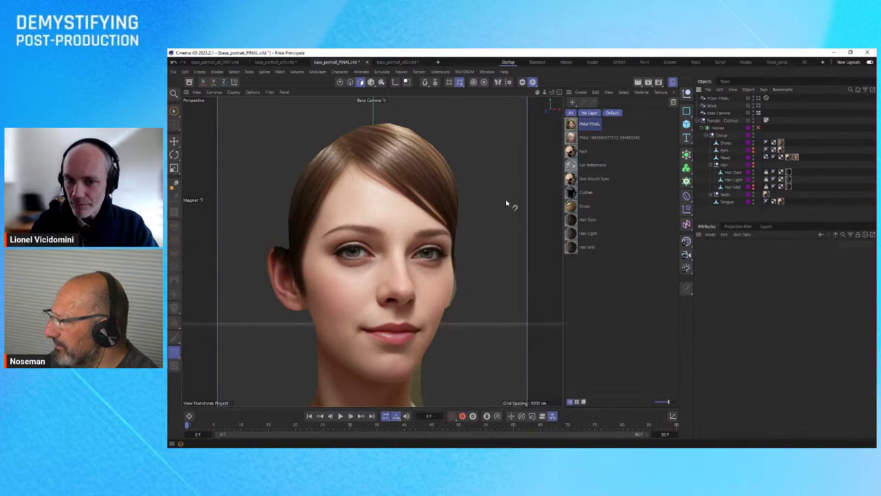
{"action": "left_click", "coordinate": [371, 82]}
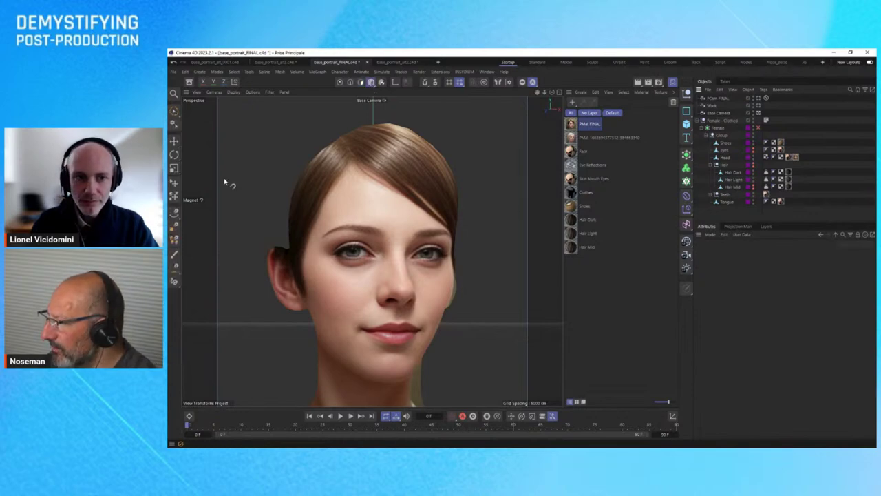
{"action": "left_click", "coordinate": [199, 91]}
{"action": "left_click", "coordinate": [296, 128]}
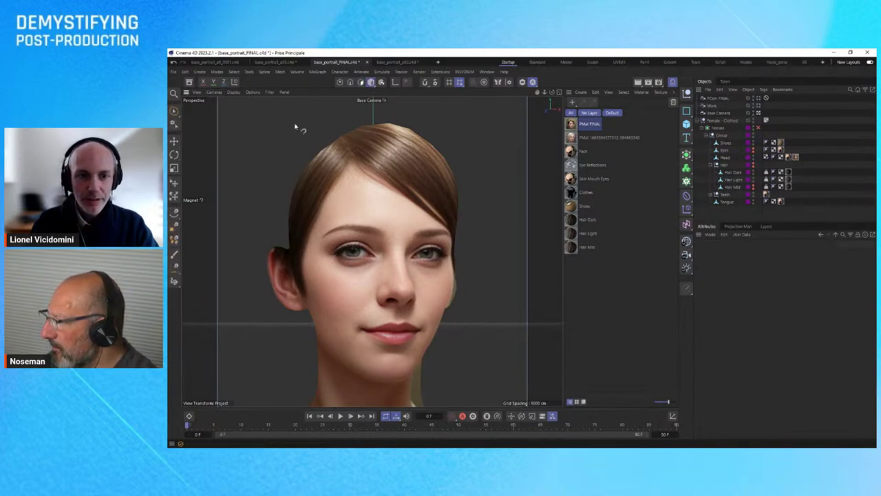
{"action": "left_click_drag", "start_coordinate": [364, 249], "coordinate": [351, 201], "text": "alt"}
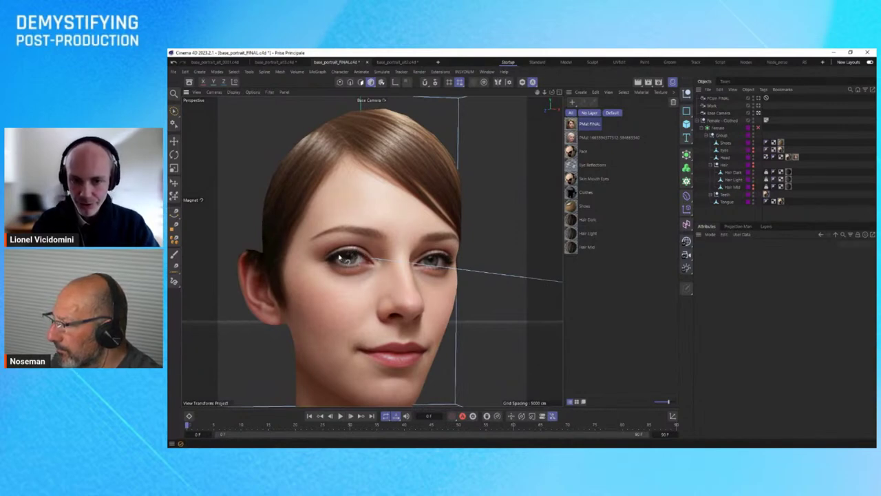
Compare the PCam FINAL view with the orbited Base Camera view and review the head's PMat FINAL tag.
{"action": "left_click", "coordinate": [758, 99]}
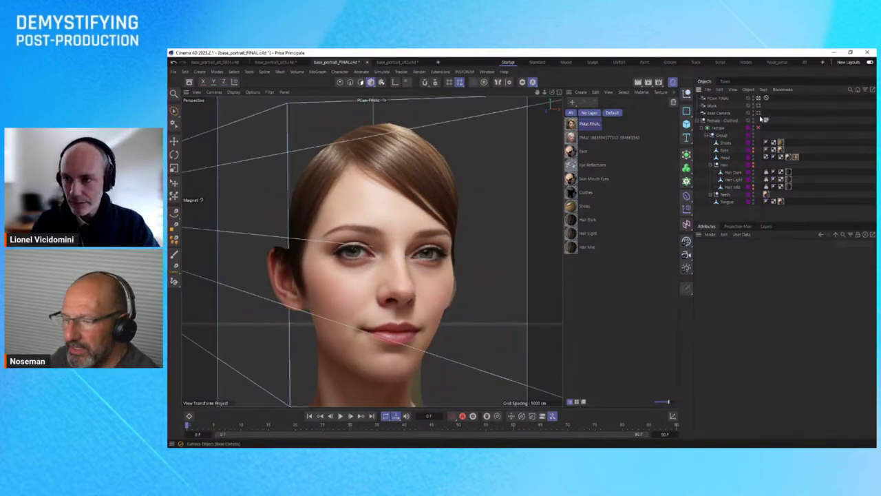
{"action": "left_click", "coordinate": [759, 113]}
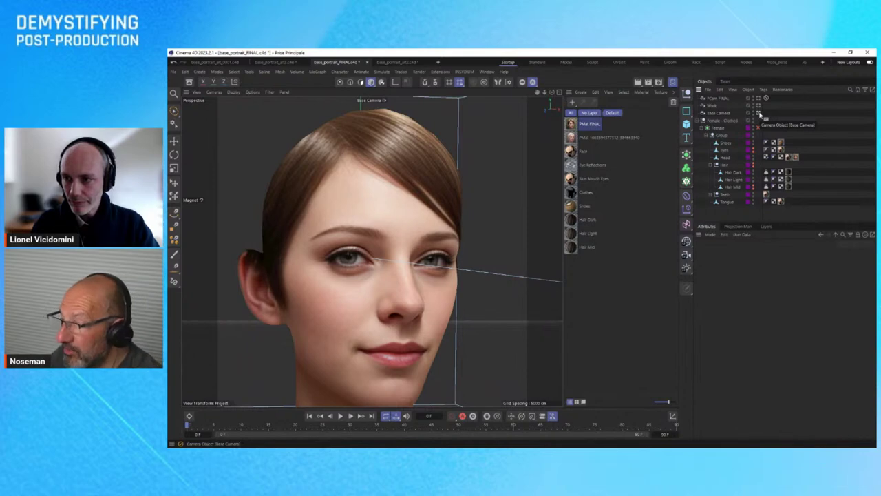
{"action": "left_click", "coordinate": [796, 157]}
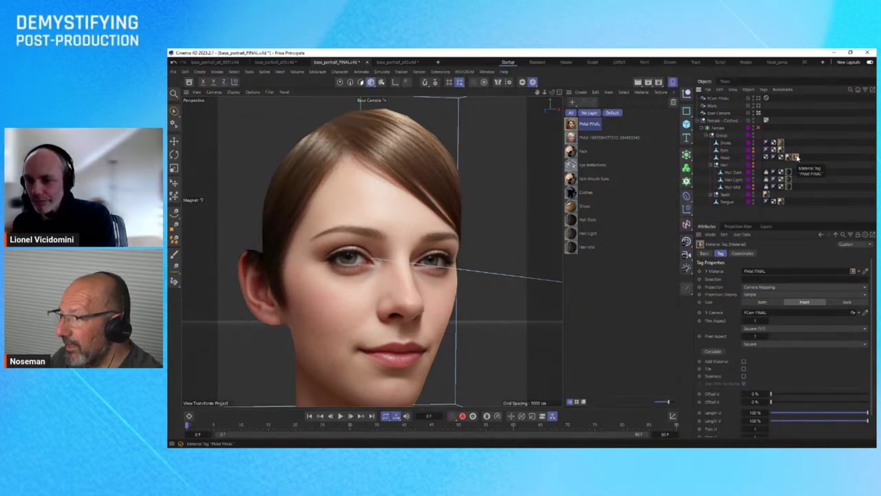
Look through PCam FINAL and re-enable the Female subdivision surface.
{"action": "left_click", "coordinate": [759, 101]}
{"action": "left_click", "coordinate": [758, 101]}
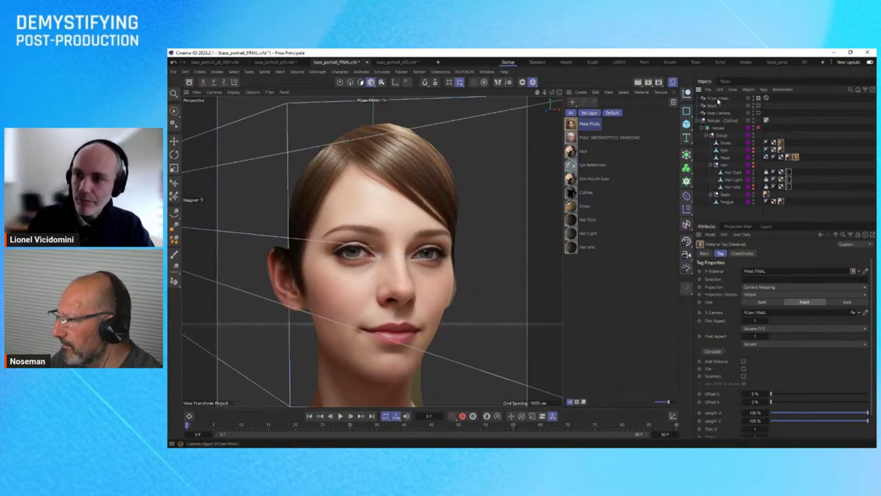
{"action": "left_click", "coordinate": [372, 250]}
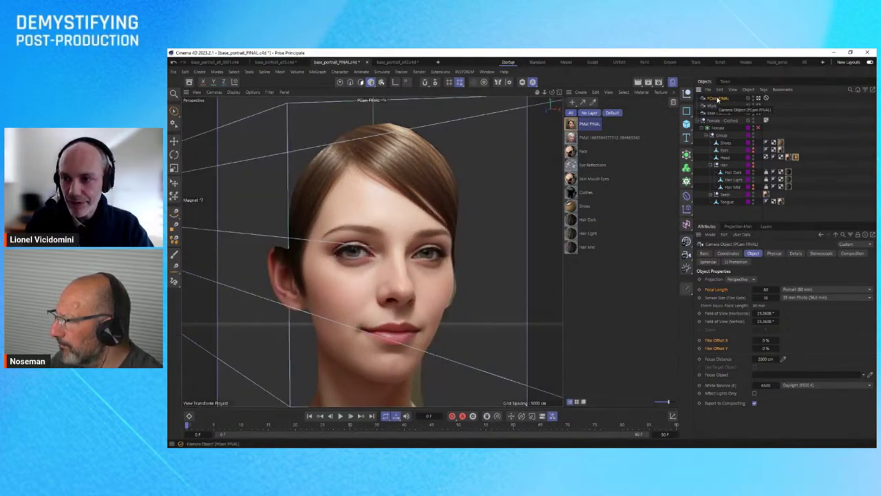
{"action": "left_click", "coordinate": [758, 128]}
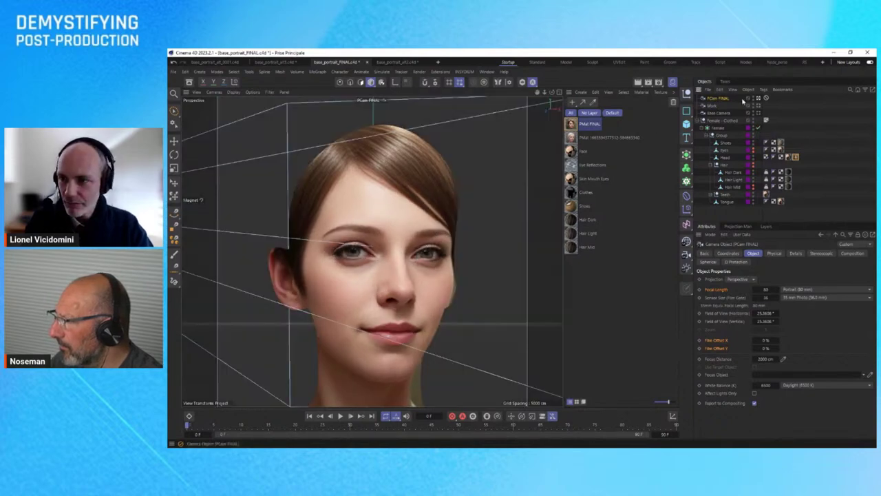
Inspect the camera mapping settings of the head's PMat FINAL tag and the object properties of PCam FINAL.
{"action": "left_click", "coordinate": [795, 157]}
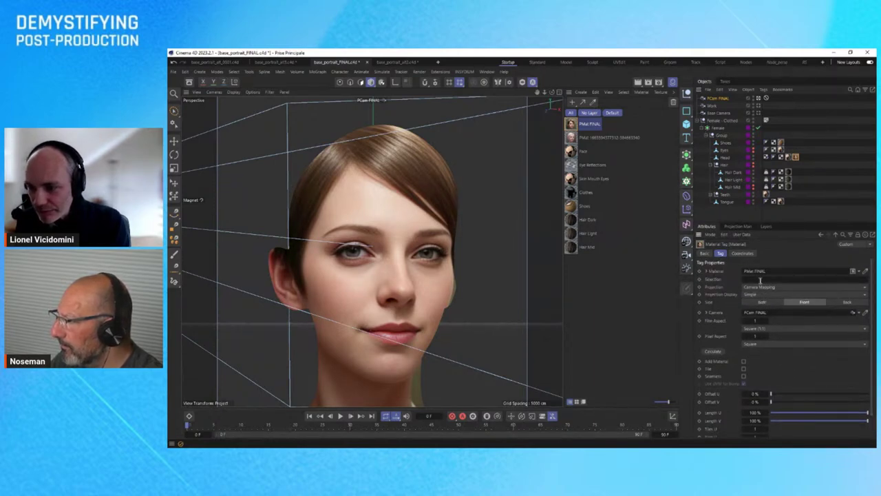
{"action": "left_click", "coordinate": [717, 98]}
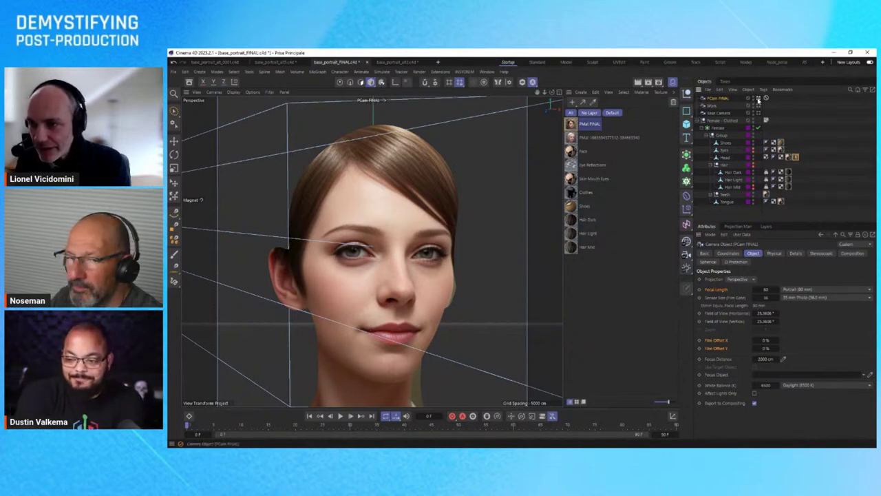
{"action": "left_click", "coordinate": [795, 158]}
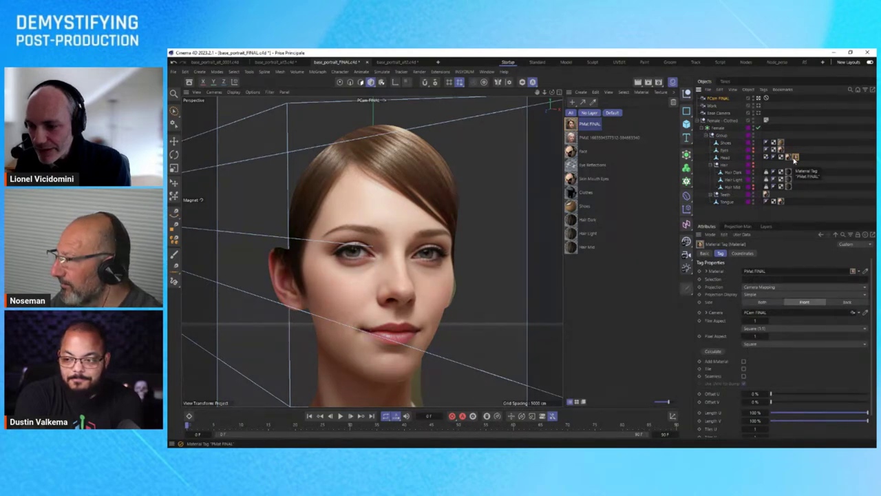
Review the projection setups in base_portrait_alt5.c4d and base_portrait_alt2.c4d and return to base_portrait_FINAL.c4d.
{"action": "left_click", "coordinate": [276, 62]}
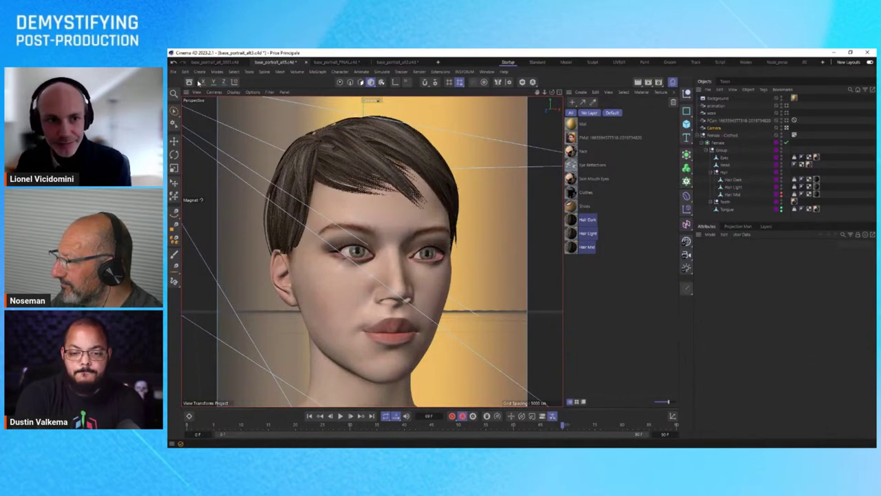
{"action": "left_click", "coordinate": [174, 72]}
{"action": "mouse_move", "coordinate": [207, 111]}
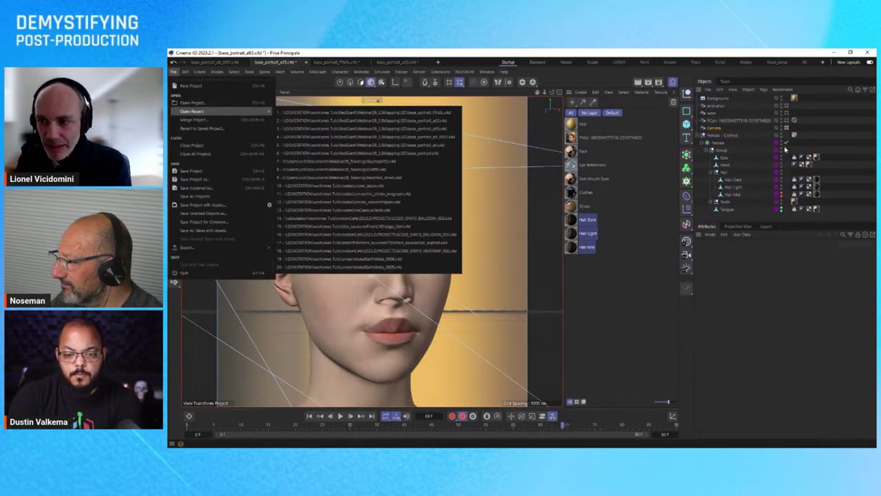
{"action": "key", "text": "Escape"}
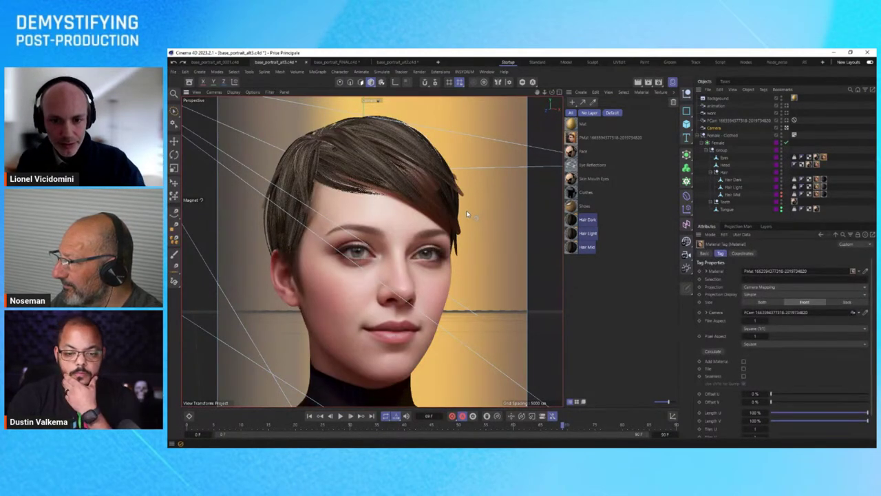
{"action": "left_click", "coordinate": [398, 63]}
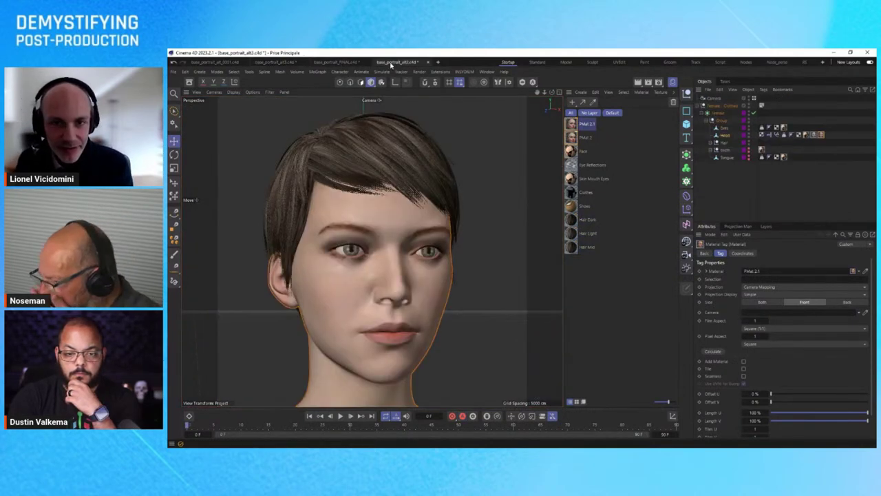
{"action": "left_click", "coordinate": [348, 64]}
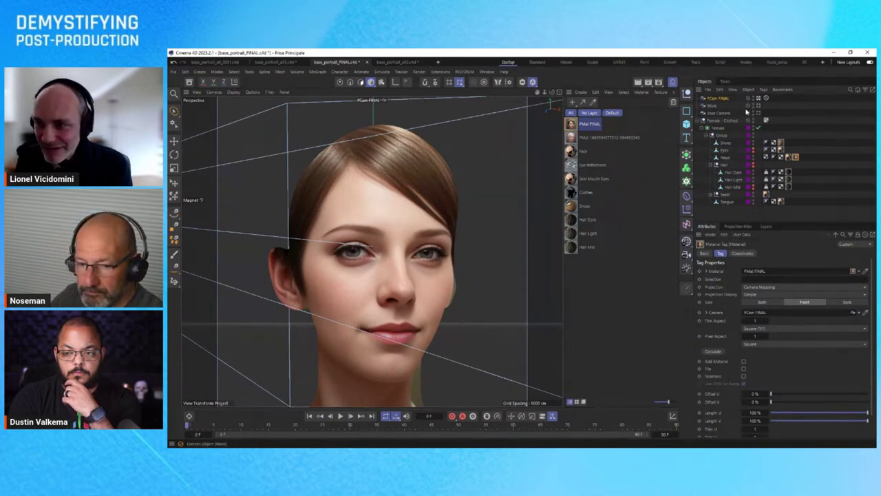
Render the PCam FINAL view for a check and show the settings of the head's PMat FINAL material tag.
{"action": "left_click", "coordinate": [185, 92]}
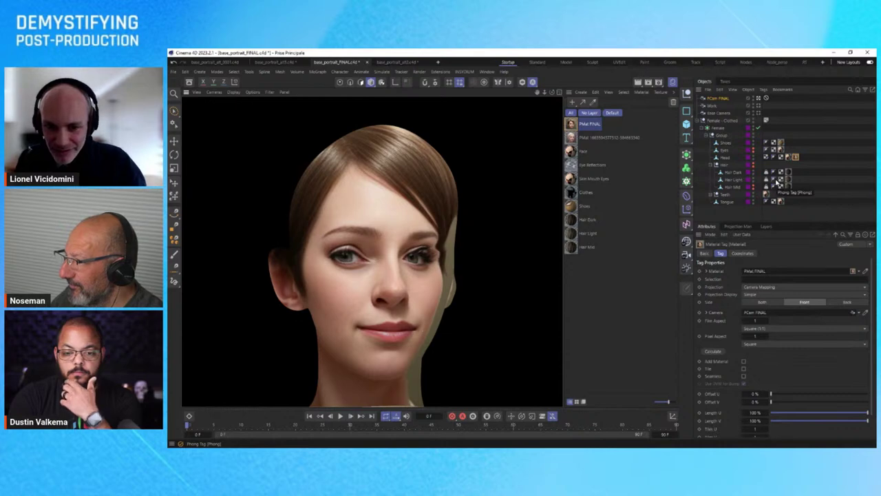
{"action": "left_click", "coordinate": [795, 162]}
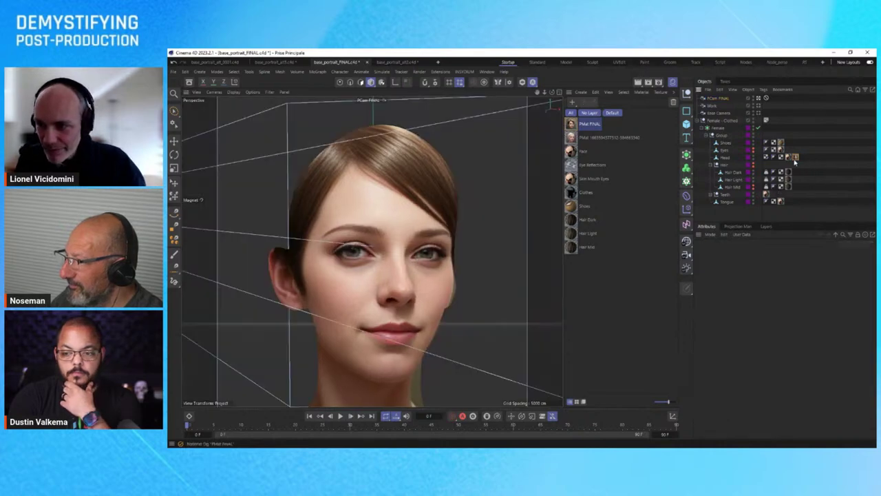
{"action": "left_click", "coordinate": [795, 157]}
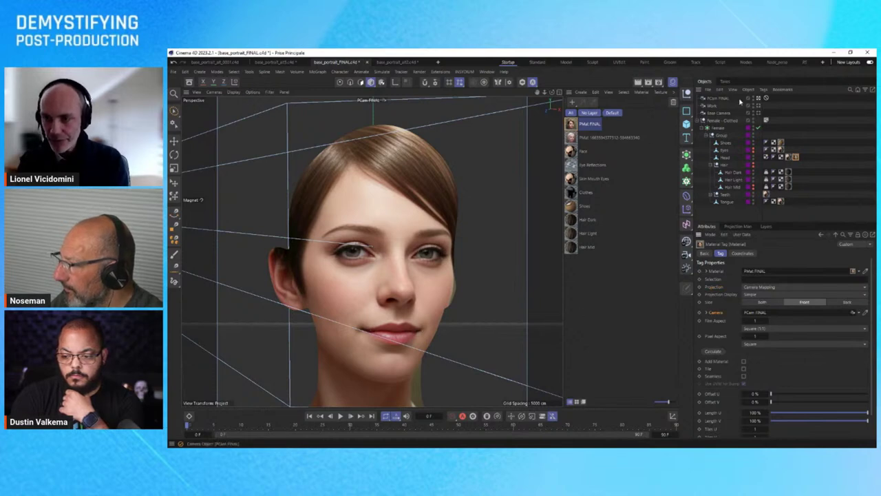
Compare the PCam FINAL and Work camera views and inspect the projected head closer through the default camera.
{"action": "left_click", "coordinate": [759, 98]}
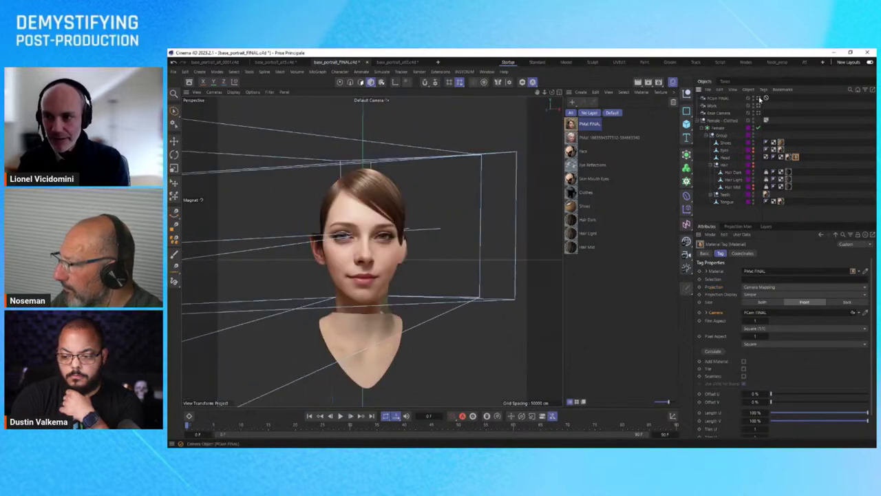
{"action": "left_click", "coordinate": [758, 98]}
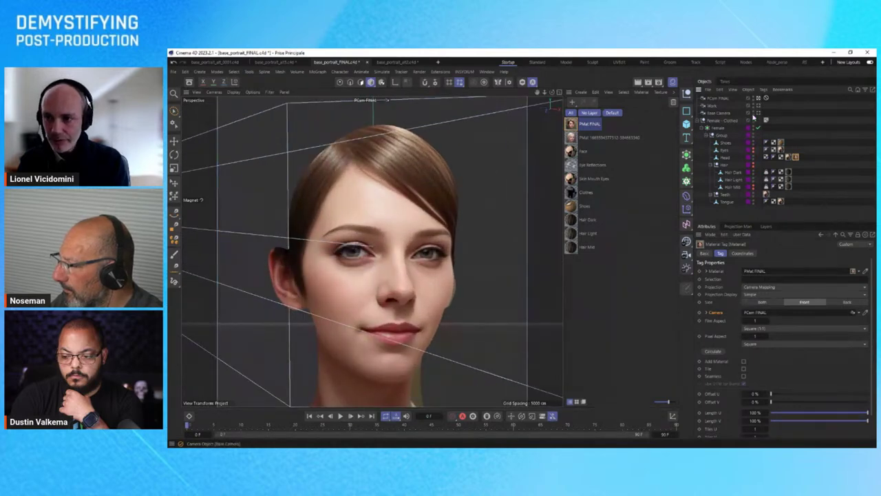
{"action": "left_click", "coordinate": [758, 106]}
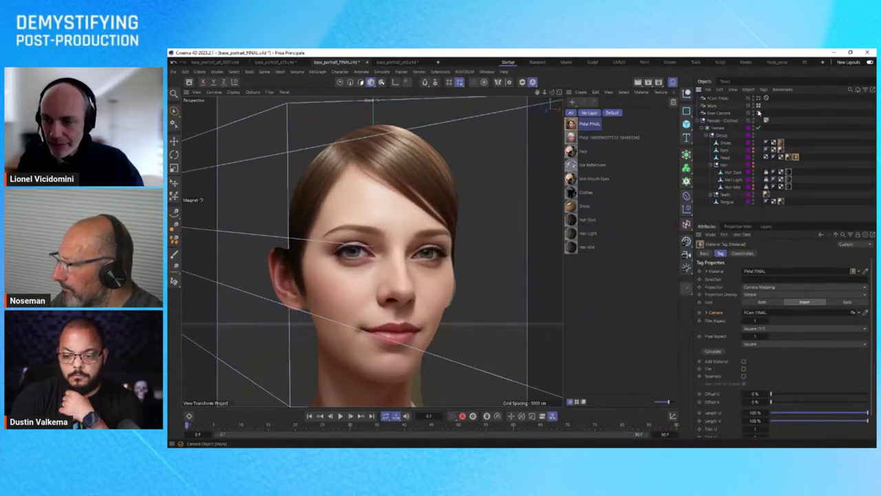
{"action": "left_click", "coordinate": [759, 109]}
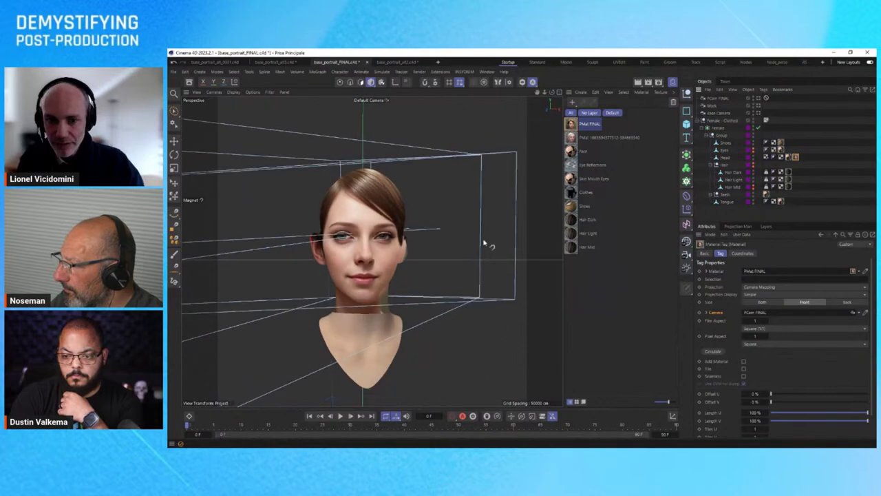
{"action": "scroll", "coordinate": [484, 243], "scroll_direction": "up", "scroll_amount": 5}
{"action": "scroll", "coordinate": [413, 237], "scroll_direction": "down", "scroll_amount": 4}
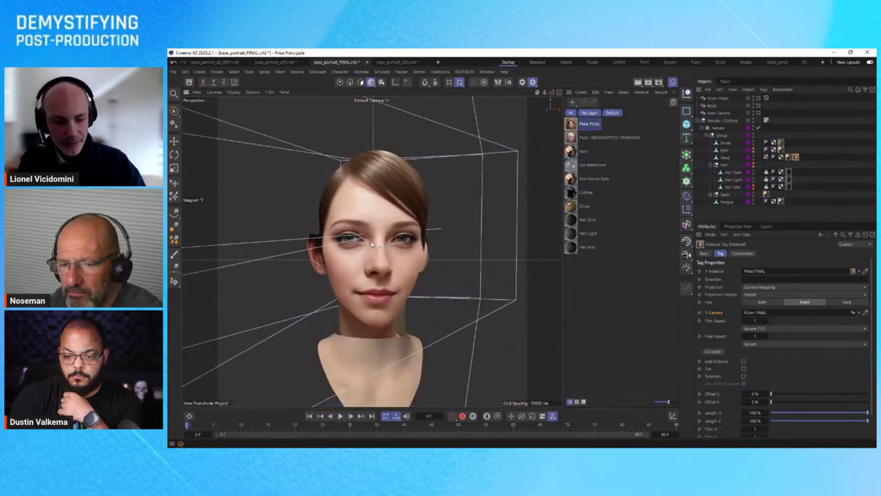
Open base_portrait_alt5.c4d and review which objects its camera projection is assigned to in Projection Man.
{"action": "left_click_drag", "start_coordinate": [372, 244], "coordinate": [369, 215], "text": "alt"}
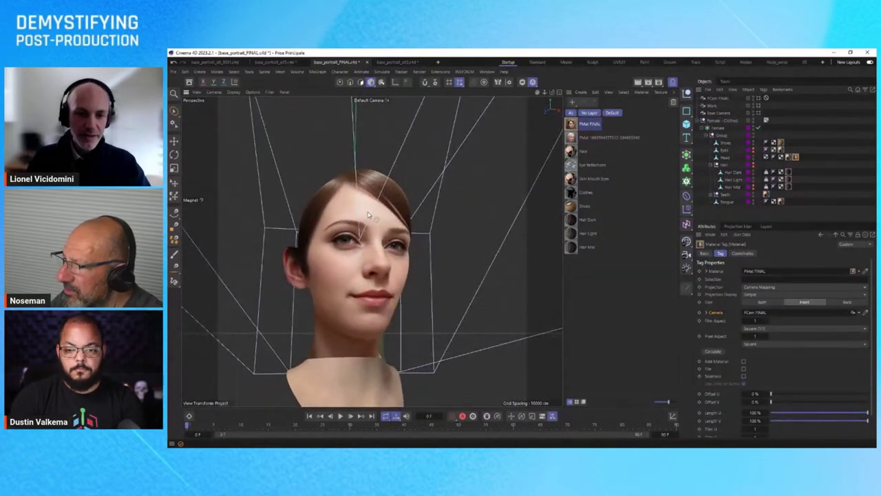
{"action": "left_click", "coordinate": [272, 64]}
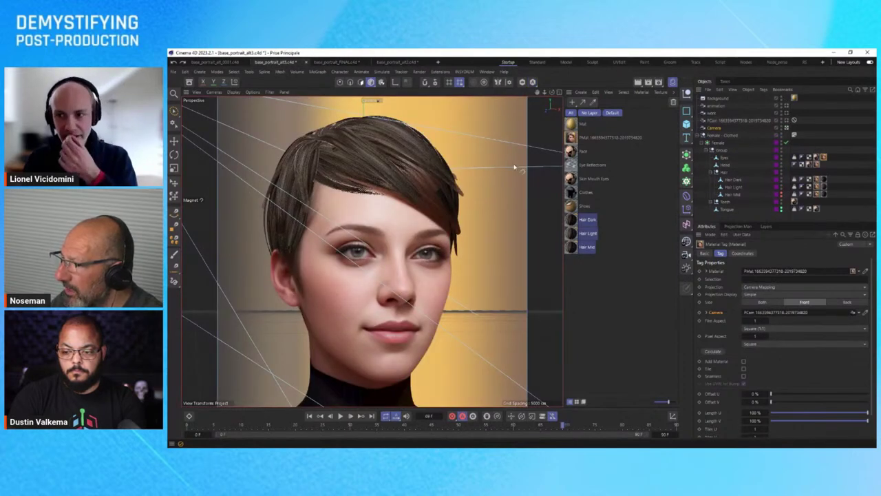
{"action": "left_click", "coordinate": [742, 226]}
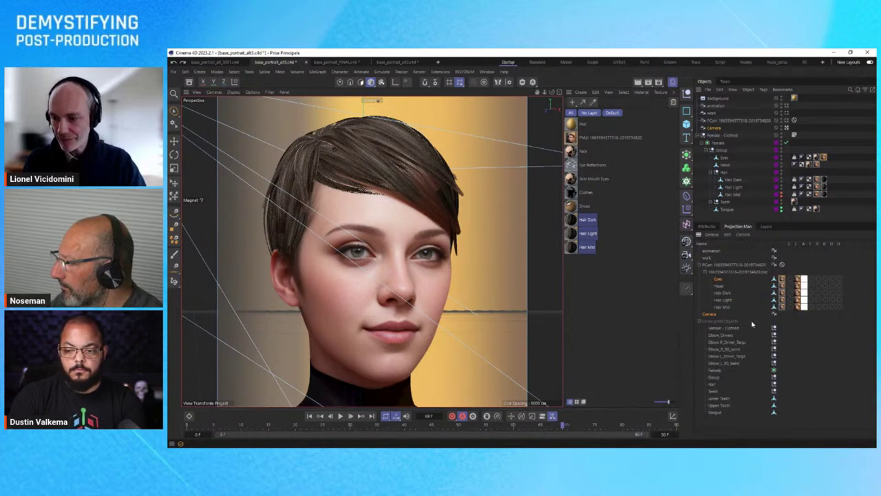
{"action": "left_click", "coordinate": [705, 227]}
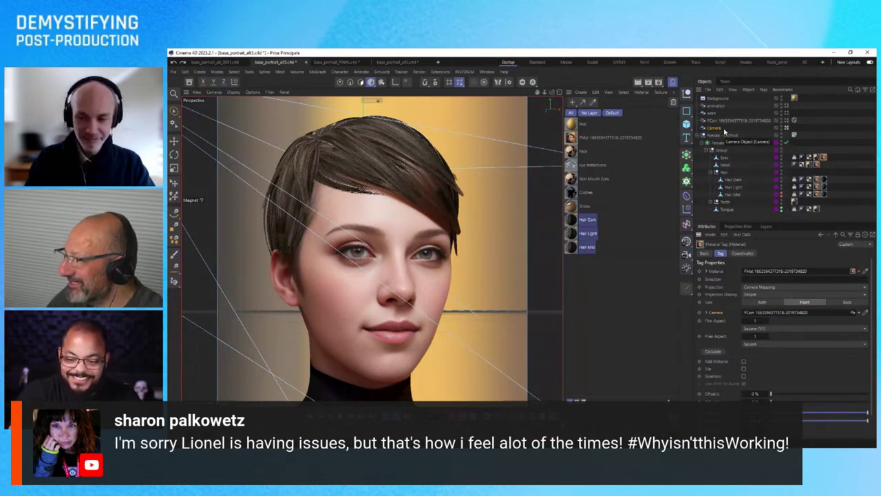
Compare the projected portrait through the default and animation cameras, scrubbing to frame 90 and displaying the mesh lines there.
{"action": "left_click", "coordinate": [785, 128]}
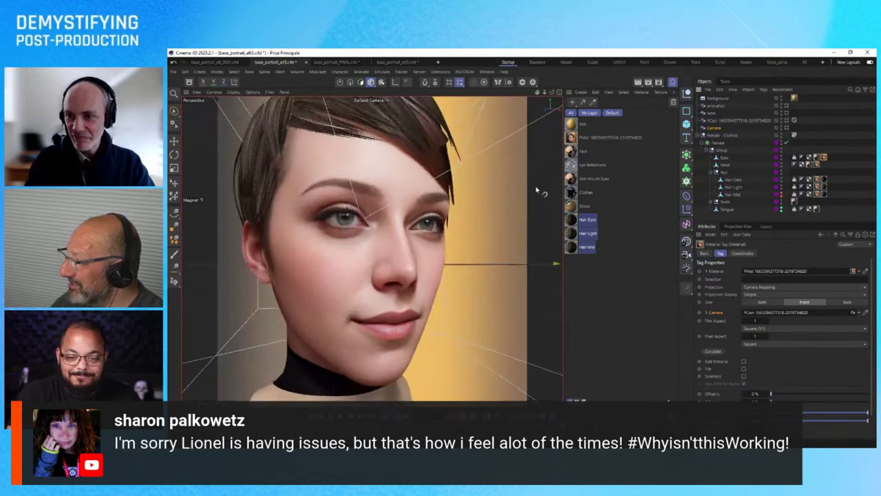
{"action": "left_click_drag", "start_coordinate": [391, 218], "coordinate": [567, 261], "text": "alt"}
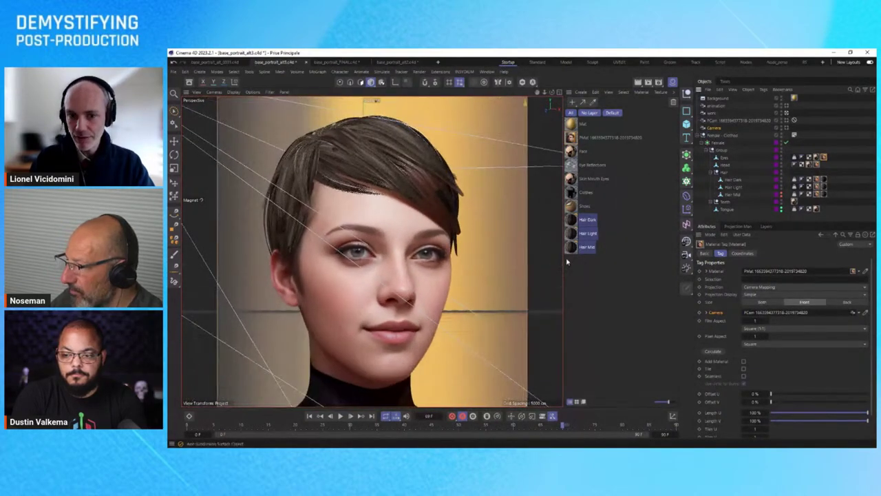
{"action": "left_click", "coordinate": [785, 107]}
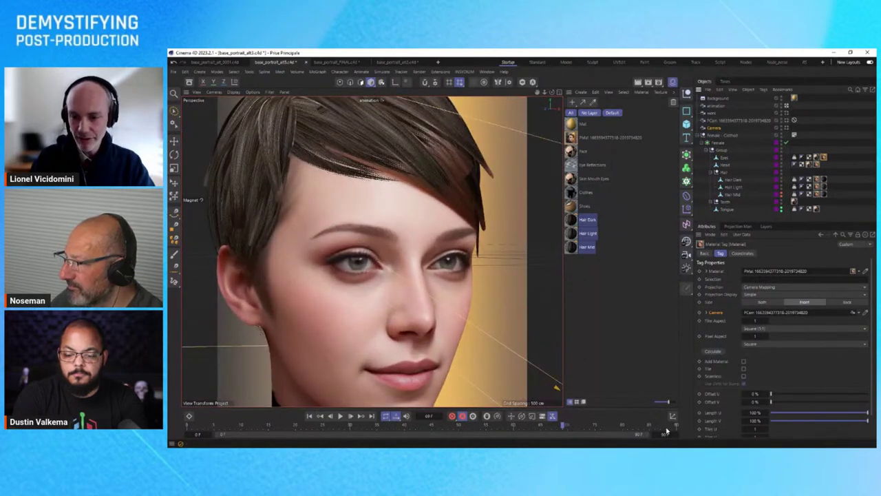
{"action": "left_click_drag", "start_coordinate": [564, 425], "coordinate": [677, 424]}
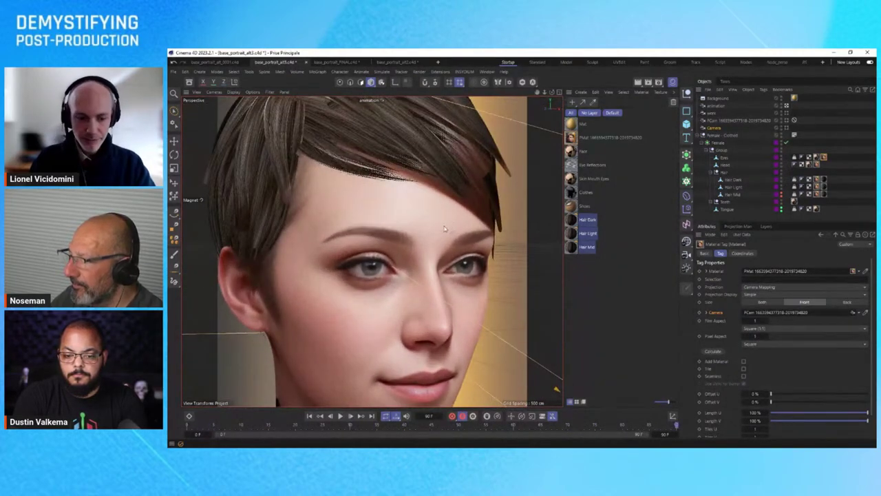
{"action": "key", "text": "n"}
{"action": "key", "text": "b"}
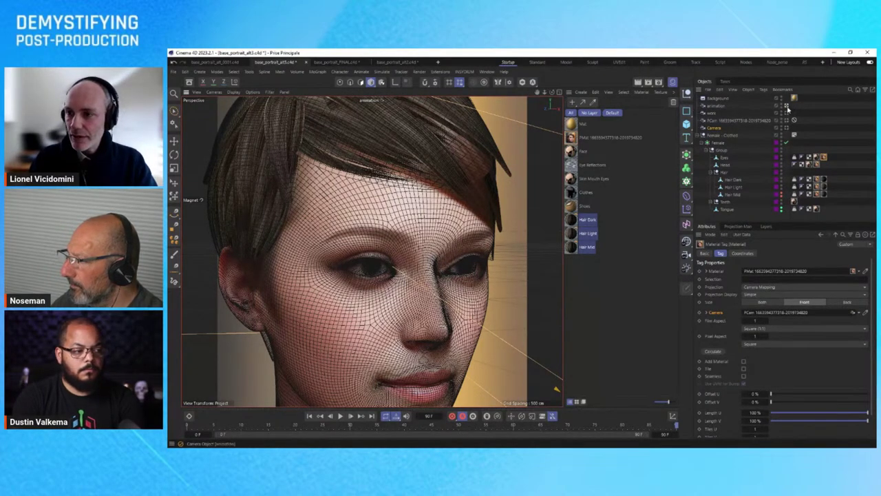
Return to the default camera, hide the Hair group and examine the projection on the bare head from the side, front and below.
{"action": "left_click", "coordinate": [776, 130]}
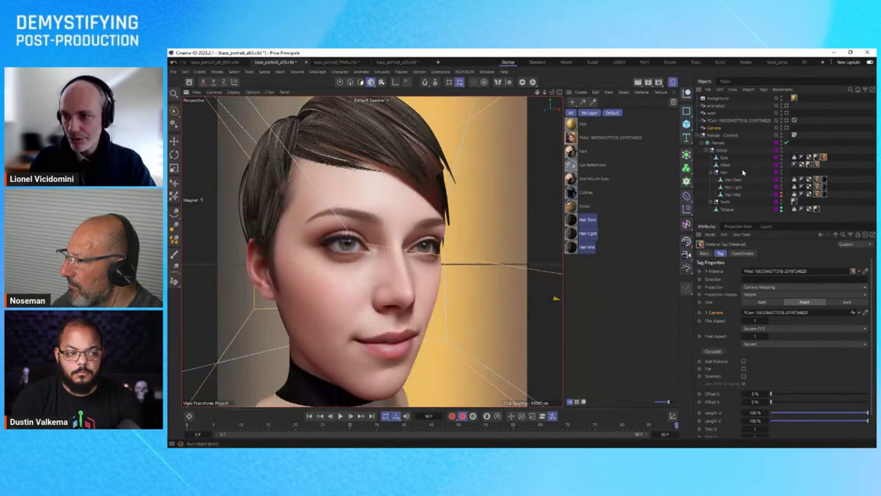
{"action": "left_click", "coordinate": [783, 172]}
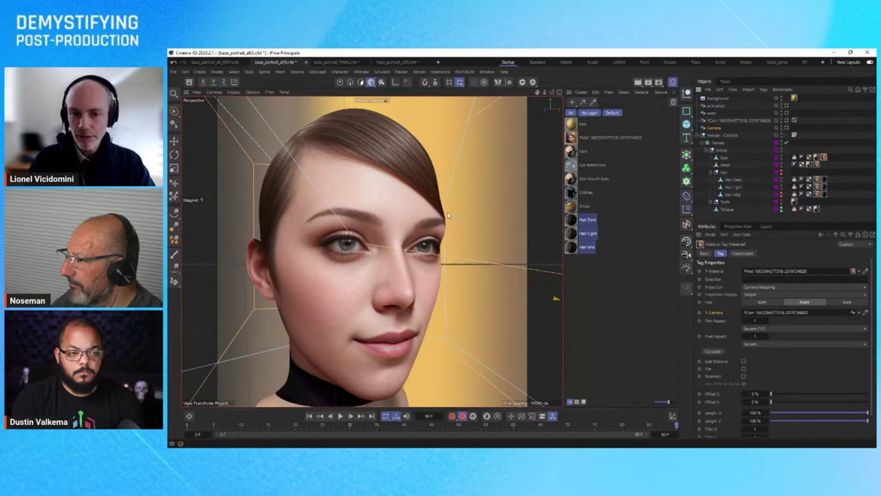
{"action": "left_click_drag", "start_coordinate": [446, 219], "coordinate": [393, 228], "text": "alt"}
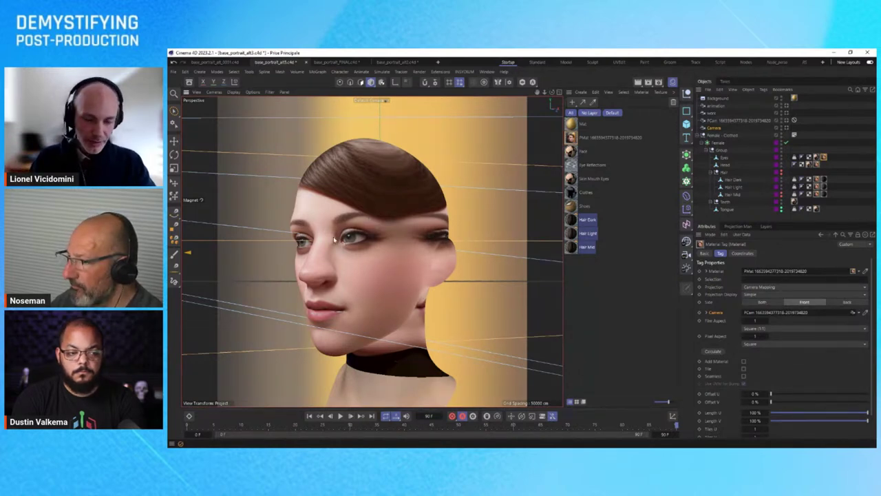
{"action": "left_click_drag", "start_coordinate": [333, 236], "coordinate": [369, 272], "text": "alt"}
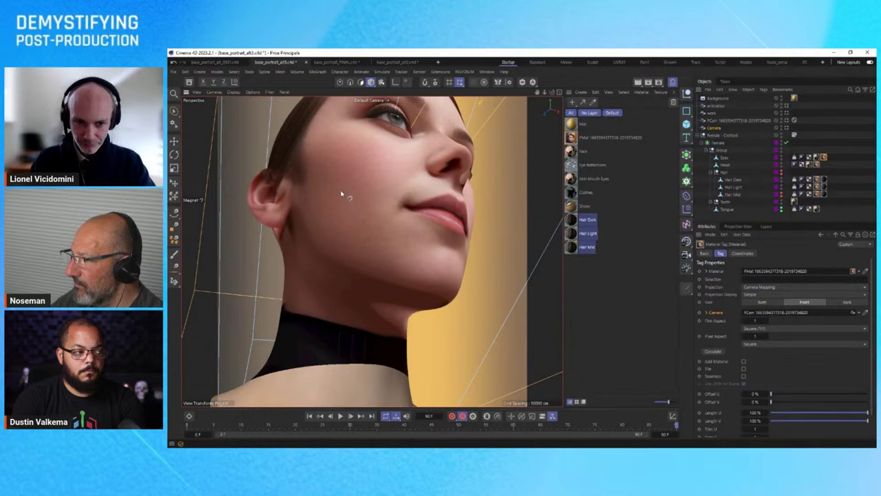
{"action": "left_click_drag", "start_coordinate": [340, 194], "coordinate": [368, 289], "text": "alt"}
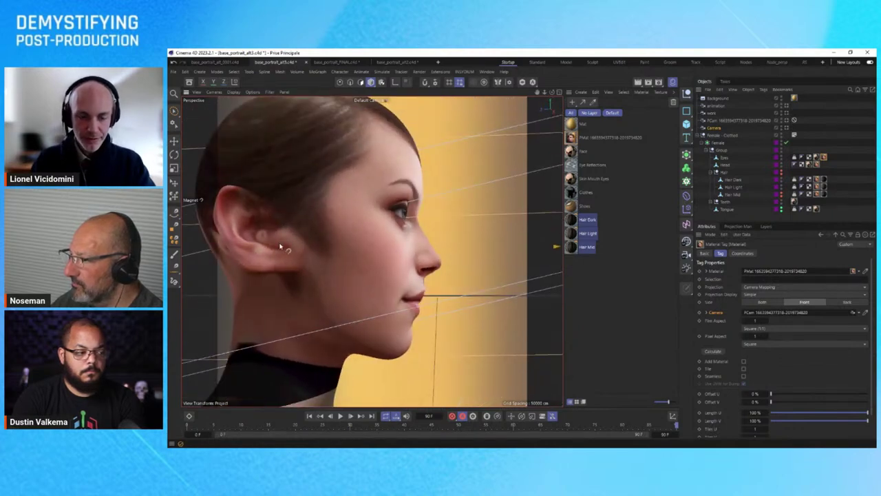
{"action": "left_click_drag", "start_coordinate": [280, 246], "coordinate": [503, 219], "text": "alt"}
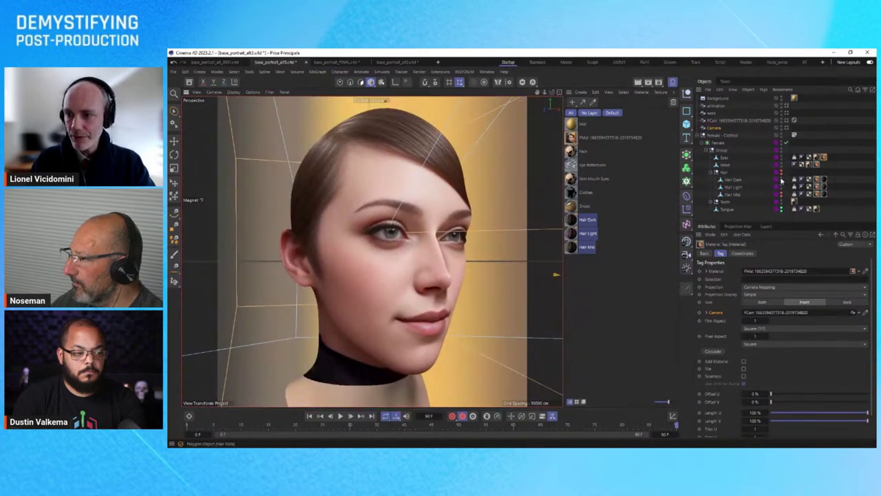
Make the Hair group visible again and render a preview of the head in the default camera view.
{"action": "left_click", "coordinate": [781, 180]}
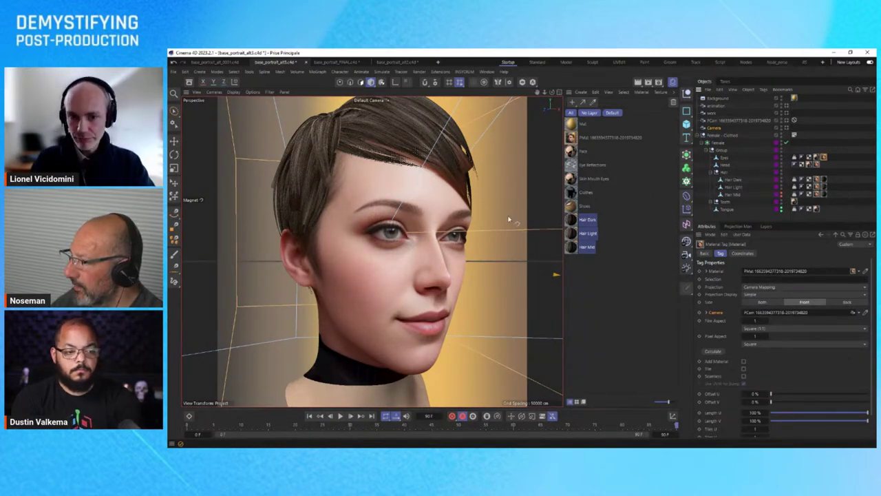
{"action": "left_click_drag", "start_coordinate": [432, 227], "coordinate": [362, 233], "text": "alt"}
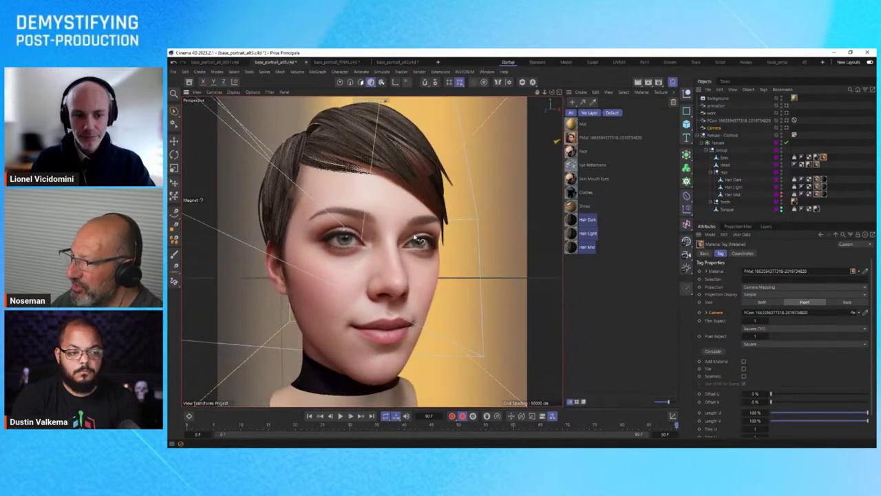
{"action": "key", "text": "ctrl+r"}
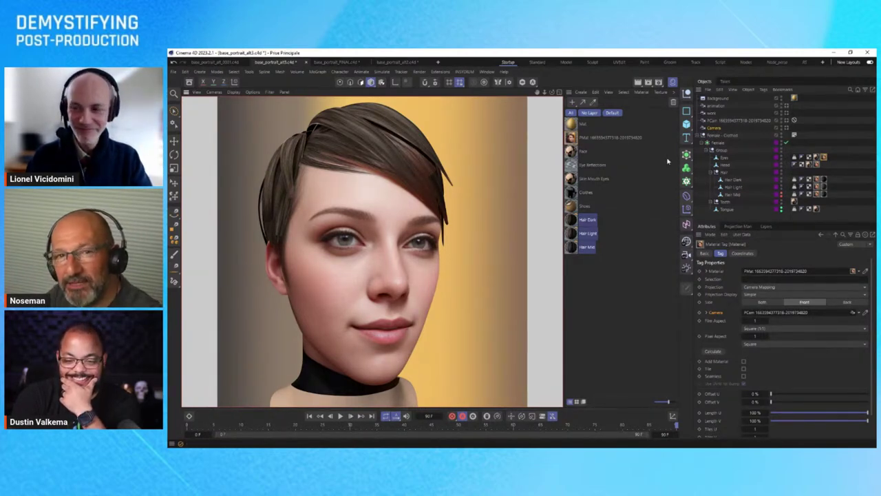
Look through the animation camera and scrub the portrait's camera move back to frame 0.
{"action": "left_click", "coordinate": [787, 112]}
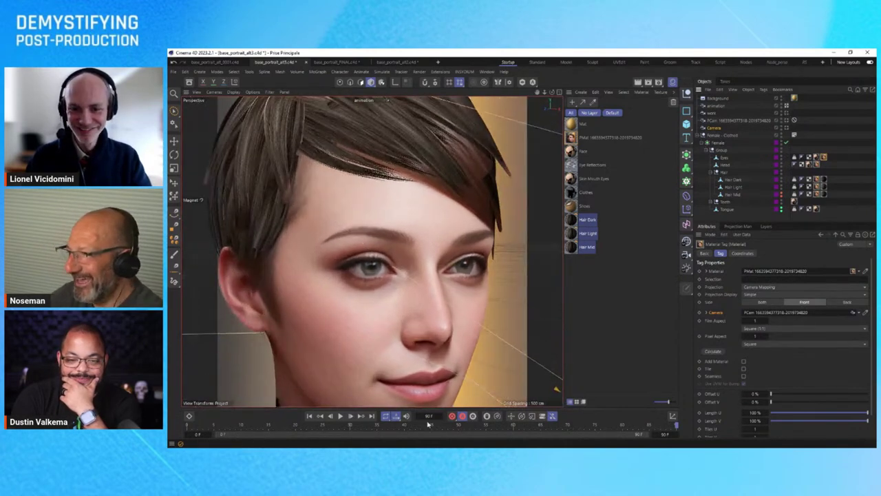
{"action": "left_click_drag", "start_coordinate": [676, 429], "coordinate": [183, 434]}
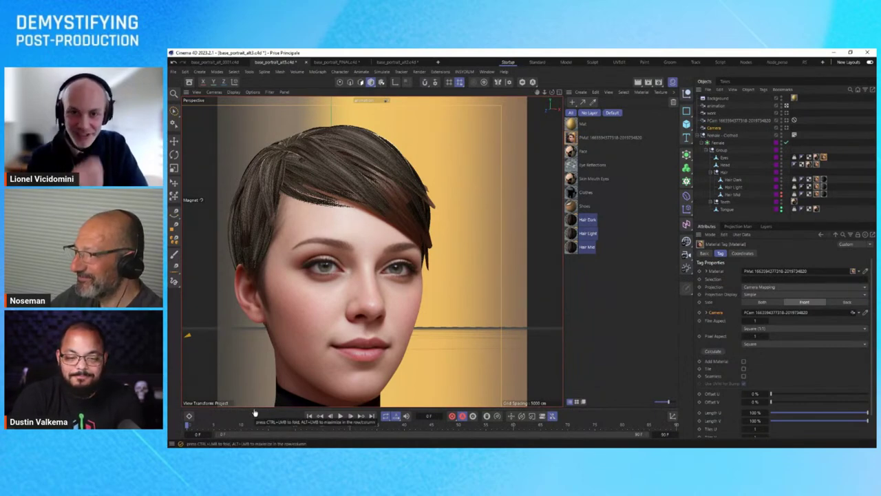
Compare the portraits in base_portrait_alt2.c4d and base_portrait_FINAL.c4d, examine the FINAL face closer, and return to base_portrait_alt5.c4d.
{"action": "left_click", "coordinate": [399, 62]}
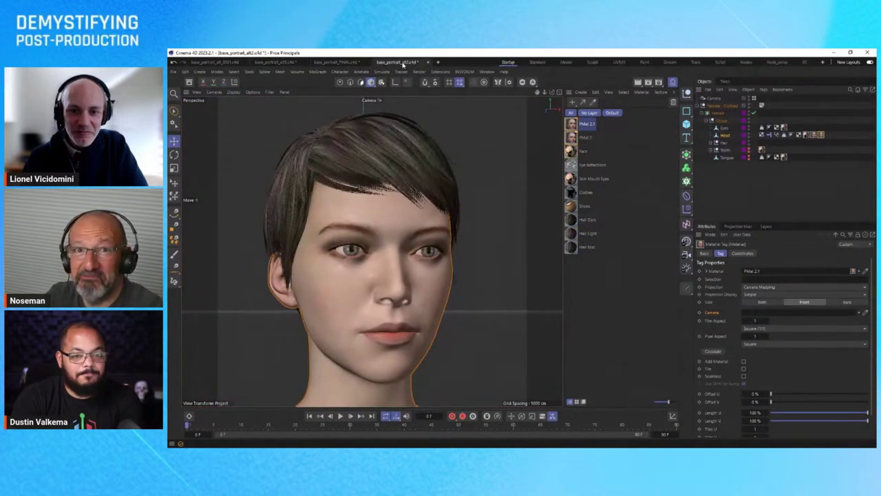
{"action": "left_click", "coordinate": [343, 63]}
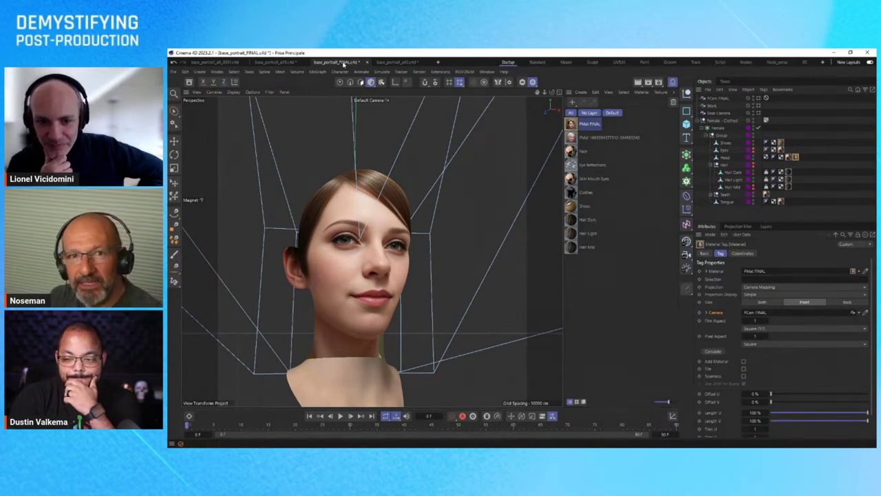
{"action": "mouse_move", "coordinate": [364, 241]}
{"action": "left_mouse_down", "text": "alt"}
{"action": "mouse_move", "coordinate": [326, 271]}
{"action": "mouse_move", "coordinate": [399, 258]}
{"action": "mouse_move", "coordinate": [371, 251]}
{"action": "left_mouse_up", "text": "alt"}
{"action": "scroll", "coordinate": [371, 245], "scroll_direction": "up", "scroll_amount": 3}
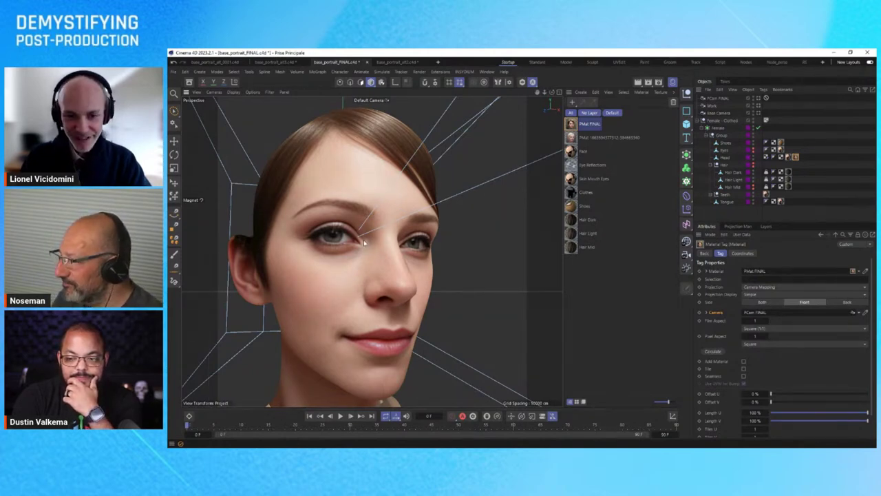
{"action": "mouse_move", "coordinate": [363, 239]}
{"action": "left_mouse_down", "text": "alt"}
{"action": "mouse_move", "coordinate": [375, 243]}
{"action": "mouse_move", "coordinate": [344, 239]}
{"action": "mouse_move", "coordinate": [347, 258]}
{"action": "mouse_move", "coordinate": [375, 234]}
{"action": "left_mouse_up", "text": "alt"}
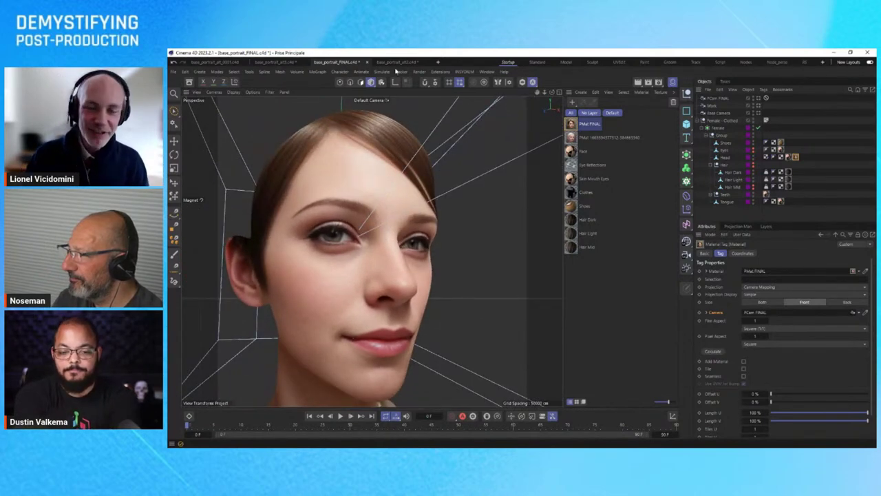
{"action": "left_click", "coordinate": [274, 62]}
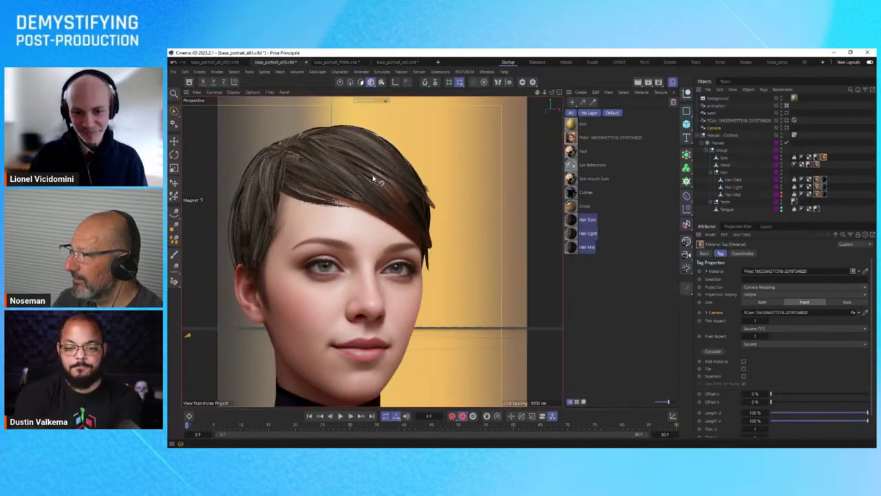
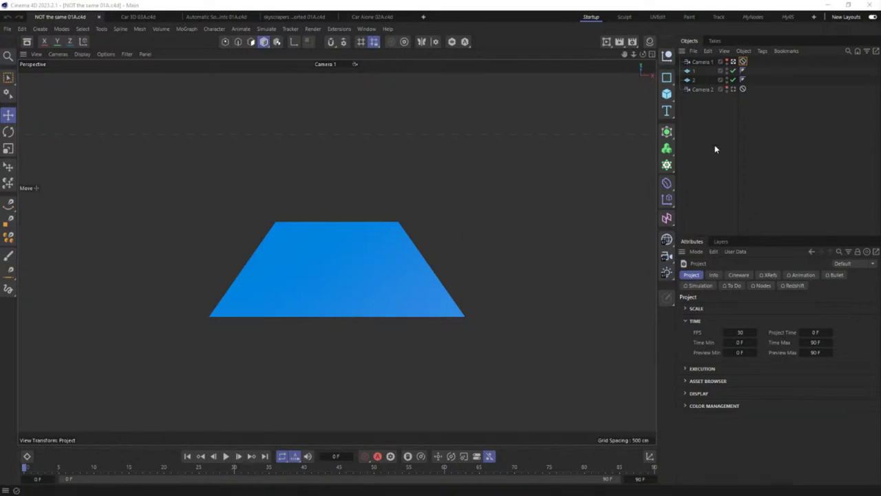
Compare the object properties of planes 1 and 2 in NOT the same 01A.c4d and clear the selection.
{"action": "left_click", "coordinate": [690, 72]}
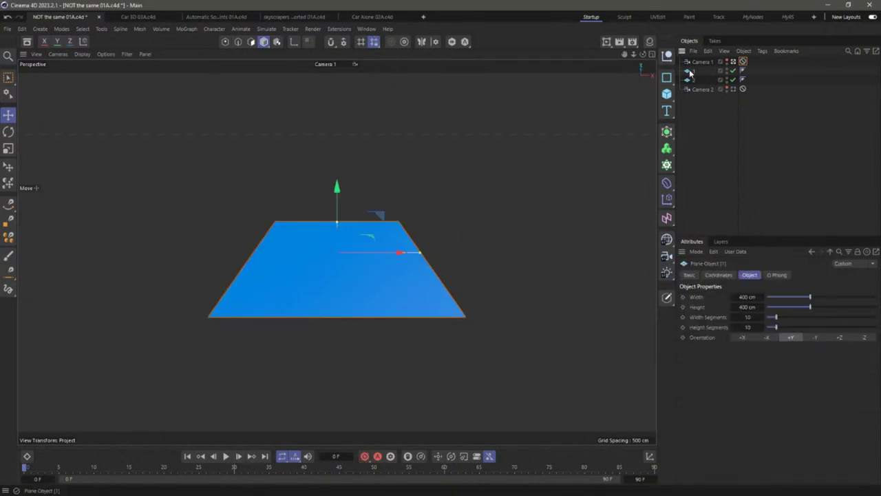
{"action": "left_click", "coordinate": [691, 80]}
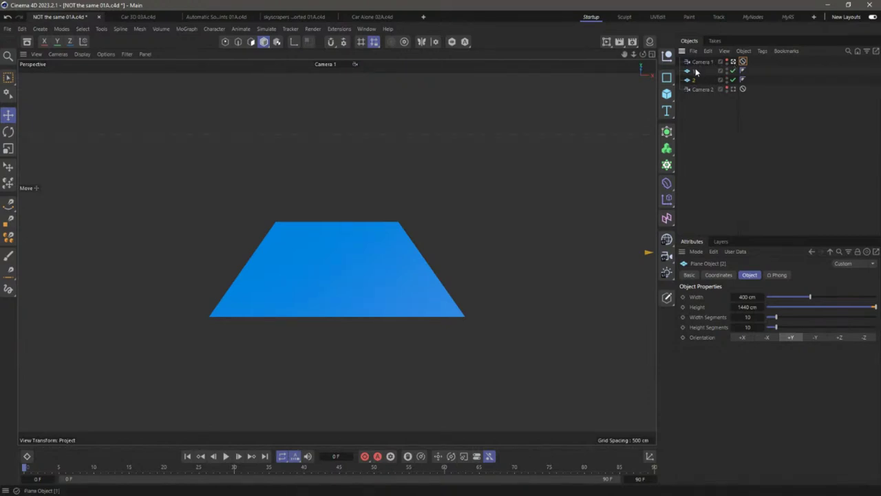
{"action": "left_click", "coordinate": [693, 72]}
{"action": "left_click", "coordinate": [707, 127]}
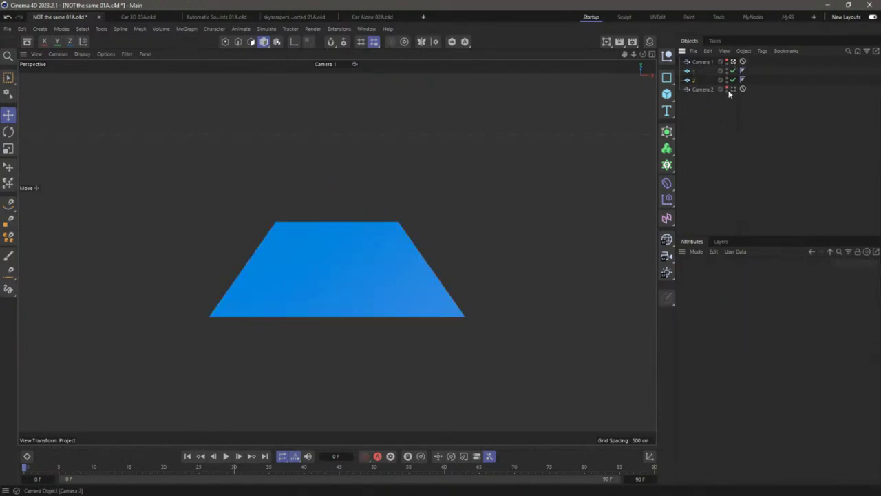
Alternate between the Camera 1 and Camera 2 views to compare how the blue and orange planes appear.
{"action": "left_click", "coordinate": [734, 90]}
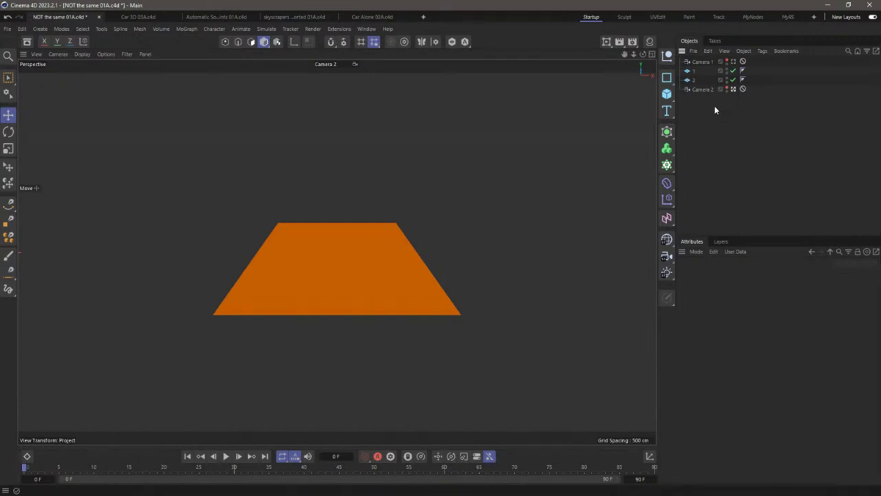
{"action": "left_click", "coordinate": [733, 61]}
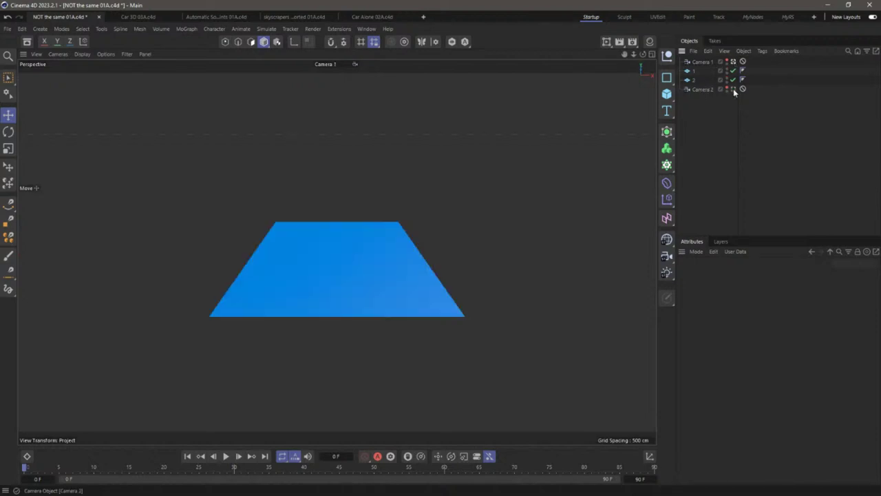
{"action": "left_click", "coordinate": [733, 88]}
{"action": "left_click", "coordinate": [733, 89]}
{"action": "left_click", "coordinate": [733, 89]}
{"action": "left_click", "coordinate": [733, 61]}
{"action": "left_click", "coordinate": [734, 89]}
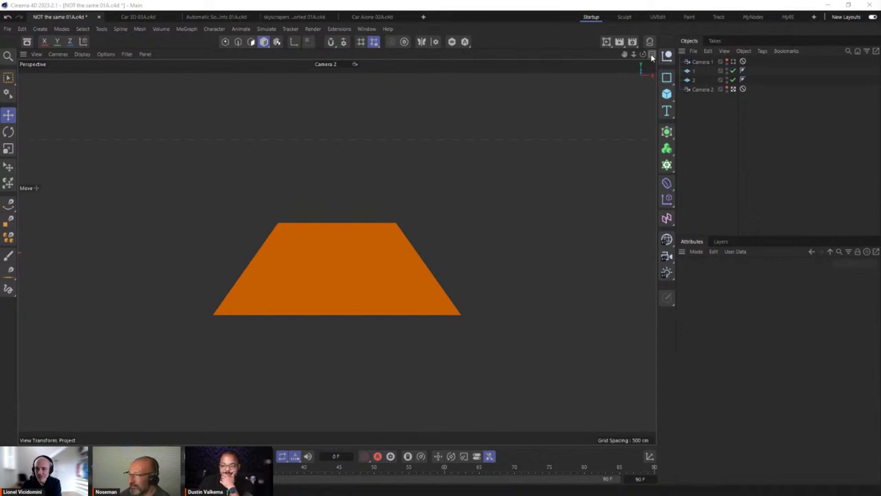
Show all four views, switch the perspective view to the default camera and display the object properties of plane 1.
{"action": "left_click", "coordinate": [652, 56]}
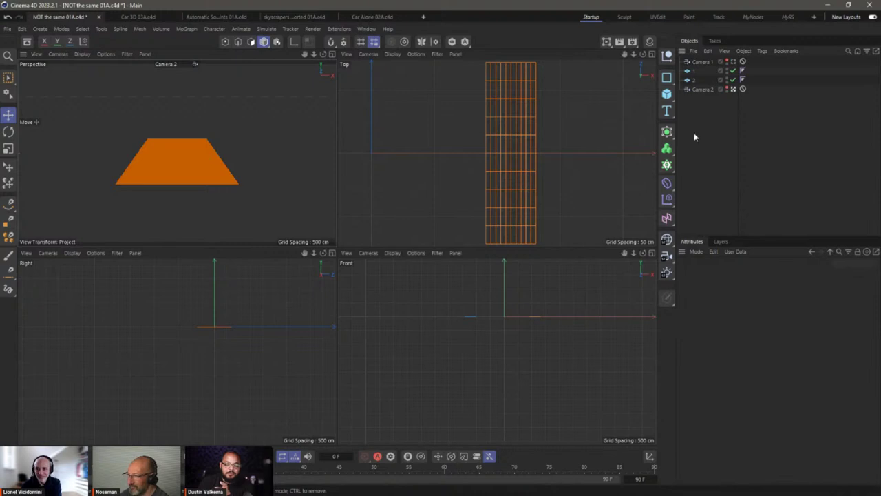
{"action": "left_click", "coordinate": [733, 90]}
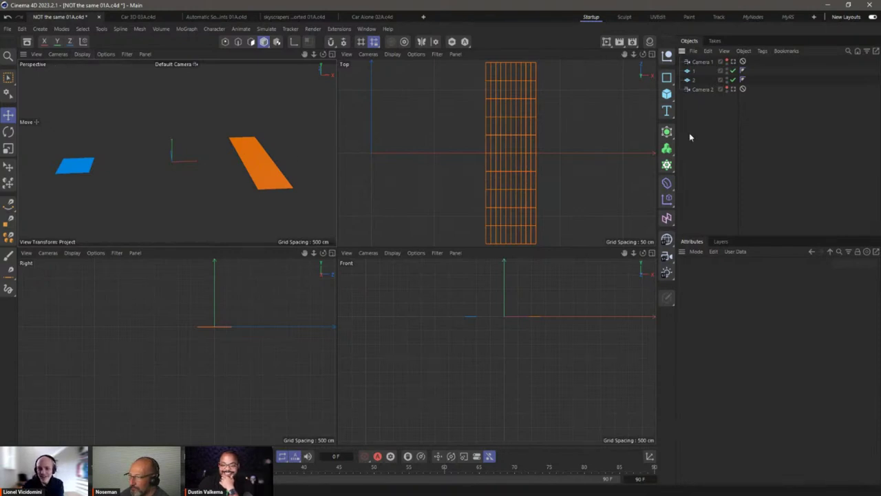
{"action": "left_click", "coordinate": [694, 72]}
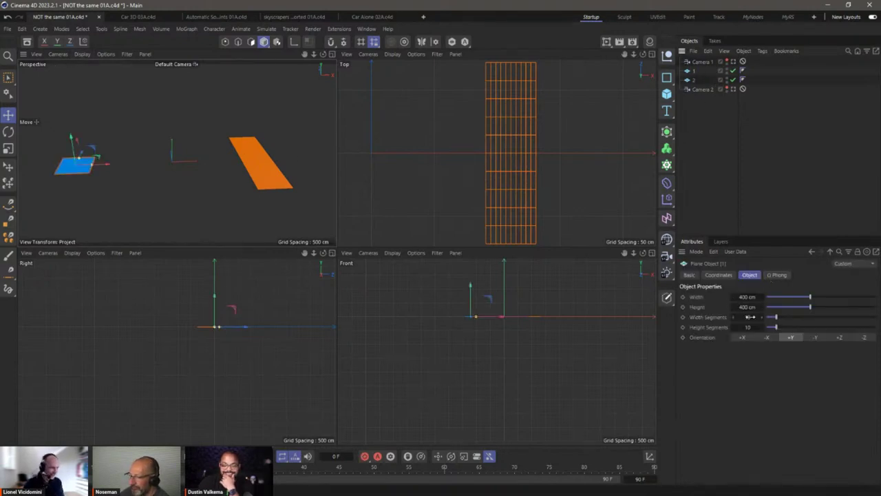
Display the object properties of plane 2, make Camera 1 and Camera 2 visible in the viewports and clear the selection.
{"action": "left_click", "coordinate": [694, 81]}
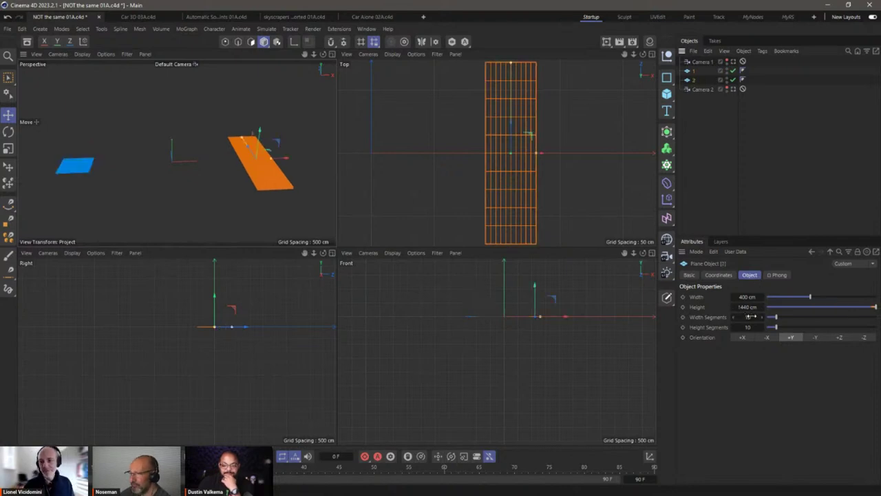
{"action": "left_click", "coordinate": [726, 61]}
{"action": "left_click", "coordinate": [720, 88]}
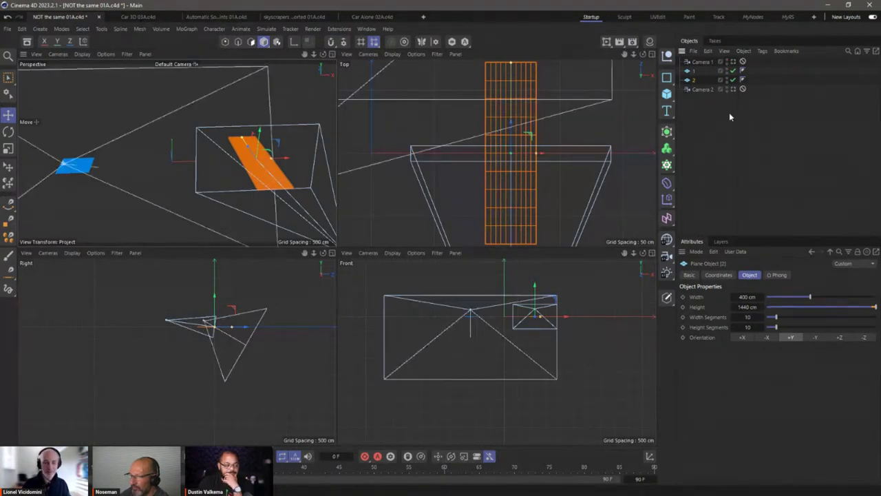
{"action": "left_click", "coordinate": [729, 112]}
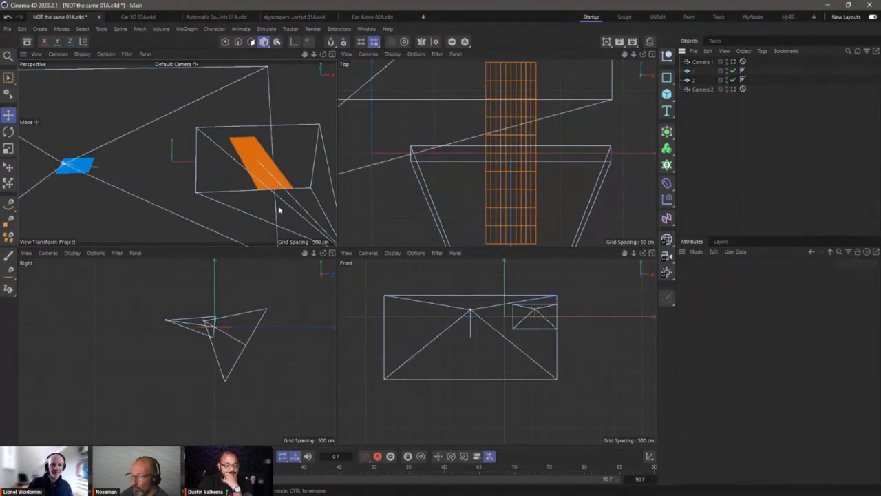
Switch the perspective view repeatedly between Camera 1 and Camera 2 to compare the outlines of the two planes.
{"action": "left_click", "coordinate": [734, 62]}
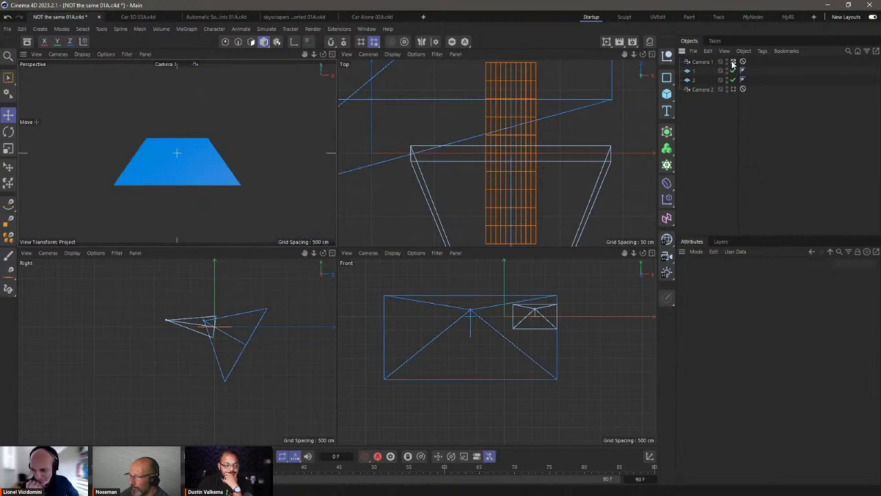
{"action": "left_click", "coordinate": [734, 88]}
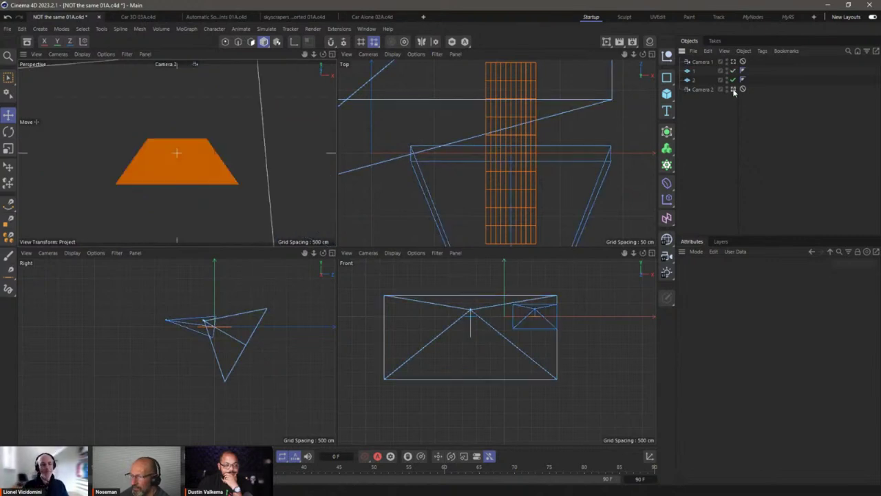
{"action": "left_click", "coordinate": [734, 62]}
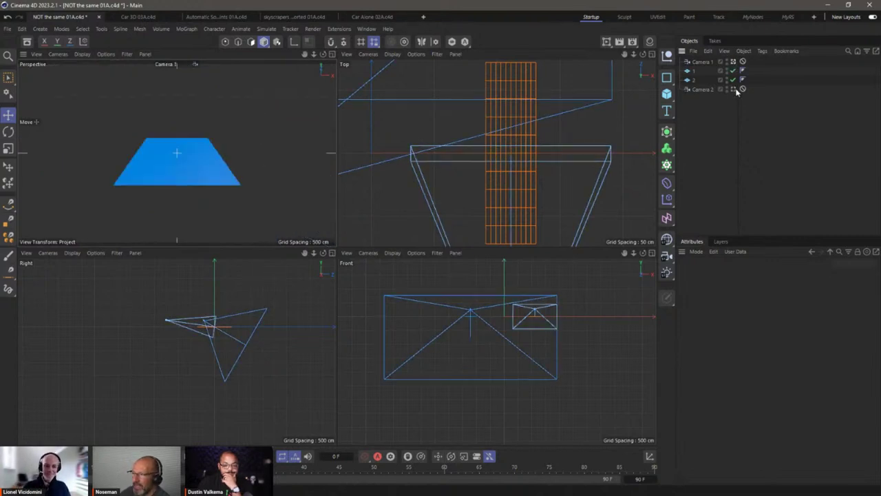
{"action": "left_click", "coordinate": [734, 90]}
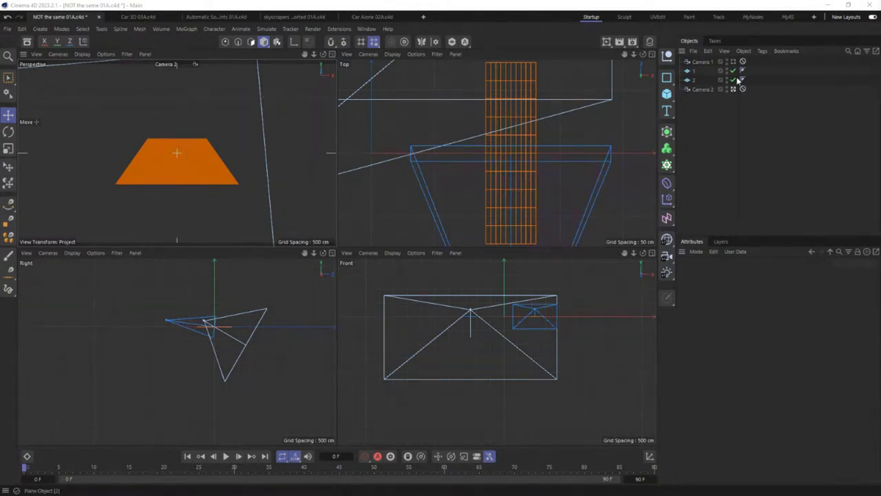
Compare the object properties of Camera 2 and Camera 1, including focal length, and look through Camera 1.
{"action": "left_click", "coordinate": [704, 89]}
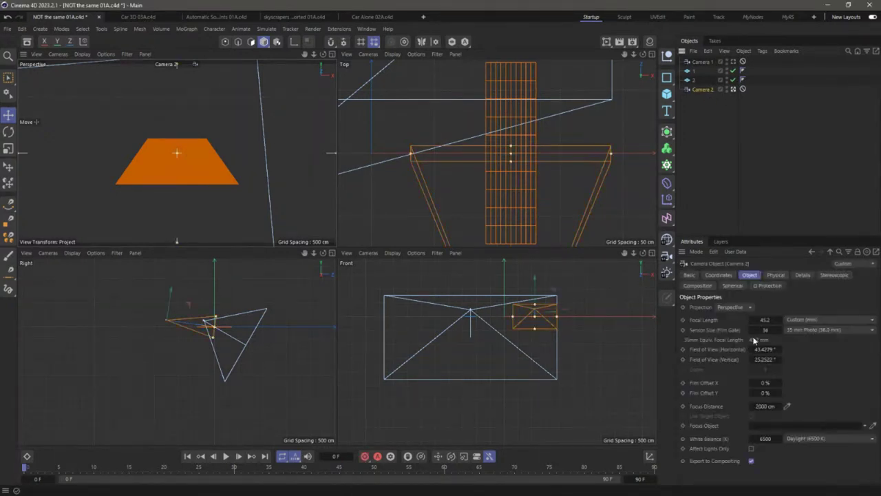
{"action": "left_click", "coordinate": [705, 62]}
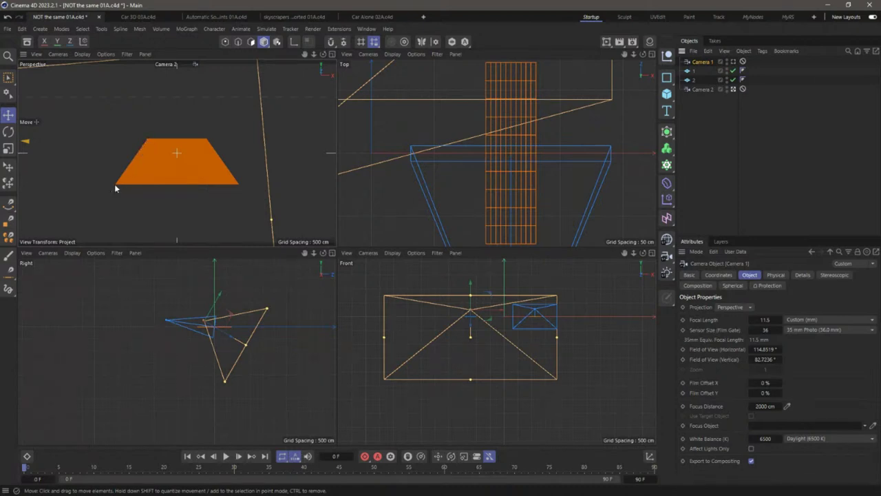
{"action": "left_click", "coordinate": [734, 62]}
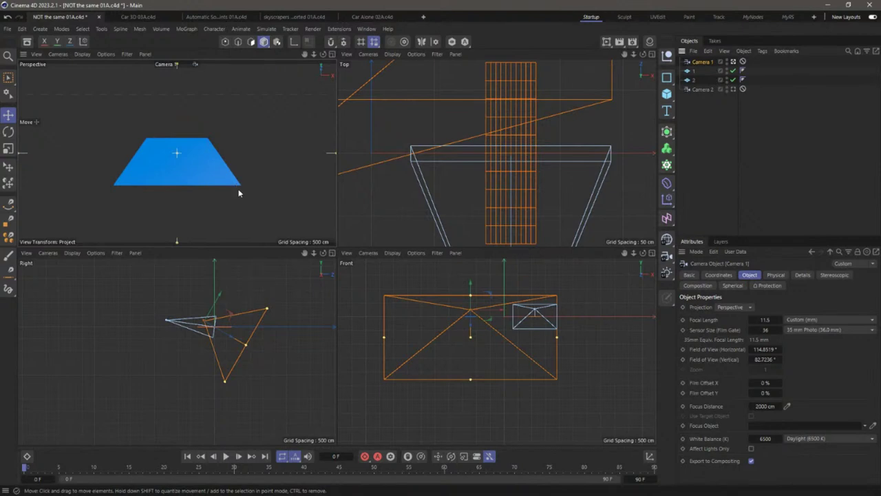
Compare the dimensions of planes 1 and 2, and view the scene through Camera 2 and again through Camera 1.
{"action": "left_click", "coordinate": [199, 182]}
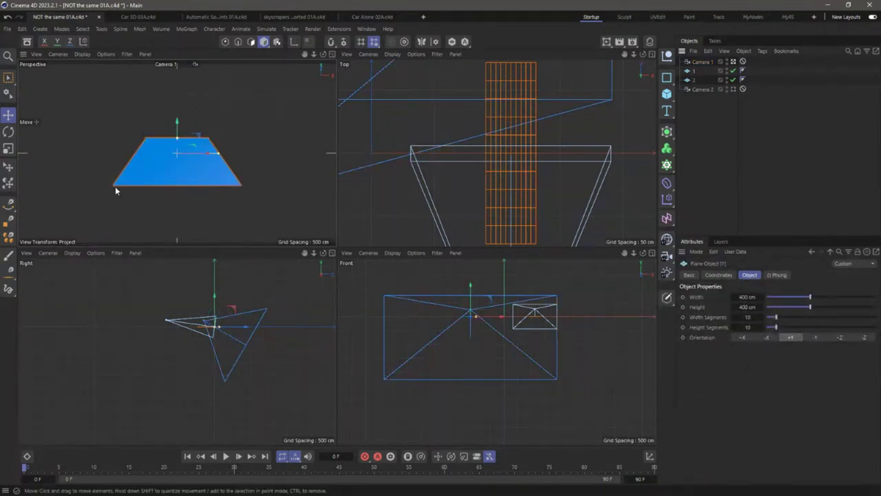
{"action": "left_click", "coordinate": [696, 80]}
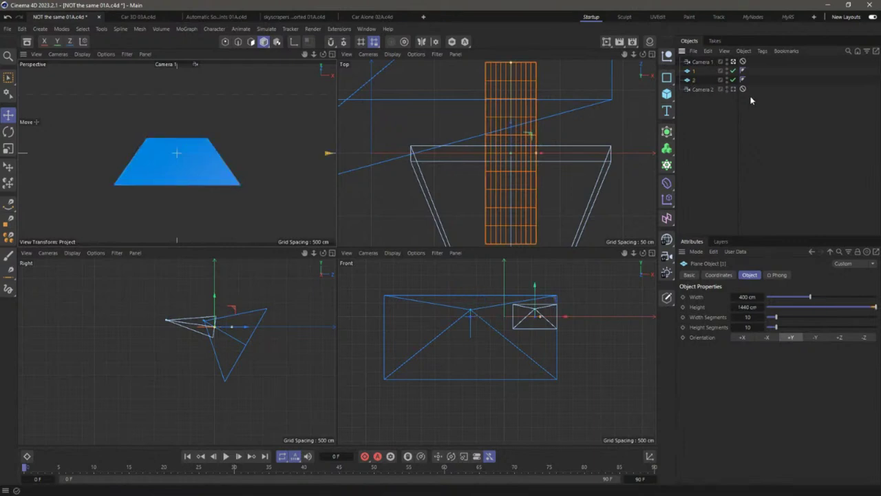
{"action": "left_click", "coordinate": [733, 89]}
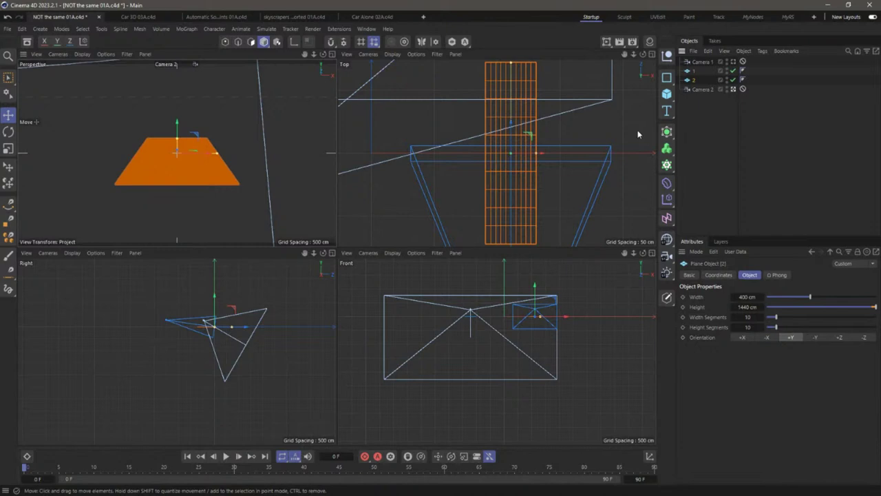
{"action": "left_click", "coordinate": [733, 61]}
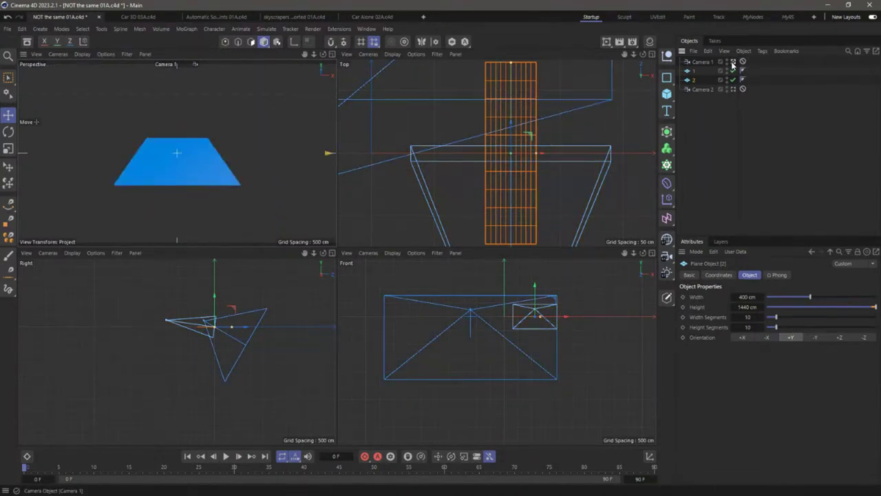
Look through Camera 2 and examine both camera positions and their view cones around the plane in the enlarged Right view.
{"action": "left_click", "coordinate": [734, 90]}
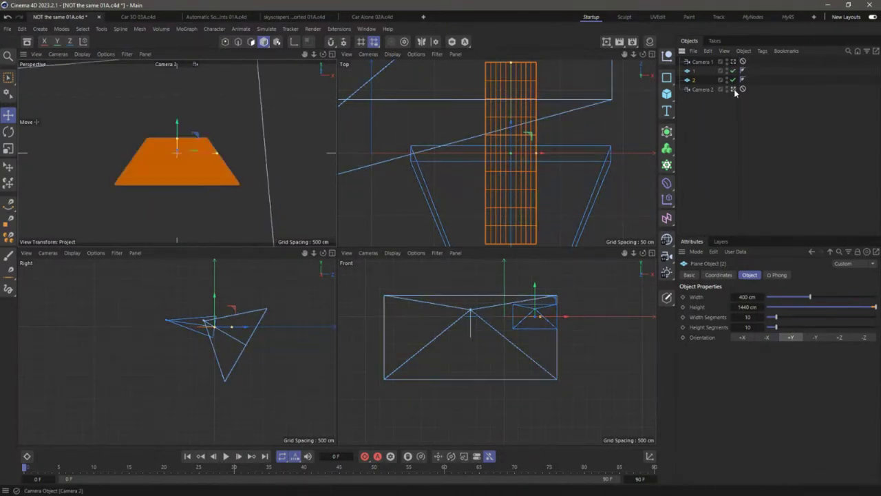
{"action": "left_click", "coordinate": [715, 122]}
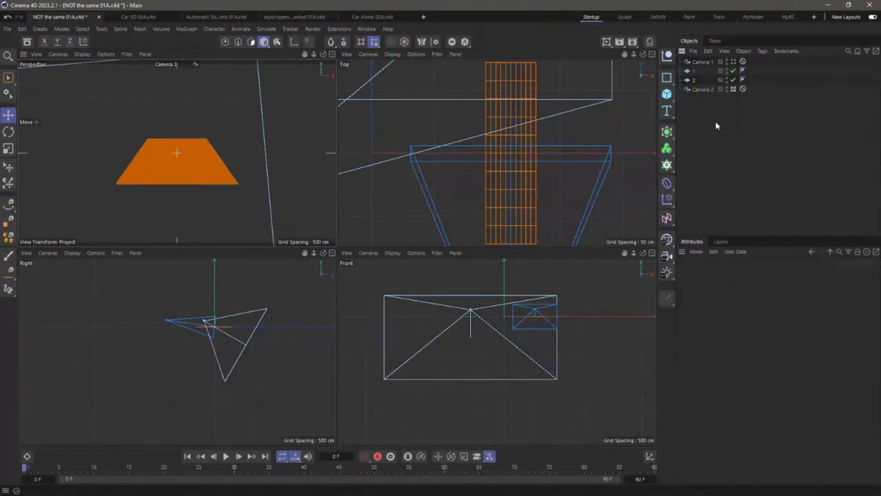
{"action": "middle_click", "coordinate": [332, 260]}
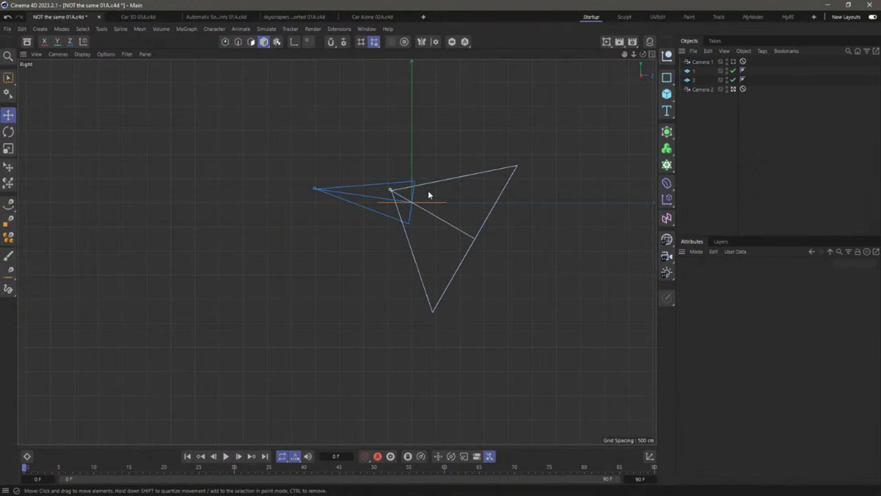
{"action": "scroll", "coordinate": [416, 190], "scroll_direction": "up", "scroll_amount": 5}
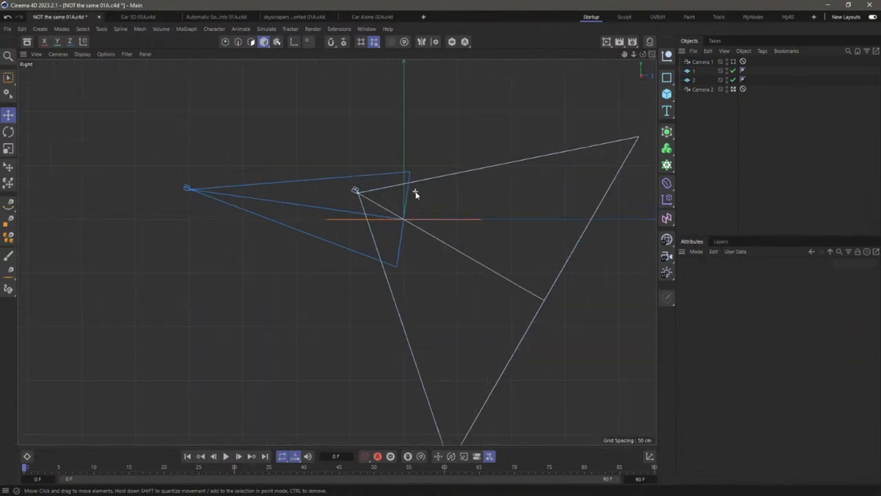
{"action": "left_click", "coordinate": [651, 53]}
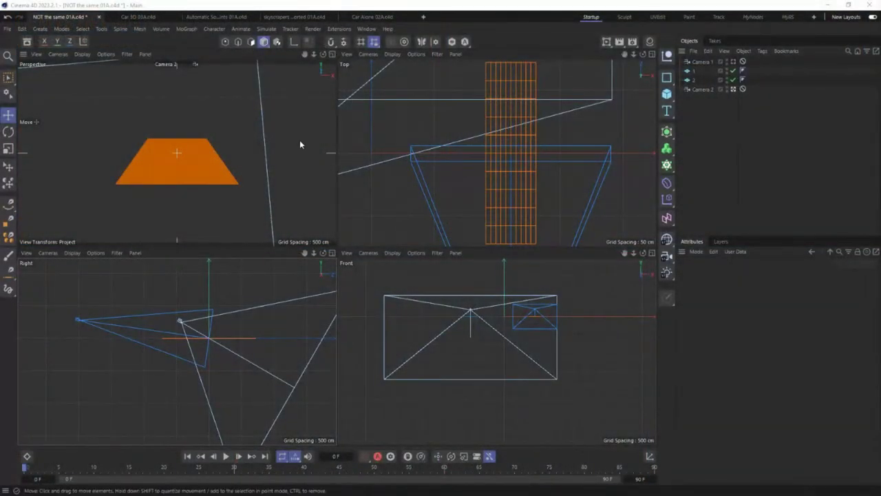
Switch to the Car 3D 03A project, inspect the textured car from several angles and hide its Wheels group.
{"action": "left_click", "coordinate": [141, 17]}
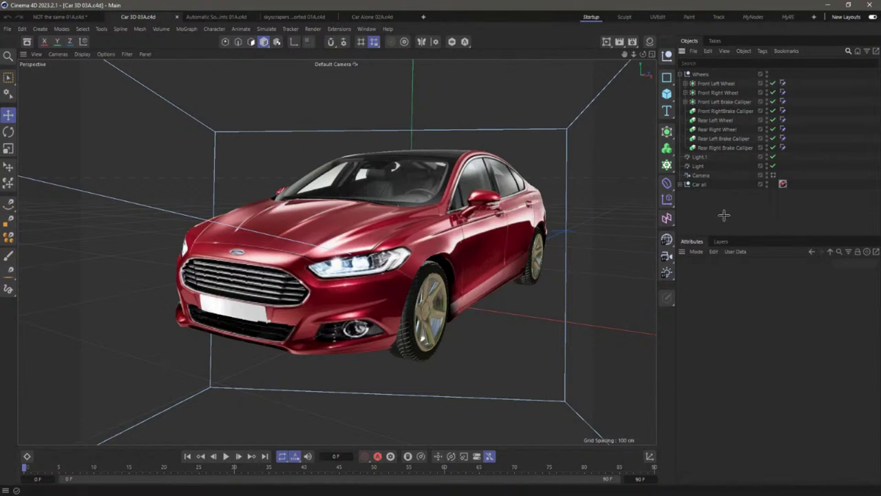
{"action": "left_click_drag", "start_coordinate": [430, 241], "coordinate": [565, 176], "text": "alt"}
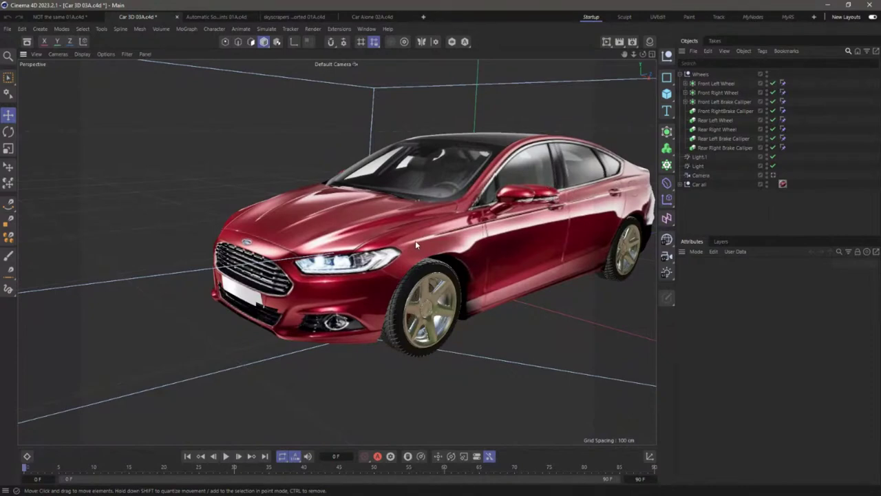
{"action": "left_click_drag", "start_coordinate": [415, 240], "coordinate": [476, 313], "text": "alt"}
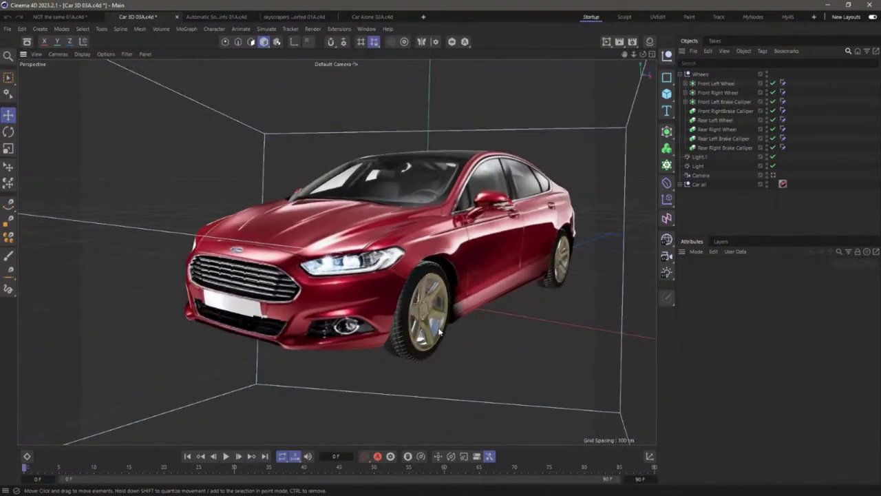
{"action": "left_click", "coordinate": [767, 74]}
{"action": "left_click_drag", "start_coordinate": [439, 228], "coordinate": [427, 211], "text": "alt"}
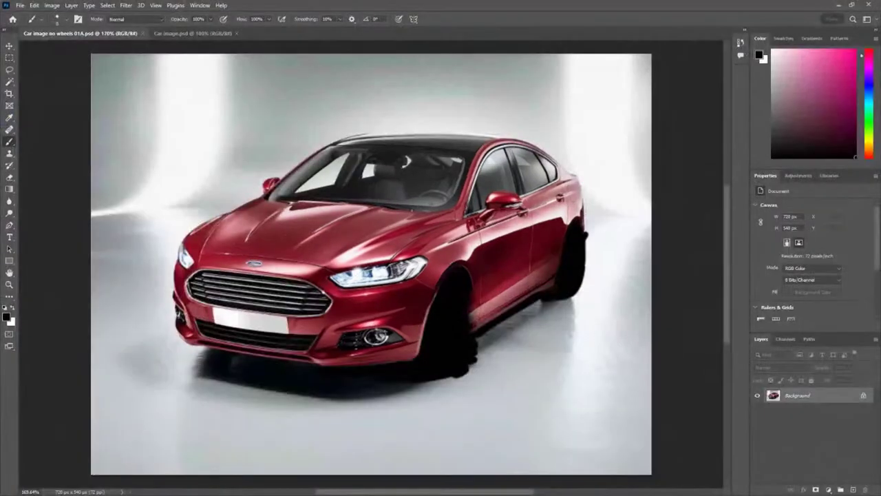
In Photoshop, view the original Car image.psd to compare it with the version without wheels.
{"action": "left_click", "coordinate": [184, 33]}
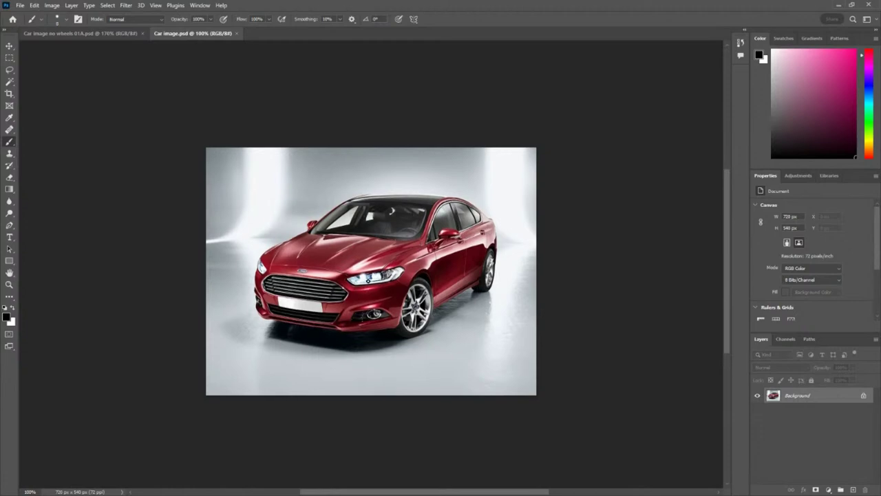
{"action": "scroll", "coordinate": [370, 279], "scroll_direction": "up", "scroll_amount": 5, "text": "alt"}
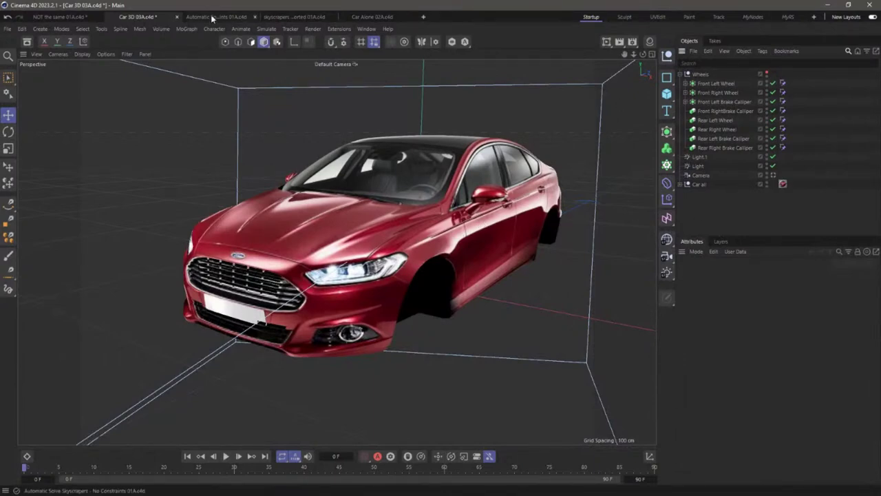
Switch to the Car Alone 02A project in Cinema 4D and check the Car image material's viewport settings.
{"action": "left_click", "coordinate": [375, 17]}
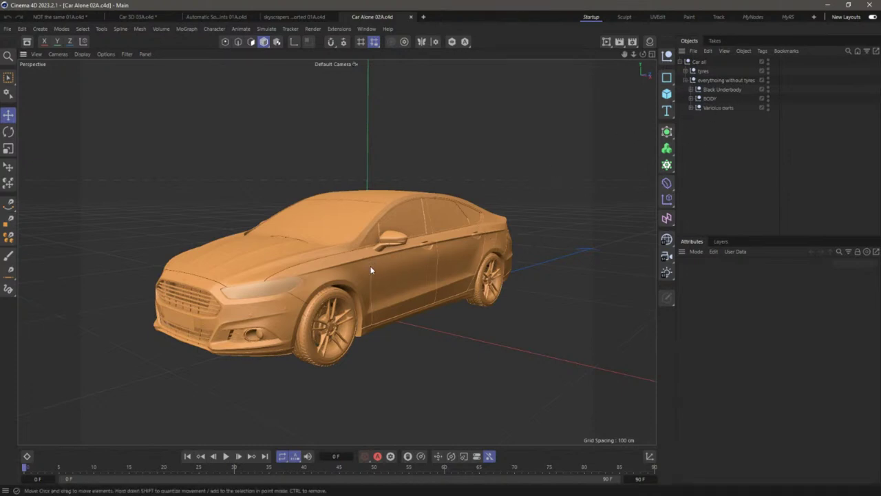
{"action": "left_click_drag", "start_coordinate": [370, 270], "coordinate": [398, 232], "text": "alt"}
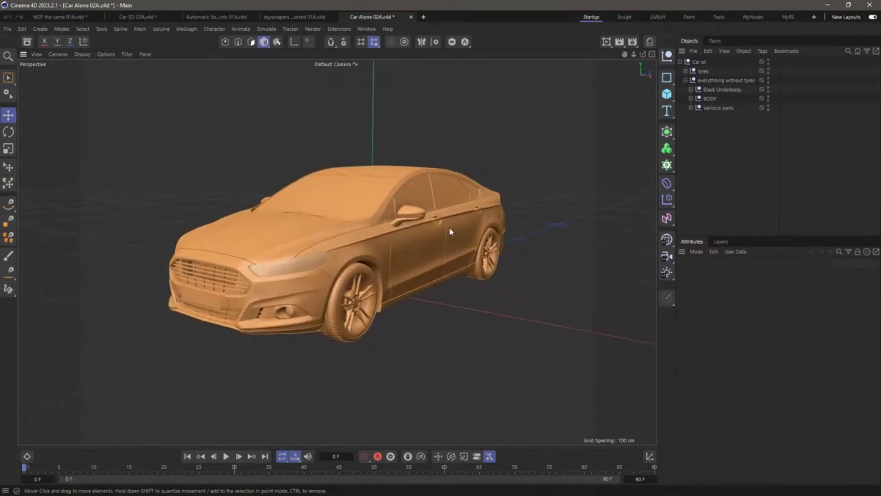
{"action": "left_click", "coordinate": [649, 41]}
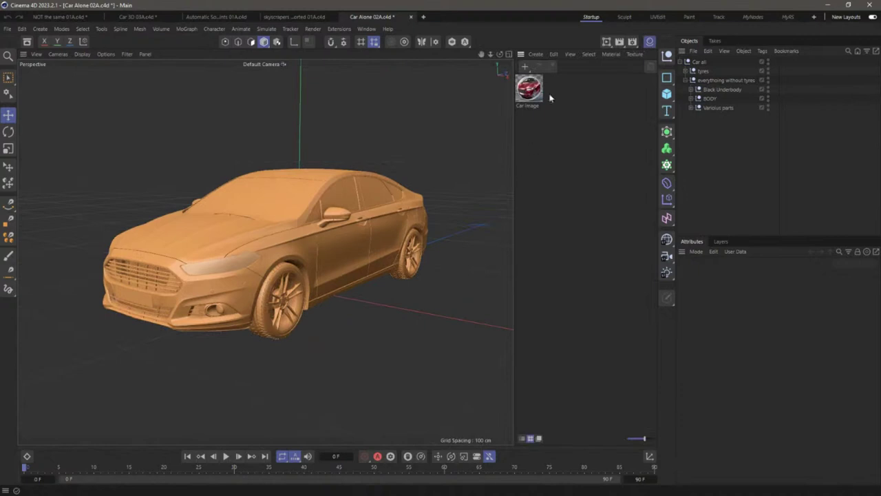
{"action": "left_click", "coordinate": [529, 90]}
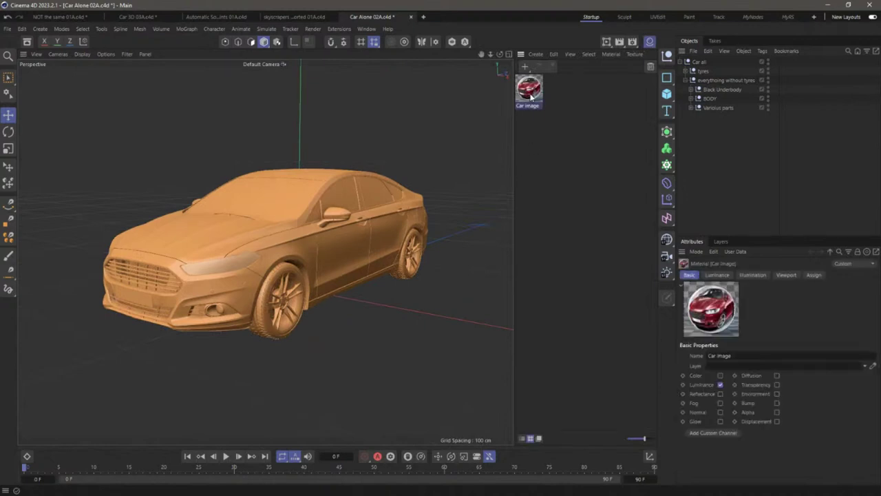
{"action": "double_click", "coordinate": [530, 95]}
{"action": "left_click", "coordinate": [555, 300]}
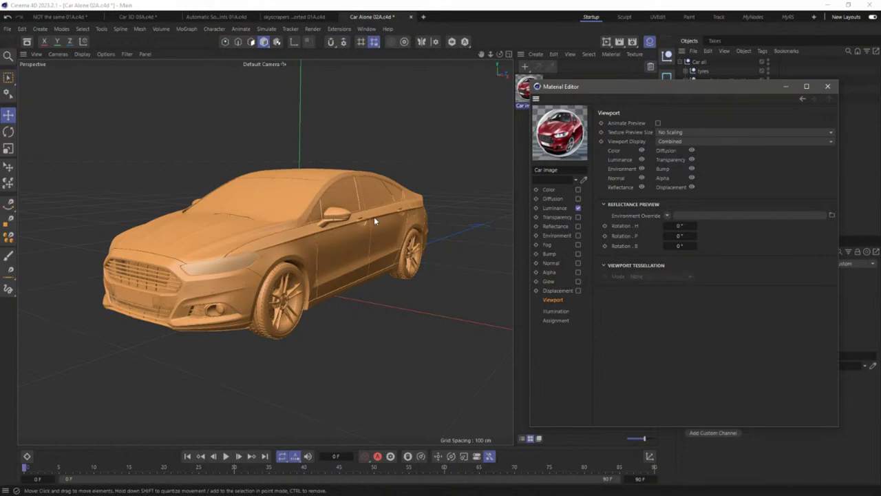
{"action": "left_click", "coordinate": [827, 87]}
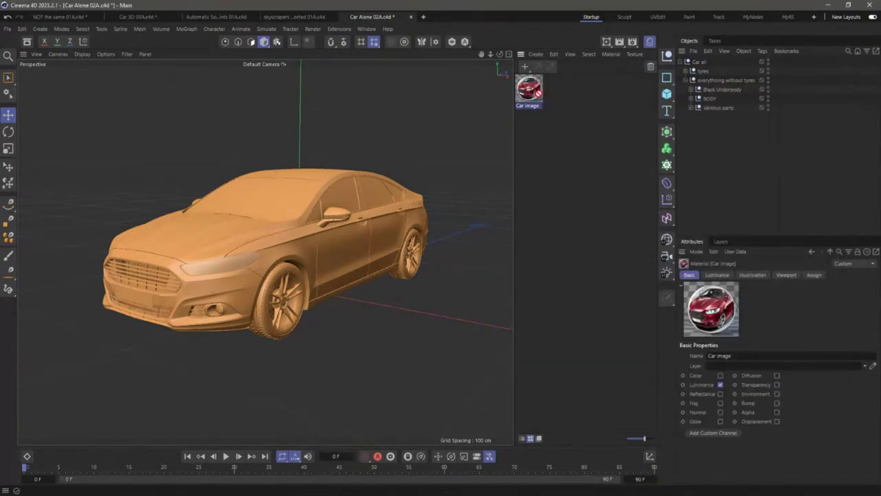
Set the sampling of the Car image material's luminance texture to None.
{"action": "double_click", "coordinate": [536, 96]}
{"action": "left_click", "coordinate": [561, 208]}
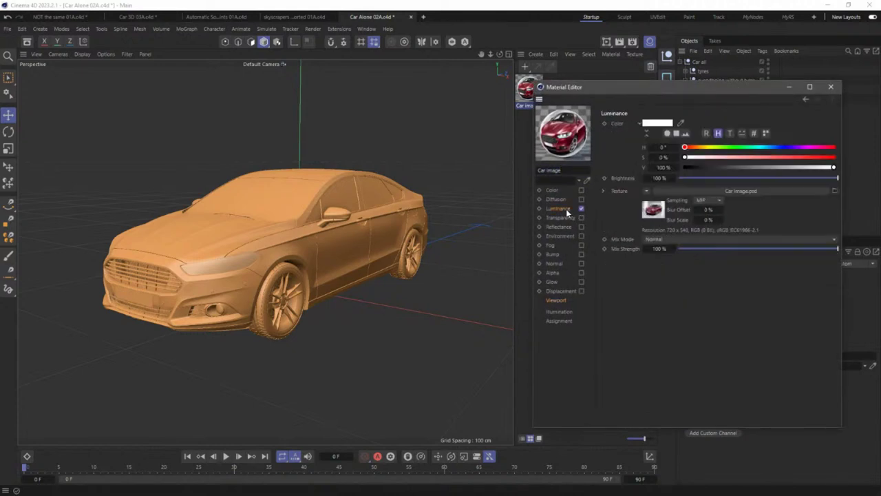
{"action": "left_click", "coordinate": [703, 201]}
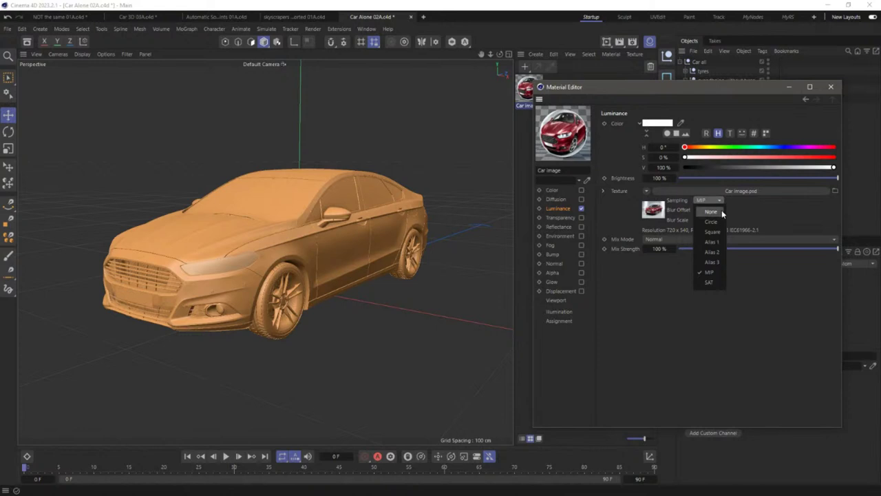
{"action": "left_click", "coordinate": [720, 212]}
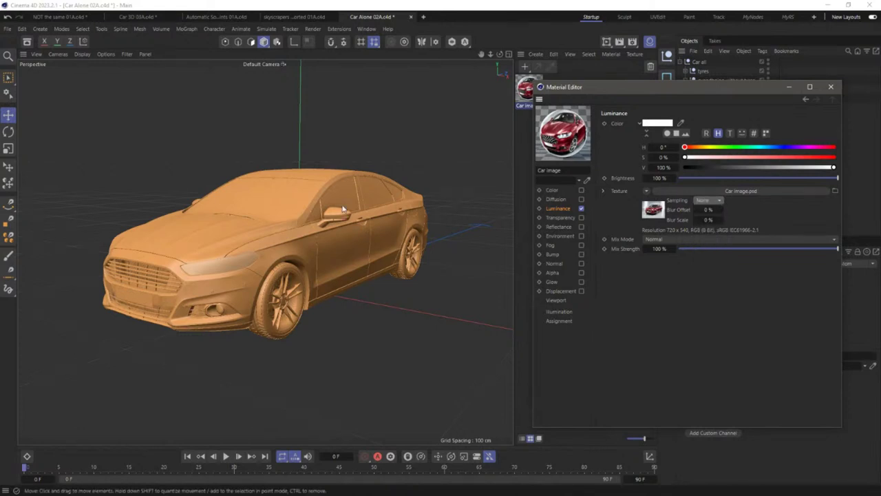
{"action": "left_click", "coordinate": [832, 88]}
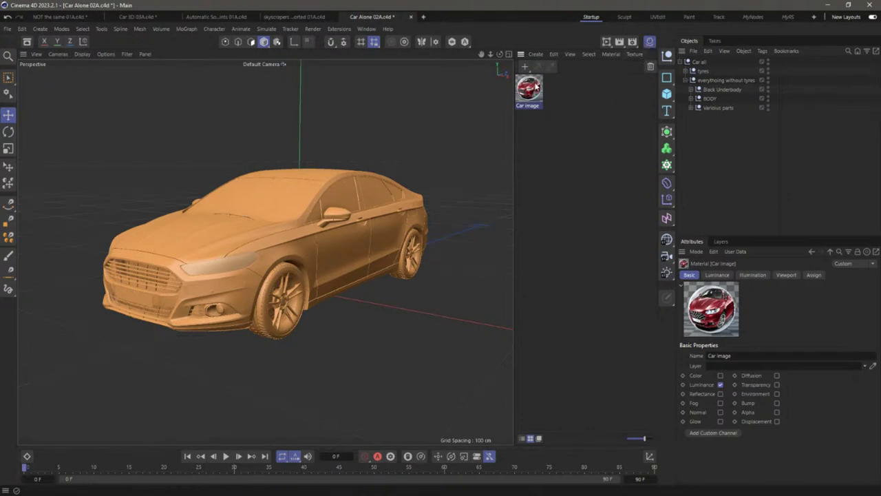
Apply the Car image material to the Car all group.
{"action": "left_click_drag", "start_coordinate": [530, 93], "coordinate": [700, 62]}
{"action": "left_click", "coordinate": [649, 43]}
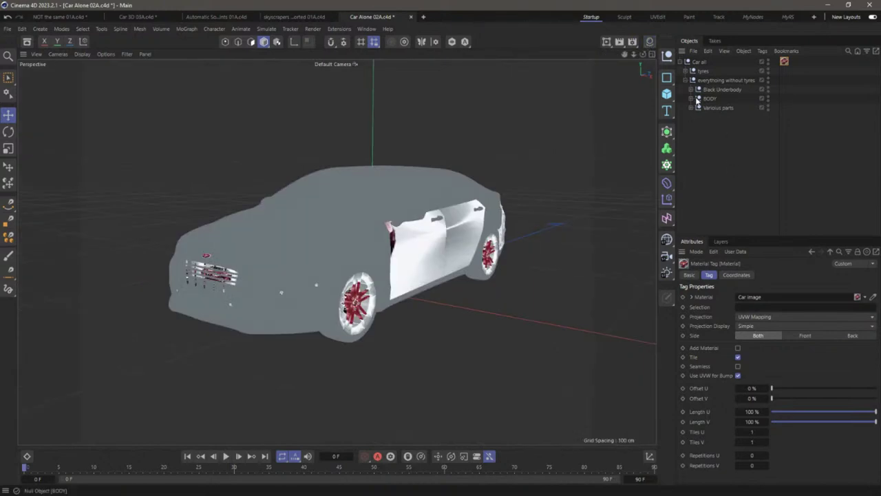
Add a camera from the current view and look through it.
{"action": "left_click", "coordinate": [668, 257]}
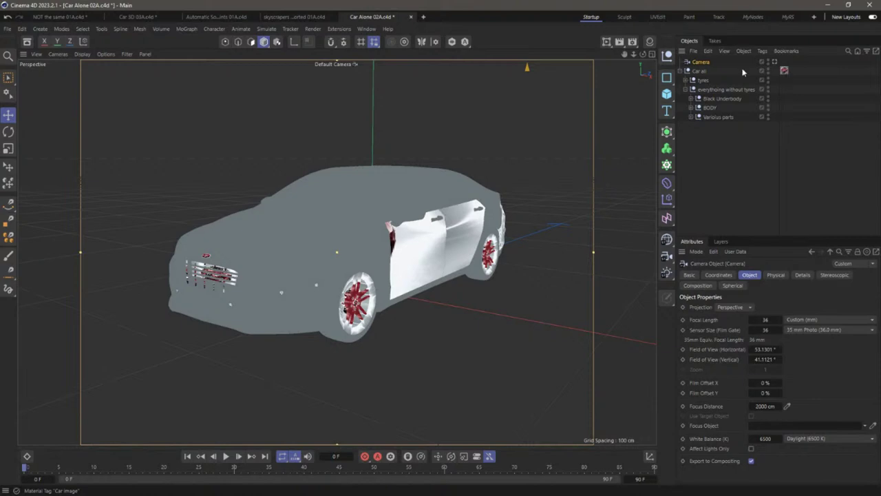
{"action": "left_click", "coordinate": [773, 62]}
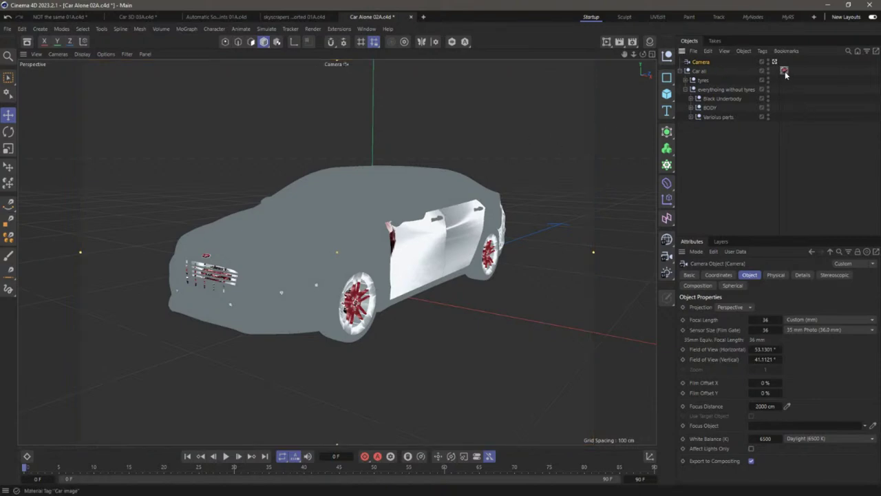
Set the Car all material tag's projection to Camera Mapping, using the new camera as the projecting camera.
{"action": "left_click", "coordinate": [784, 71]}
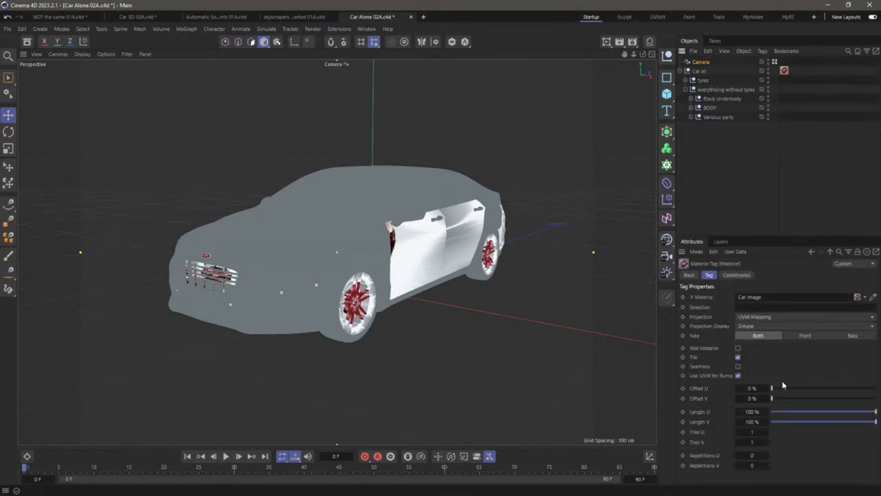
{"action": "left_click", "coordinate": [754, 316]}
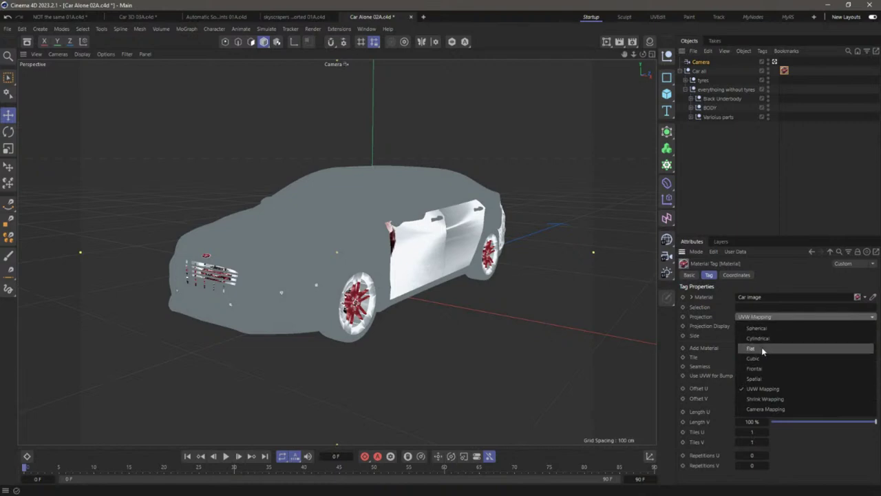
{"action": "left_click", "coordinate": [767, 409]}
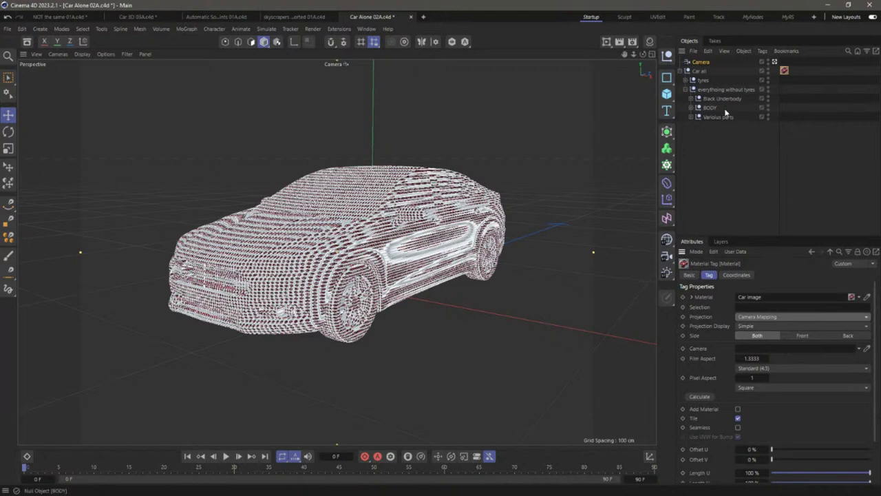
{"action": "left_click_drag", "start_coordinate": [700, 62], "coordinate": [762, 349]}
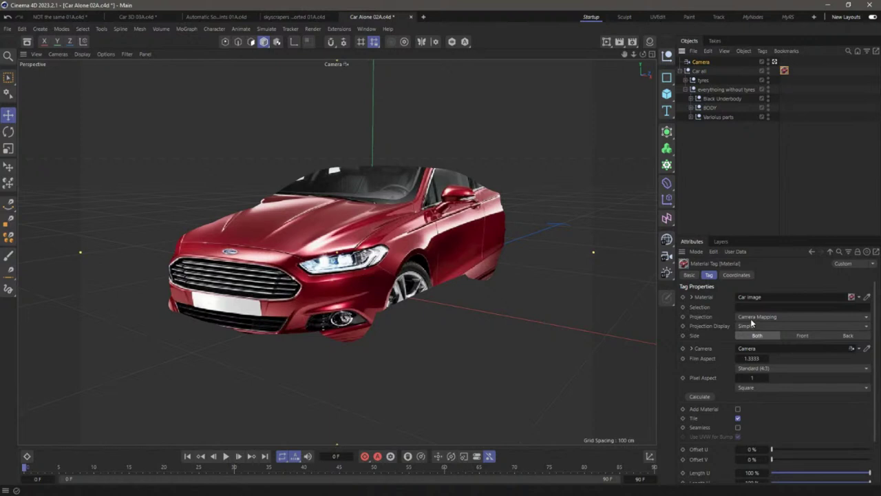
Set the Car all material tag's projection to Frontal and test it by changing the viewing angle.
{"action": "left_click", "coordinate": [751, 318]}
{"action": "left_click", "coordinate": [756, 369]}
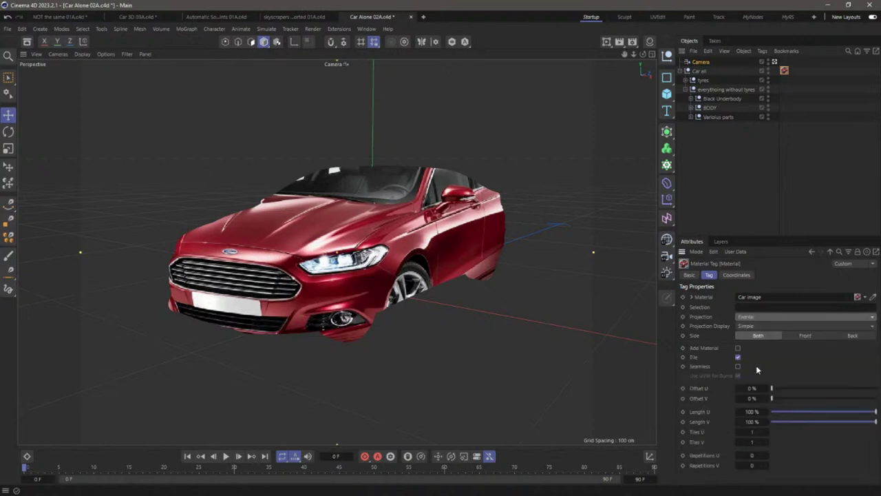
{"action": "mouse_move", "coordinate": [440, 236]}
{"action": "left_mouse_down", "text": "alt"}
{"action": "mouse_move", "coordinate": [418, 237]}
{"action": "mouse_move", "coordinate": [428, 237]}
{"action": "left_mouse_up", "text": "alt"}
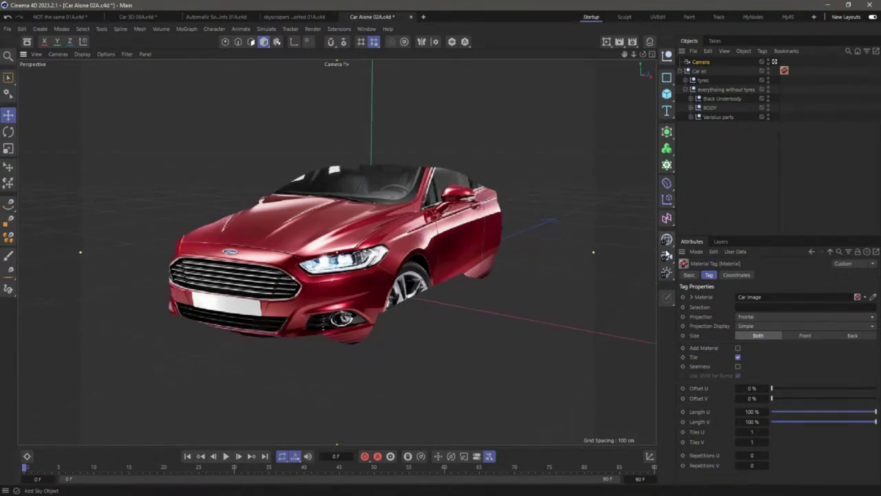
Add a second camera, compare the frontal projection through both cameras, and delete the second camera.
{"action": "left_click", "coordinate": [666, 256]}
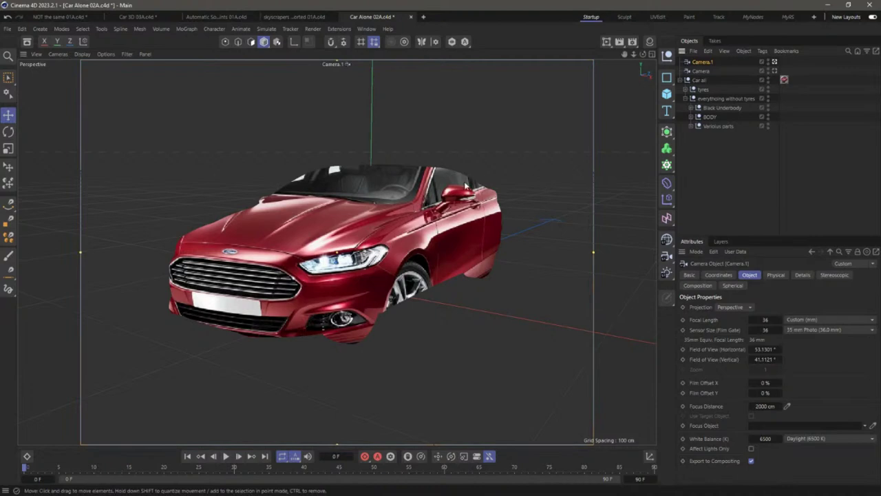
{"action": "left_click", "coordinate": [773, 71]}
{"action": "left_click", "coordinate": [773, 62]}
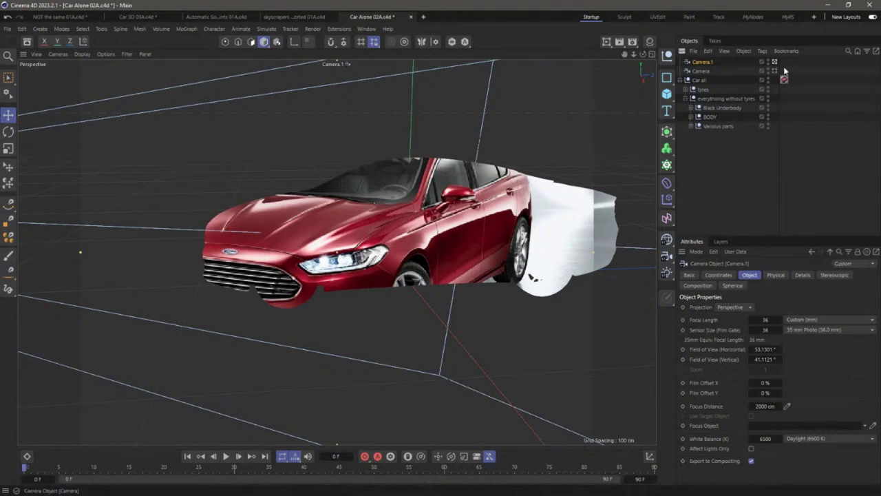
{"action": "key", "text": "Delete"}
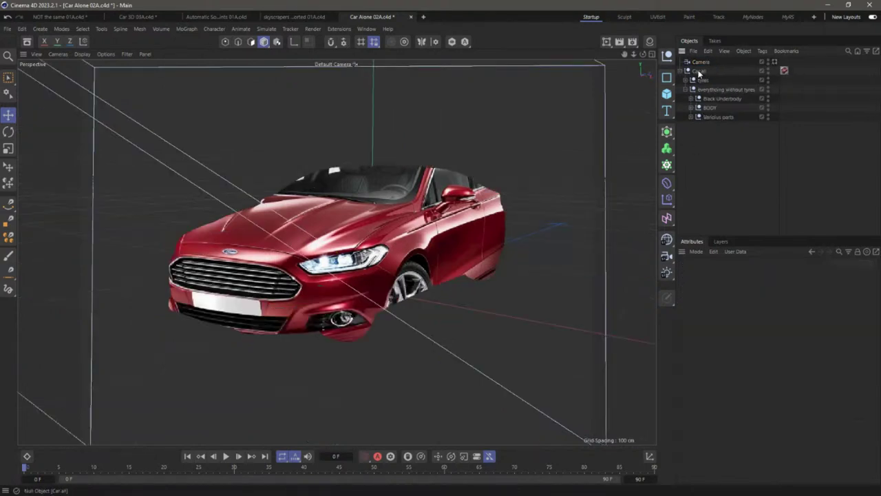
Set the Car all material tag to Camera Mapping through Camera, calculate the mapping, and test the projection from another viewing angle.
{"action": "left_click", "coordinate": [775, 61]}
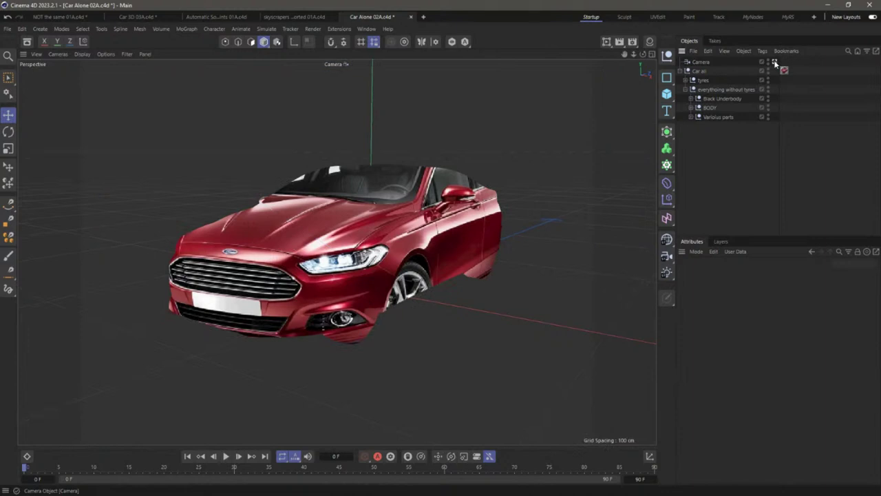
{"action": "left_click", "coordinate": [784, 71]}
{"action": "left_click", "coordinate": [761, 317]}
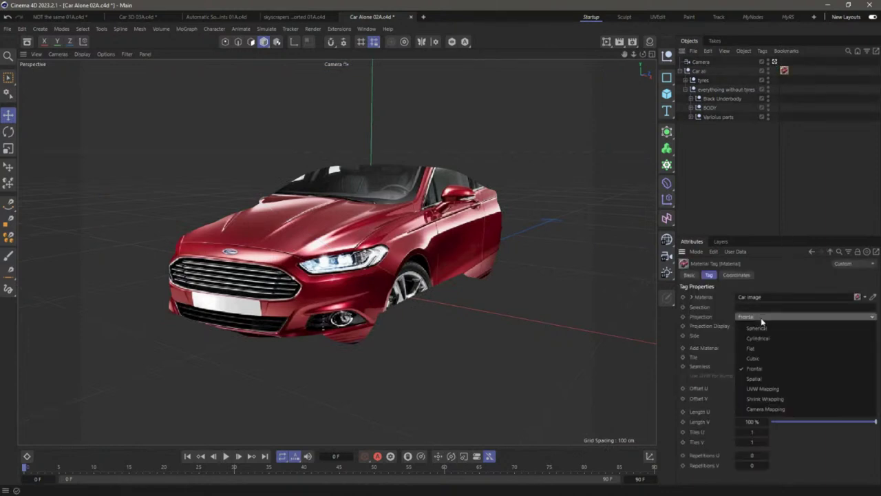
{"action": "left_click", "coordinate": [779, 413]}
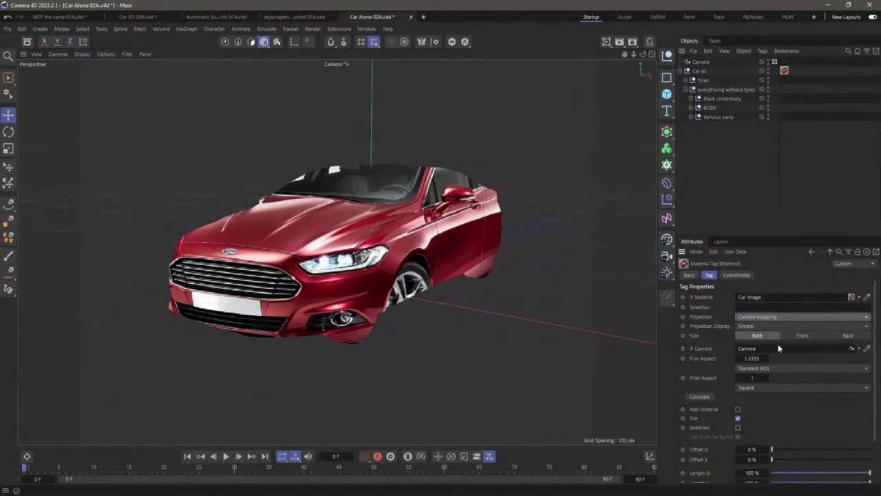
{"action": "left_click", "coordinate": [699, 397]}
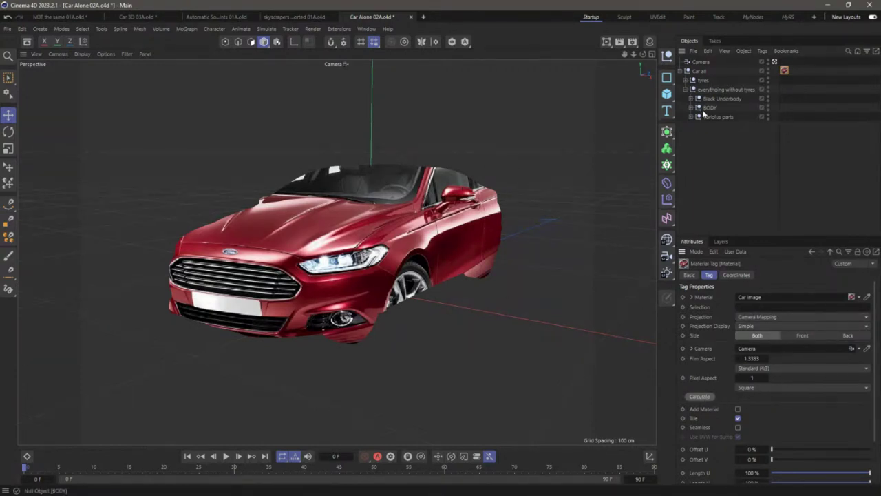
{"action": "left_click", "coordinate": [774, 62]}
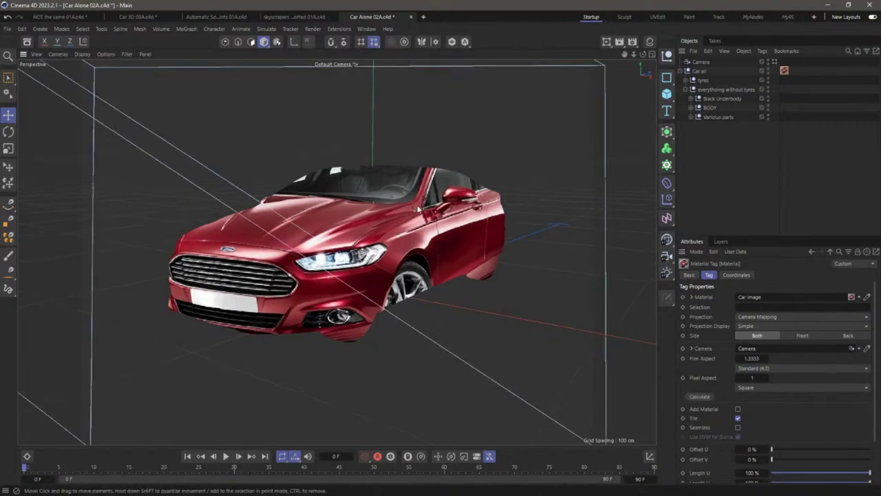
{"action": "left_click_drag", "start_coordinate": [372, 159], "coordinate": [419, 199], "text": "alt"}
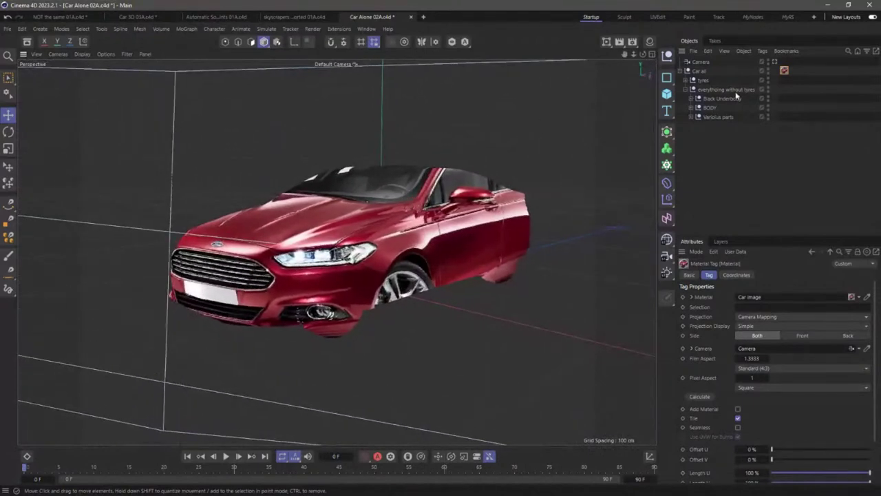
Look through the camera and reposition it so the car model's silhouette matches the projected photo.
{"action": "left_click", "coordinate": [774, 62]}
{"action": "left_click", "coordinate": [702, 63]}
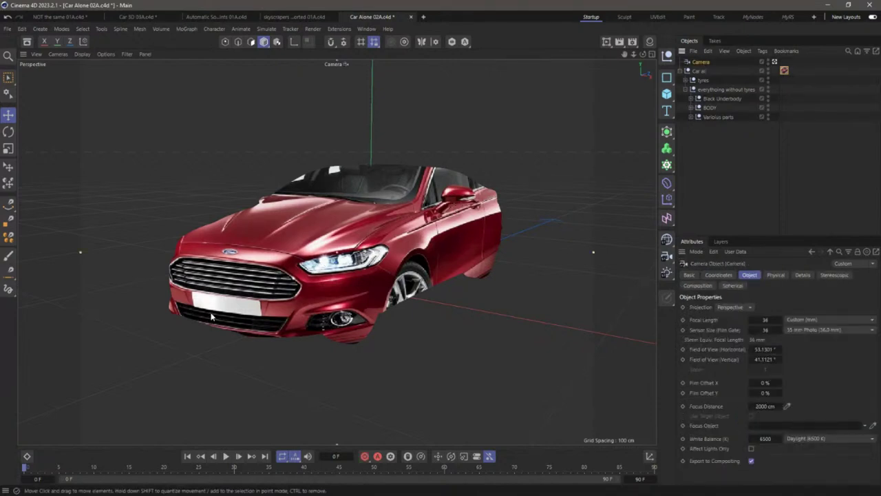
{"action": "left_click_drag", "start_coordinate": [187, 319], "coordinate": [203, 308], "text": "alt"}
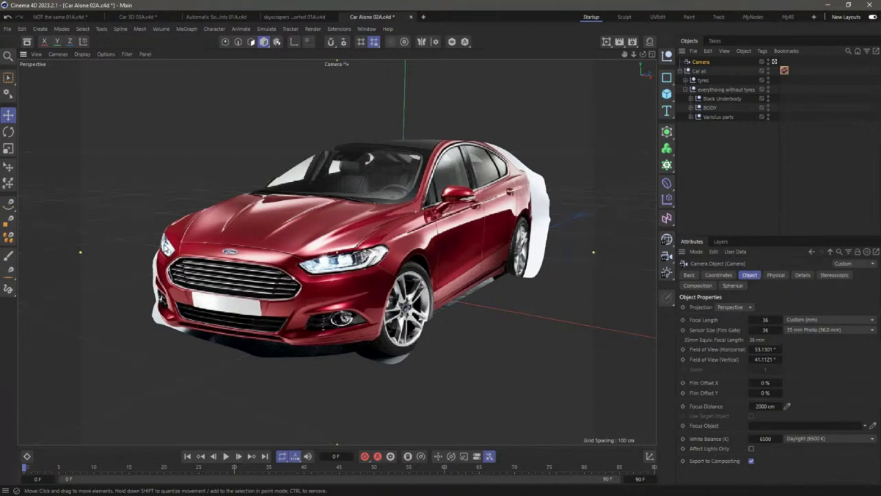
{"action": "left_click_drag", "start_coordinate": [165, 254], "coordinate": [163, 245], "text": "alt"}
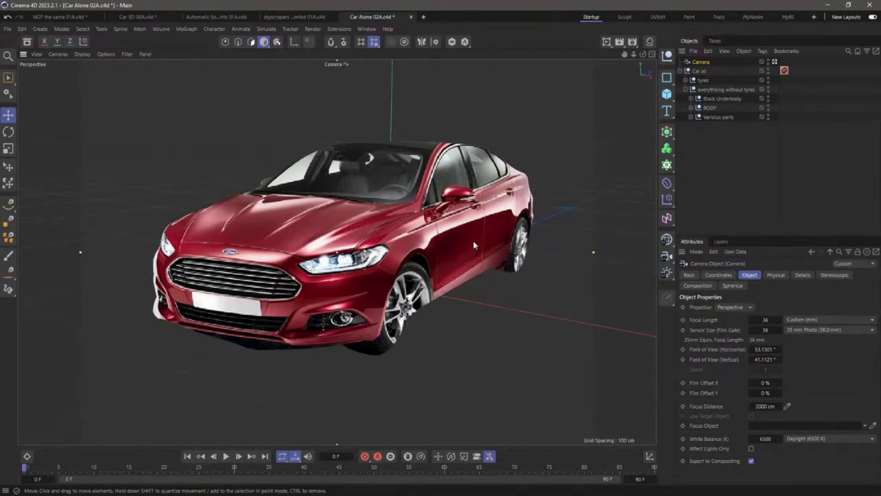
Set the camera's focal length to 55 mm and realign the camera so the model fits the projected car photo.
{"action": "left_click", "coordinate": [772, 330]}
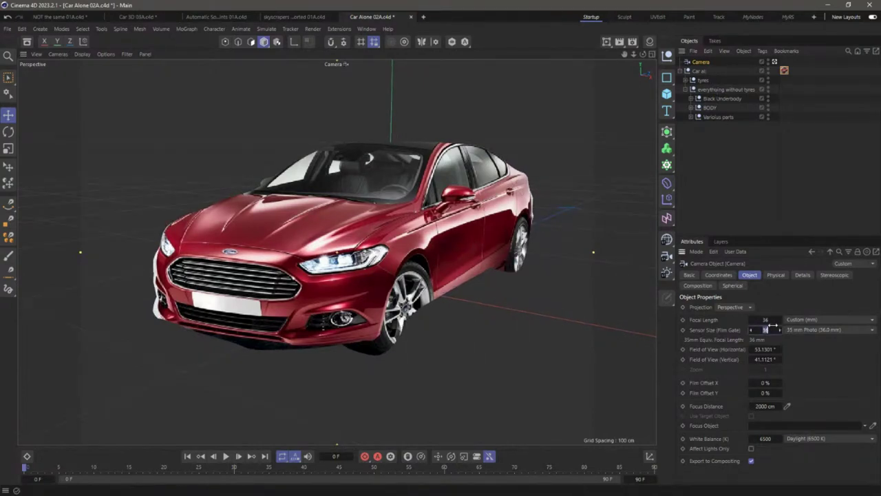
{"action": "left_click", "coordinate": [768, 320]}
{"action": "type", "text": "55"}
{"action": "key", "text": "Return"}
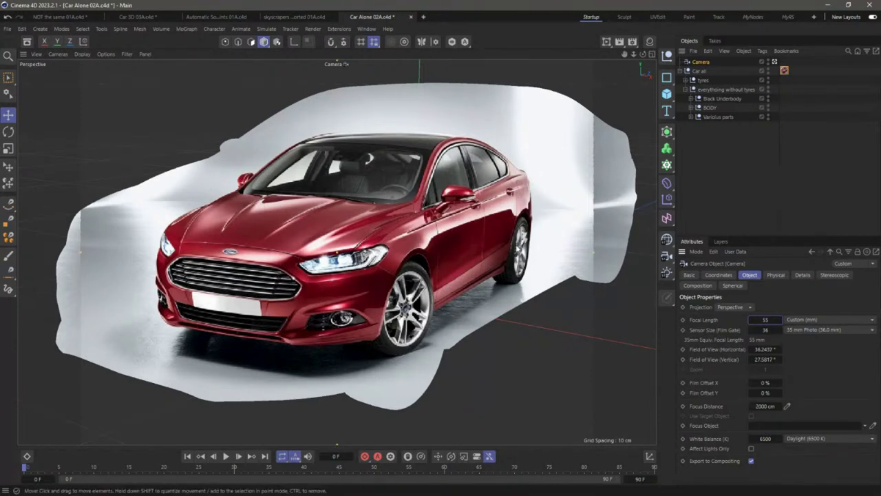
{"action": "left_click_drag", "start_coordinate": [210, 227], "coordinate": [168, 248], "text": "alt"}
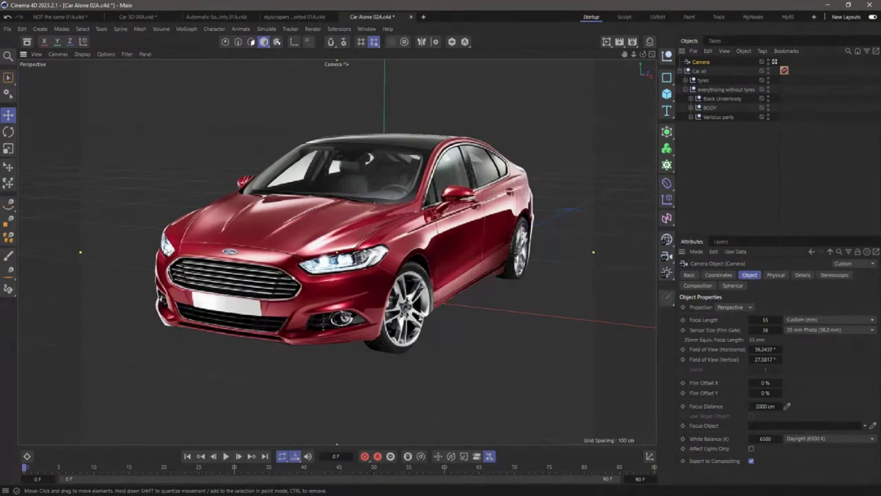
Rename the camera "you're fired!".
{"action": "double_click", "coordinate": [702, 61]}
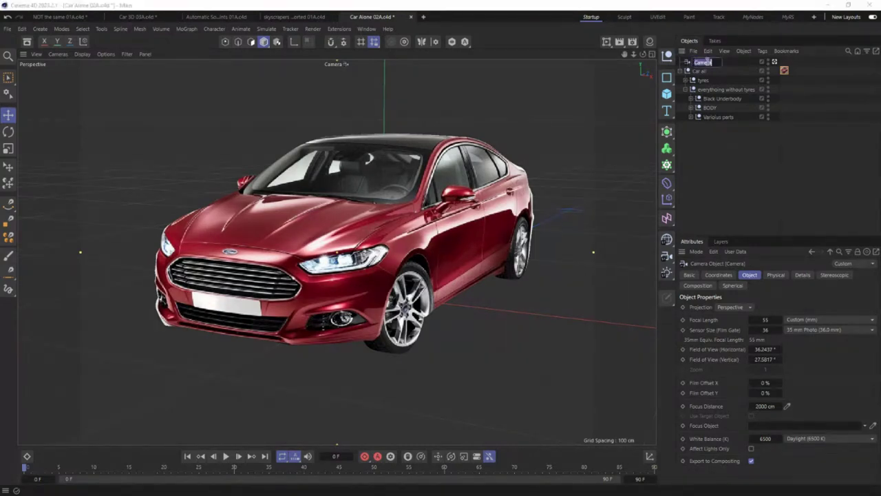
{"action": "type", "text": "you're fired!"}
{"action": "key", "text": "Return"}
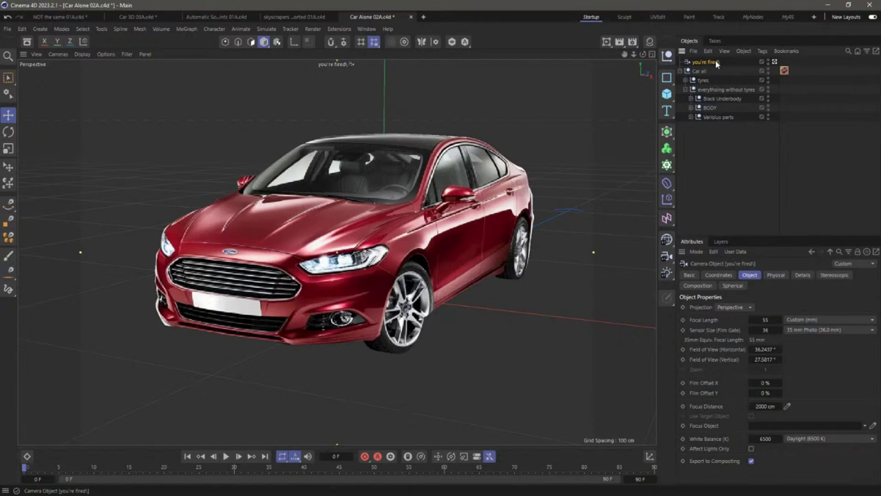
{"action": "left_click", "coordinate": [724, 65]}
{"action": "left_click", "coordinate": [718, 62]}
Leave the camera view and examine the projected car from other angles, including around the front wheel.
{"action": "left_click", "coordinate": [774, 62]}
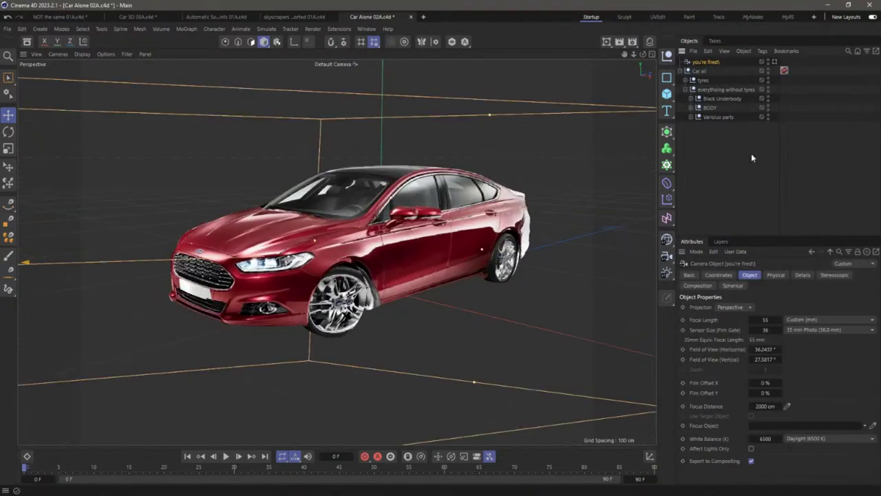
{"action": "left_click", "coordinate": [576, 212]}
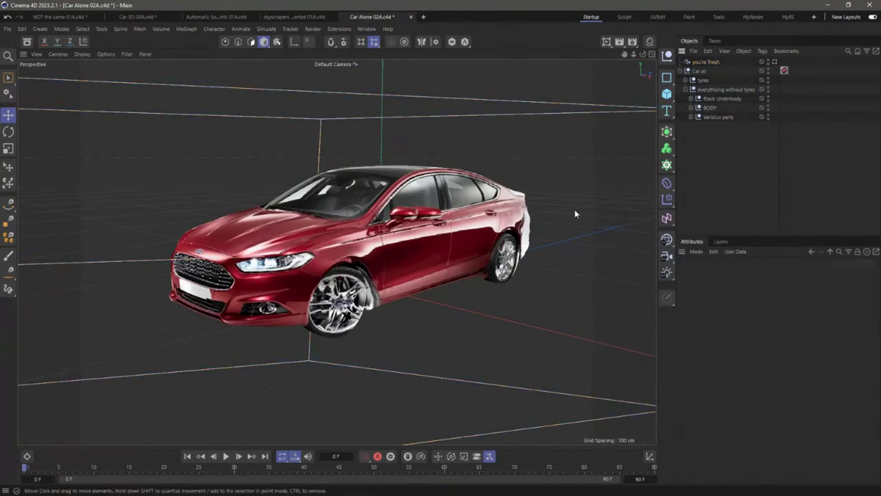
{"action": "left_click_drag", "start_coordinate": [576, 213], "coordinate": [466, 230], "text": "alt"}
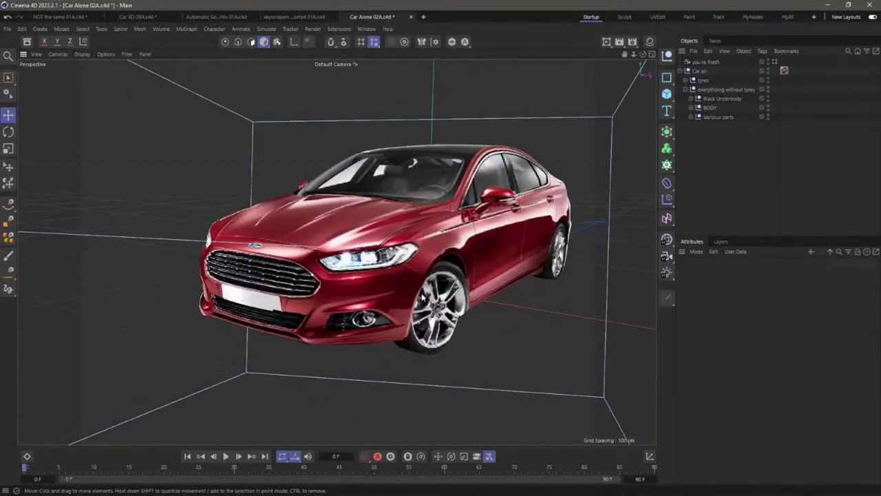
{"action": "left_click_drag", "start_coordinate": [424, 298], "coordinate": [429, 291], "text": "alt"}
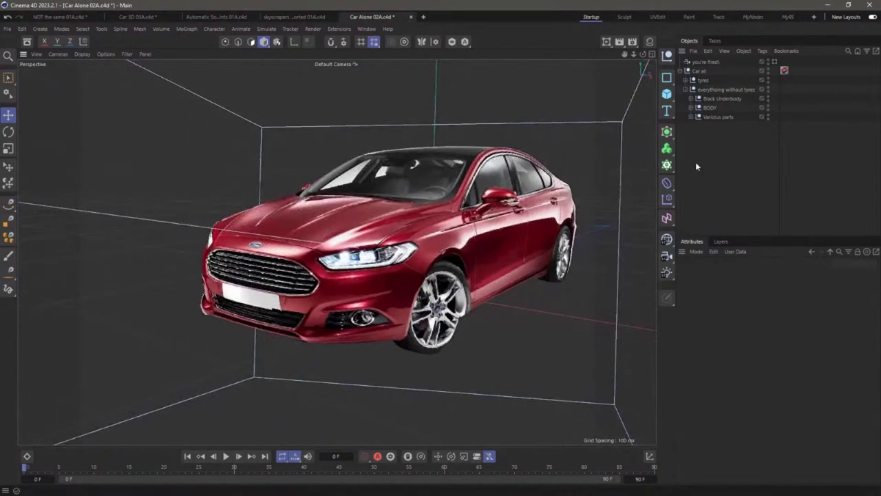
Try moving the tyres group sideways out of the body and undo the move.
{"action": "left_click", "coordinate": [688, 81]}
{"action": "left_click", "coordinate": [495, 269]}
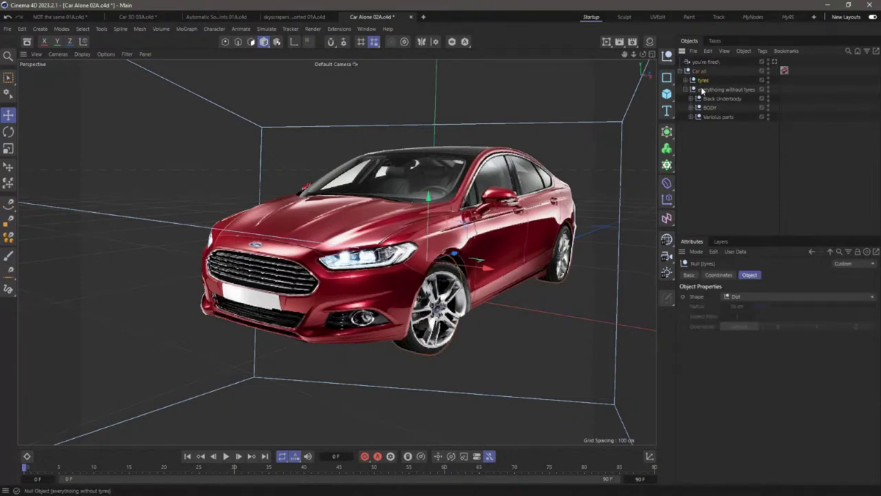
{"action": "left_click_drag", "start_coordinate": [486, 269], "coordinate": [513, 313]}
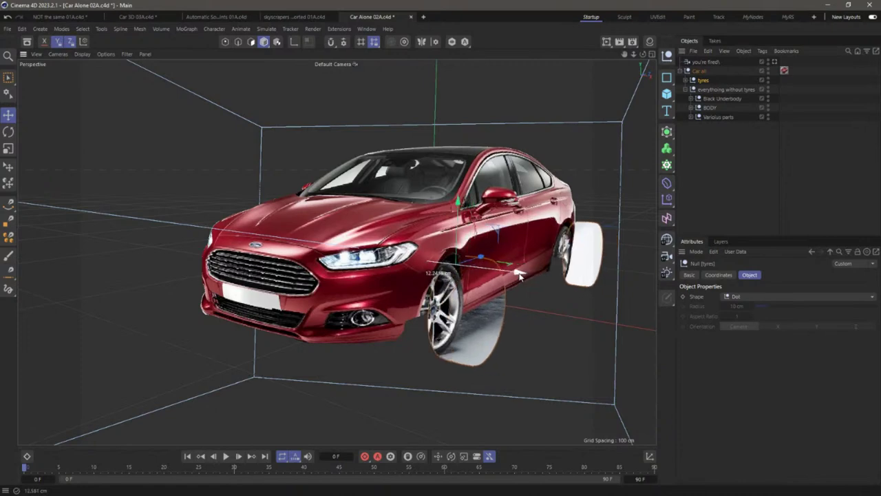
{"action": "key", "text": "ctrl+z"}
Display the model with Gouraud Shading (Lines) and examine the mesh density around the front wheel and body.
{"action": "left_click", "coordinate": [80, 54]}
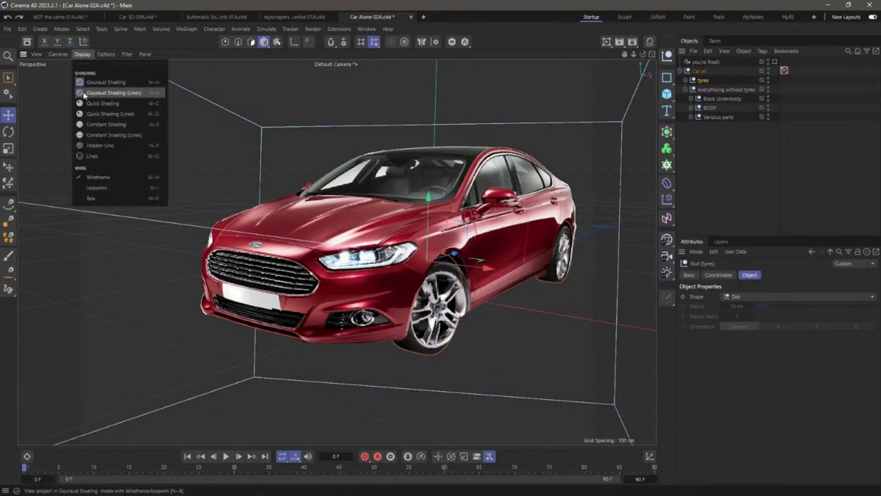
{"action": "left_click", "coordinate": [114, 91]}
{"action": "scroll", "coordinate": [449, 328], "scroll_direction": "up", "scroll_amount": 8}
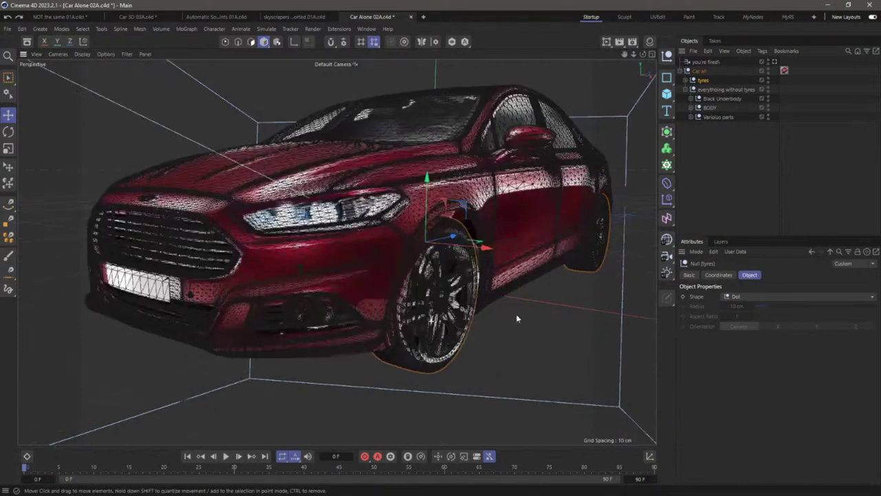
{"action": "scroll", "coordinate": [458, 332], "scroll_direction": "down", "scroll_amount": 4}
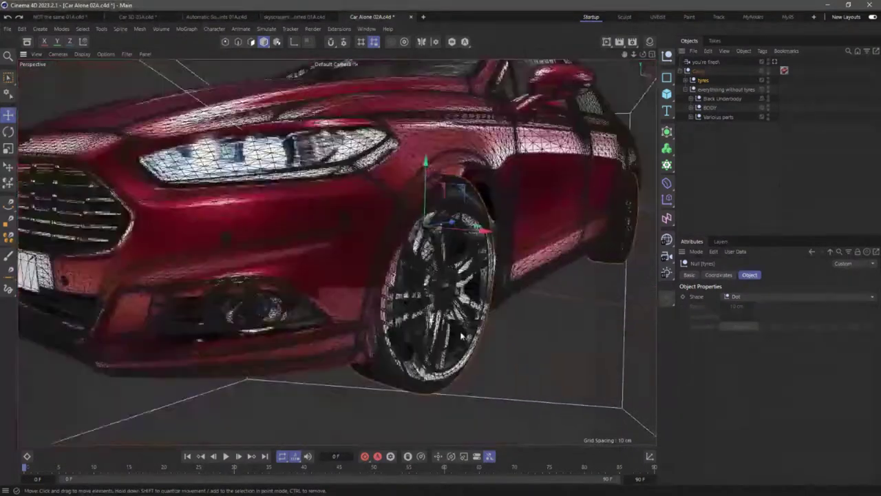
{"action": "scroll", "coordinate": [461, 335], "scroll_direction": "down", "scroll_amount": 5}
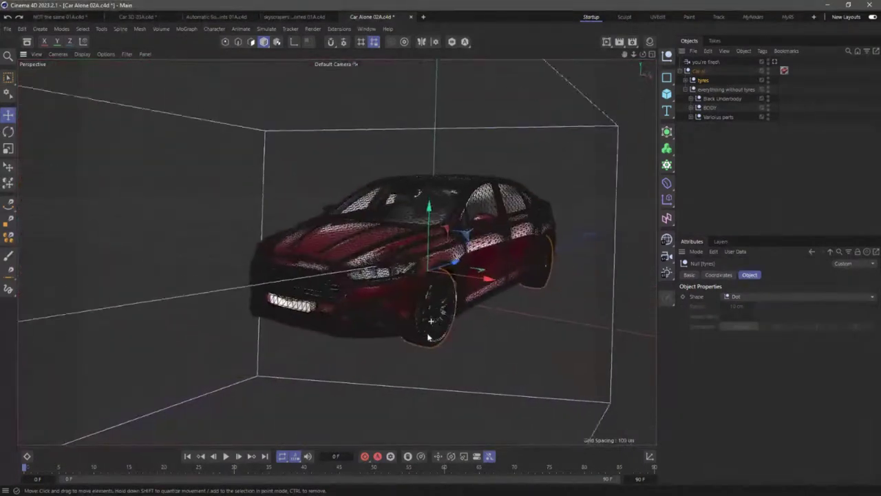
Search the Asset Browser for "car", then clear the search and close the browser.
{"action": "left_click", "coordinate": [27, 42]}
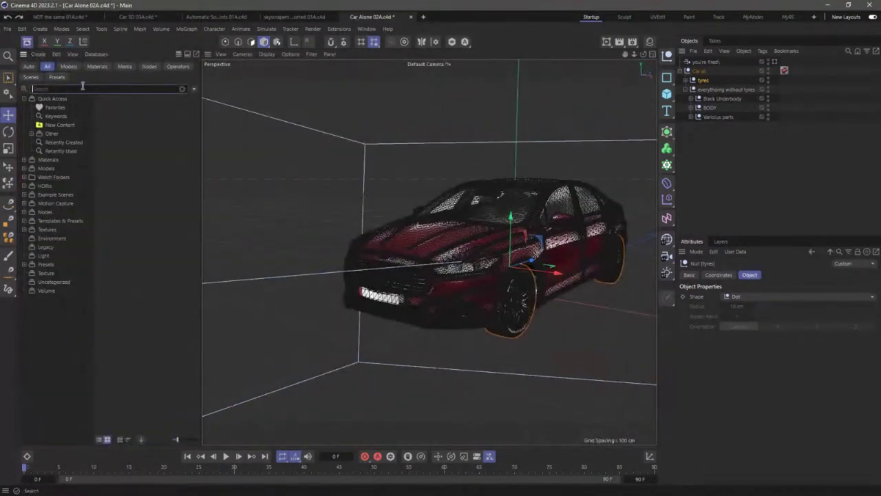
{"action": "type", "text": "car"}
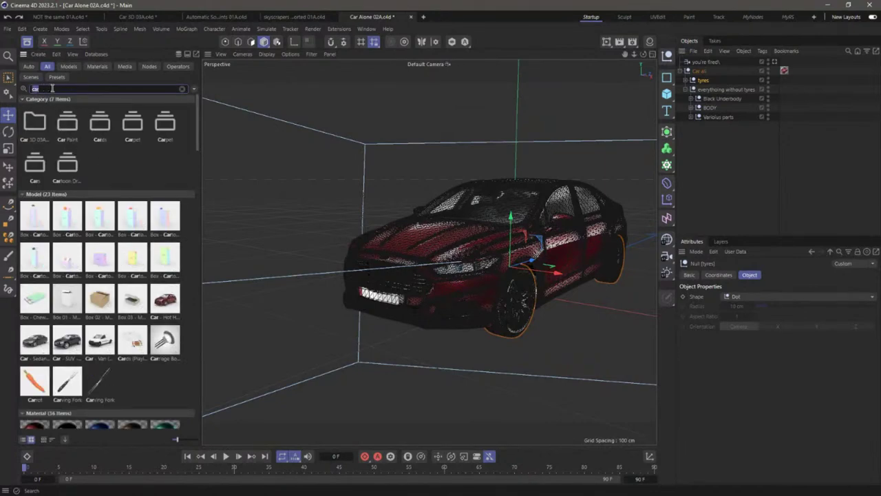
{"action": "key", "text": "BackSpace"}
{"action": "left_click", "coordinate": [26, 41]}
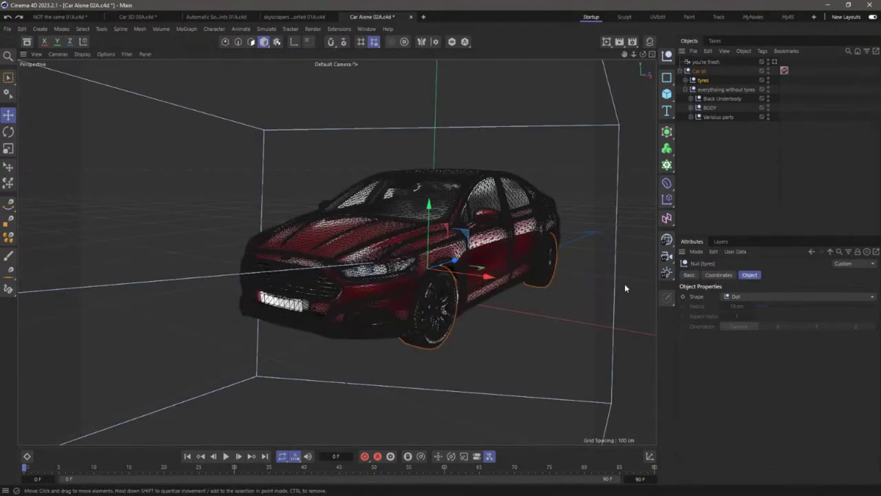
Hide the tyres group in the viewport and set the display back to Gouraud Shading.
{"action": "left_click", "coordinate": [768, 80]}
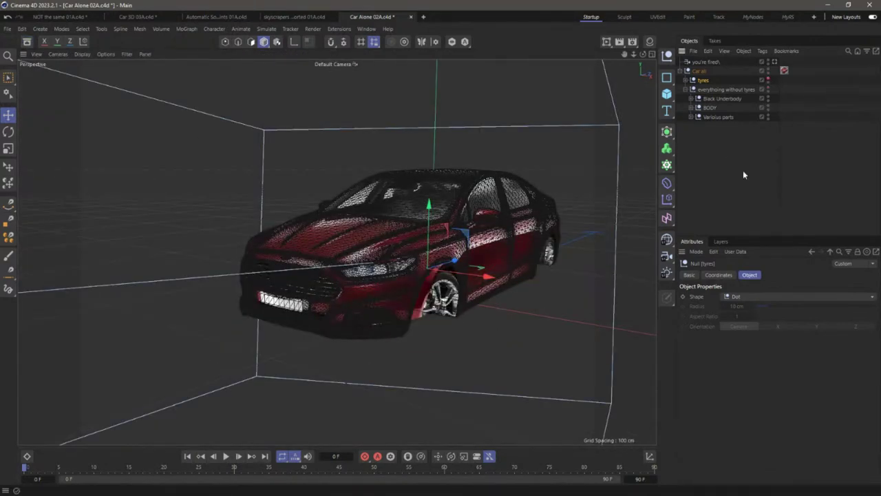
{"action": "left_click", "coordinate": [743, 171]}
{"action": "left_click", "coordinate": [82, 54]}
{"action": "left_click", "coordinate": [97, 84]}
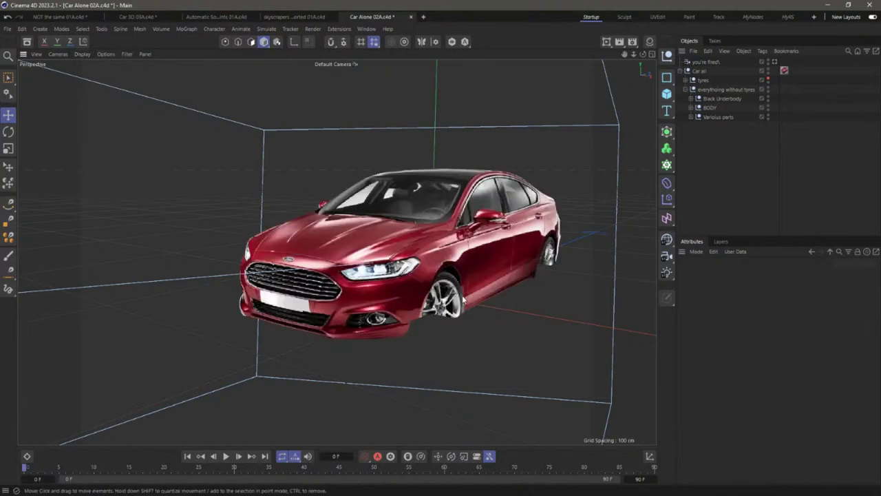
Create a black material with the Color and Reflectance channels off and apply it to the Black Underbody group.
{"action": "left_click_drag", "start_coordinate": [434, 252], "coordinate": [453, 291], "text": "alt"}
{"action": "scroll", "coordinate": [453, 292], "scroll_direction": "up", "scroll_amount": 6}
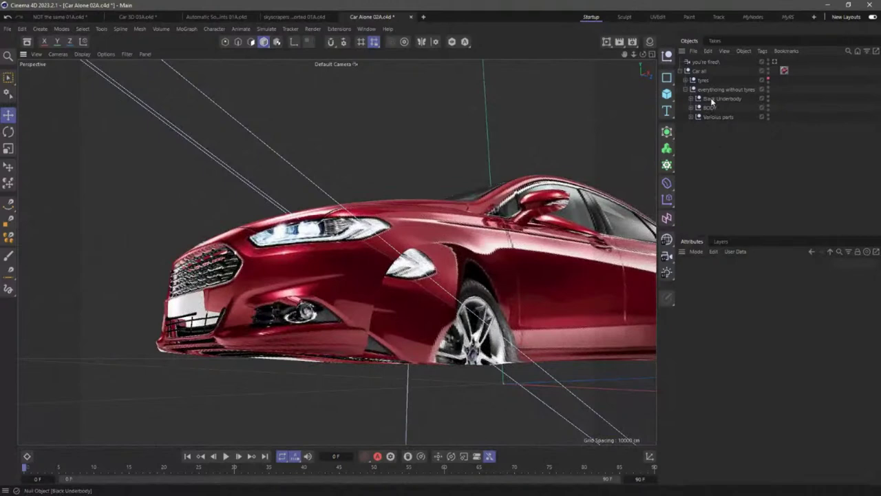
{"action": "left_click", "coordinate": [712, 102]}
{"action": "left_click_drag", "start_coordinate": [492, 256], "coordinate": [496, 276]}
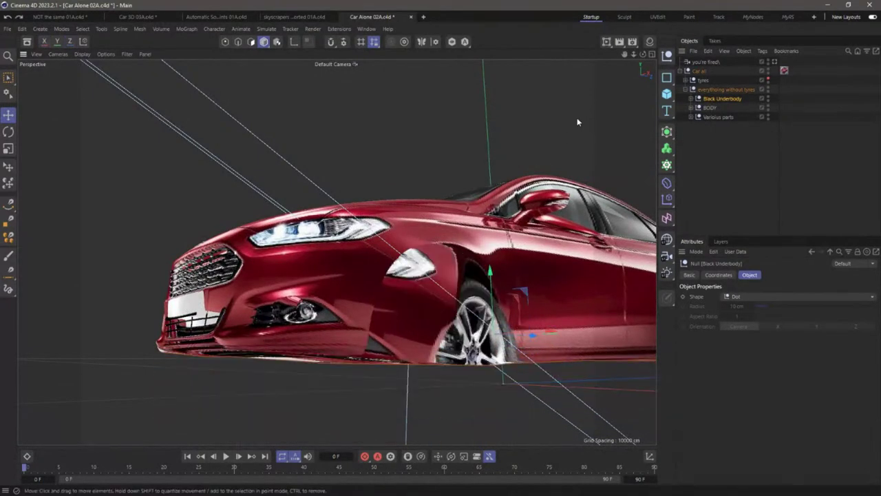
{"action": "left_click", "coordinate": [649, 43]}
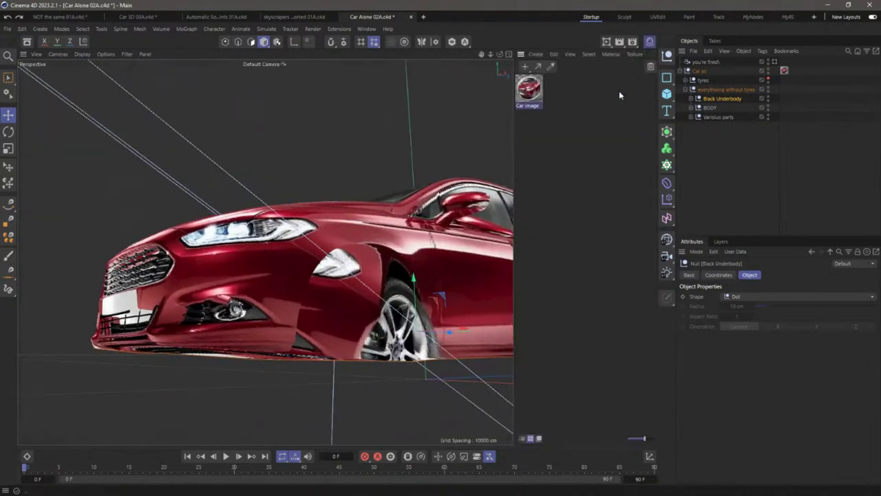
{"action": "double_click", "coordinate": [580, 117]}
{"action": "double_click", "coordinate": [529, 94]}
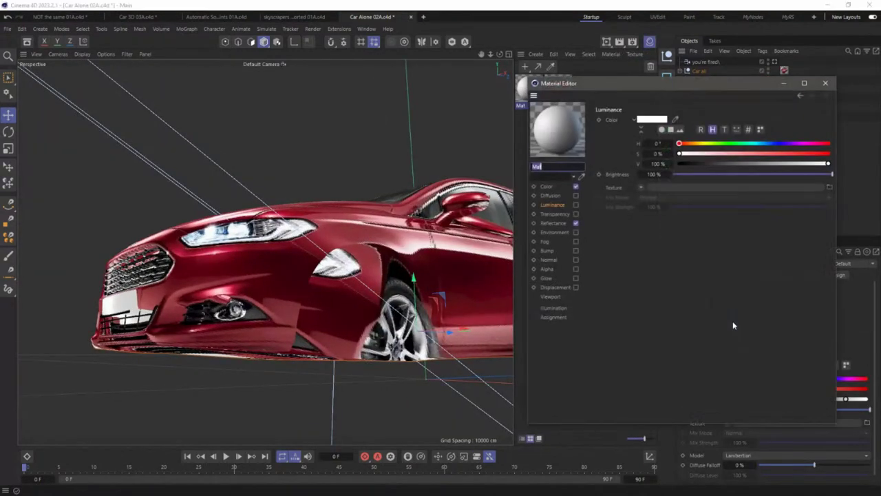
{"action": "left_click", "coordinate": [575, 223]}
{"action": "left_click", "coordinate": [576, 186]}
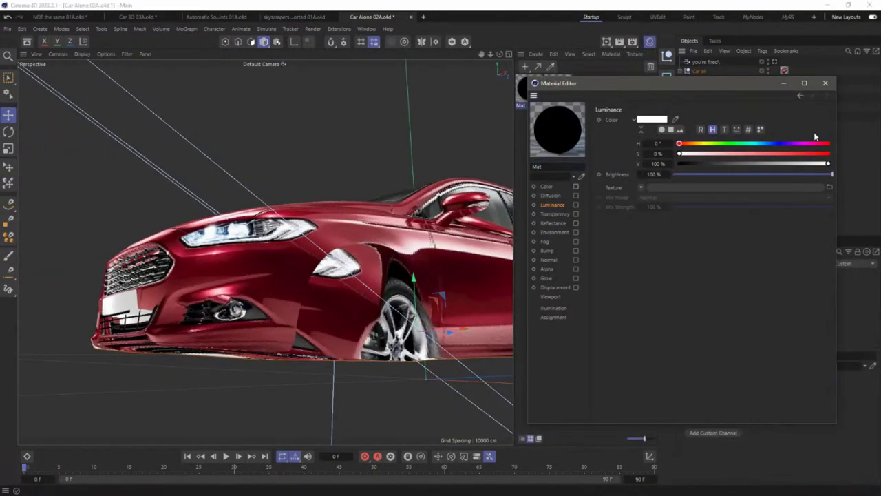
{"action": "left_click", "coordinate": [825, 84]}
{"action": "left_click_drag", "start_coordinate": [529, 94], "coordinate": [723, 99]}
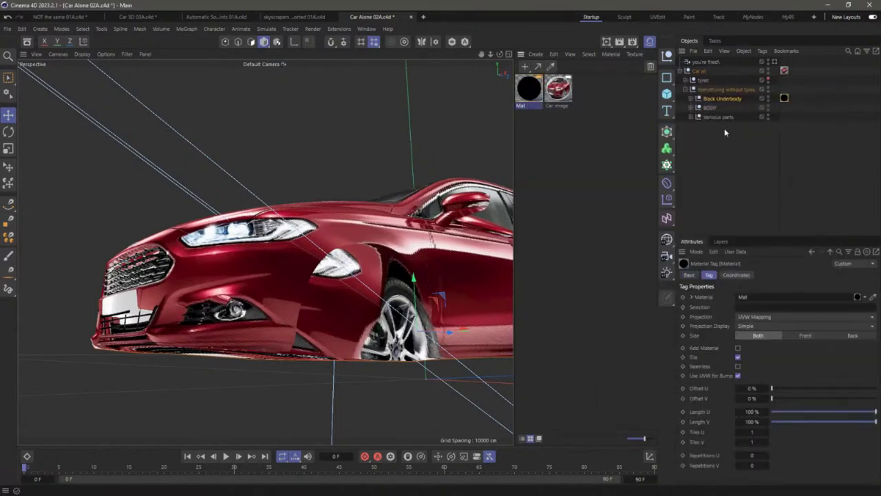
Hide the Material Manager and inspect the black wheel arches and the projected texture around the front wheel opening.
{"action": "left_click", "coordinate": [705, 216]}
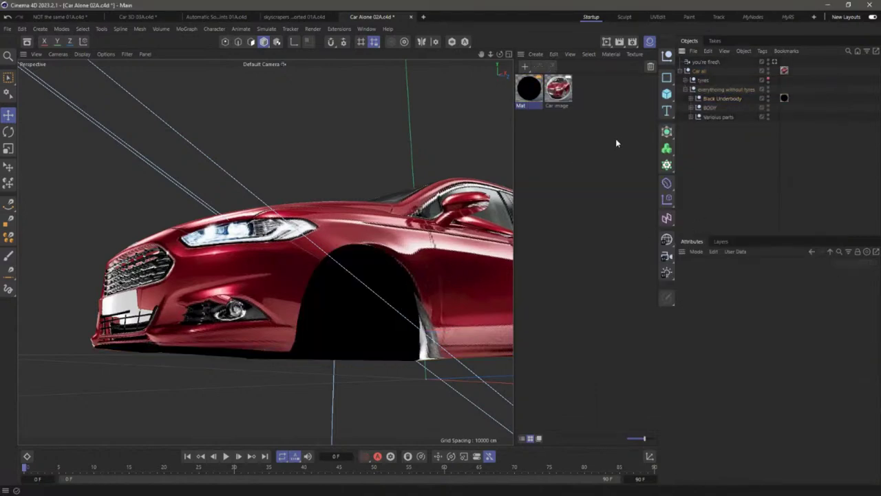
{"action": "left_click", "coordinate": [645, 43]}
{"action": "left_click_drag", "start_coordinate": [482, 172], "coordinate": [473, 251], "text": "alt"}
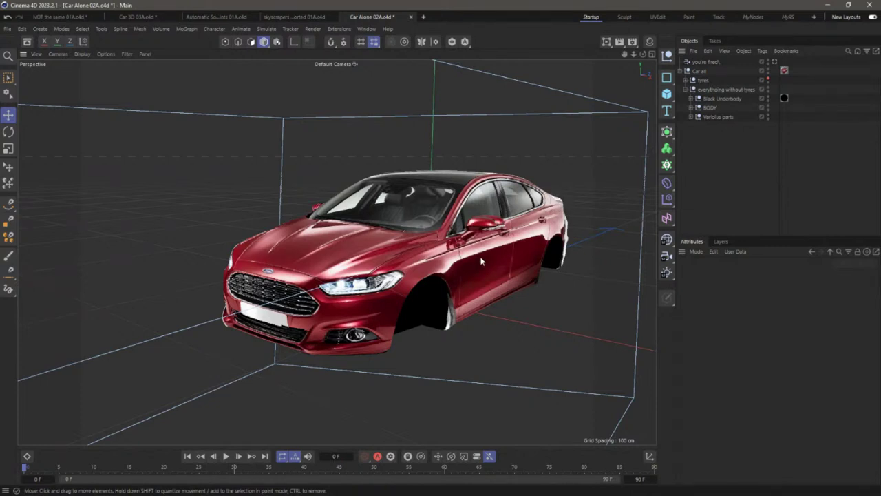
{"action": "left_click_drag", "start_coordinate": [481, 261], "coordinate": [486, 264], "text": "alt"}
{"action": "scroll", "coordinate": [447, 313], "scroll_direction": "up", "scroll_amount": 2}
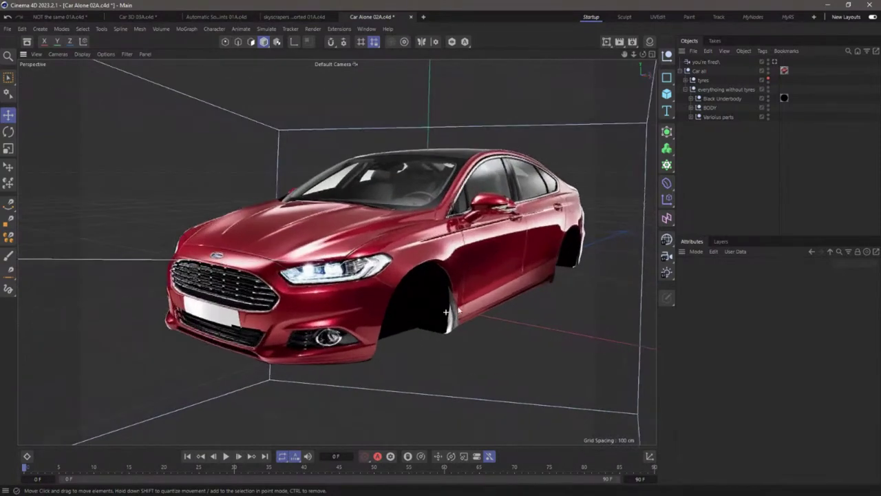
{"action": "scroll", "coordinate": [456, 304], "scroll_direction": "down", "scroll_amount": 2}
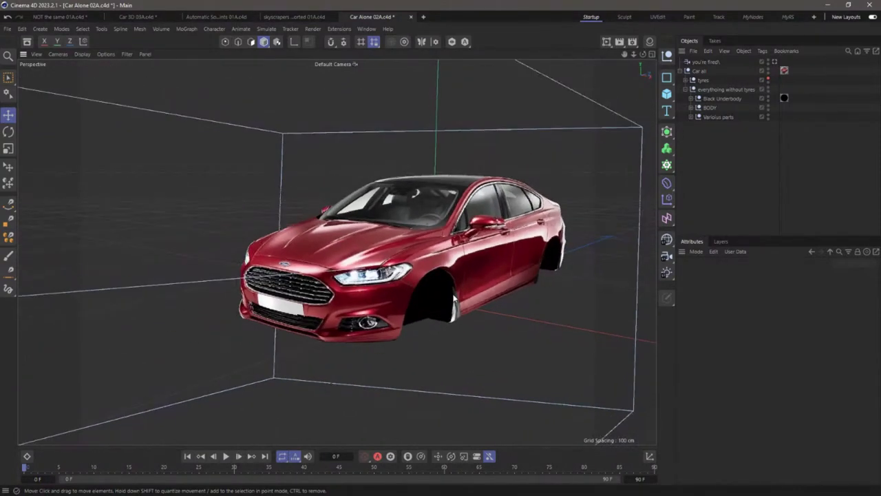
Switch to Photoshop and touch up the body edge behind the front wheel with the black Brush in Car image no wheels 01A.psd.
{"action": "key", "text": "alt+Tab"}
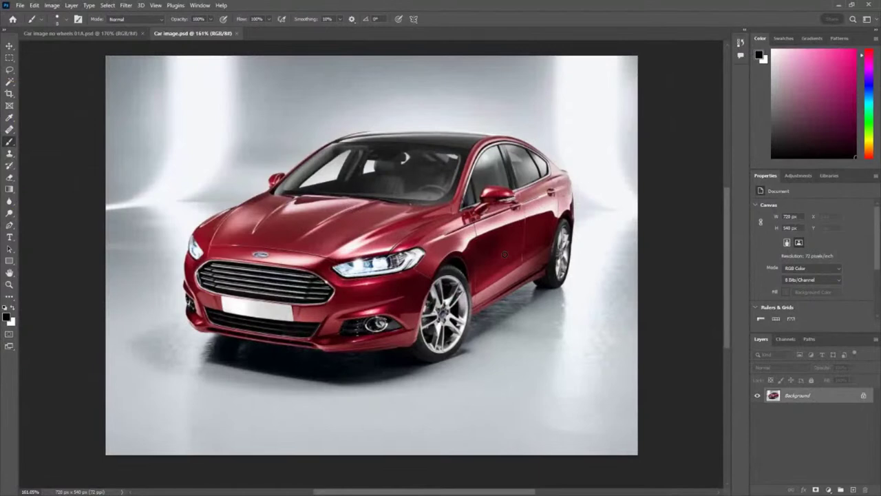
{"action": "left_click", "coordinate": [90, 35]}
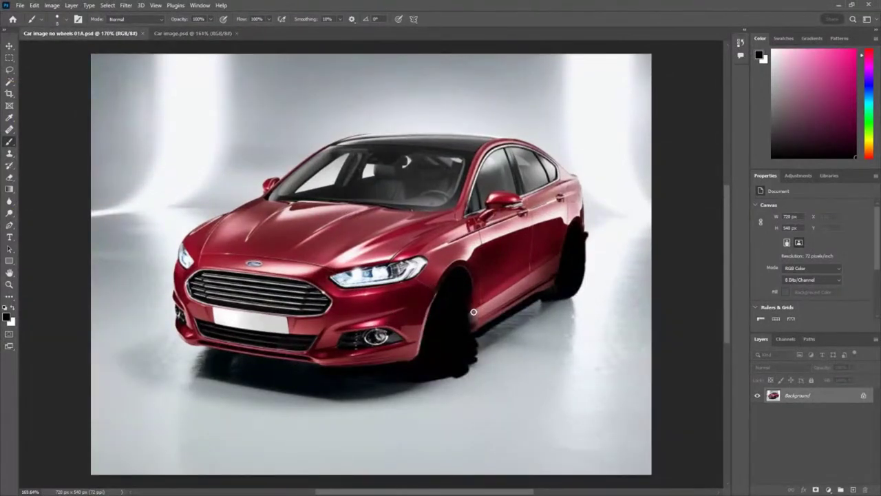
{"action": "key", "text": "2"}
{"action": "left_click_drag", "start_coordinate": [474, 312], "coordinate": [502, 308]}
{"action": "key", "text": "ctrl+z"}
{"action": "left_click_drag", "start_coordinate": [466, 309], "coordinate": [467, 291]}
{"action": "left_click", "coordinate": [211, 20]}
{"action": "left_click_drag", "start_coordinate": [210, 32], "coordinate": [466, 291]}
{"action": "left_click_drag", "start_coordinate": [471, 321], "coordinate": [466, 345]}
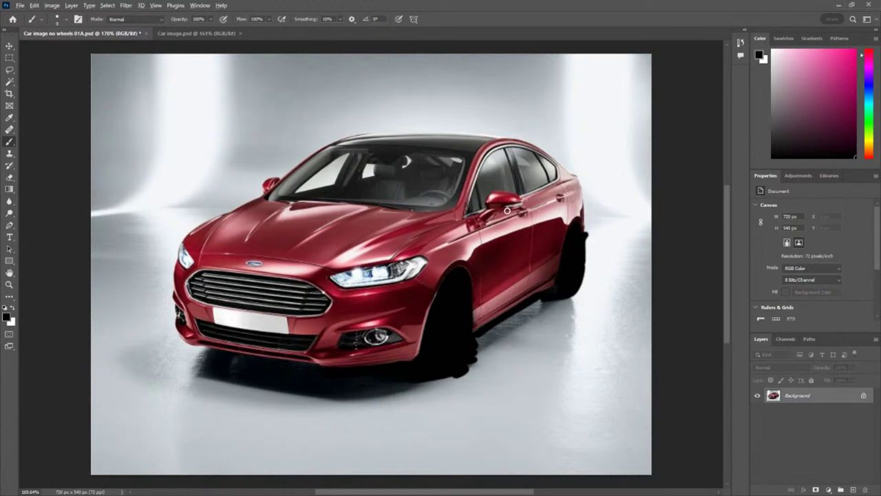
Paint over the driver-side door mirror with the Healing Brush, using sampled window and door areas to remove it.
{"action": "scroll", "coordinate": [508, 210], "scroll_direction": "up", "scroll_amount": 4, "text": "alt"}
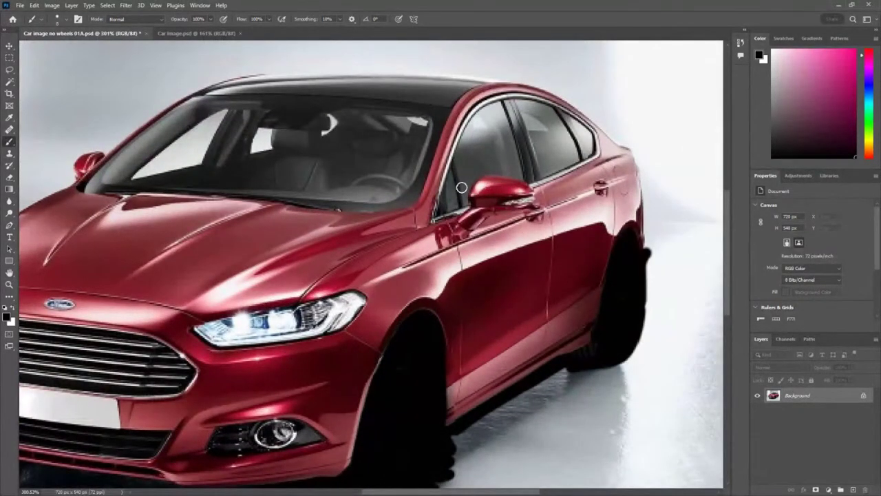
{"action": "left_click", "coordinate": [9, 129]}
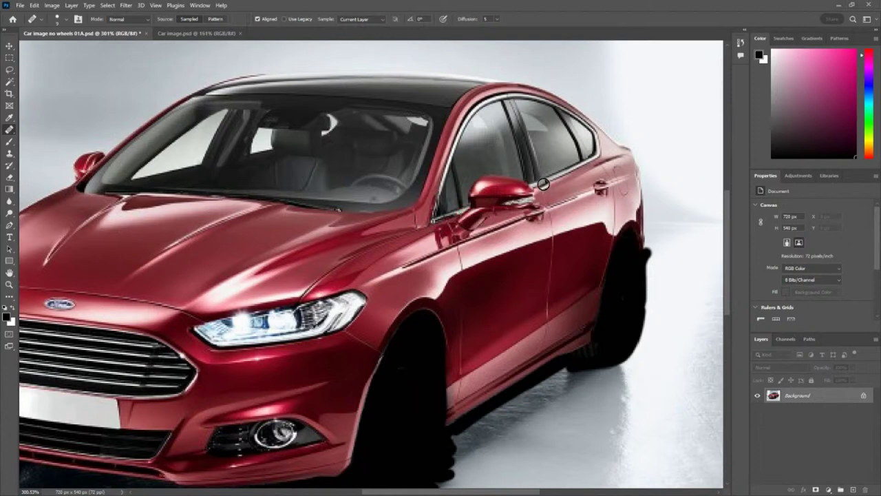
{"action": "mouse_move", "coordinate": [544, 184]}
{"action": "left_mouse_down"}
{"action": "mouse_move", "coordinate": [470, 200]}
{"action": "mouse_move", "coordinate": [499, 195]}
{"action": "mouse_move", "coordinate": [508, 181]}
{"action": "mouse_move", "coordinate": [498, 192]}
{"action": "mouse_move", "coordinate": [509, 223]}
{"action": "mouse_move", "coordinate": [472, 206]}
{"action": "left_mouse_up"}
{"action": "mouse_move", "coordinate": [553, 188]}
{"action": "left_mouse_down"}
{"action": "mouse_move", "coordinate": [484, 208]}
{"action": "mouse_move", "coordinate": [550, 181]}
{"action": "mouse_move", "coordinate": [515, 201]}
{"action": "mouse_move", "coordinate": [471, 204]}
{"action": "mouse_move", "coordinate": [527, 195]}
{"action": "mouse_move", "coordinate": [555, 177]}
{"action": "mouse_move", "coordinate": [489, 204]}
{"action": "mouse_move", "coordinate": [503, 215]}
{"action": "mouse_move", "coordinate": [484, 234]}
{"action": "left_mouse_up"}
Paint a bright green smiley face on the windscreen with the Brush and save the image.
{"action": "left_click", "coordinate": [10, 141]}
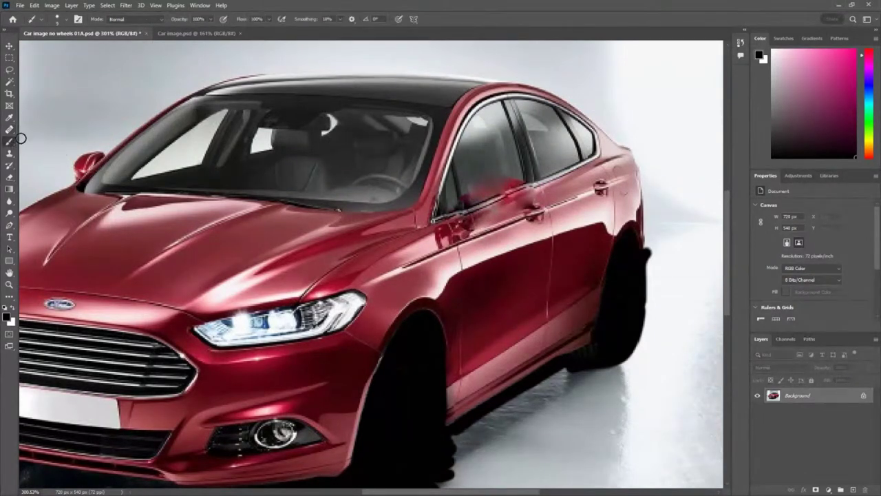
{"action": "left_click", "coordinate": [253, 128]}
{"action": "left_click", "coordinate": [872, 120]}
{"action": "left_click", "coordinate": [830, 127]}
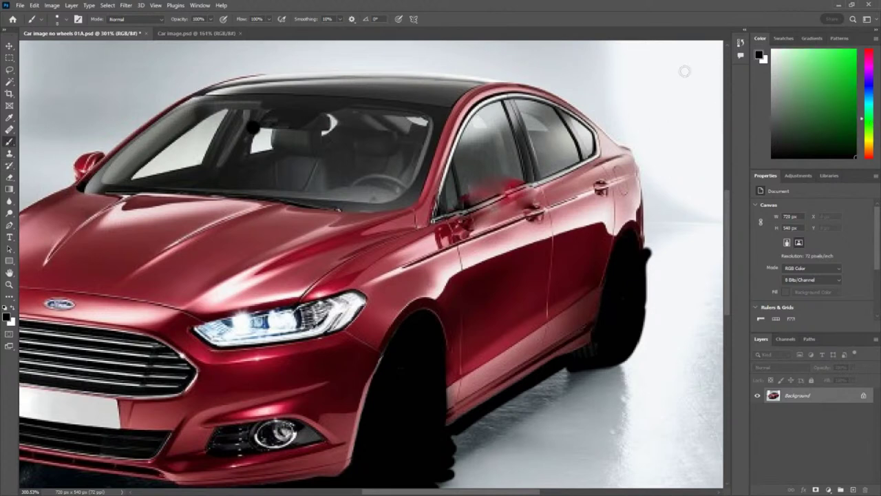
{"action": "left_click", "coordinate": [266, 118]}
{"action": "left_click", "coordinate": [293, 121]}
{"action": "mouse_move", "coordinate": [274, 129]}
{"action": "left_mouse_down"}
{"action": "mouse_move", "coordinate": [246, 149]}
{"action": "mouse_move", "coordinate": [286, 158]}
{"action": "left_mouse_up"}
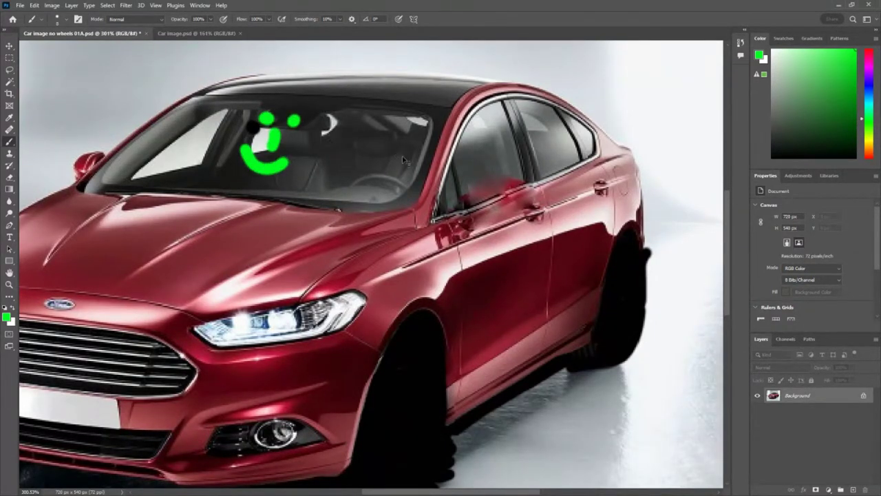
{"action": "key", "text": "ctrl+s"}
Switch to Cinema 4D, set the Car image material's Luminance texture to Car image no wheels 01A.psd and reload the image.
{"action": "key", "text": "alt+Tab"}
{"action": "left_click", "coordinate": [649, 43]}
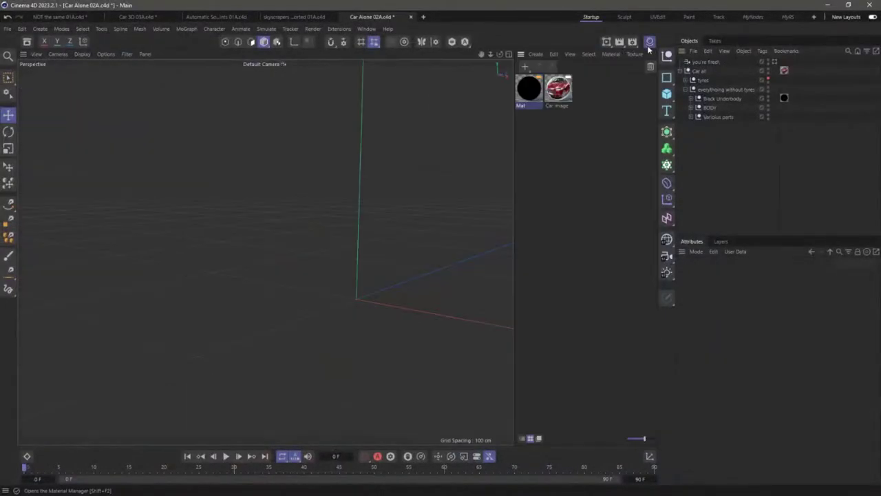
{"action": "double_click", "coordinate": [558, 93]}
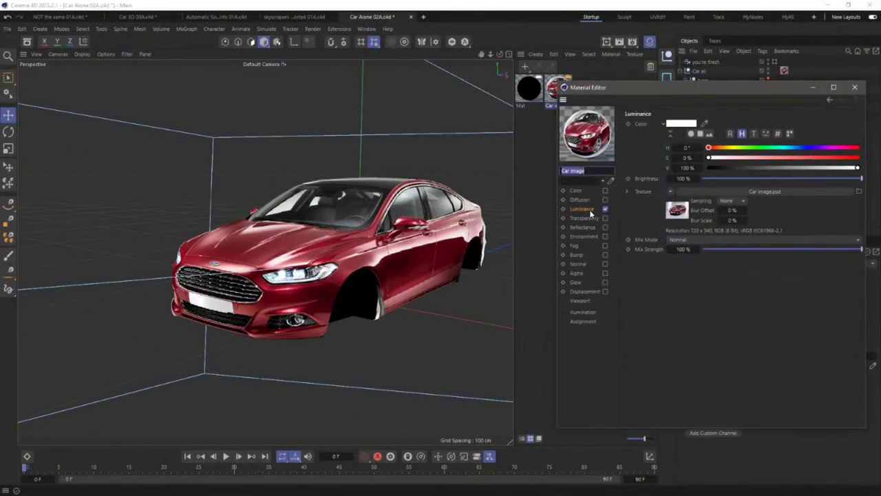
{"action": "left_click", "coordinate": [677, 210]}
{"action": "left_click", "coordinate": [723, 122]}
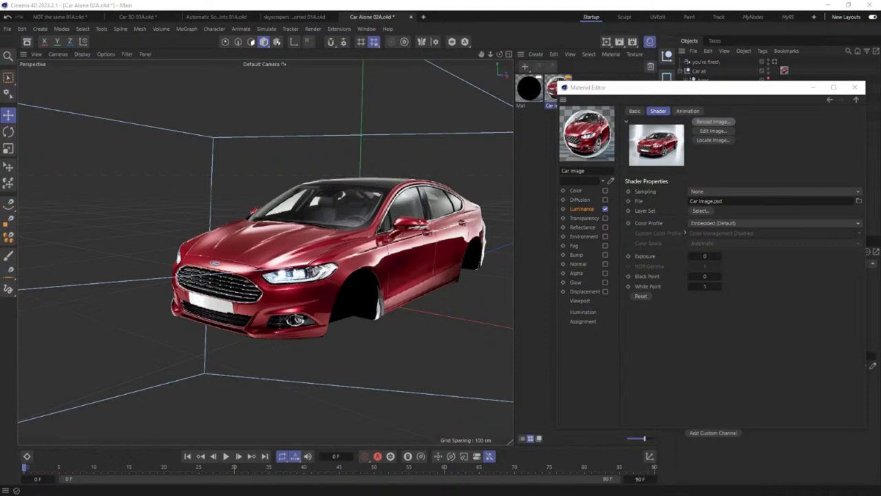
{"action": "left_click_drag", "start_coordinate": [784, 241], "coordinate": [727, 202]}
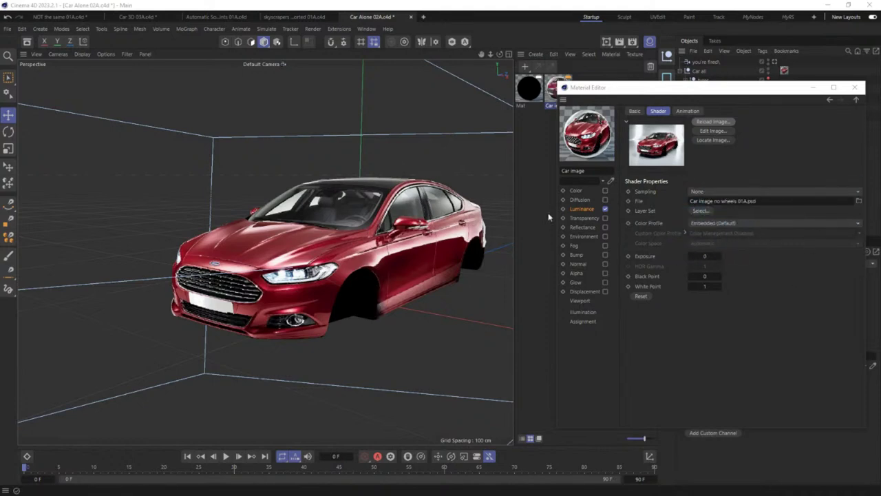
{"action": "left_click", "coordinate": [720, 129]}
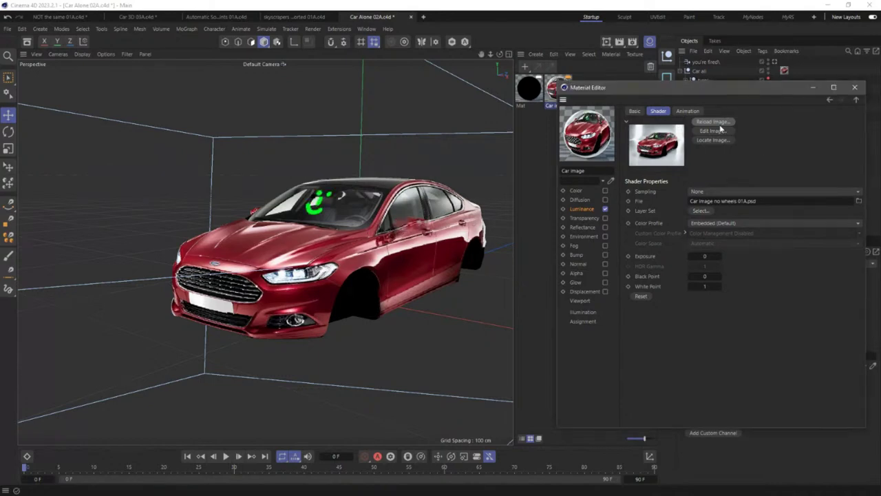
{"action": "left_click", "coordinate": [855, 87]}
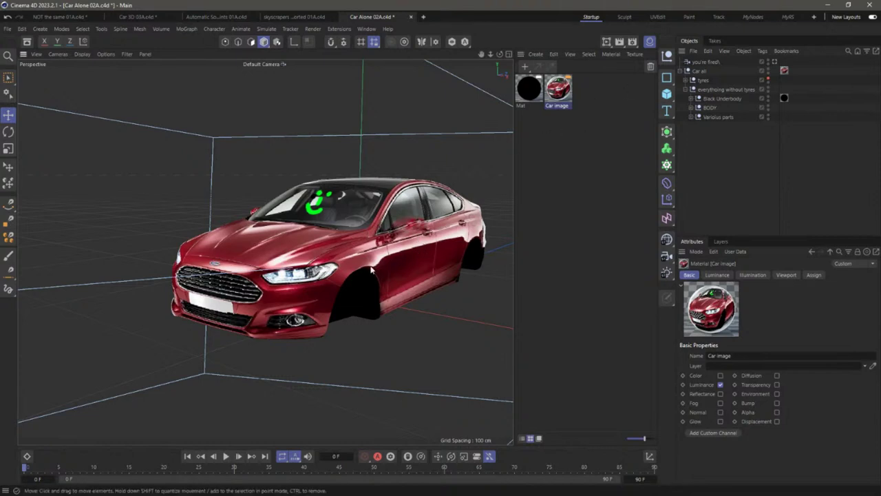
Move the door mirror object body_11 out of the BODY group to just above it and rename it mirrors.
{"action": "mouse_move", "coordinate": [425, 248]}
{"action": "left_mouse_down", "text": "alt"}
{"action": "mouse_move", "coordinate": [342, 239]}
{"action": "mouse_move", "coordinate": [351, 234]}
{"action": "left_mouse_up", "text": "alt"}
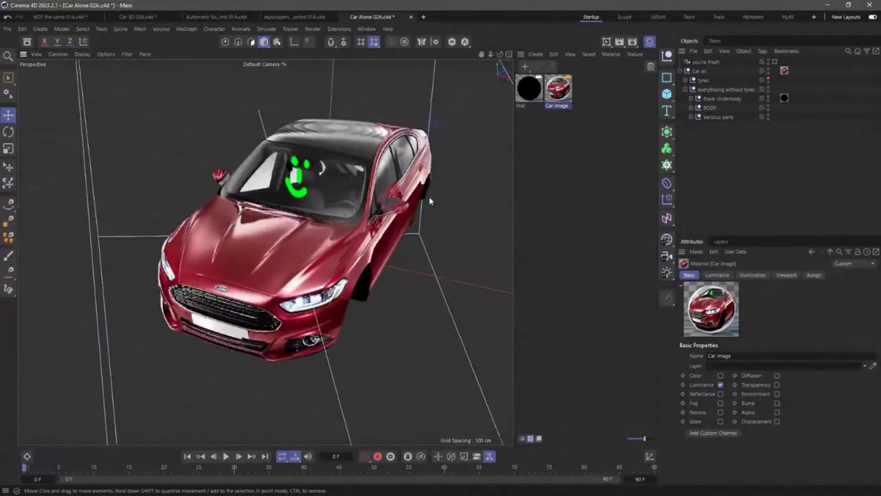
{"action": "left_click_drag", "start_coordinate": [396, 214], "coordinate": [427, 227], "text": "alt"}
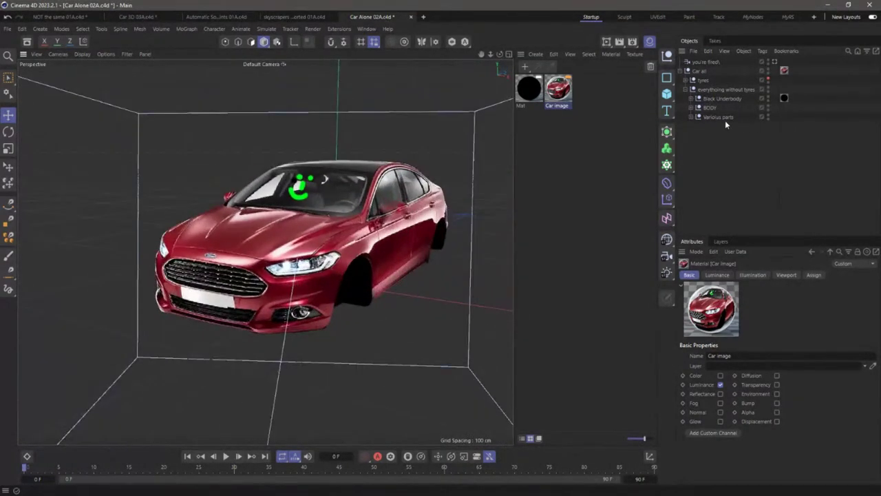
{"action": "left_click", "coordinate": [398, 212]}
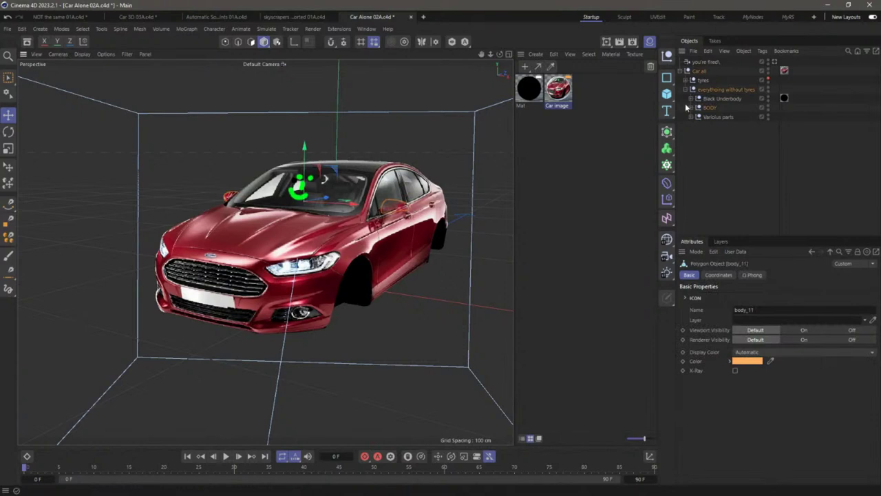
{"action": "key", "text": "s"}
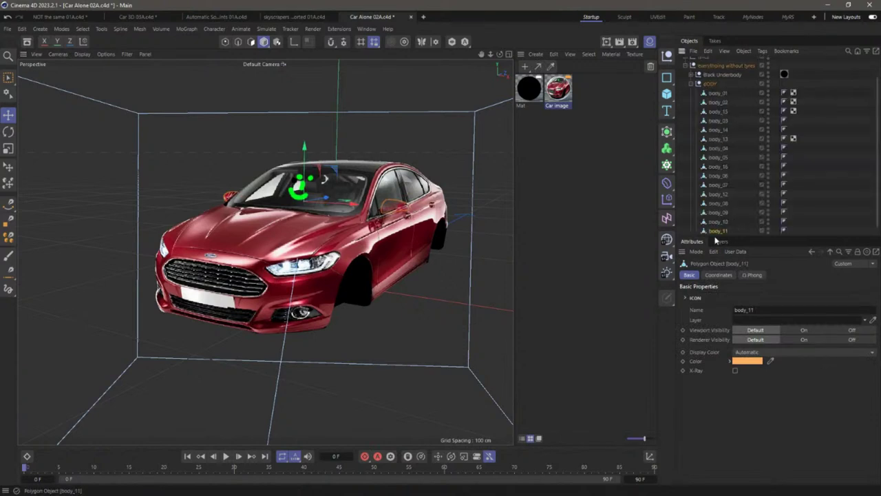
{"action": "left_click_drag", "start_coordinate": [715, 233], "coordinate": [709, 83]}
{"action": "double_click", "coordinate": [713, 83]}
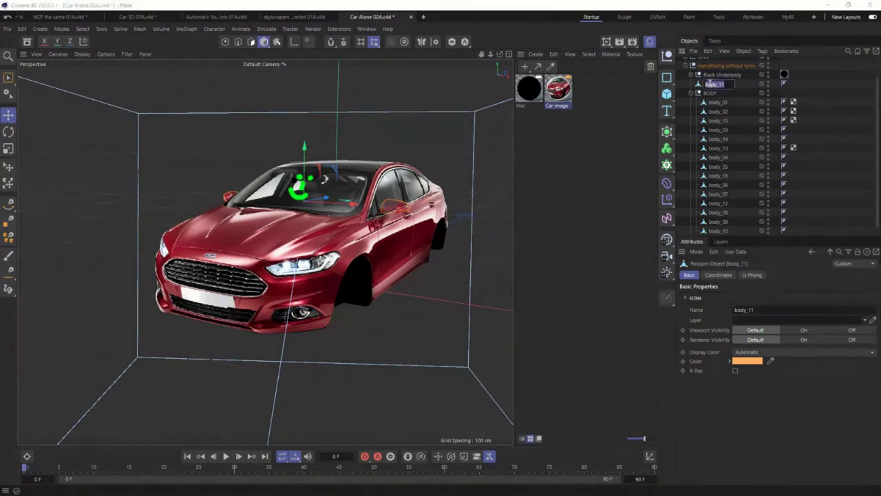
{"action": "type", "text": "w"}
{"action": "type", "text": "irrors"}
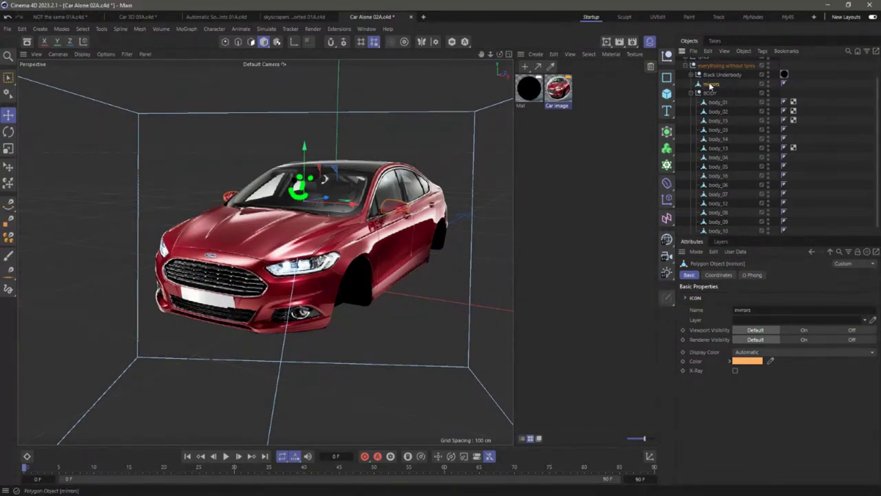
{"action": "key", "text": "Return"}
{"action": "left_click", "coordinate": [693, 93]}
Duplicate the Car image material, load Car image.psd as the copy's Luminance texture, and assign it to mirrors with the same Camera Mapping.
{"action": "double_click", "coordinate": [559, 90]}
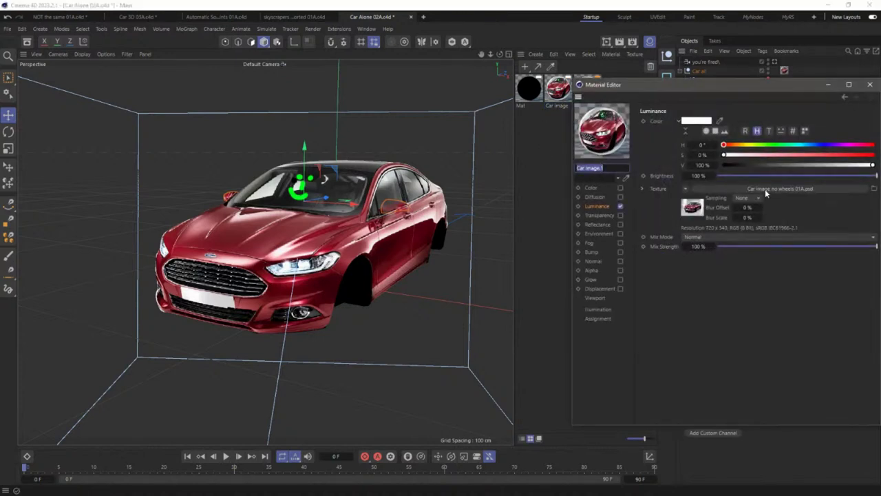
{"action": "left_click_drag", "start_coordinate": [713, 282], "coordinate": [750, 190]}
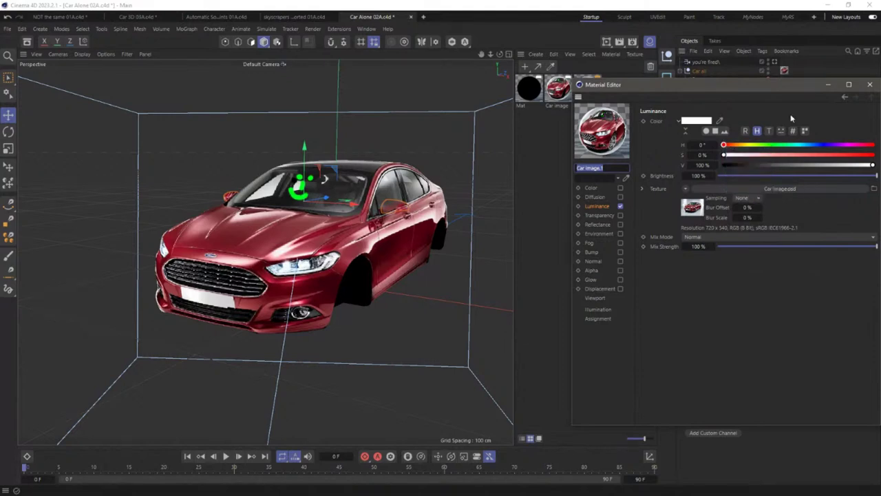
{"action": "left_click", "coordinate": [869, 84]}
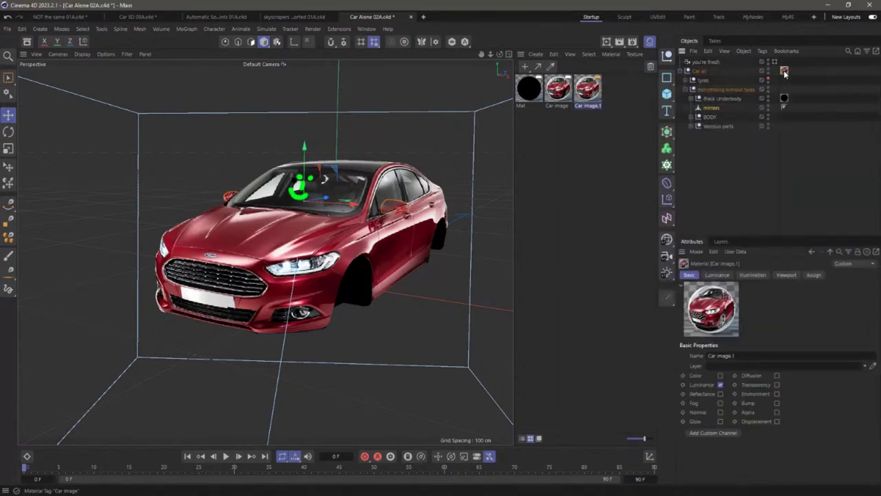
{"action": "left_click", "coordinate": [785, 108]}
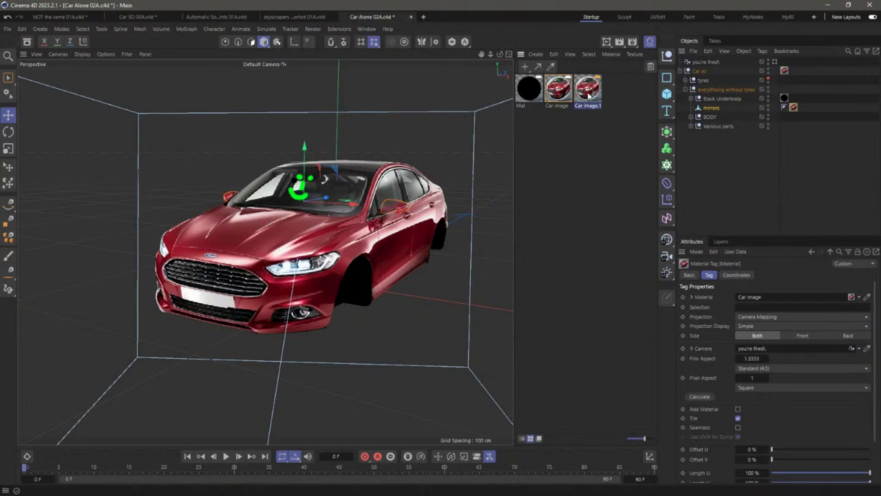
{"action": "left_click", "coordinate": [744, 198]}
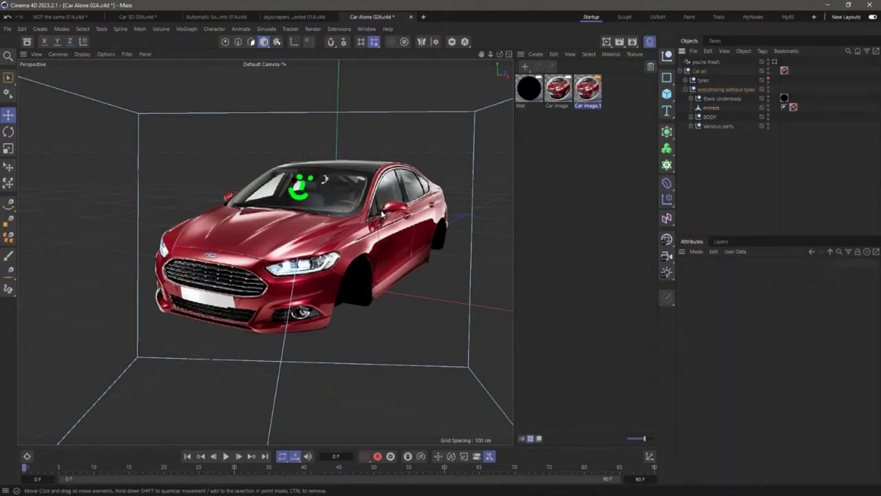
Make the mirror arm object body_10 a child of mirrors and hide the Material Manager.
{"action": "scroll", "coordinate": [384, 214], "scroll_direction": "up", "scroll_amount": 5}
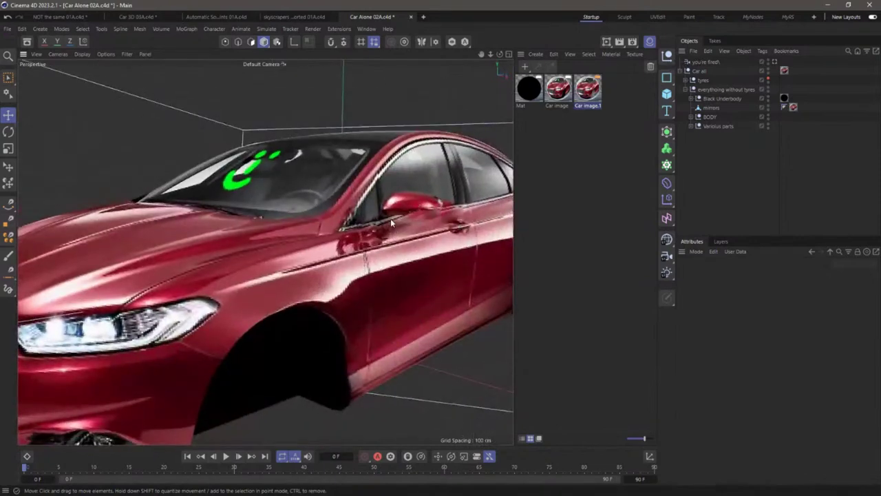
{"action": "left_click", "coordinate": [391, 223]}
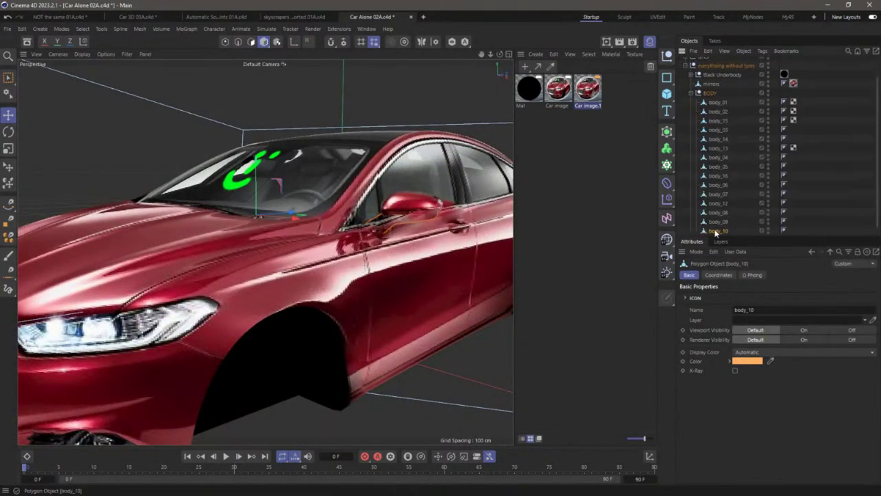
{"action": "left_click_drag", "start_coordinate": [715, 232], "coordinate": [715, 85]}
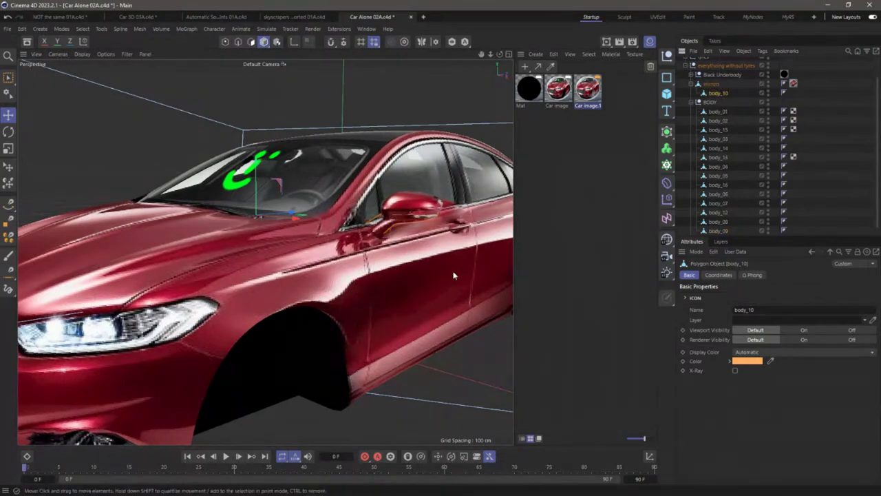
{"action": "key", "text": "ctrl+shift+a"}
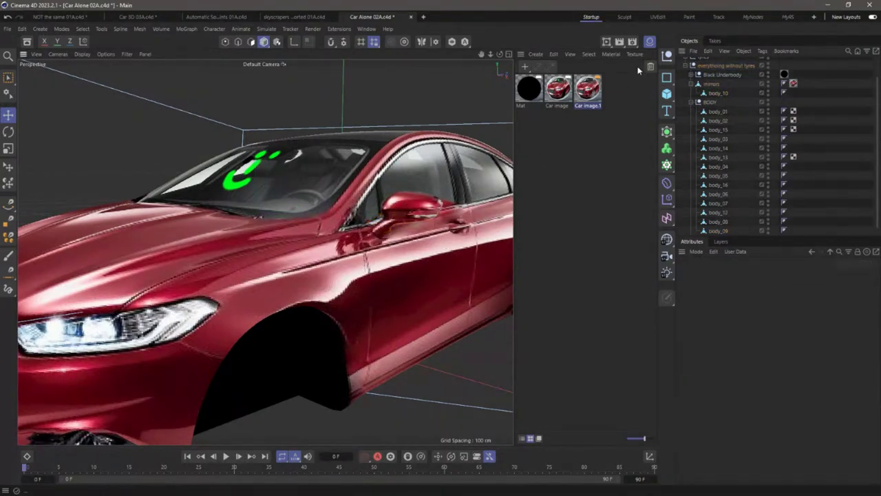
{"action": "left_click", "coordinate": [648, 42]}
{"action": "left_click_drag", "start_coordinate": [519, 233], "coordinate": [474, 254], "text": "alt"}
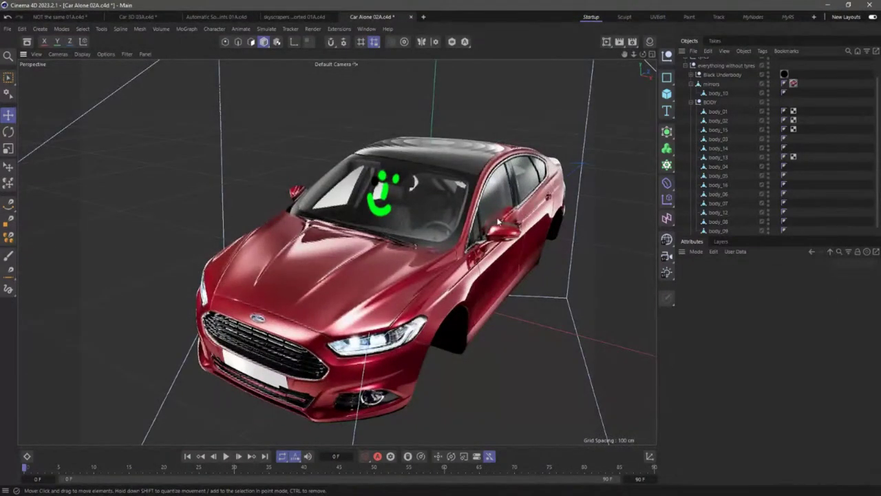
{"action": "left_click_drag", "start_coordinate": [417, 240], "coordinate": [413, 259], "text": "alt"}
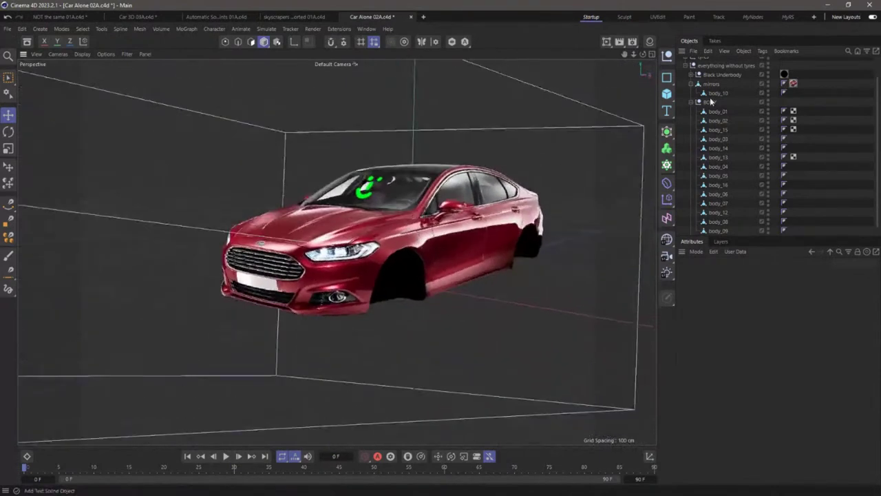
Collapse the BODY group, make the tyres group visible again, and select it after checking its contents.
{"action": "left_click", "coordinate": [692, 103]}
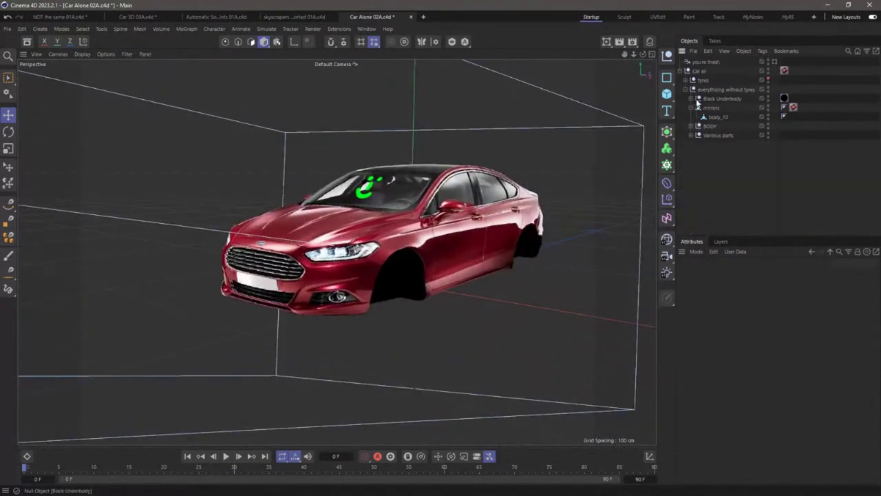
{"action": "left_click", "coordinate": [767, 76]}
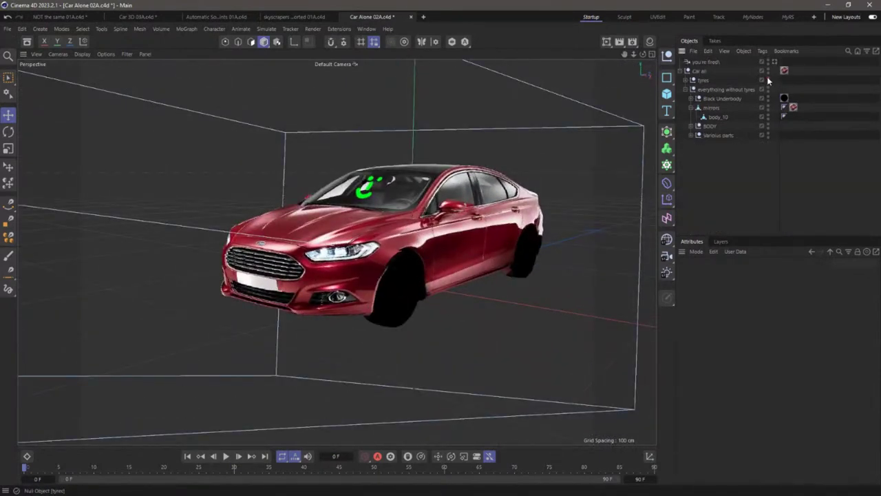
{"action": "left_click", "coordinate": [685, 81]}
{"action": "left_click", "coordinate": [686, 81]}
{"action": "left_click_drag", "start_coordinate": [703, 84], "coordinate": [704, 72]}
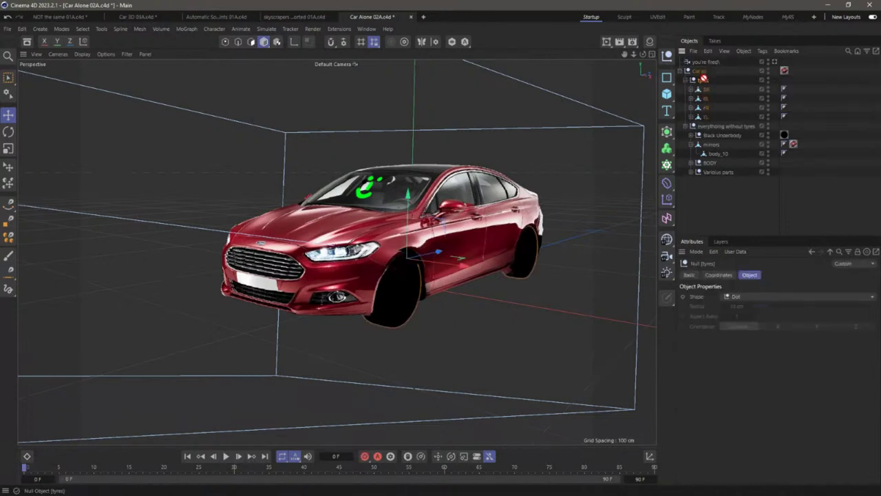
{"action": "left_click", "coordinate": [689, 81]}
Move the Car image Camera Mapping tag off Car all and apply it to everything without tyres, BODY and Various parts.
{"action": "left_click_drag", "start_coordinate": [785, 72], "coordinate": [784, 135]}
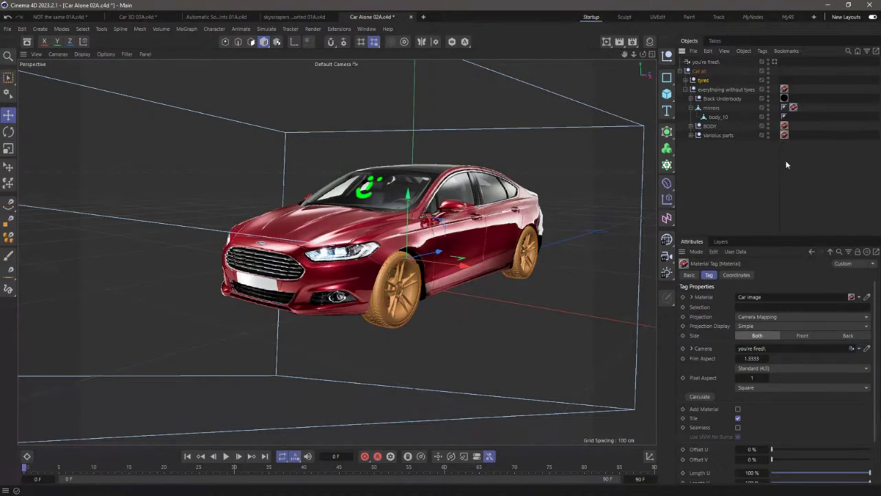
{"action": "left_click", "coordinate": [785, 161]}
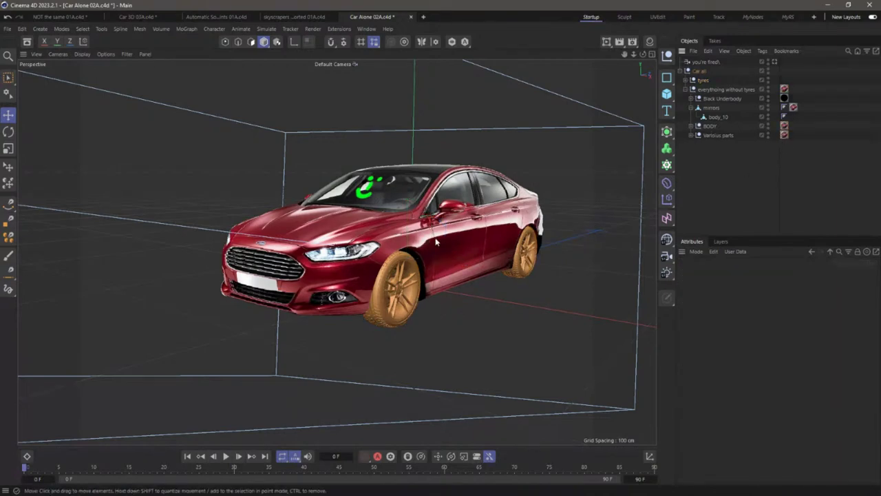
{"action": "left_click_drag", "start_coordinate": [475, 234], "coordinate": [448, 243], "text": "alt"}
{"action": "scroll", "coordinate": [449, 243], "scroll_direction": "down", "scroll_amount": 3}
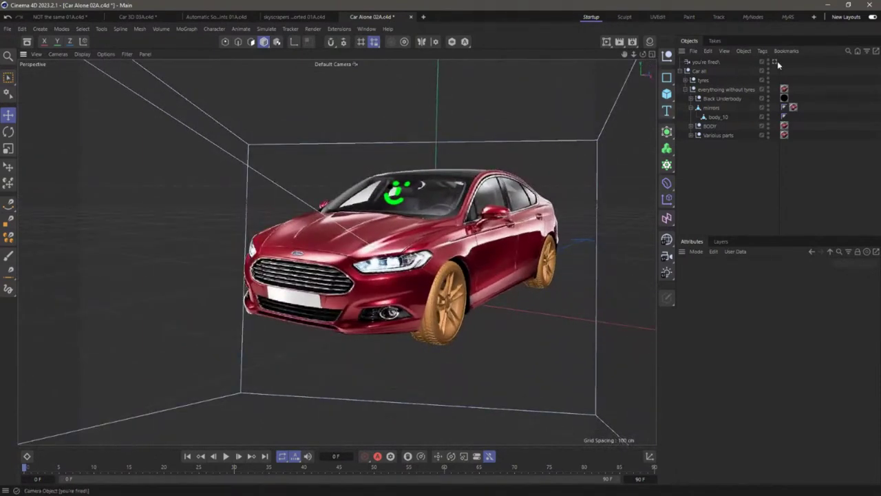
Add a new camera with a 31 mm focal length, look through it, and hide the projection camera in the viewport.
{"action": "left_click", "coordinate": [666, 256]}
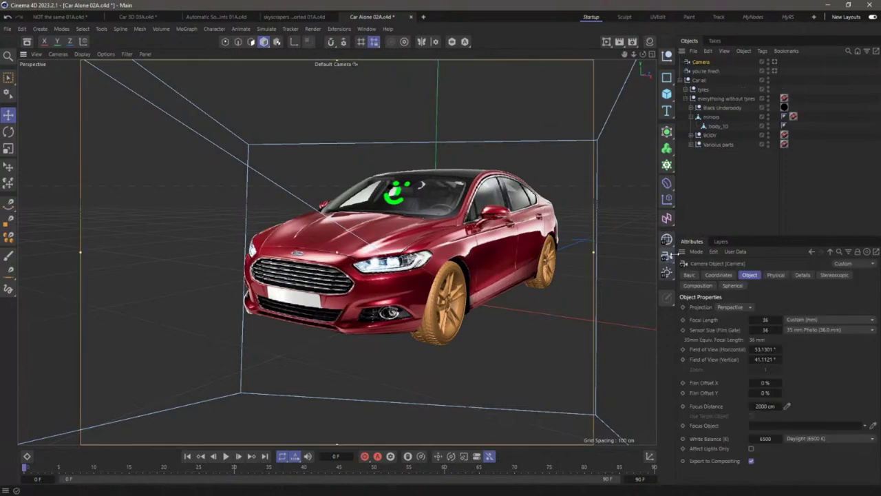
{"action": "mouse_move", "coordinate": [761, 321]}
{"action": "left_mouse_down"}
{"action": "mouse_move", "coordinate": [709, 320]}
{"action": "mouse_move", "coordinate": [765, 314]}
{"action": "left_mouse_up"}
{"action": "left_click", "coordinate": [774, 62]}
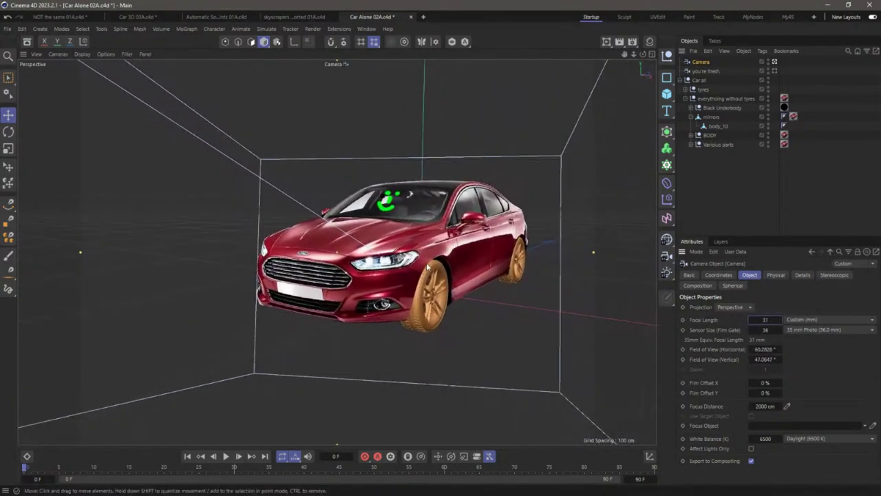
{"action": "left_click", "coordinate": [770, 71]}
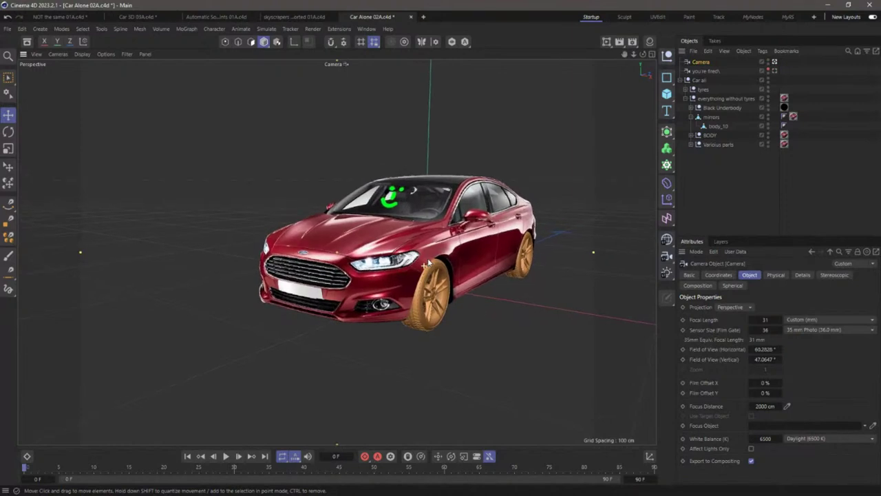
Rotate the front wheel FL and the rear wheel BL about their vertical axes so they turn away from the straight-ahead position.
{"action": "scroll", "coordinate": [406, 247], "scroll_direction": "up", "scroll_amount": 5}
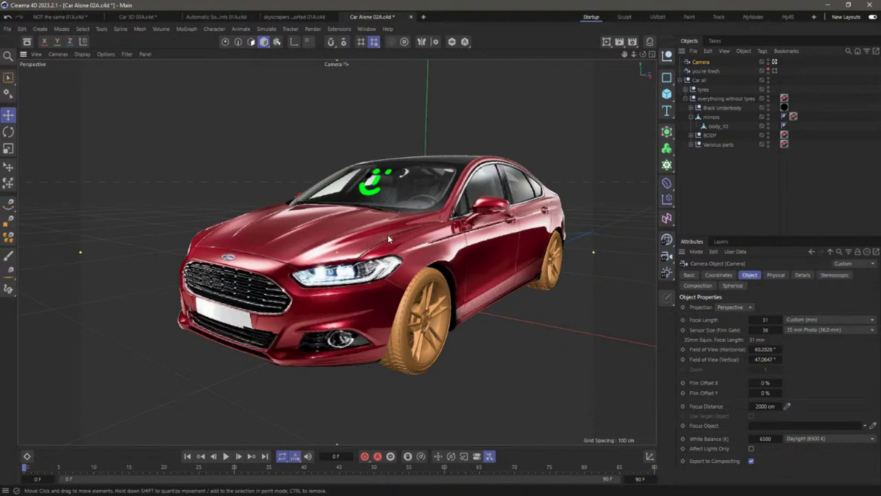
{"action": "left_click_drag", "start_coordinate": [385, 230], "coordinate": [429, 345], "text": "alt"}
{"action": "left_click", "coordinate": [434, 359]}
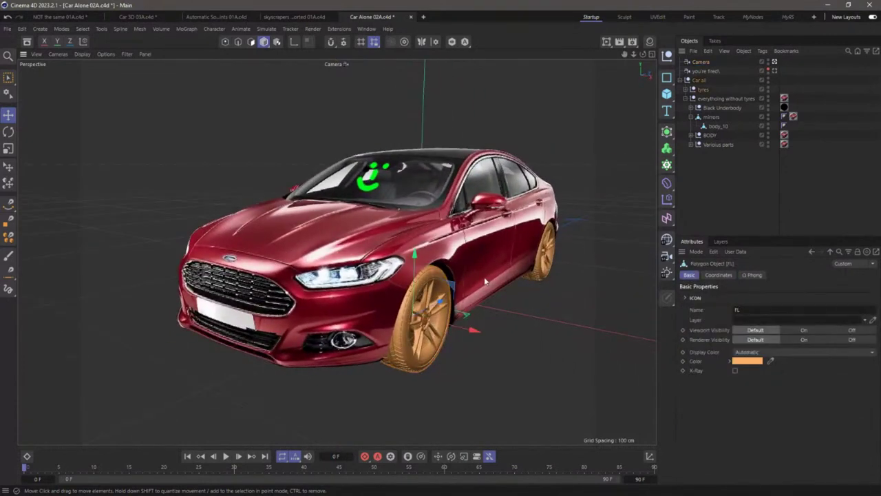
{"action": "key", "text": "r"}
{"action": "left_click_drag", "start_coordinate": [439, 332], "coordinate": [411, 321]}
{"action": "left_click", "coordinate": [548, 262]}
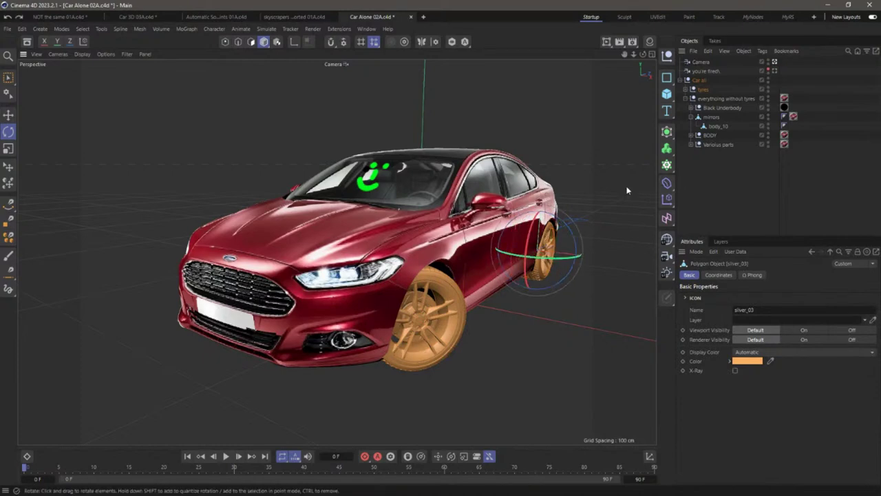
{"action": "left_click_drag", "start_coordinate": [539, 277], "coordinate": [509, 256]}
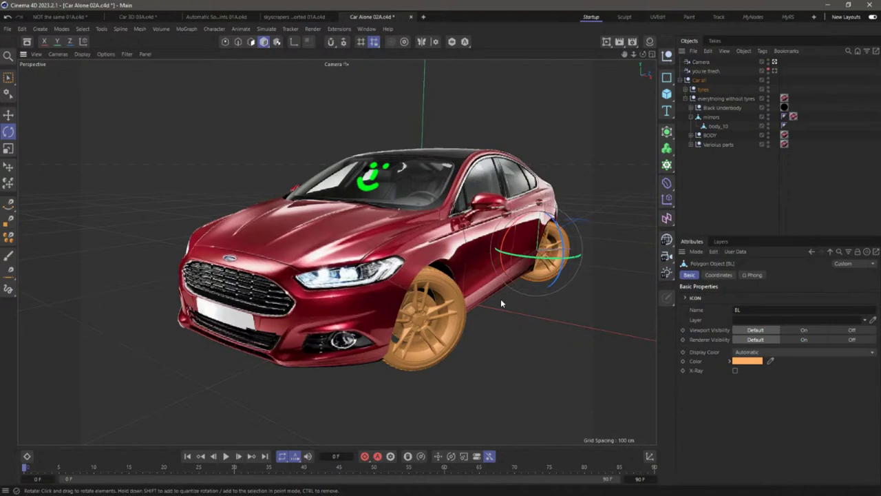
{"action": "left_click_drag", "start_coordinate": [500, 298], "coordinate": [485, 268], "text": "alt"}
{"action": "scroll", "coordinate": [482, 265], "scroll_direction": "down", "scroll_amount": 3}
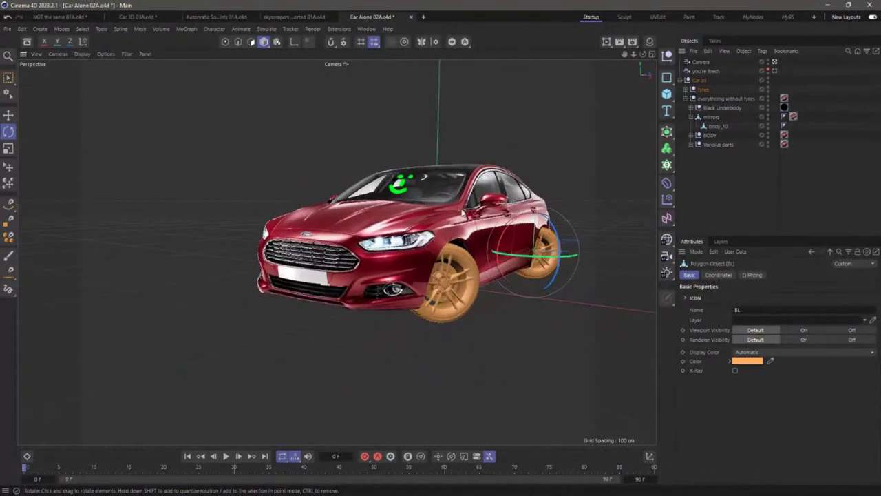
{"action": "left_click_drag", "start_coordinate": [476, 227], "coordinate": [451, 234], "text": "alt"}
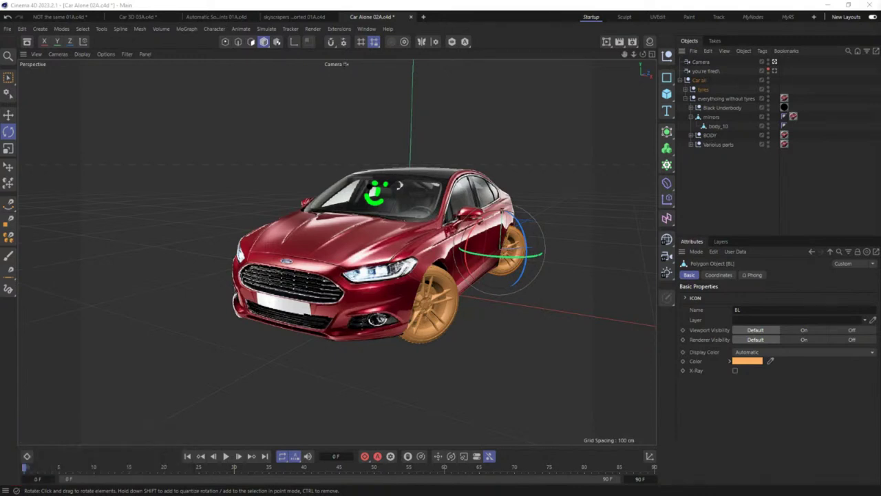
Switch to the Automatic Solve Skyscrapers - No Constraints 01A.c4d scene and show all four viewports.
{"action": "left_click", "coordinate": [225, 19]}
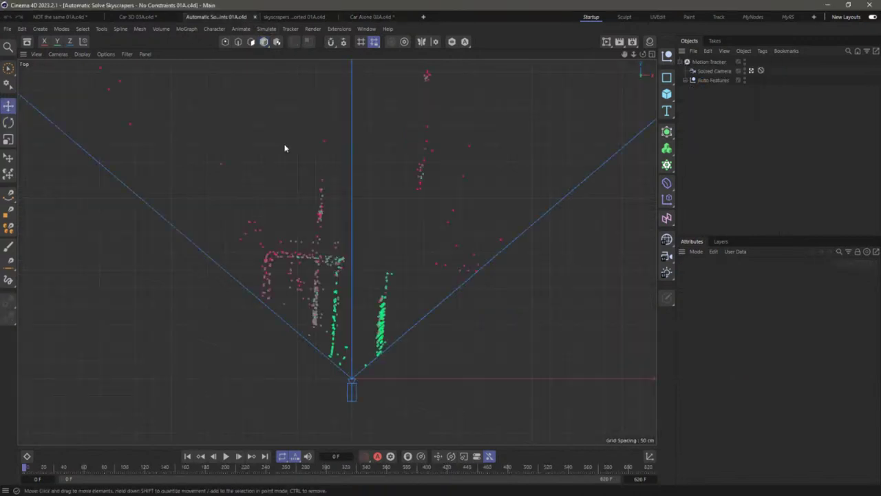
{"action": "left_click", "coordinate": [652, 53]}
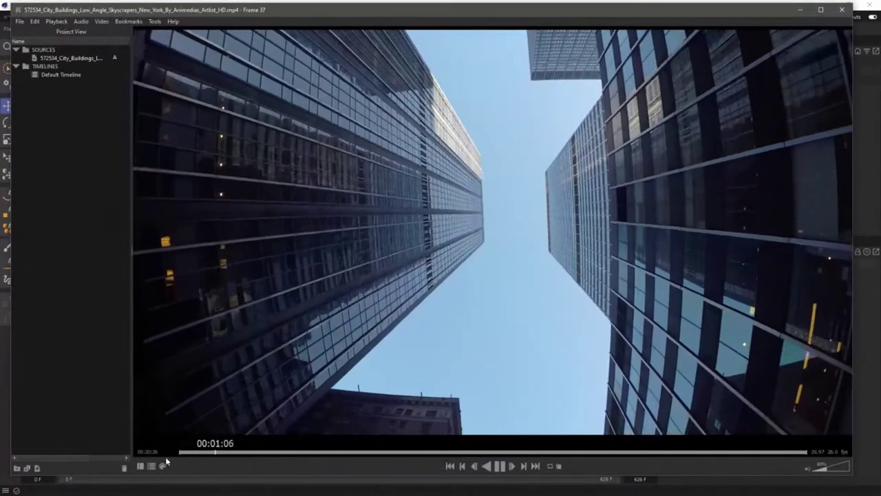
Review the low-angle skyscraper footage in the video player, pause it at 00:02:26, and close the player.
{"action": "key", "text": "space"}
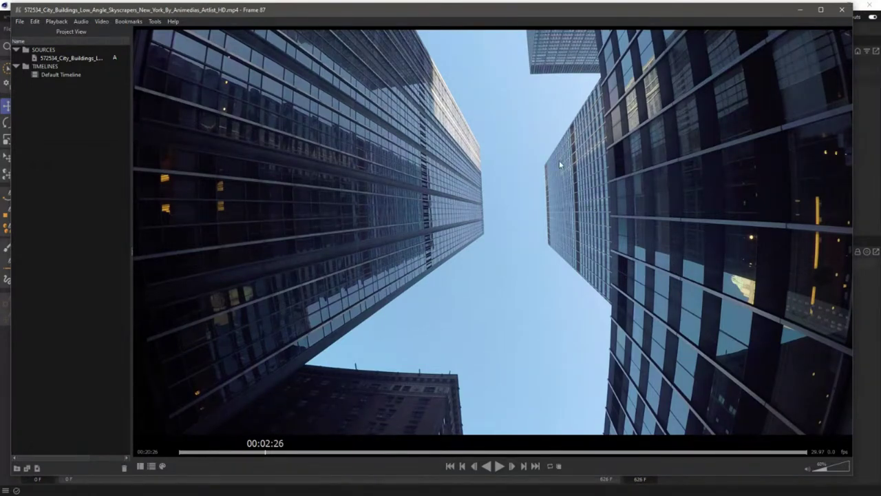
{"action": "left_click_drag", "start_coordinate": [409, 16], "coordinate": [406, 20]}
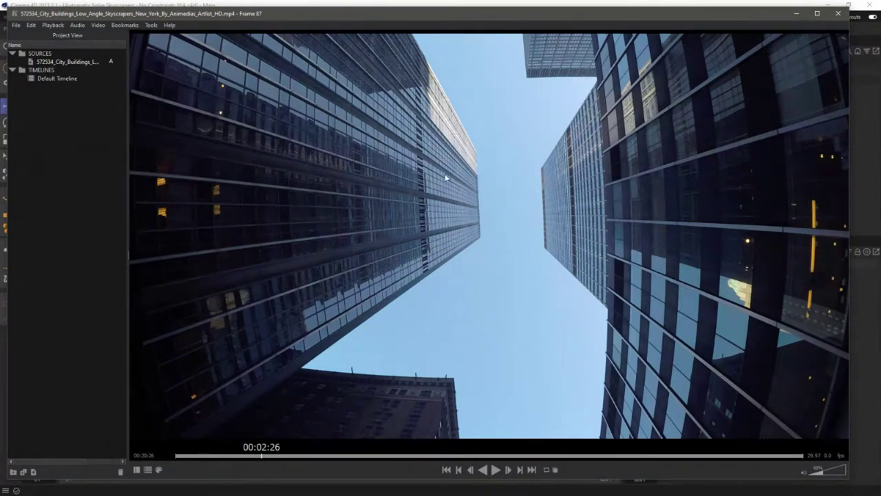
{"action": "left_click", "coordinate": [838, 13]}
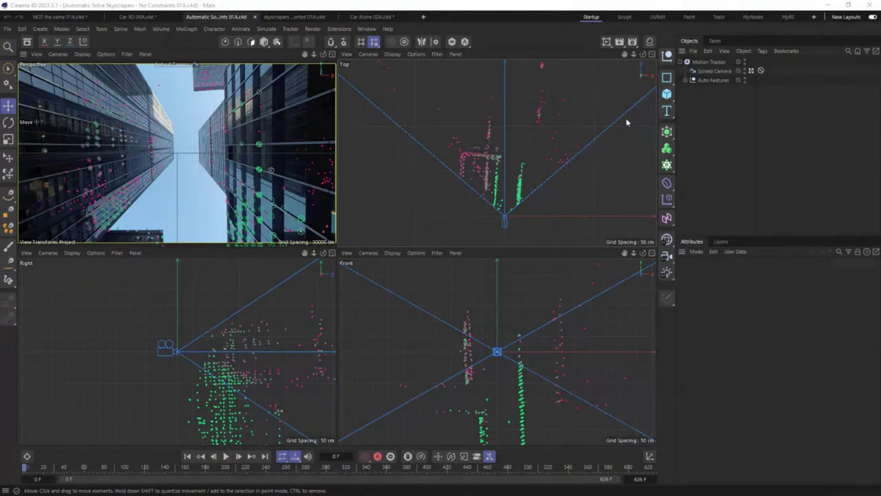
Add a sphere with a 22 cm radius and move it forward in front of the solved camera, between the buildings.
{"action": "left_click", "coordinate": [666, 94]}
{"action": "key", "text": "Delete"}
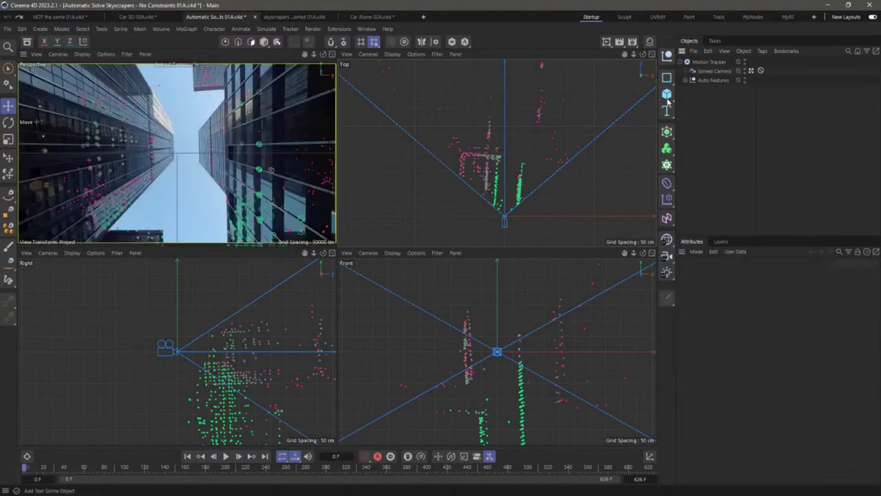
{"action": "left_click_drag", "start_coordinate": [666, 99], "coordinate": [757, 142]}
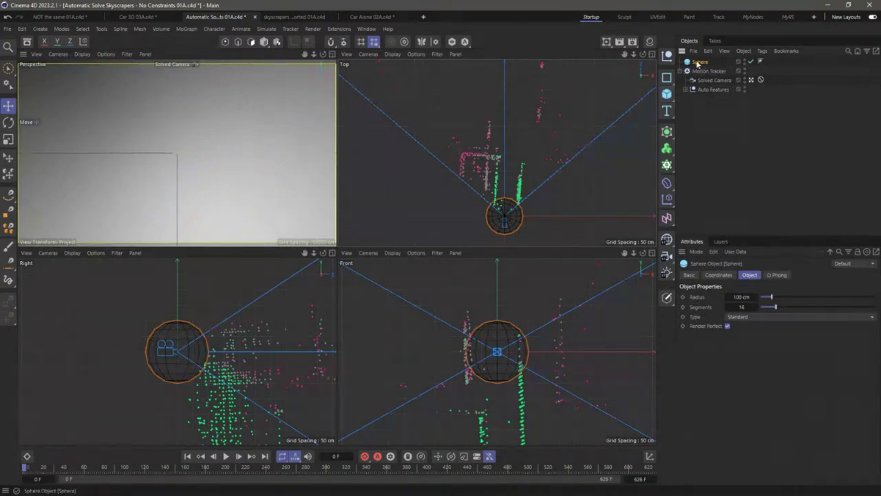
{"action": "left_click_drag", "start_coordinate": [765, 297], "coordinate": [761, 297]}
{"action": "key", "text": "e"}
{"action": "left_click", "coordinate": [505, 214]}
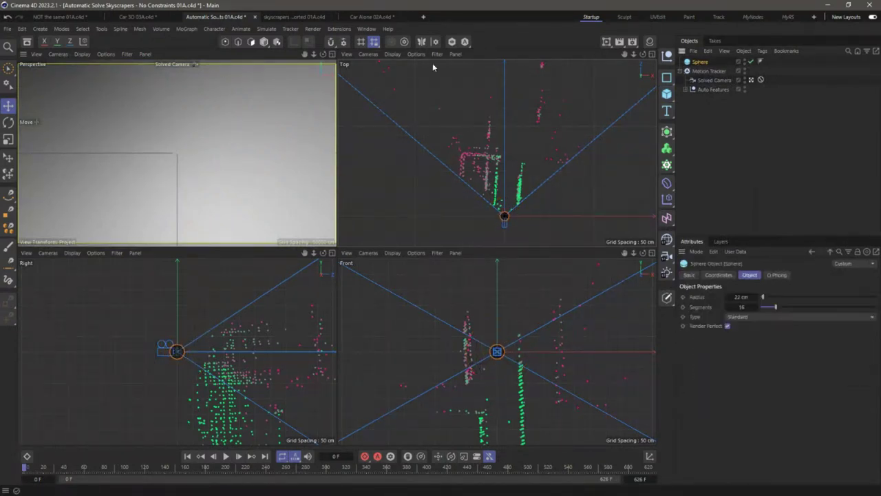
{"action": "left_click", "coordinate": [265, 42]}
{"action": "left_click_drag", "start_coordinate": [506, 204], "coordinate": [506, 172]}
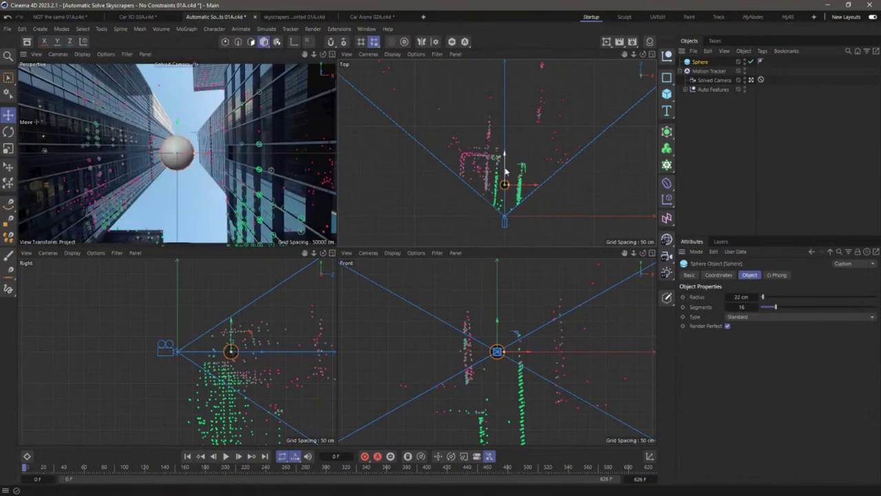
Create a mirror material with Color off and a single GGX reflectance layer, and assign it to the sphere.
{"action": "key", "text": "shift+F2"}
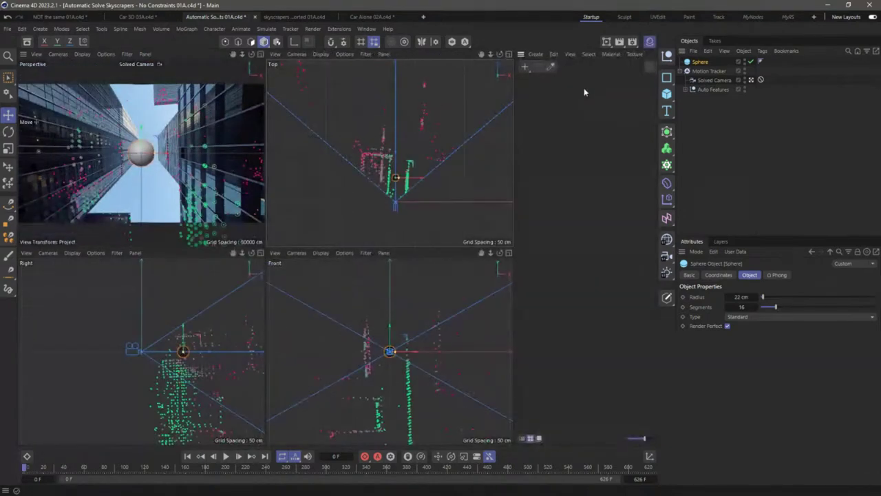
{"action": "double_click", "coordinate": [555, 101]}
{"action": "double_click", "coordinate": [529, 88]}
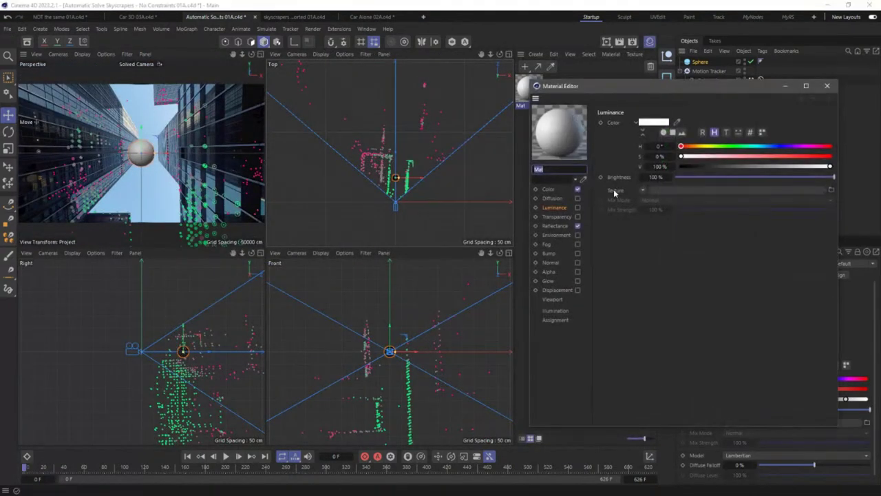
{"action": "left_click", "coordinate": [577, 189]}
{"action": "left_click", "coordinate": [578, 226]}
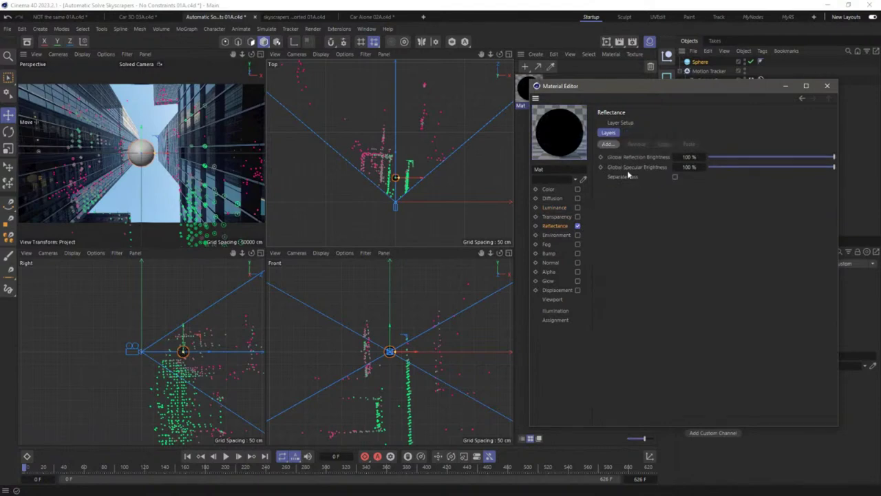
{"action": "left_click", "coordinate": [607, 144]}
{"action": "left_click", "coordinate": [645, 171]}
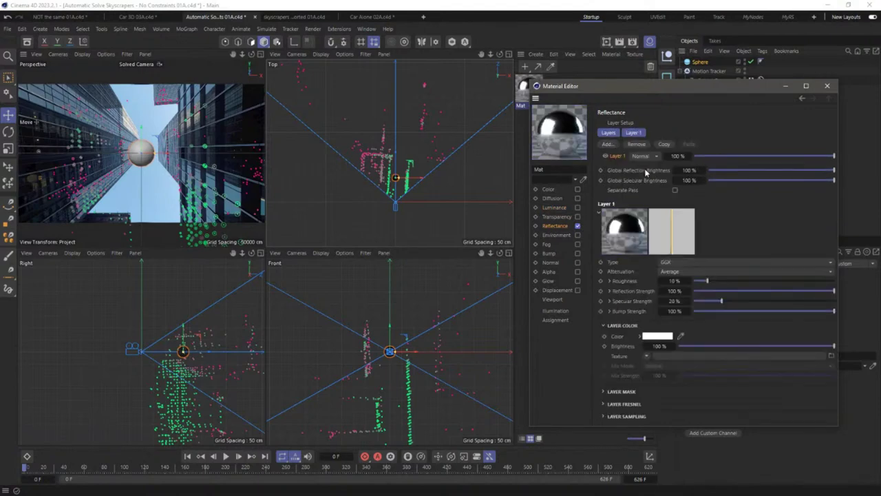
{"action": "left_click", "coordinate": [827, 86]}
{"action": "left_click_drag", "start_coordinate": [531, 91], "coordinate": [700, 63]}
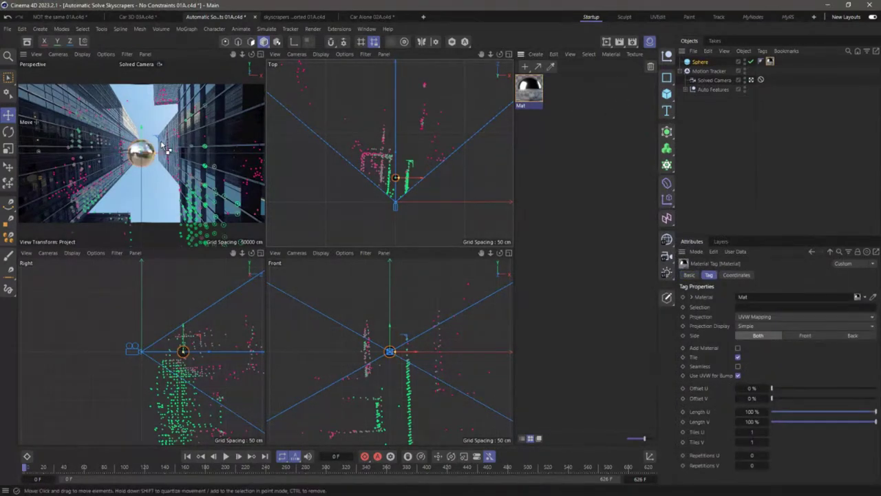
Create a Background object from the Motion Tracker's footage and test-render the solved camera view.
{"action": "key", "text": "ctrl+r"}
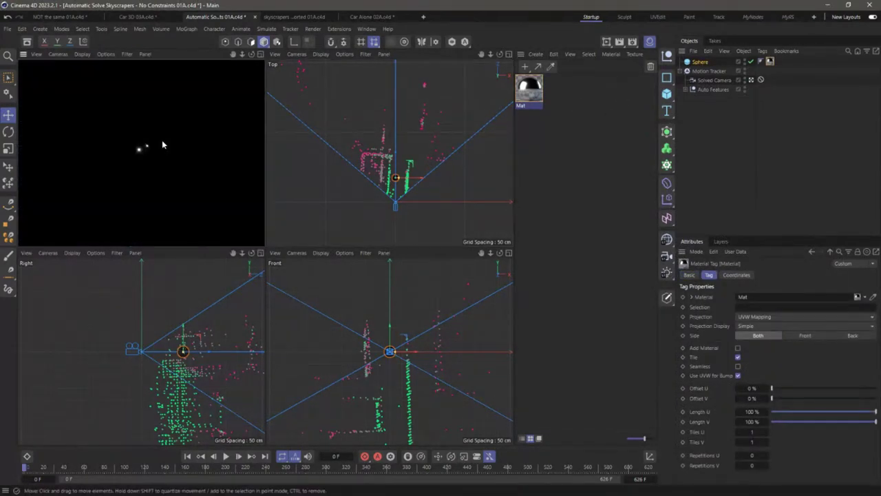
{"action": "left_click", "coordinate": [709, 71]}
{"action": "left_click", "coordinate": [752, 276]}
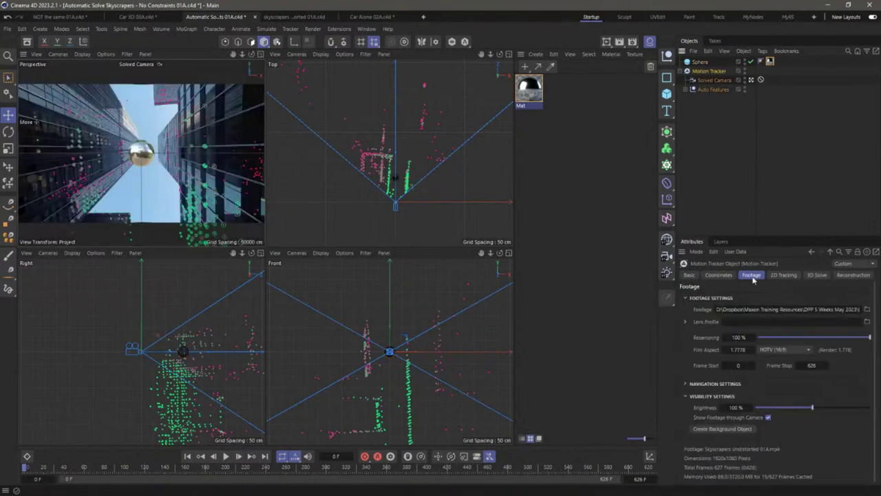
{"action": "left_click", "coordinate": [732, 430]}
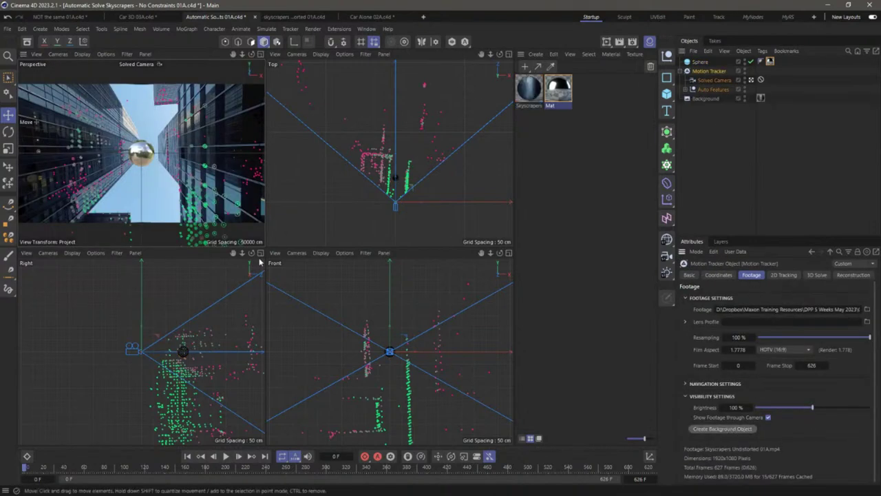
{"action": "key", "text": "ctrl+r"}
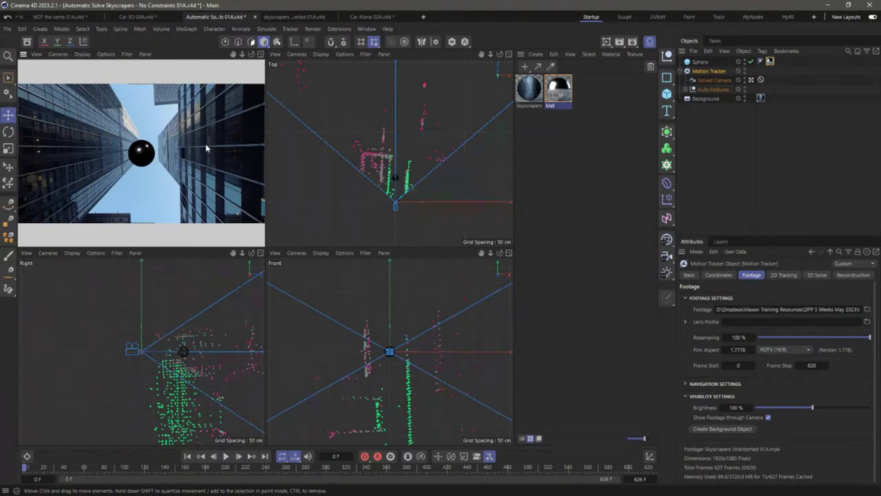
Delete the reflective sphere and hide the Material Manager.
{"action": "left_click", "coordinate": [705, 62]}
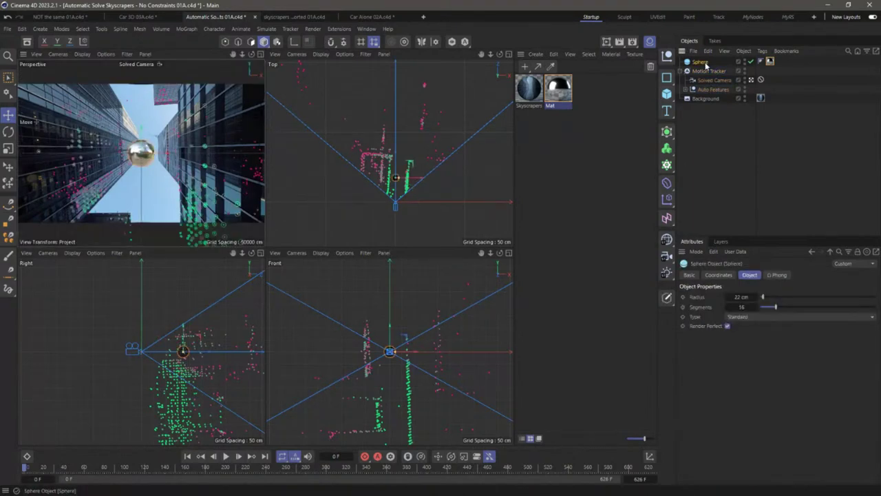
{"action": "key", "text": "Delete"}
{"action": "left_click", "coordinate": [648, 43]}
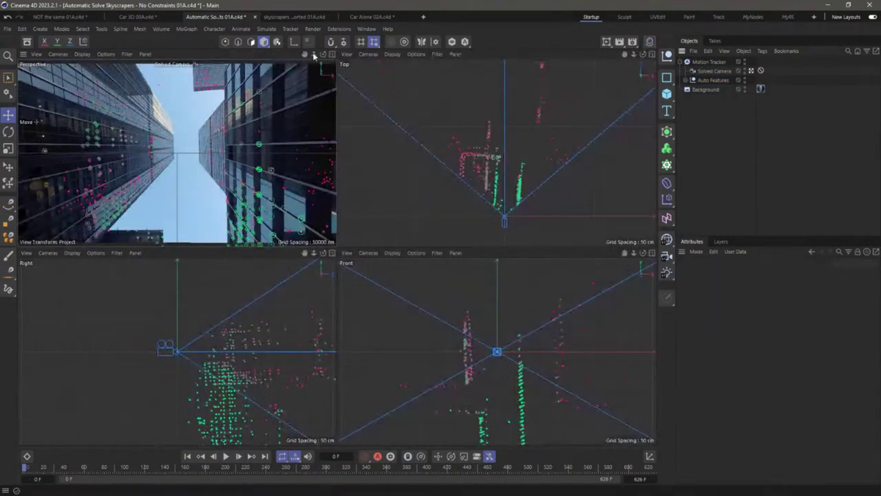
Delete the Background object from the scene.
{"action": "left_click", "coordinate": [707, 91]}
{"action": "key", "text": "Delete"}
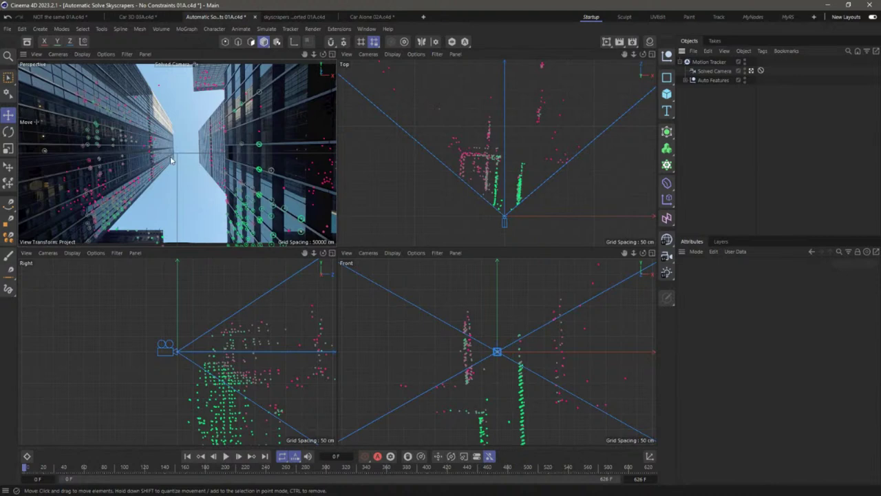
{"action": "left_click", "coordinate": [332, 54]}
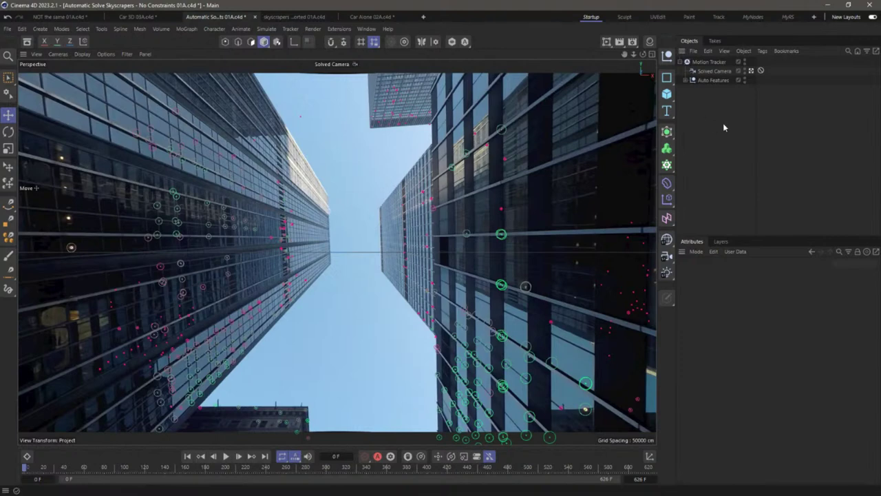
{"action": "middle_click", "coordinate": [594, 266]}
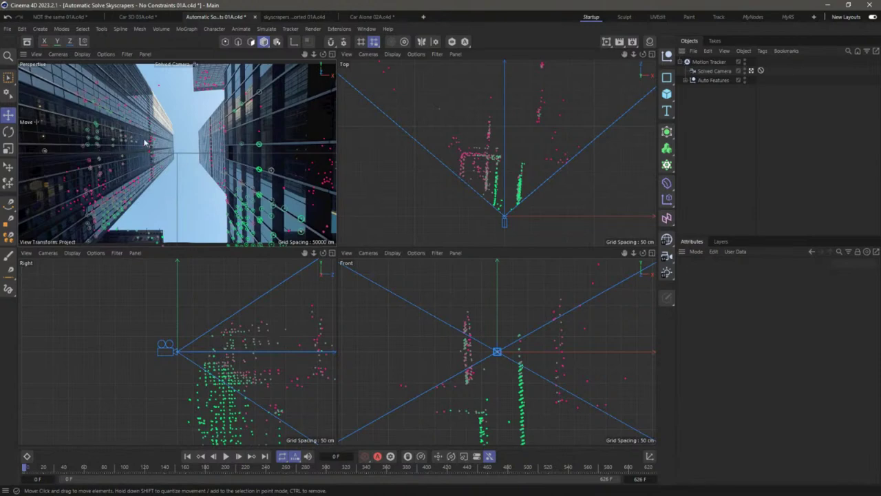
Add a Vector Constraint tag to the Motion Tracker object.
{"action": "left_click", "coordinate": [720, 64]}
{"action": "right_click", "coordinate": [720, 63]}
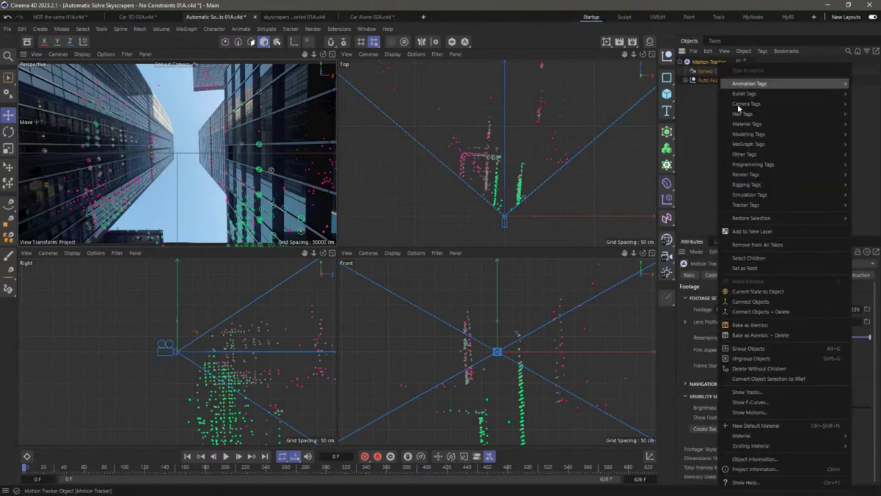
{"action": "mouse_move", "coordinate": [764, 204]}
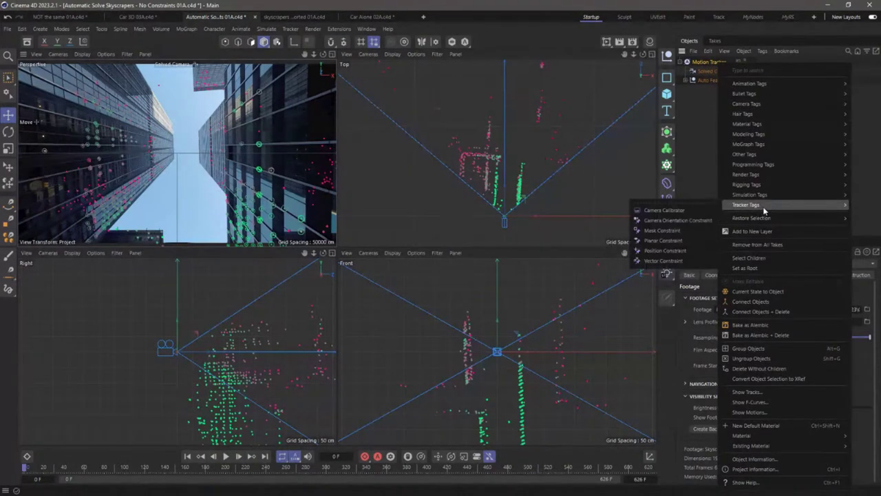
{"action": "left_click", "coordinate": [683, 266]}
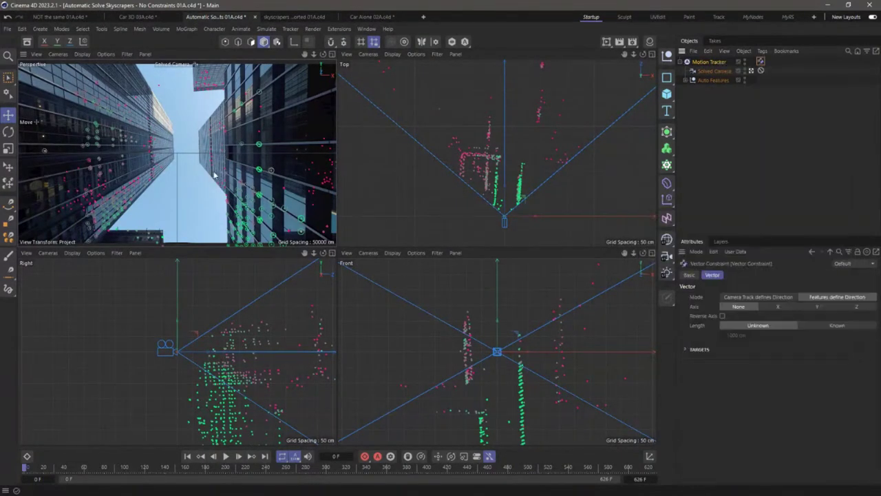
Enlarge the solved camera view, switch to the Track layout, go to frame 86 and display the solved features through the Motion Tracker's child objects.
{"action": "left_click", "coordinate": [332, 53]}
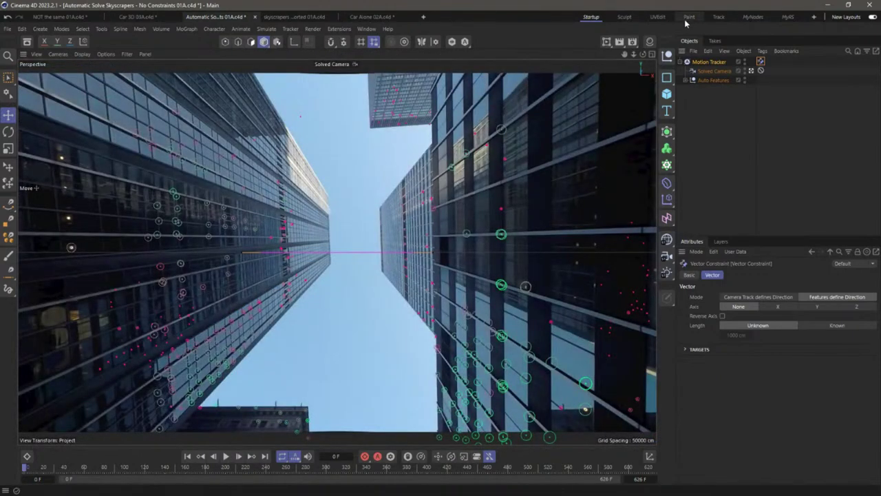
{"action": "left_click", "coordinate": [714, 17]}
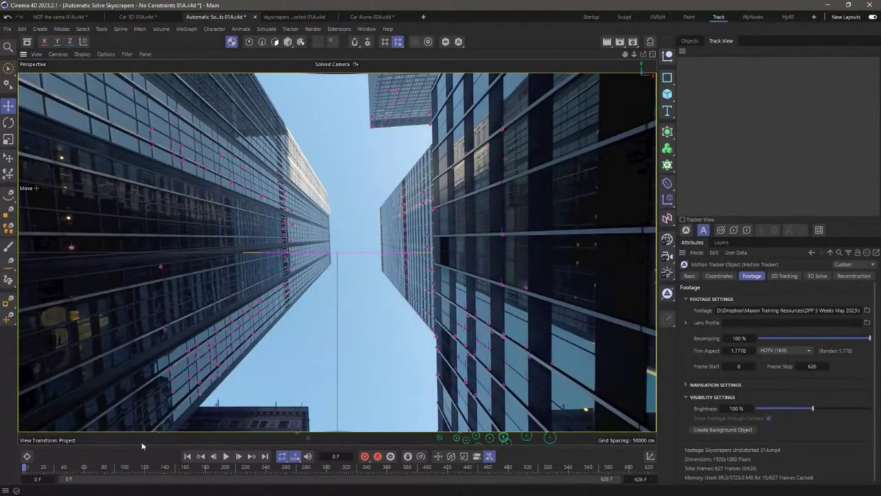
{"action": "left_click_drag", "start_coordinate": [58, 467], "coordinate": [110, 468]}
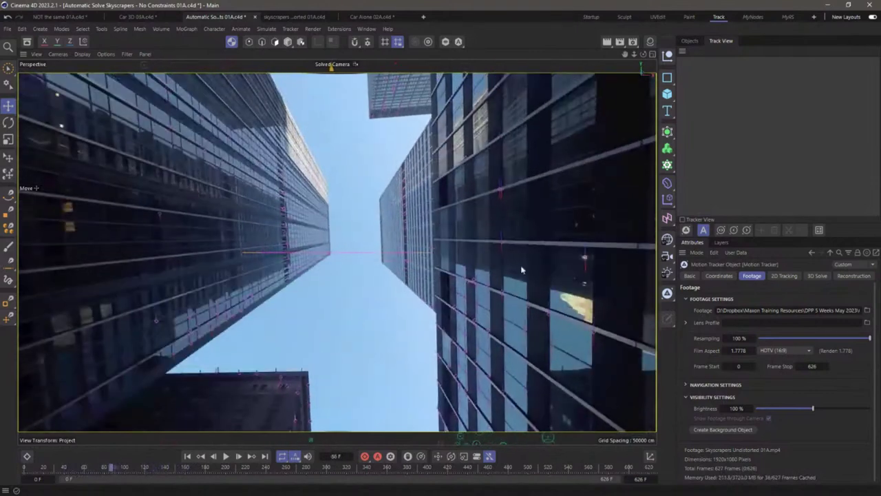
{"action": "left_click", "coordinate": [689, 42]}
{"action": "left_click", "coordinate": [711, 71]}
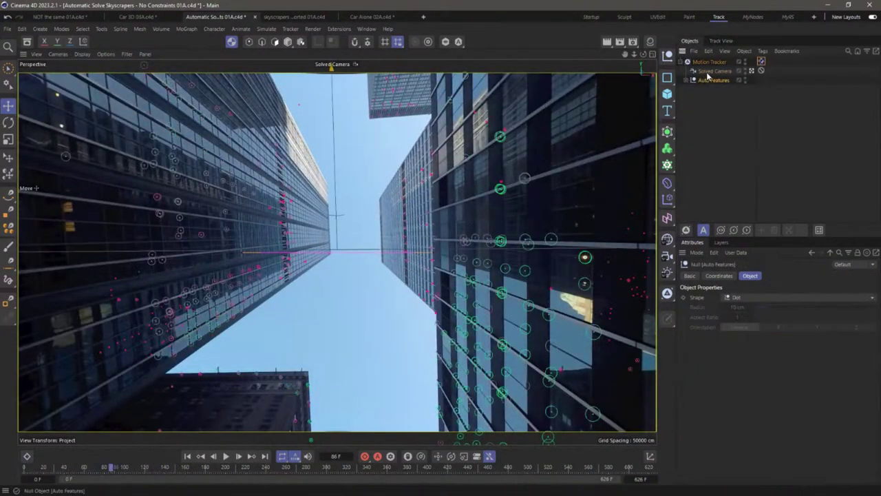
Attach the vector constraint to the tracked features on the building and set its axis to Y.
{"action": "left_click", "coordinate": [761, 61]}
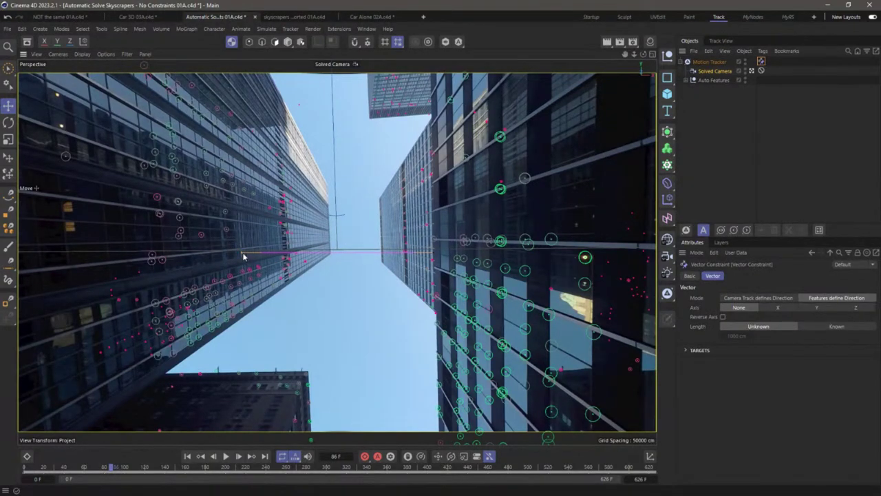
{"action": "left_click_drag", "start_coordinate": [242, 253], "coordinate": [246, 305]}
{"action": "left_click", "coordinate": [817, 310]}
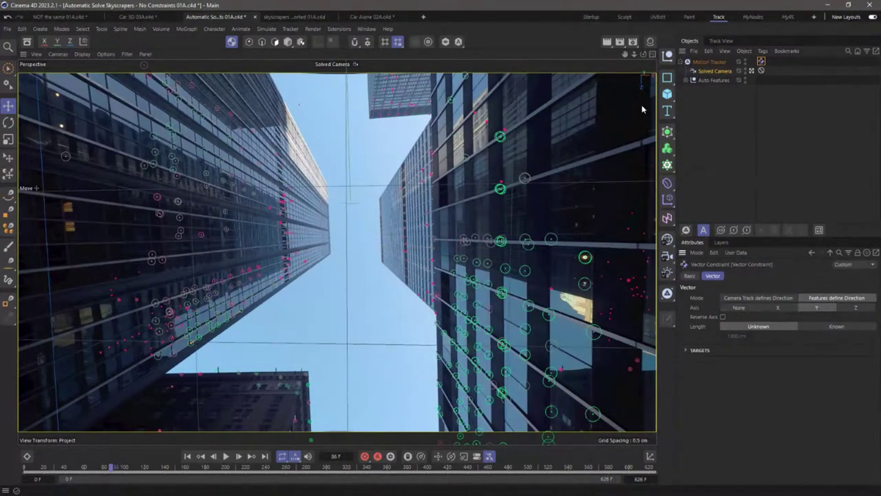
{"action": "left_click", "coordinate": [653, 58]}
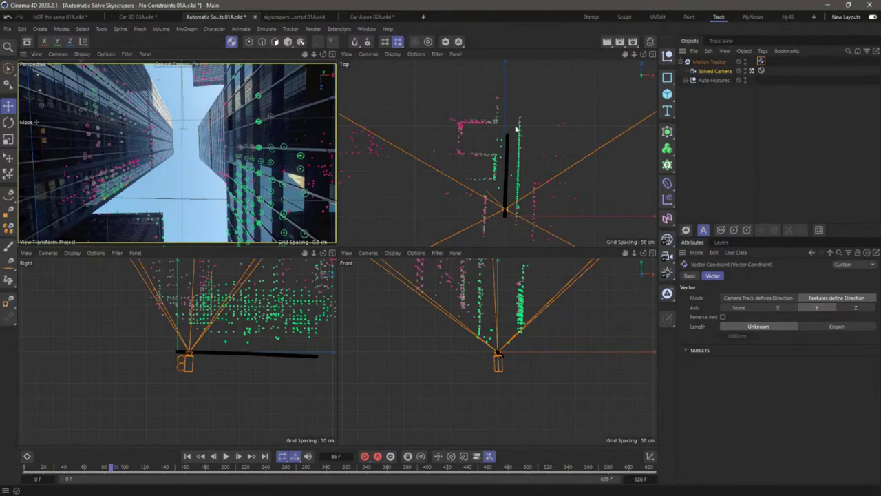
{"action": "left_click", "coordinate": [333, 53]}
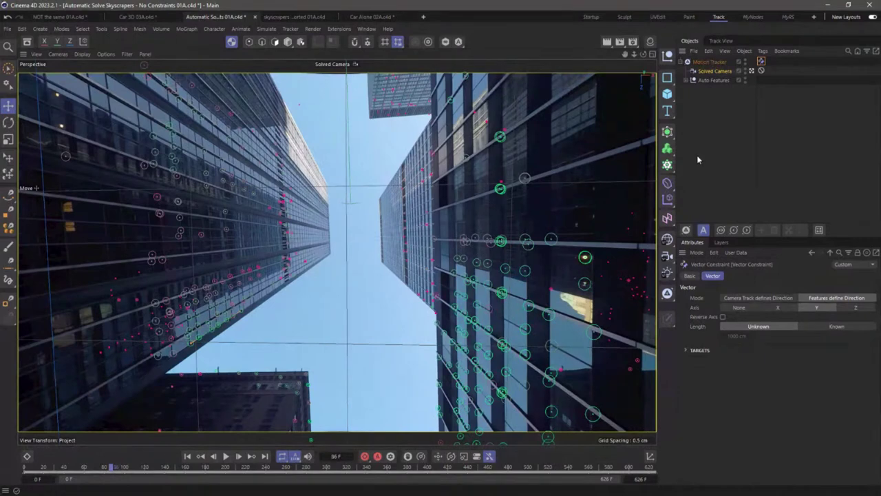
Add a Planar Constraint tag to the Motion Tracker and reveal its feature selection settings.
{"action": "right_click", "coordinate": [708, 62]}
{"action": "mouse_move", "coordinate": [763, 203]}
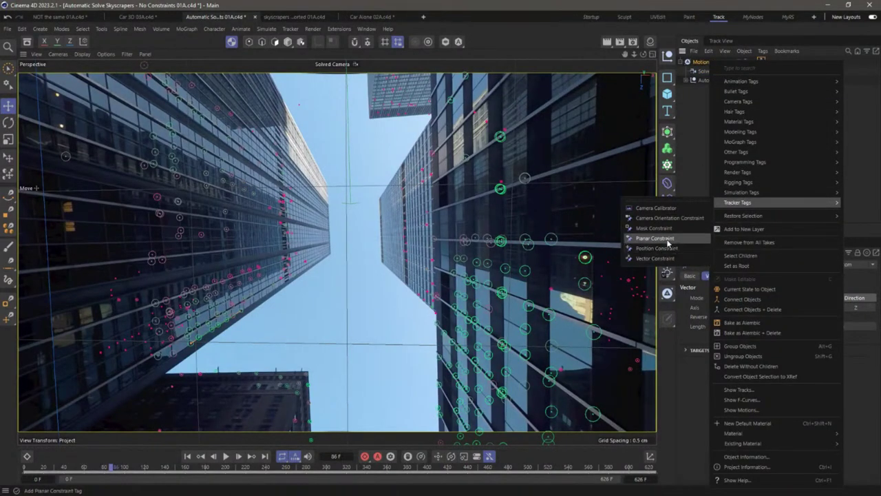
{"action": "left_click", "coordinate": [654, 239]}
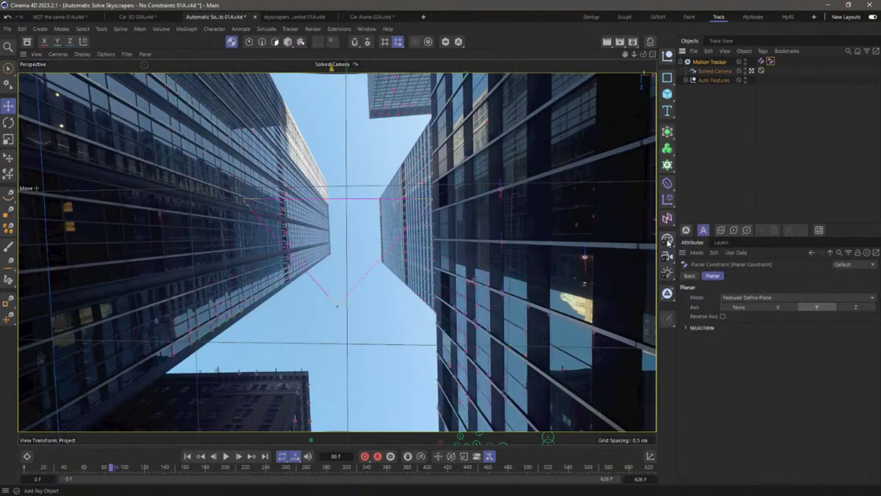
{"action": "left_click", "coordinate": [685, 329]}
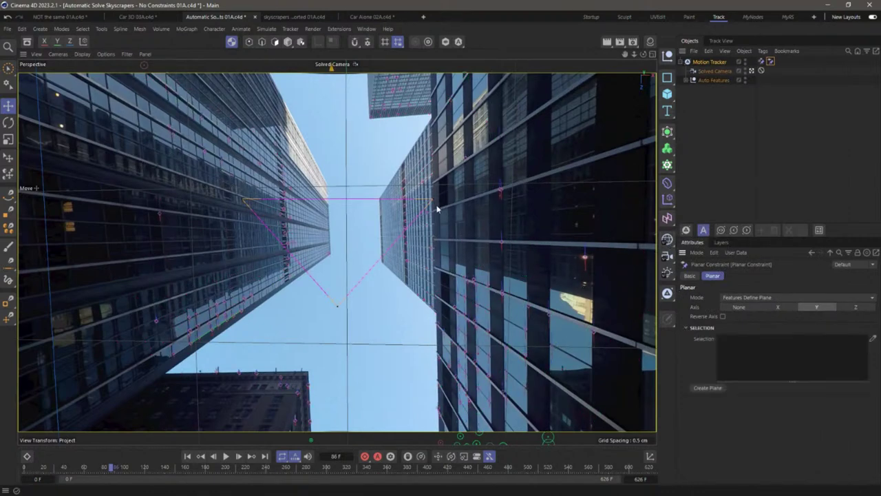
Go to frame 327, display the Auto Features and start picking features for the planar constraint's selection.
{"action": "left_click_drag", "start_coordinate": [113, 467], "coordinate": [234, 468]}
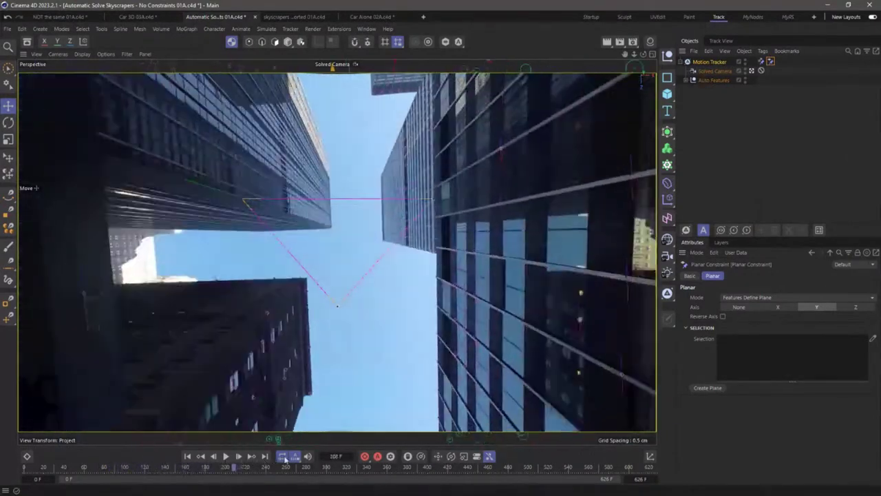
{"action": "left_click_drag", "start_coordinate": [285, 460], "coordinate": [352, 453]}
{"action": "left_click_drag", "start_coordinate": [321, 454], "coordinate": [353, 465]}
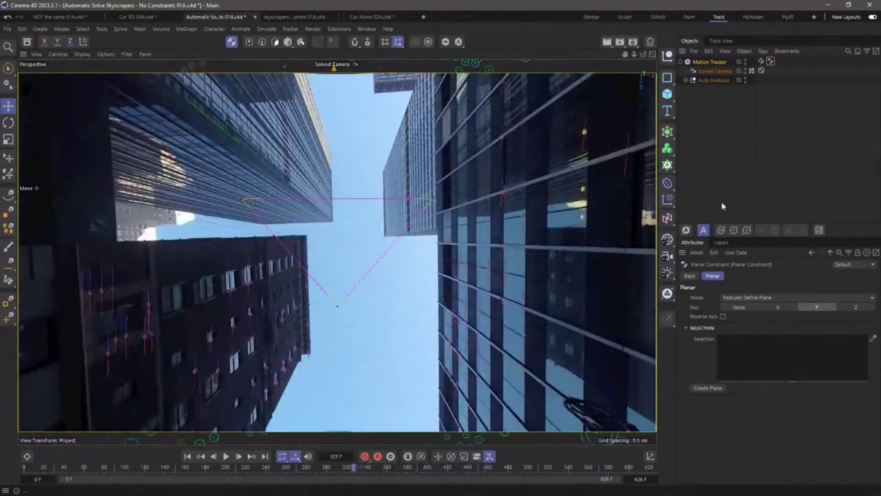
{"action": "left_click", "coordinate": [714, 80]}
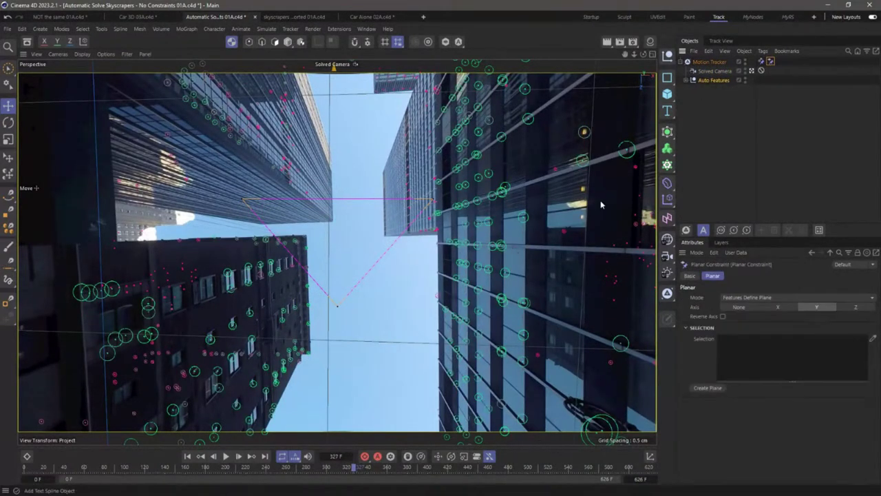
{"action": "left_click", "coordinate": [873, 340]}
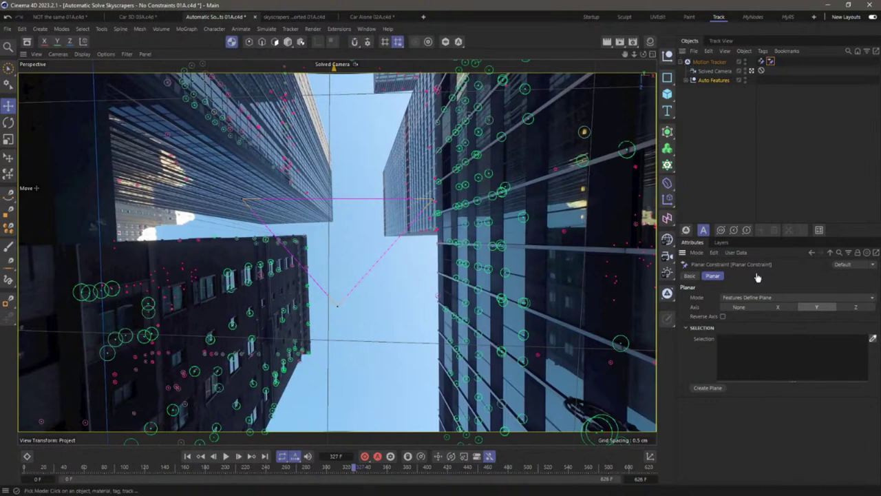
{"action": "left_click", "coordinate": [477, 203]}
{"action": "left_click", "coordinate": [505, 187]}
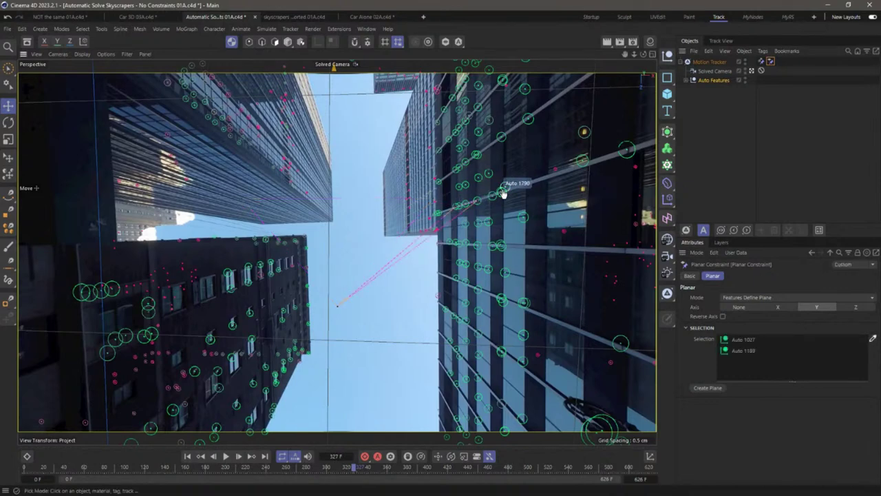
{"action": "left_click", "coordinate": [523, 217]}
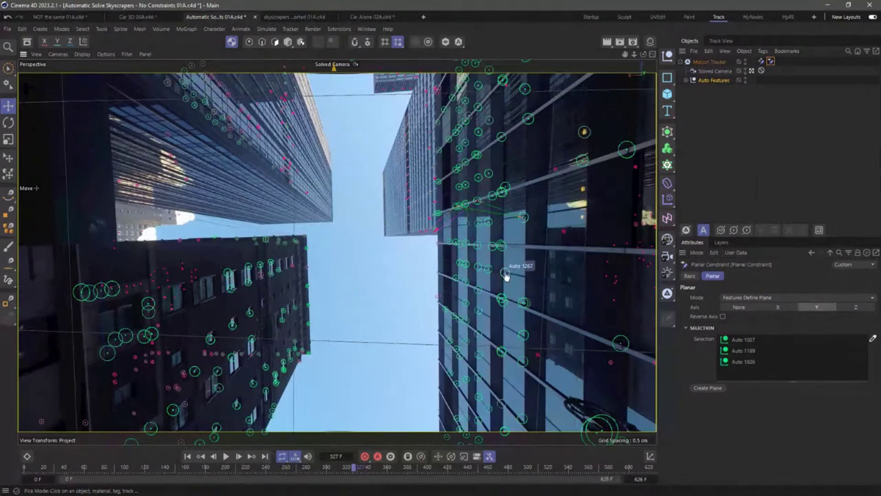
{"action": "left_click", "coordinate": [531, 291]}
{"action": "left_click", "coordinate": [507, 299]}
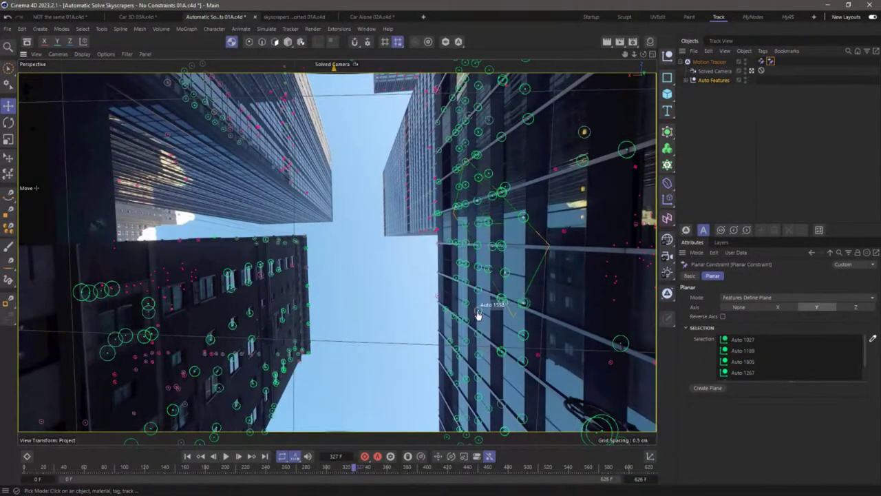
{"action": "left_click", "coordinate": [448, 315]}
{"action": "left_click", "coordinate": [522, 364]}
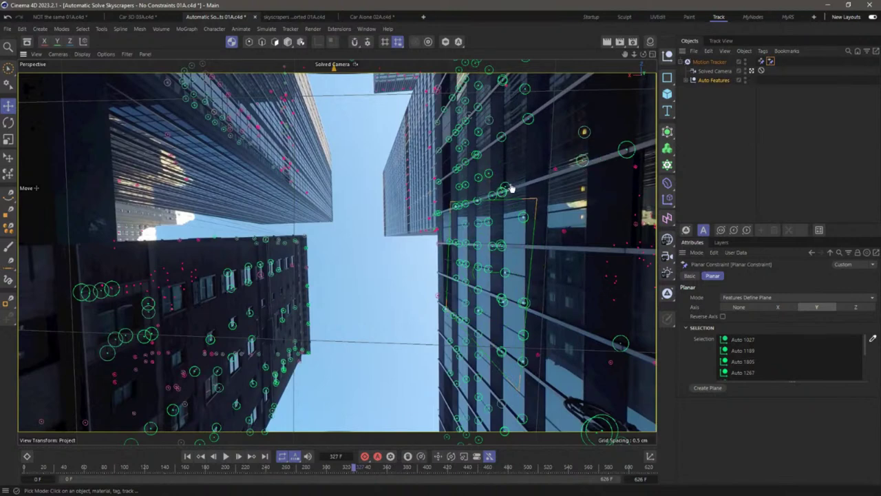
{"action": "left_click", "coordinate": [627, 149]}
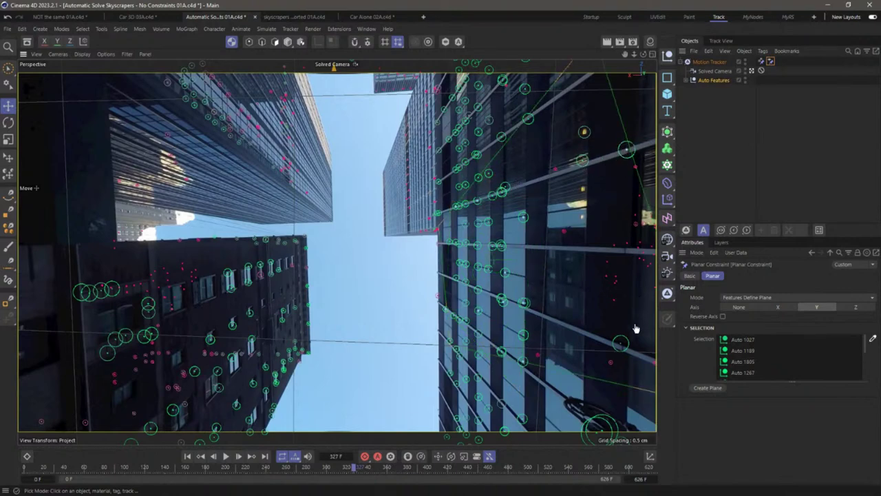
{"action": "left_click", "coordinate": [620, 342]}
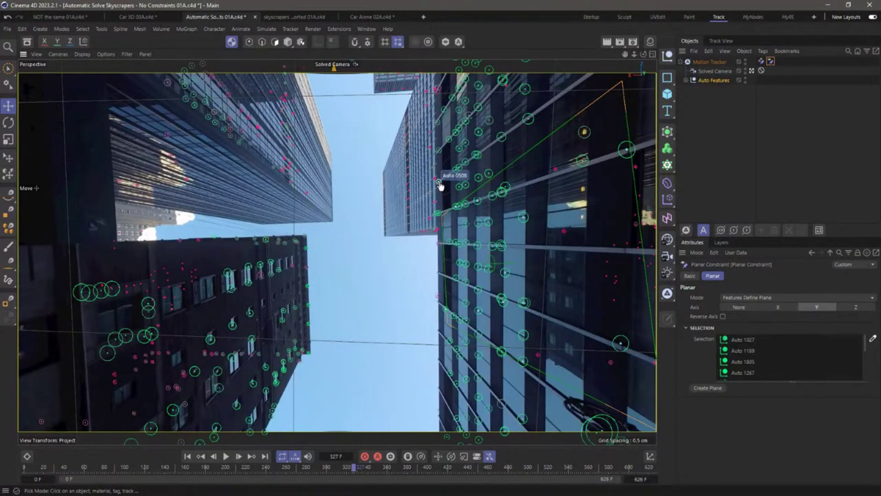
{"action": "left_click", "coordinate": [443, 183]}
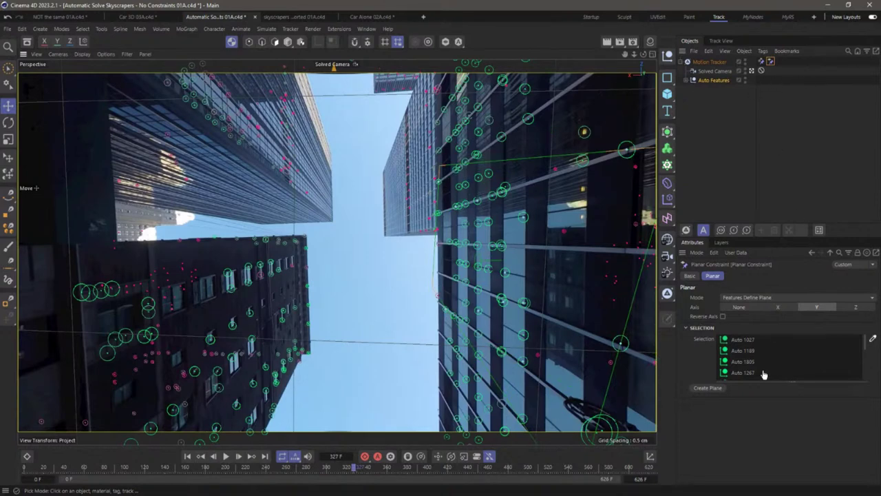
{"action": "right_click", "coordinate": [776, 346]}
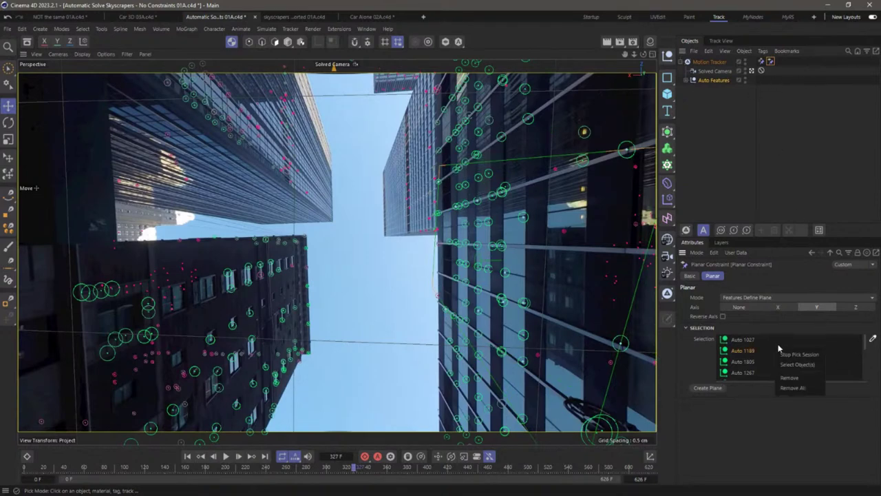
{"action": "left_click", "coordinate": [808, 390]}
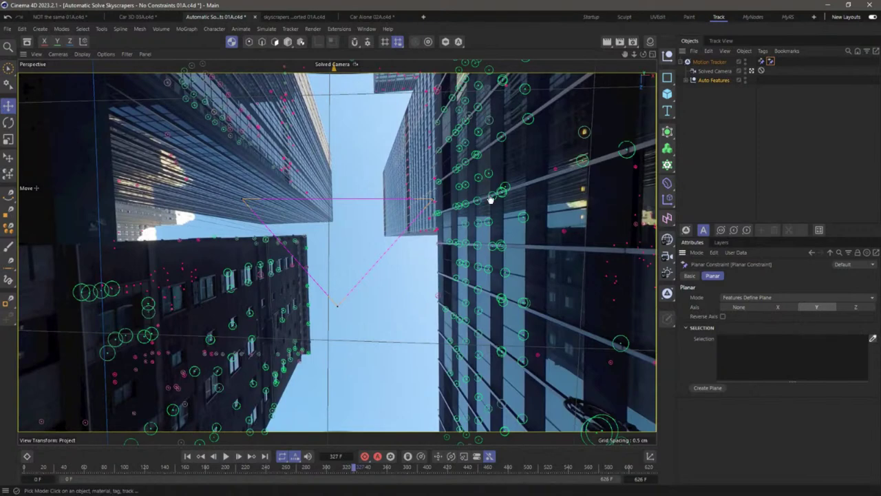
Define the planar constraint with features Auto 1027, 1723, 2005 and 1378 on the right-hand building's facade, and set its axis to X.
{"action": "left_click", "coordinate": [457, 208]}
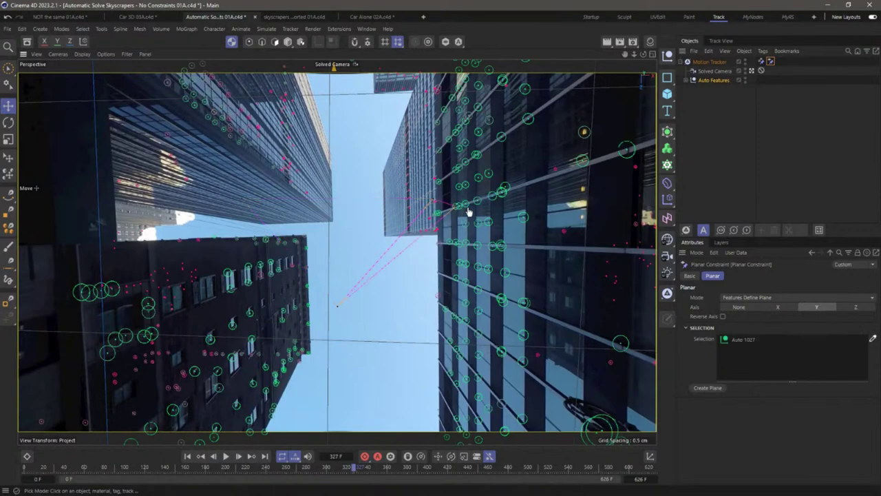
{"action": "left_click", "coordinate": [625, 151]}
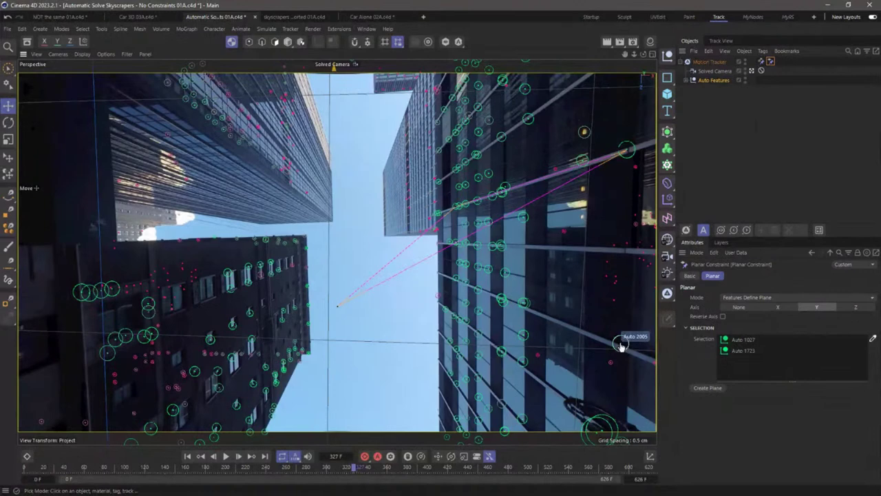
{"action": "left_click", "coordinate": [621, 342]}
{"action": "left_click", "coordinate": [457, 280]}
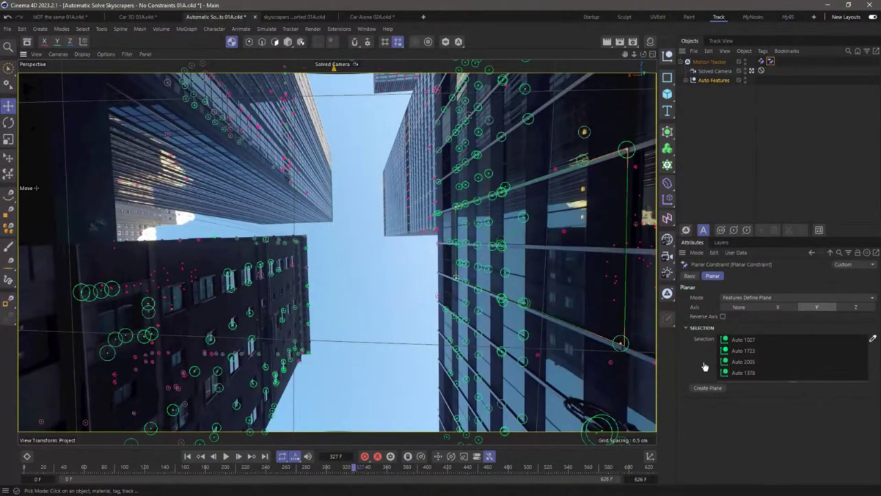
{"action": "left_click", "coordinate": [777, 310]}
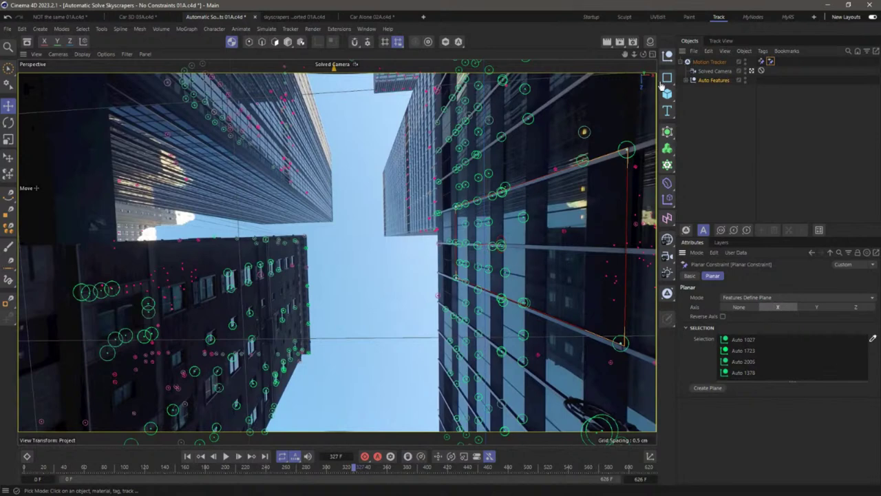
{"action": "left_click", "coordinate": [652, 56]}
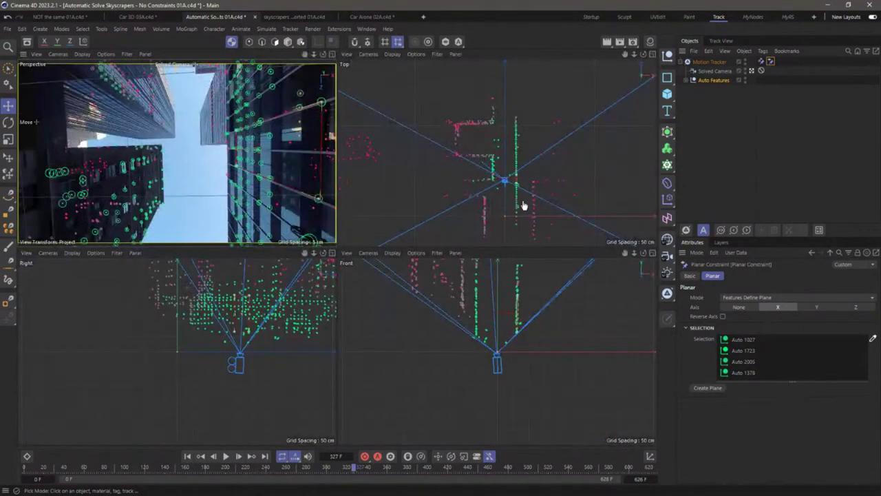
Create a plane object from the planar constraint's four selected features on the right-hand facade.
{"action": "scroll", "coordinate": [506, 182], "scroll_direction": "up", "scroll_amount": 4}
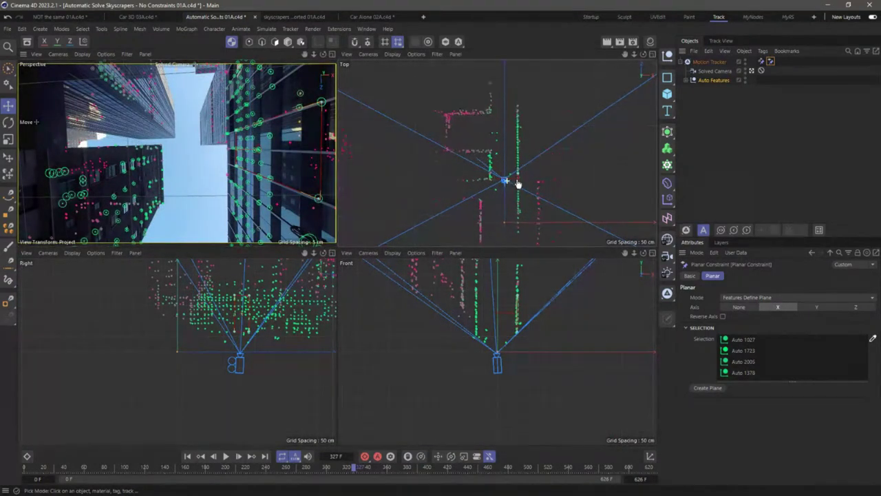
{"action": "scroll", "coordinate": [545, 177], "scroll_direction": "up", "scroll_amount": 2}
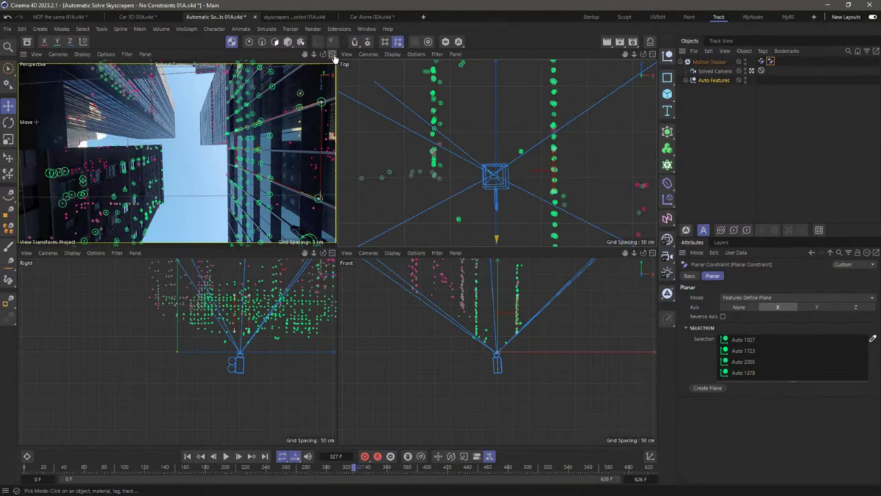
{"action": "left_click_drag", "start_coordinate": [513, 169], "coordinate": [442, 175], "text": "alt"}
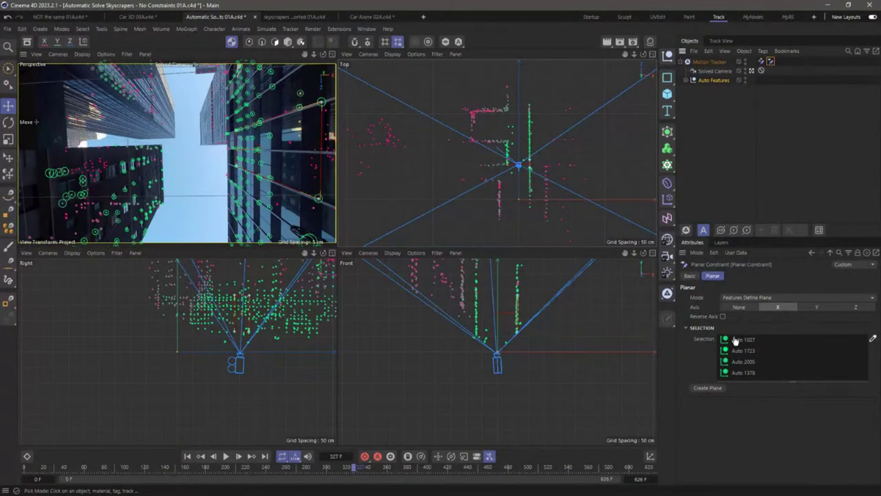
{"action": "left_click", "coordinate": [685, 329]}
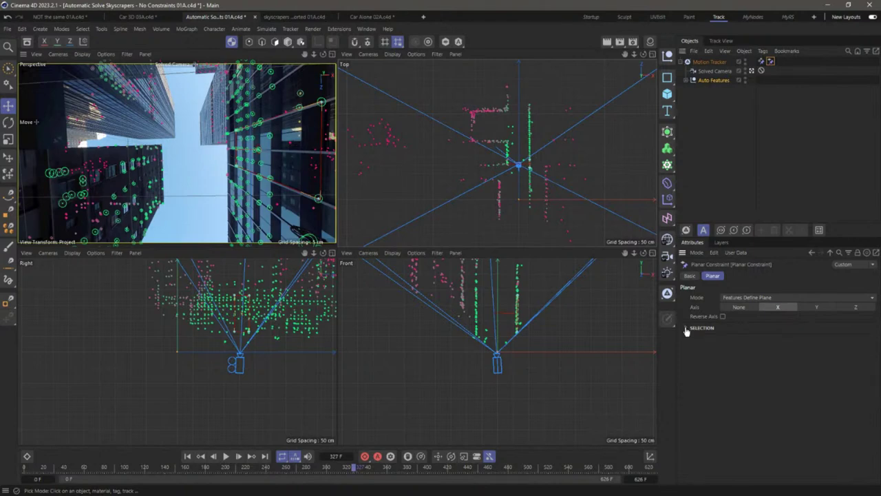
{"action": "left_click", "coordinate": [686, 329]}
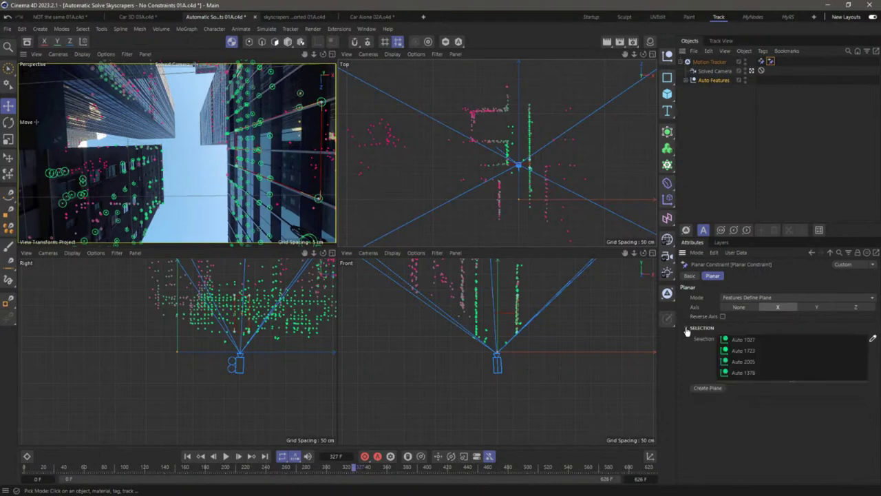
{"action": "left_click", "coordinate": [705, 389]}
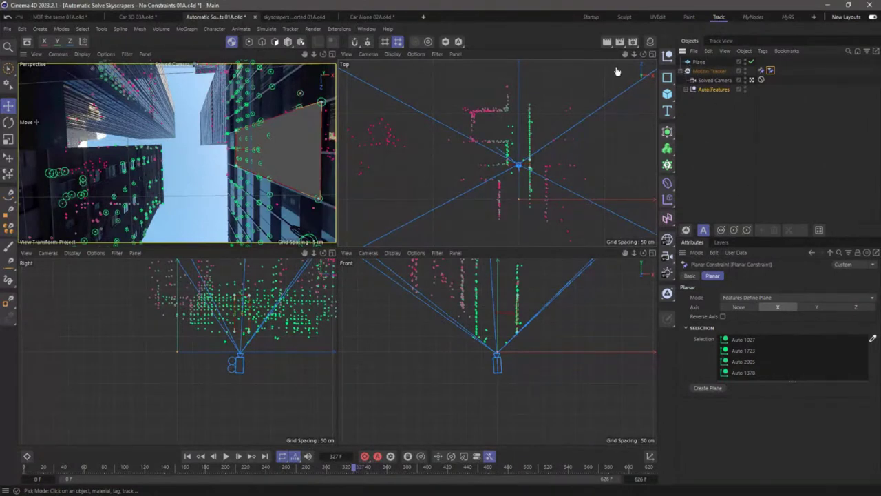
Convert the new plane to an editable polygon object and switch to editing its points with Rectangle Selection.
{"action": "left_click", "coordinate": [289, 42]}
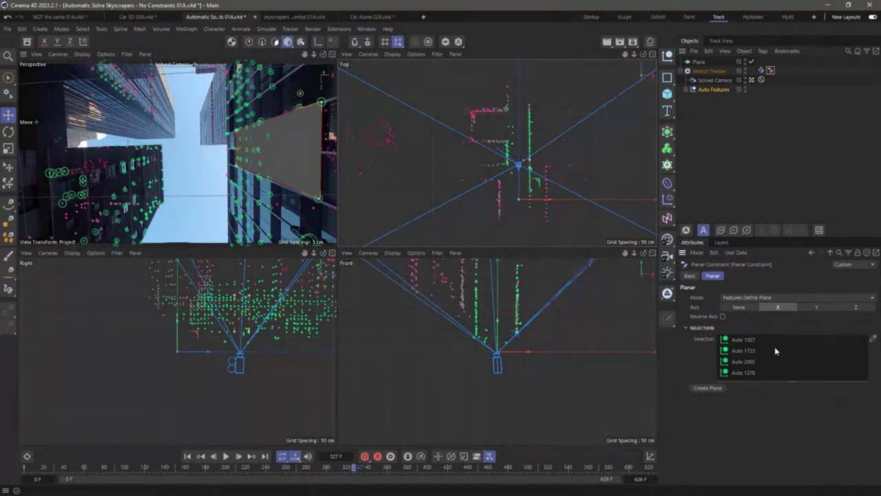
{"action": "left_click", "coordinate": [700, 62]}
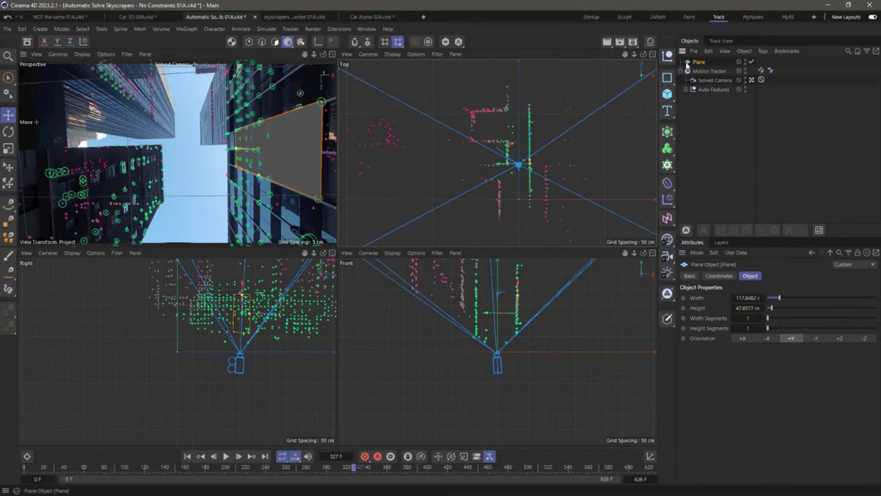
{"action": "key", "text": "c"}
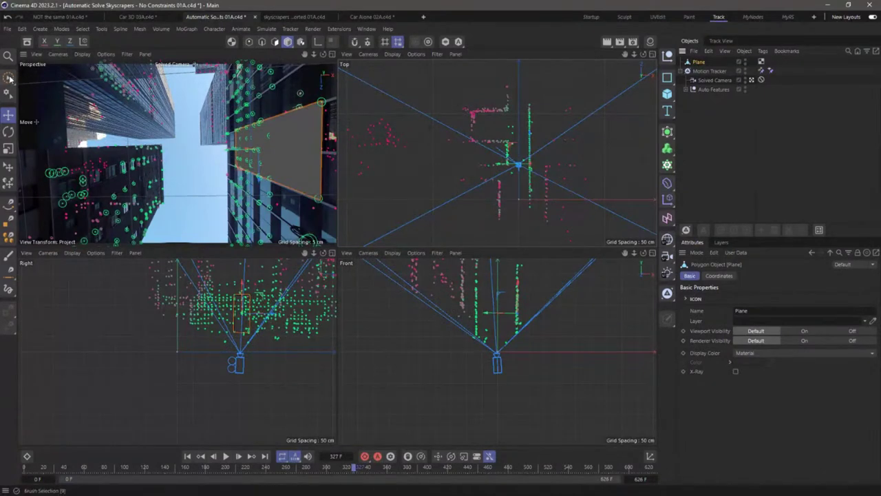
{"action": "left_click_drag", "start_coordinate": [8, 77], "coordinate": [58, 109]}
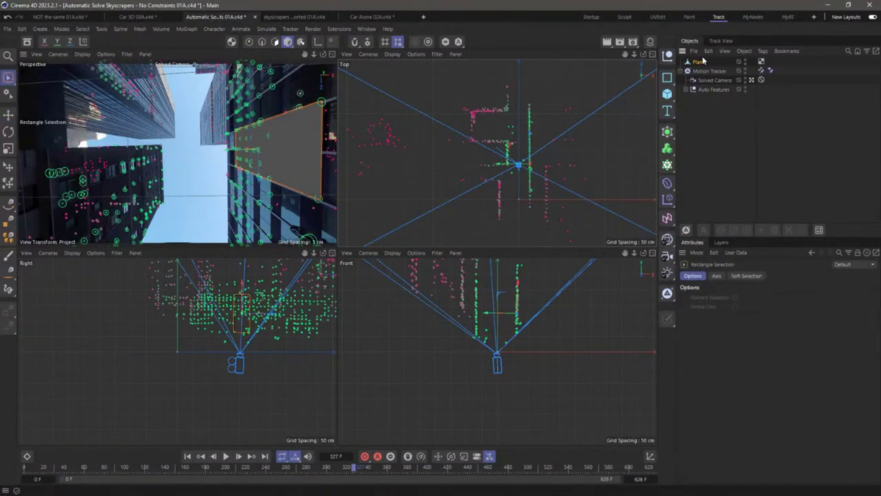
{"action": "left_click", "coordinate": [248, 42]}
Select the plane's two upper points and raise them to the top of the right-hand facade.
{"action": "left_click_drag", "start_coordinate": [217, 119], "coordinate": [257, 142]}
{"action": "left_click_drag", "start_coordinate": [202, 131], "coordinate": [244, 177]}
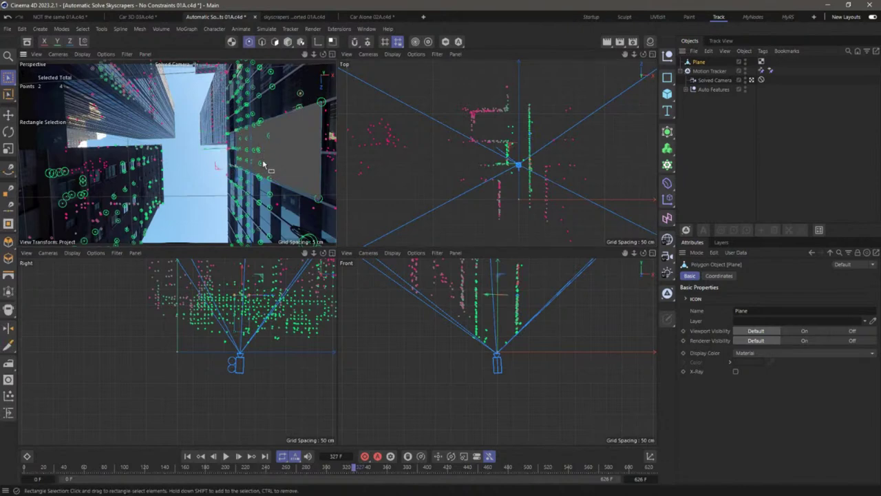
{"action": "left_click", "coordinate": [331, 55]}
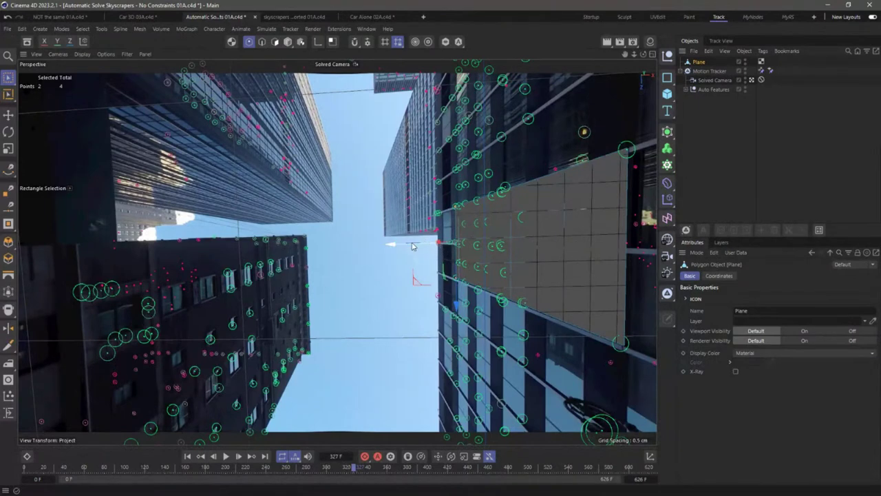
{"action": "left_click", "coordinate": [653, 55]}
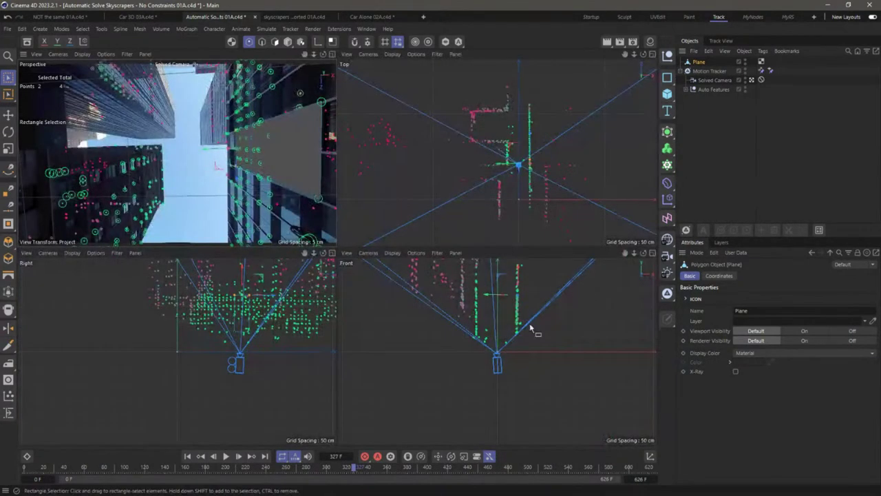
{"action": "scroll", "coordinate": [529, 318], "scroll_direction": "up", "scroll_amount": 3}
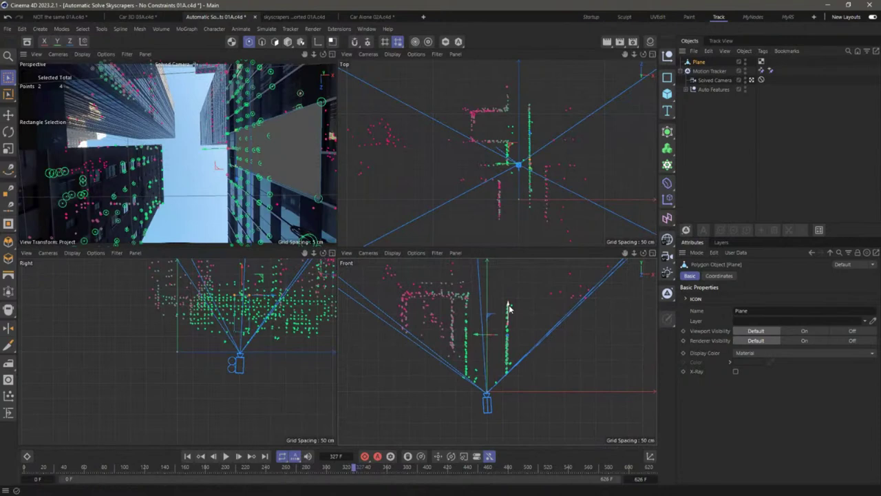
{"action": "scroll", "coordinate": [260, 349], "scroll_direction": "down", "scroll_amount": 10}
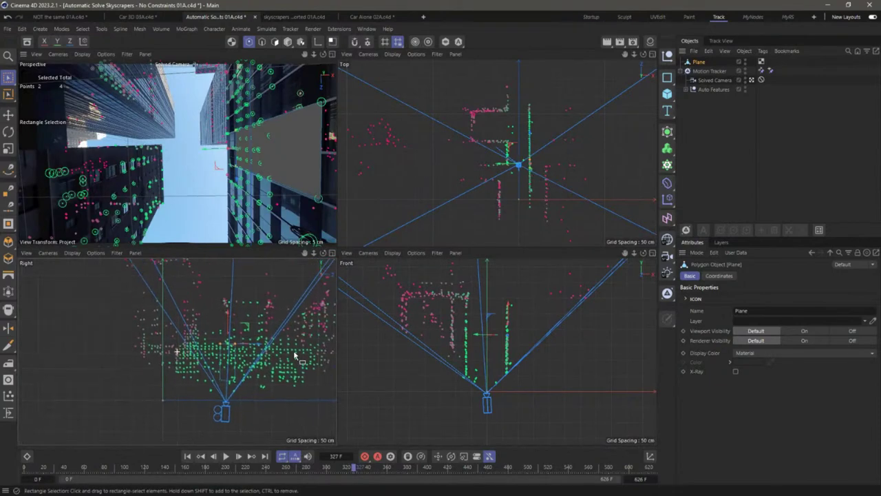
{"action": "scroll", "coordinate": [236, 385], "scroll_direction": "up", "scroll_amount": 1}
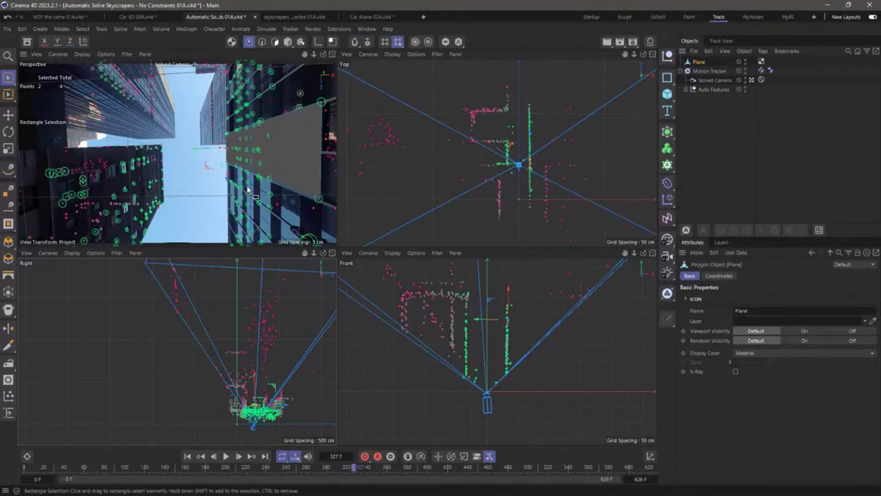
Select the two points on one side of the plane and extend that side backward along Z past the facade's tracked features, viewing the early frames.
{"action": "left_click_drag", "start_coordinate": [328, 90], "coordinate": [308, 119]}
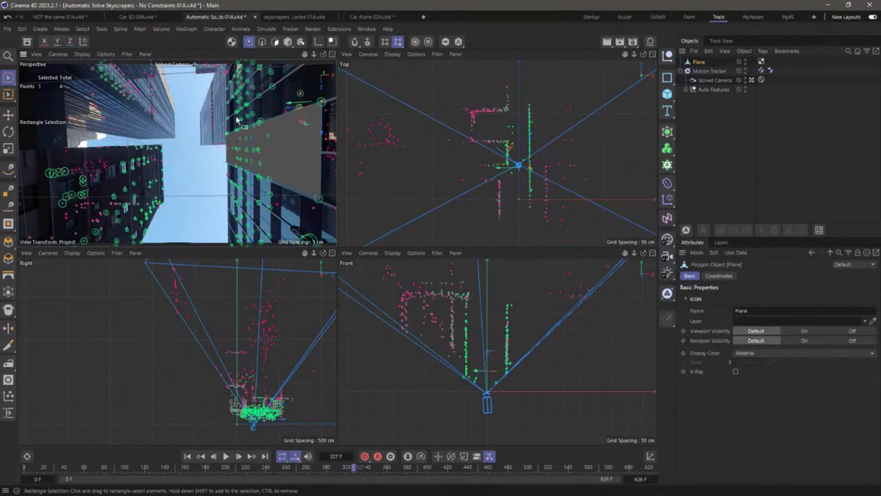
{"action": "left_click_drag", "start_coordinate": [247, 162], "coordinate": [248, 88]}
{"action": "left_click_drag", "start_coordinate": [267, 469], "coordinate": [50, 468]}
{"action": "left_click_drag", "start_coordinate": [248, 230], "coordinate": [216, 486]}
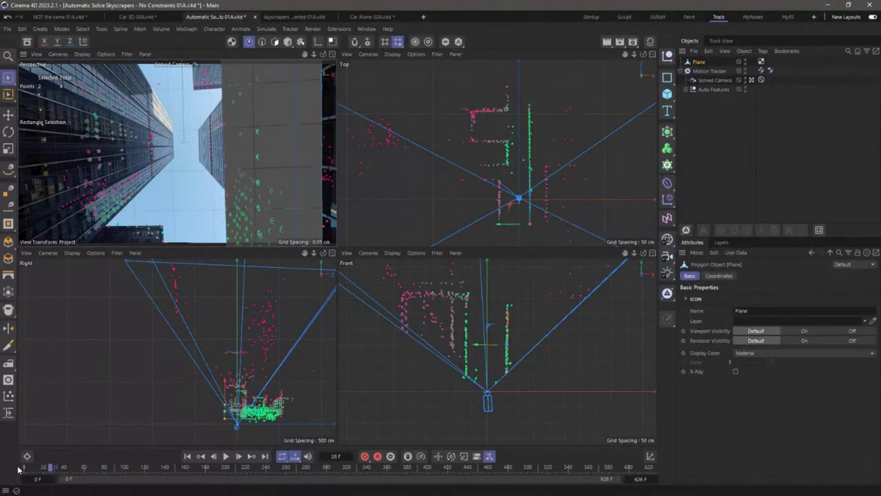
{"action": "left_click", "coordinate": [108, 467]}
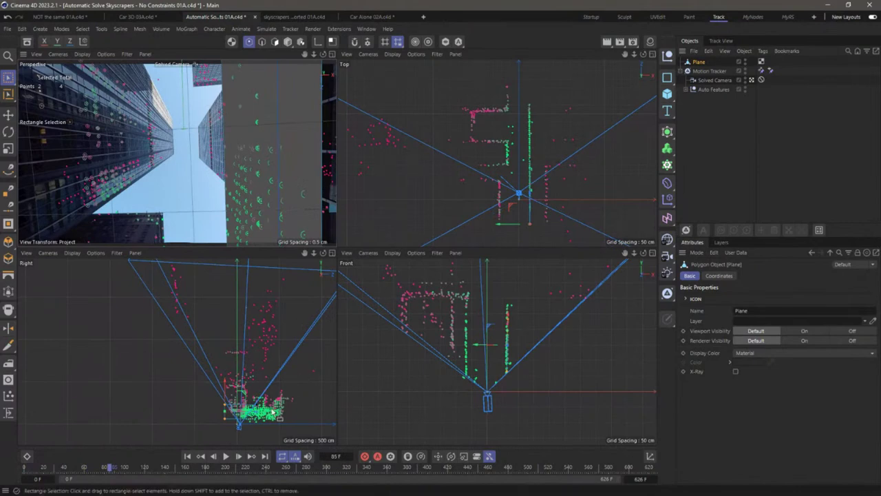
Go to frame 626, select the plane's two points on the opposite side and extend that side forward along Z past the facade's features.
{"action": "left_click", "coordinate": [391, 466]}
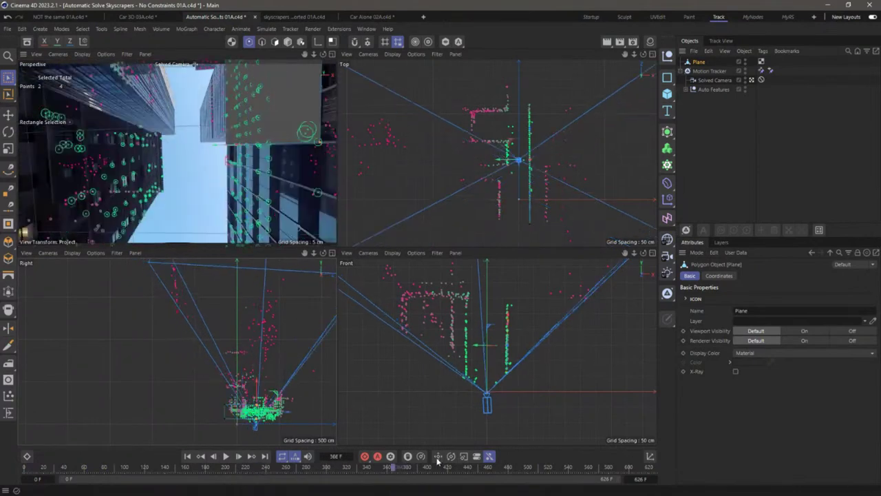
{"action": "left_click_drag", "start_coordinate": [437, 467], "coordinate": [510, 467]}
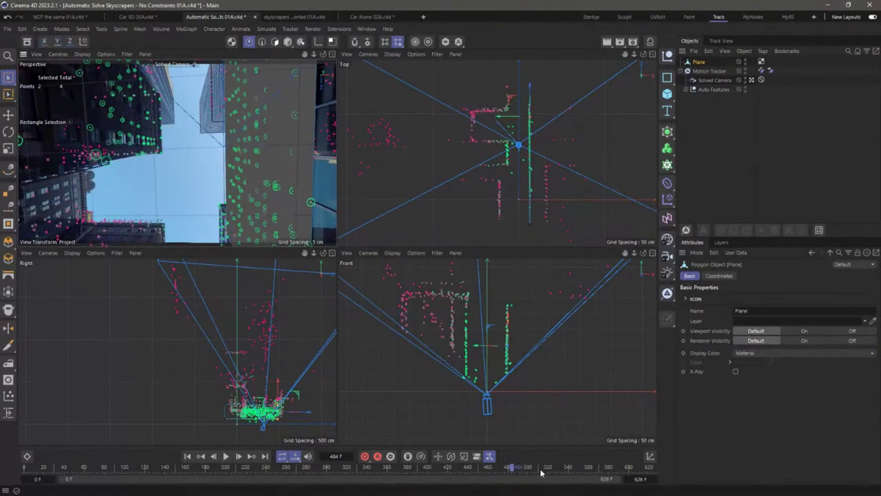
{"action": "left_click_drag", "start_coordinate": [544, 472], "coordinate": [687, 461]}
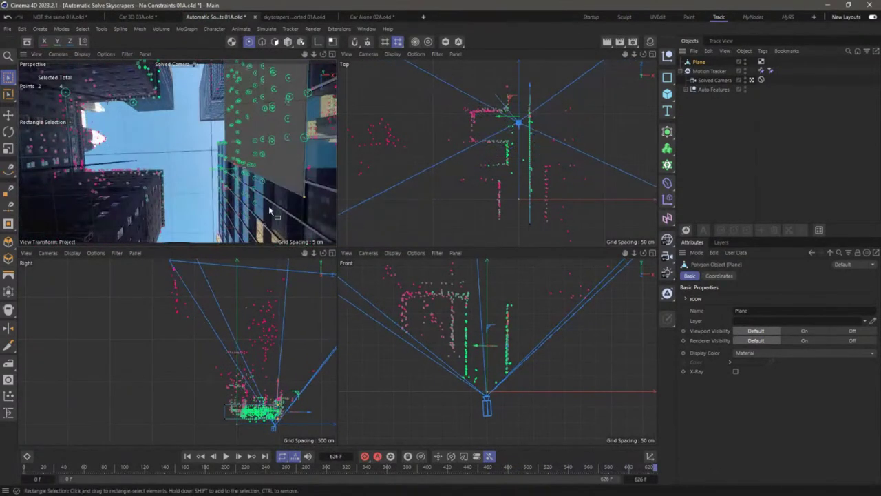
{"action": "left_click_drag", "start_coordinate": [249, 207], "coordinate": [269, 369]}
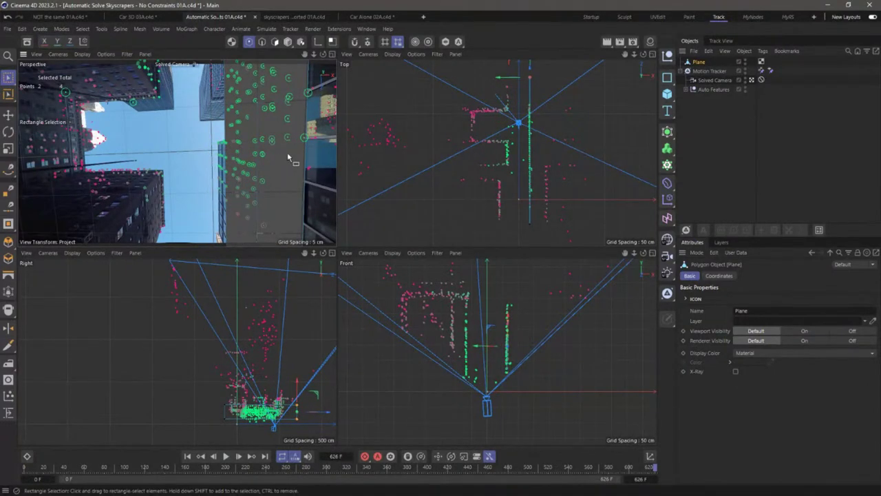
Add a loop cut across the plane at about 70%, then select the shorter section's upper edge and shift it to the building's outline.
{"action": "key", "text": "k"}
{"action": "key", "text": "l"}
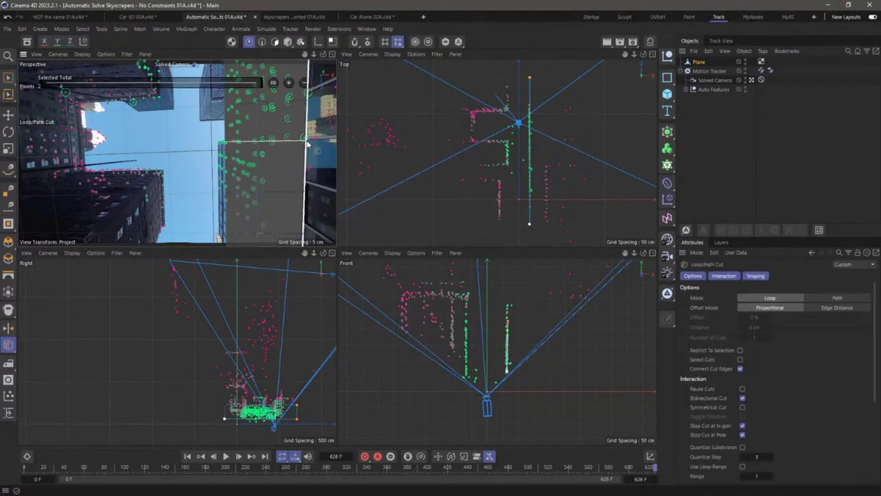
{"action": "key", "text": "Return"}
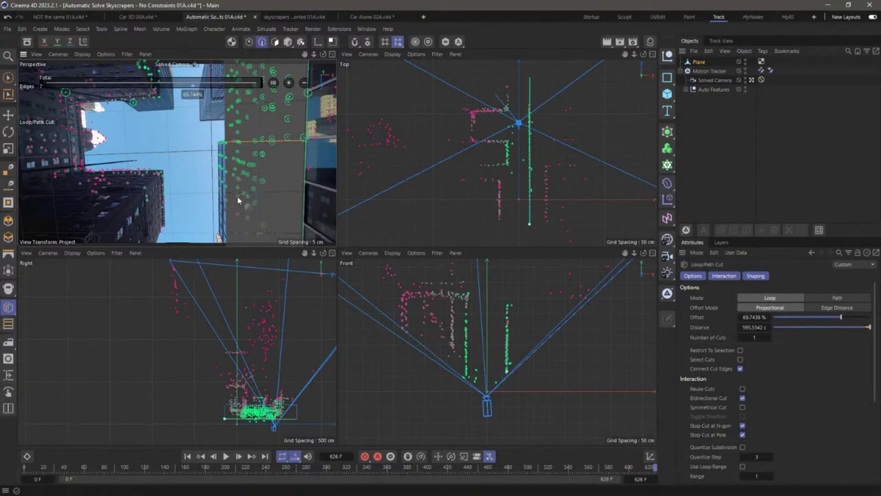
{"action": "key", "text": "e"}
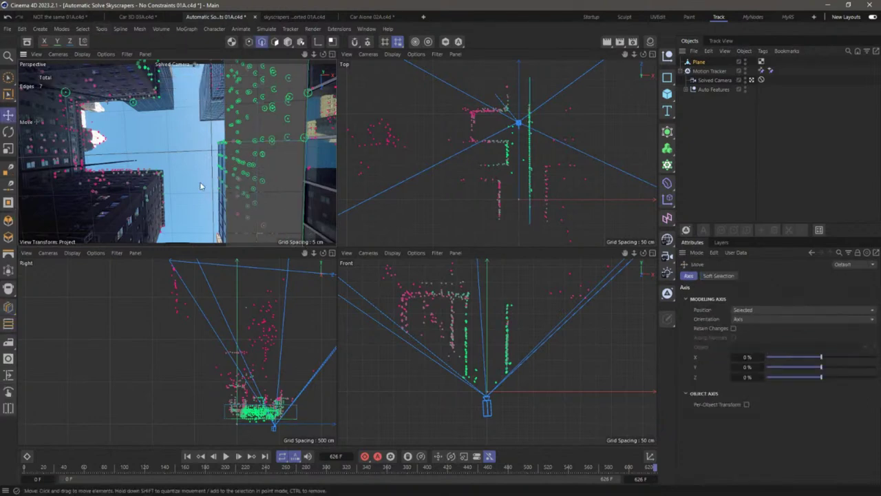
{"action": "left_click", "coordinate": [236, 232]}
{"action": "left_click_drag", "start_coordinate": [236, 232], "coordinate": [226, 224]}
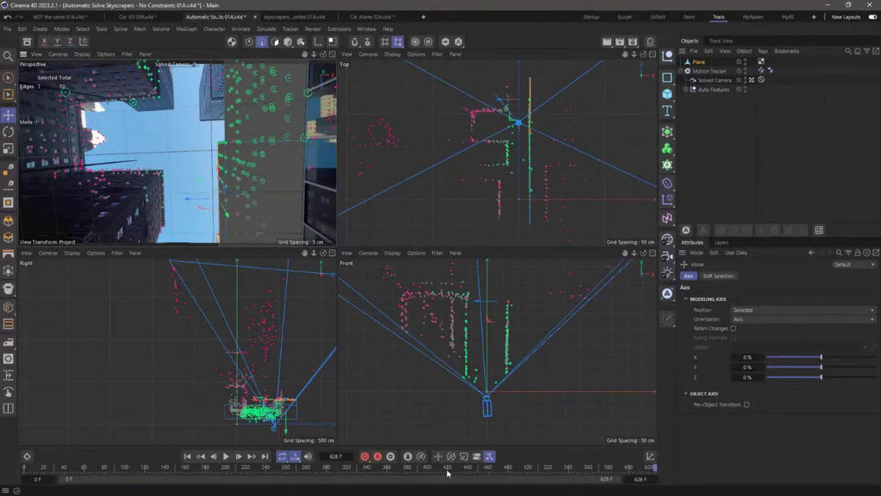
Select the longer section's lower edge at frame 397 and move it down below the camera, then go to frame 175.
{"action": "left_click_drag", "start_coordinate": [495, 472], "coordinate": [424, 472]}
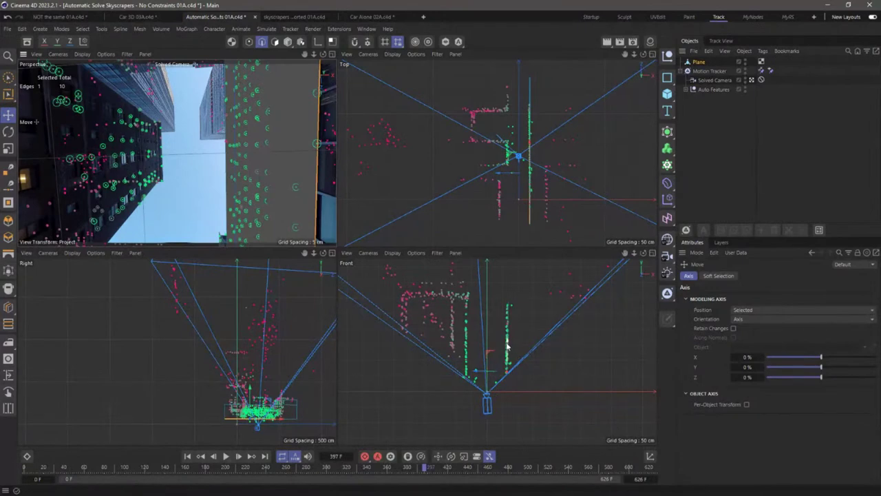
{"action": "left_click_drag", "start_coordinate": [249, 393], "coordinate": [248, 412]}
{"action": "left_click_drag", "start_coordinate": [437, 468], "coordinate": [200, 472]}
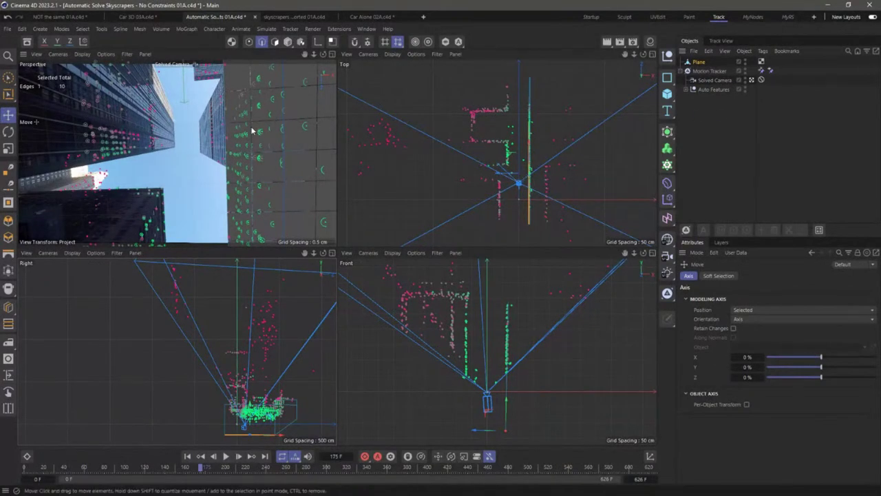
Create a background object from the Motion Tracker's skyscraper footage.
{"action": "left_click", "coordinate": [702, 62]}
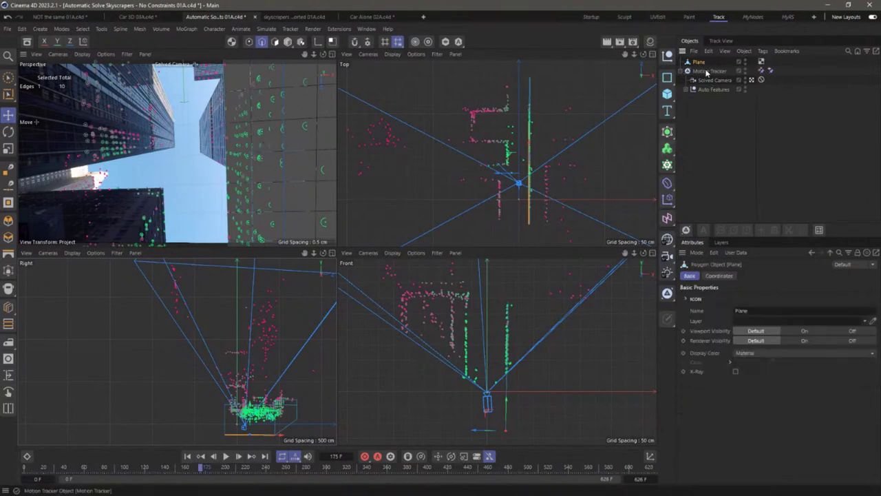
{"action": "left_click", "coordinate": [709, 71]}
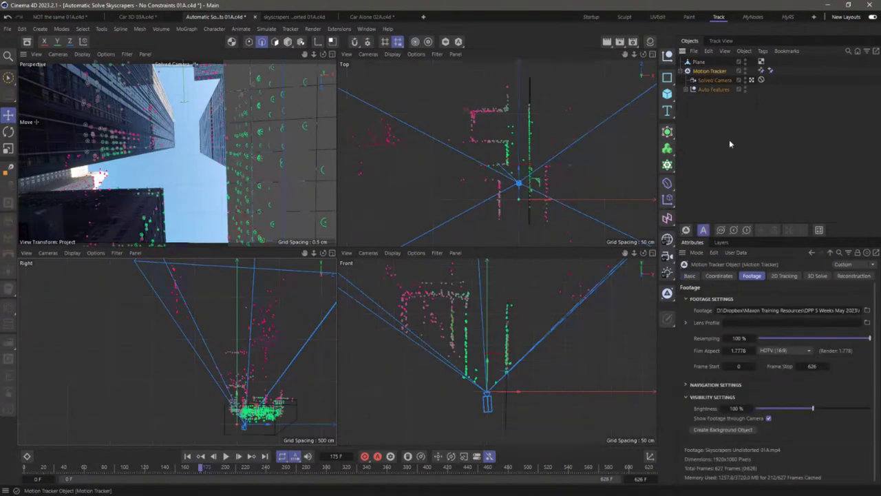
{"action": "left_click", "coordinate": [711, 429]}
Show the scene's materials and delete the duplicate Skyscrapers footage material not used by the background.
{"action": "left_click", "coordinate": [651, 42]}
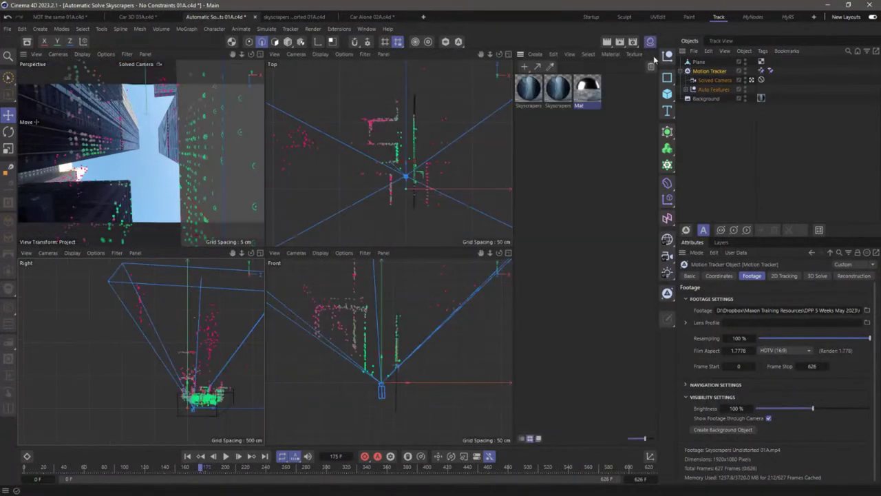
{"action": "left_click", "coordinate": [761, 98]}
{"action": "left_click", "coordinate": [561, 101]}
{"action": "key", "text": "Delete"}
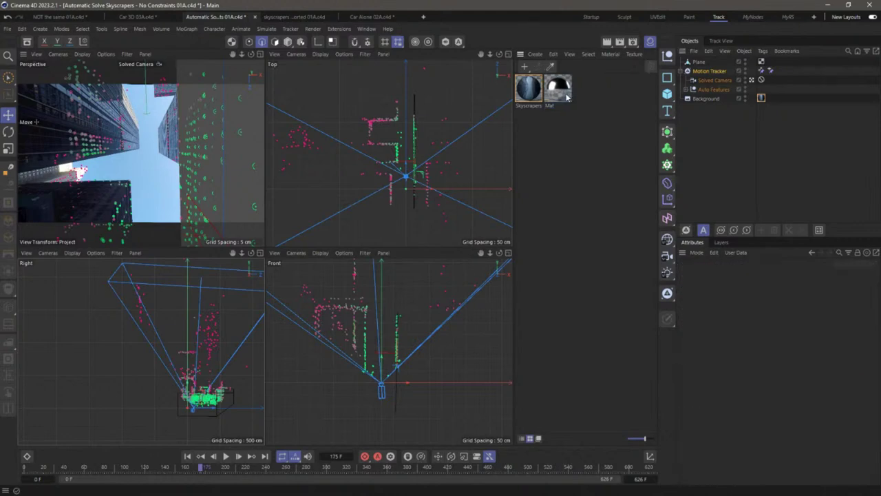
Set the skyscraper footage material's texture preview size to No Scaling and its color texture sampling to None.
{"action": "double_click", "coordinate": [523, 96]}
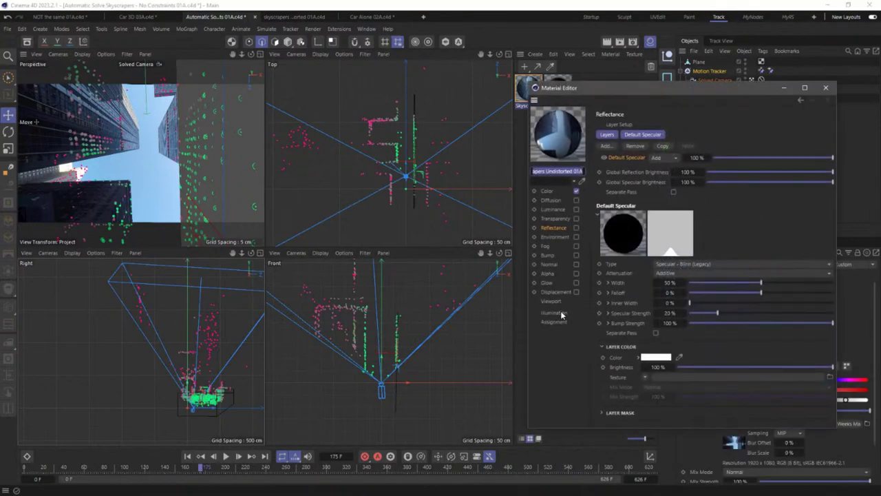
{"action": "left_click", "coordinate": [566, 299]}
{"action": "left_click", "coordinate": [667, 134]}
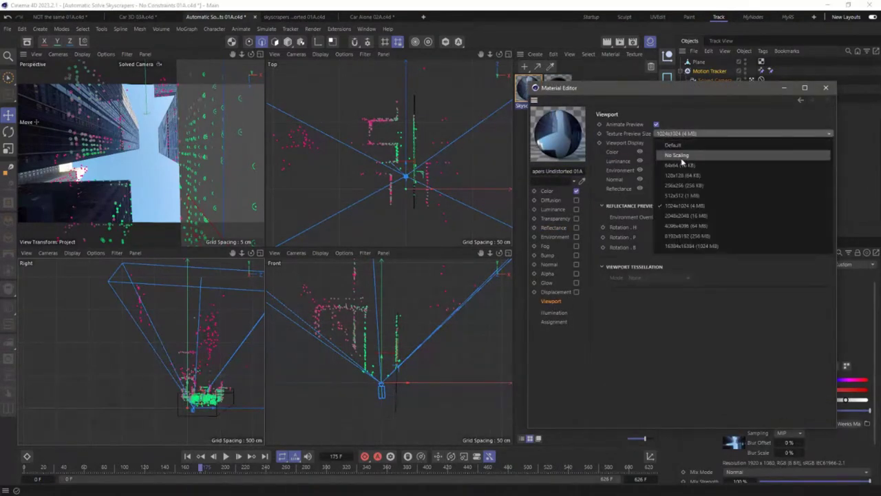
{"action": "left_click", "coordinate": [679, 155]}
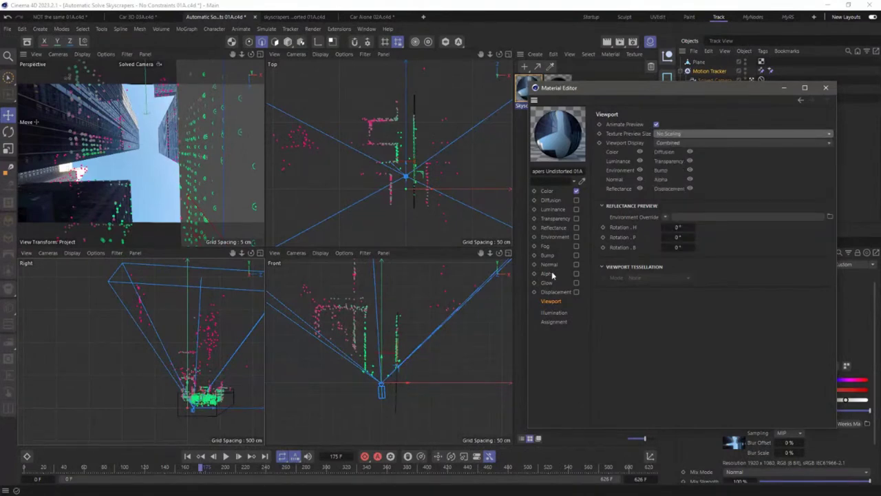
{"action": "left_click", "coordinate": [548, 191]}
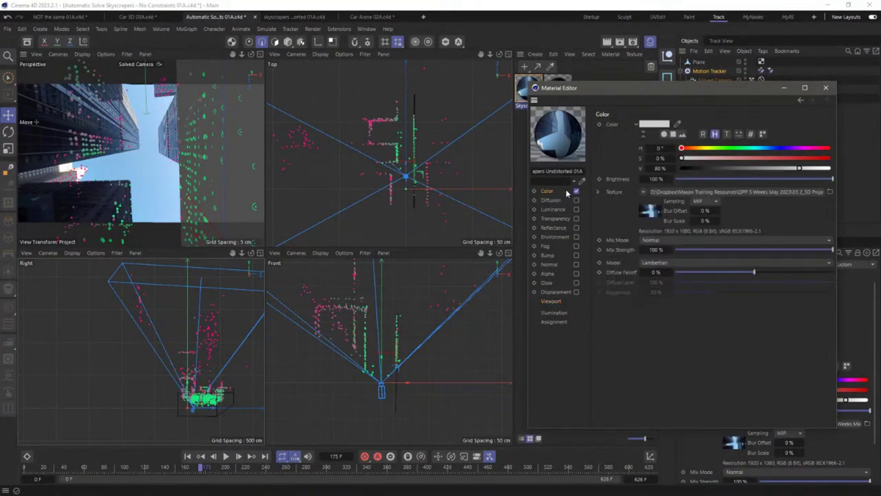
{"action": "left_click", "coordinate": [713, 202]}
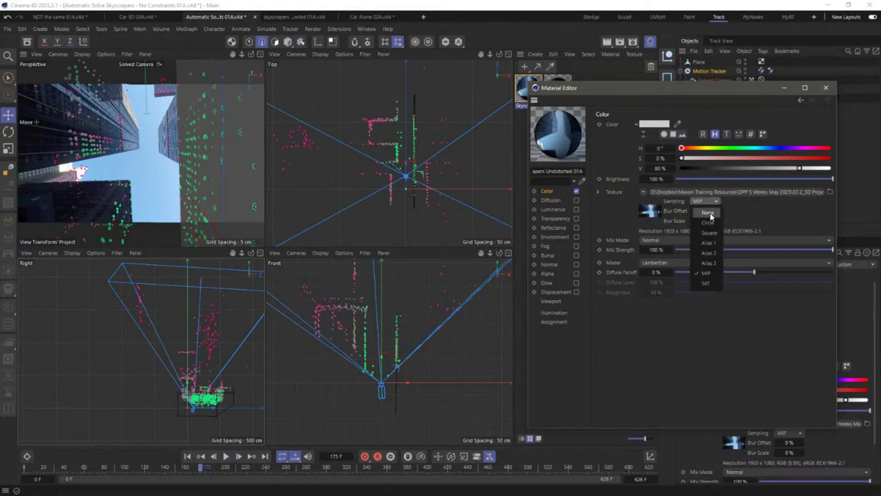
{"action": "left_click", "coordinate": [703, 210]}
{"action": "left_click", "coordinate": [826, 88]}
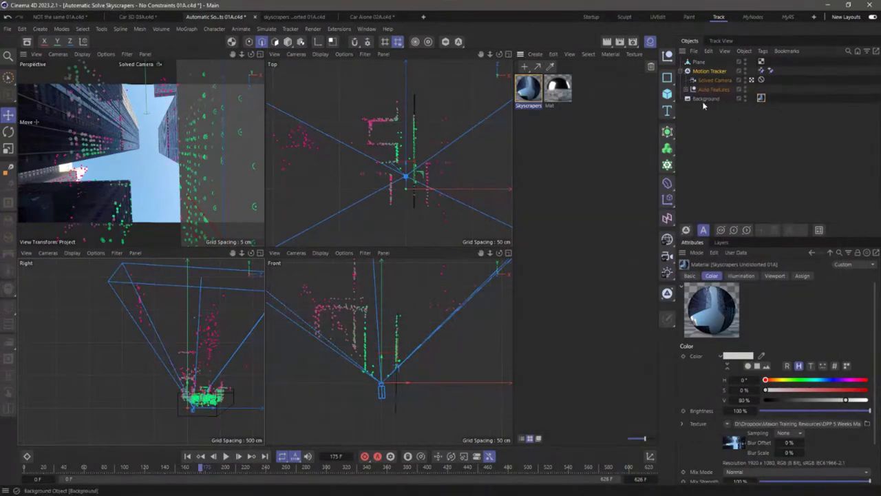
Apply the skyscraper footage material to the Plane using Camera Mapping from the Solved Camera, and calculate the projection's film aspect.
{"action": "left_click_drag", "start_coordinate": [528, 96], "coordinate": [700, 64]}
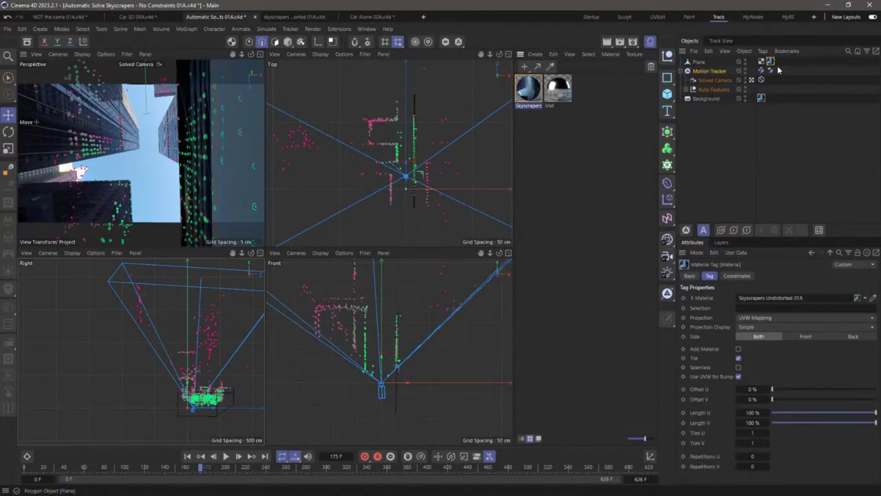
{"action": "left_click", "coordinate": [765, 318]}
{"action": "left_click", "coordinate": [782, 409]}
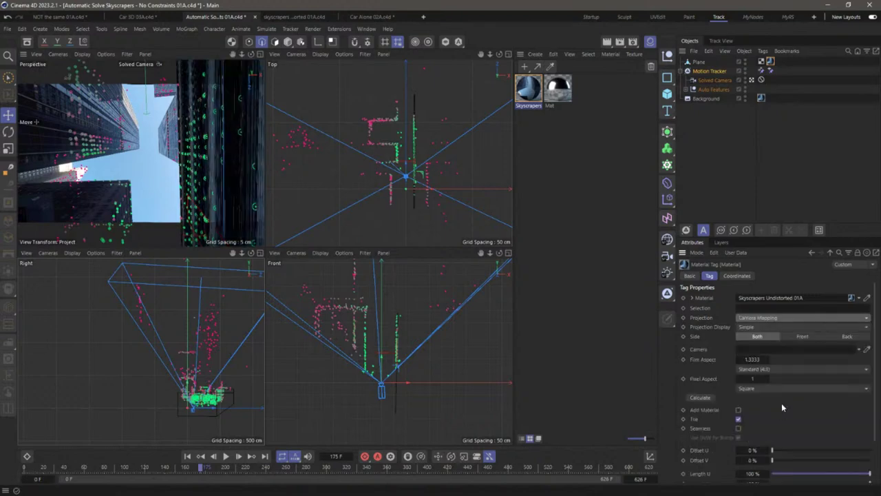
{"action": "left_click_drag", "start_coordinate": [715, 79], "coordinate": [765, 349]}
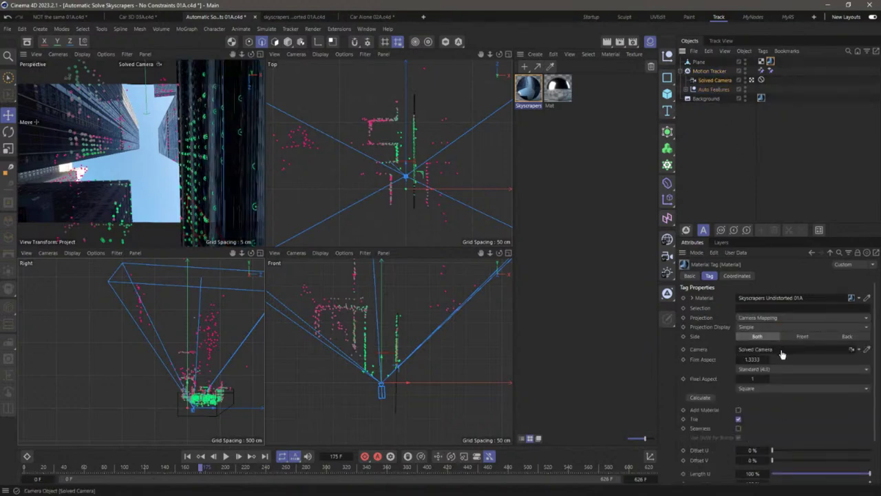
{"action": "left_click", "coordinate": [697, 397]}
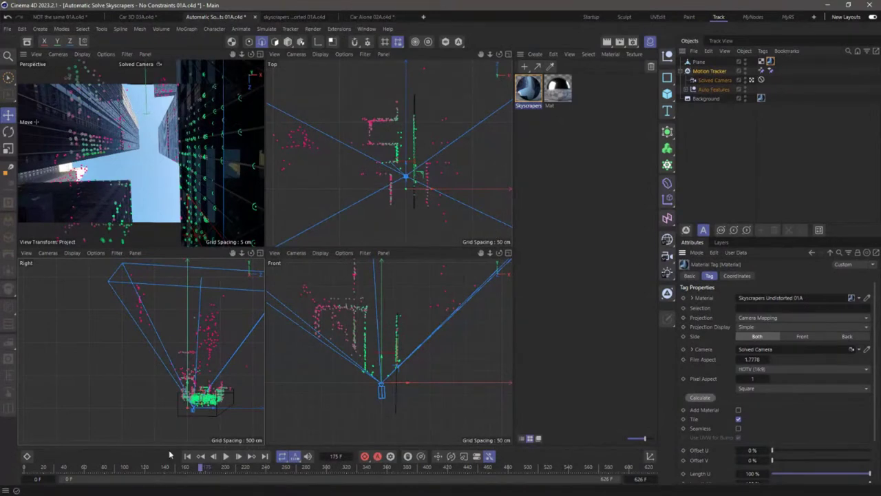
Put the footage texture in the material's Luminance channel and disable its Color channel.
{"action": "double_click", "coordinate": [528, 88]}
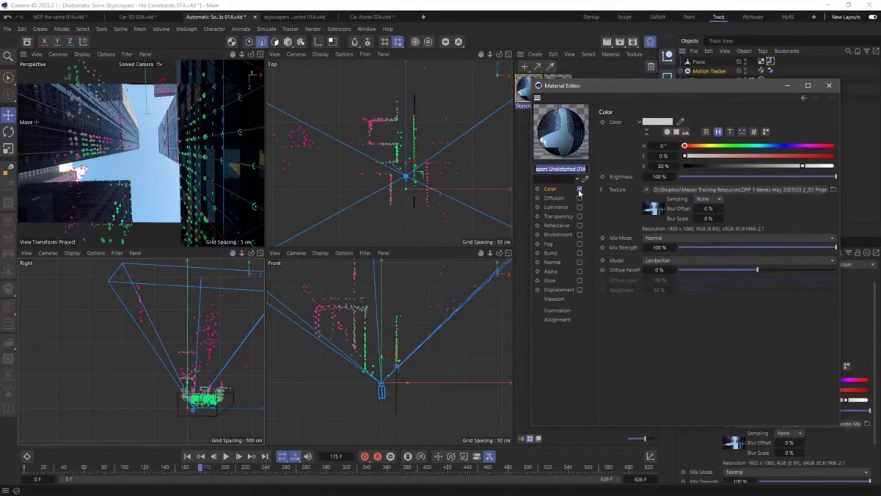
{"action": "left_click", "coordinate": [580, 206]}
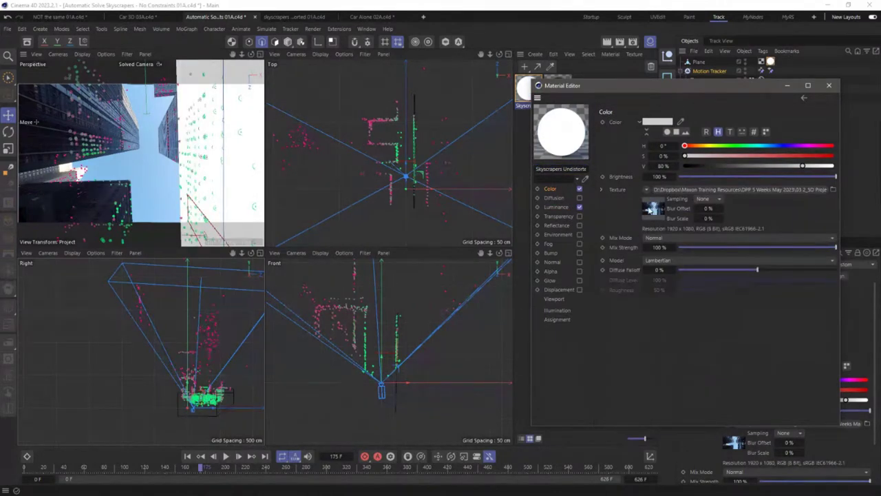
{"action": "left_click", "coordinate": [556, 206]}
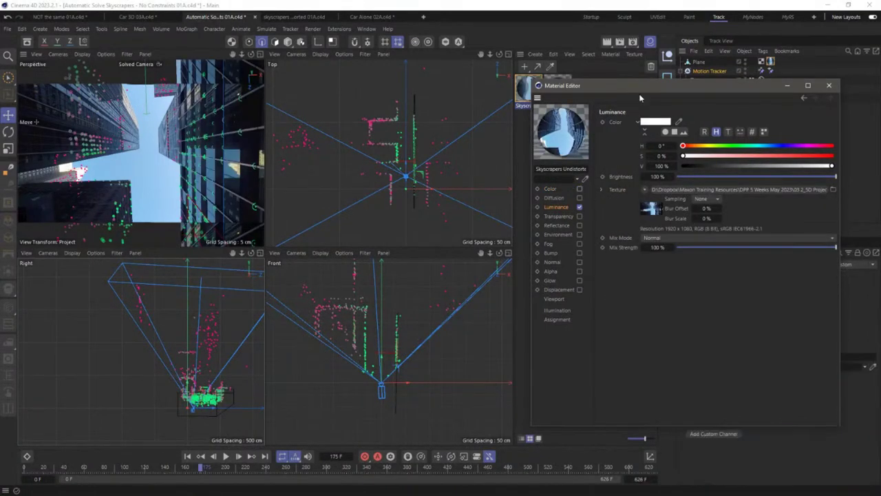
{"action": "left_click", "coordinate": [828, 85]}
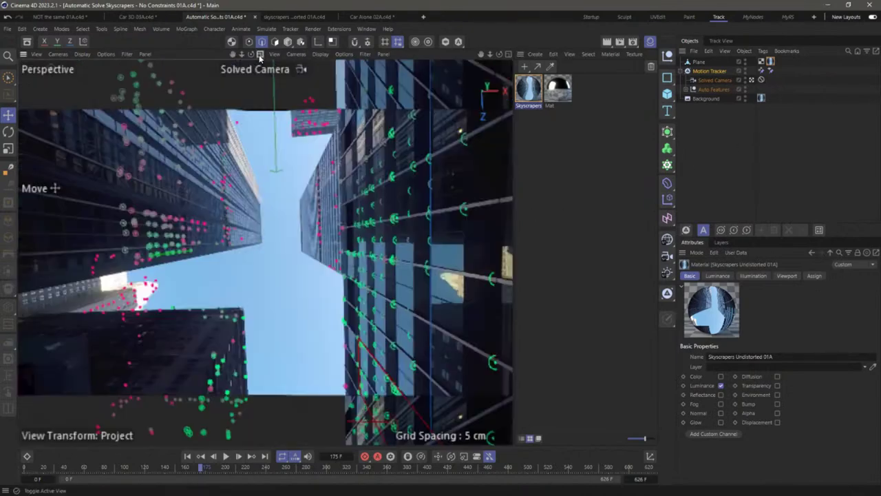
Maximize the solved camera view and scrub through the footage to check the facade projection, ending near frame 189 with nothing selected.
{"action": "left_click", "coordinate": [260, 54]}
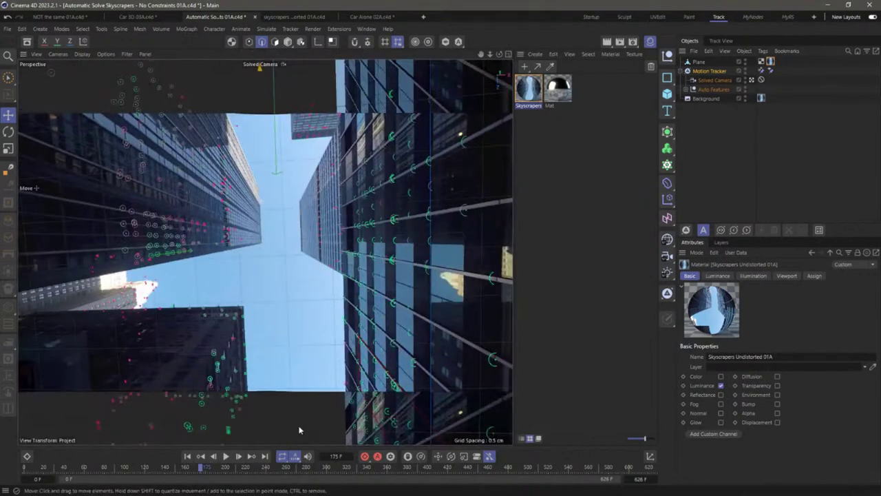
{"action": "left_click_drag", "start_coordinate": [180, 469], "coordinate": [388, 468]}
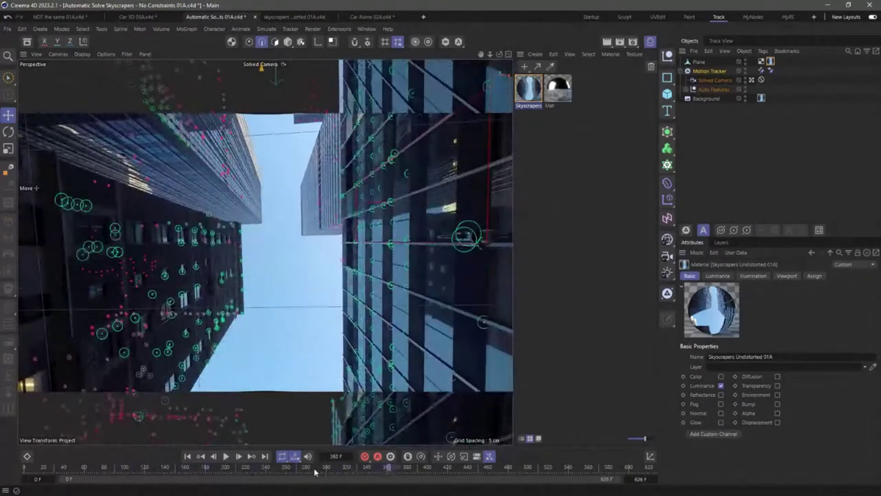
{"action": "left_click_drag", "start_coordinate": [314, 472], "coordinate": [217, 468]}
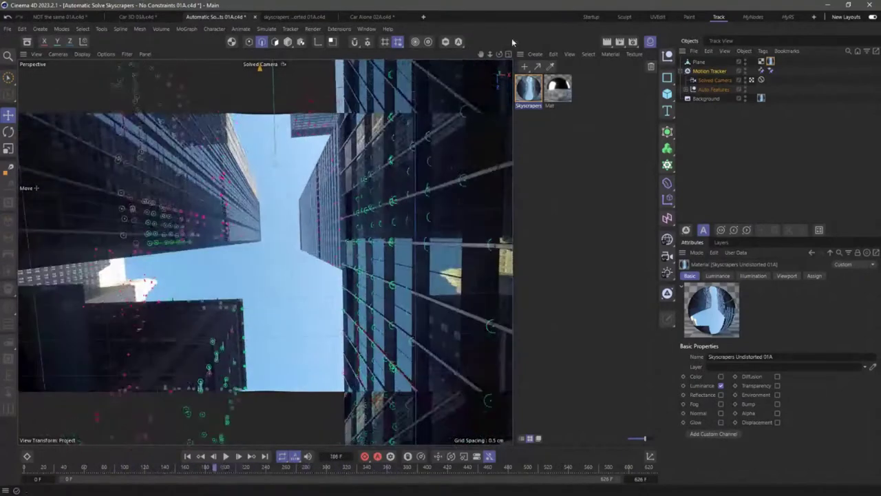
{"action": "left_click", "coordinate": [697, 135]}
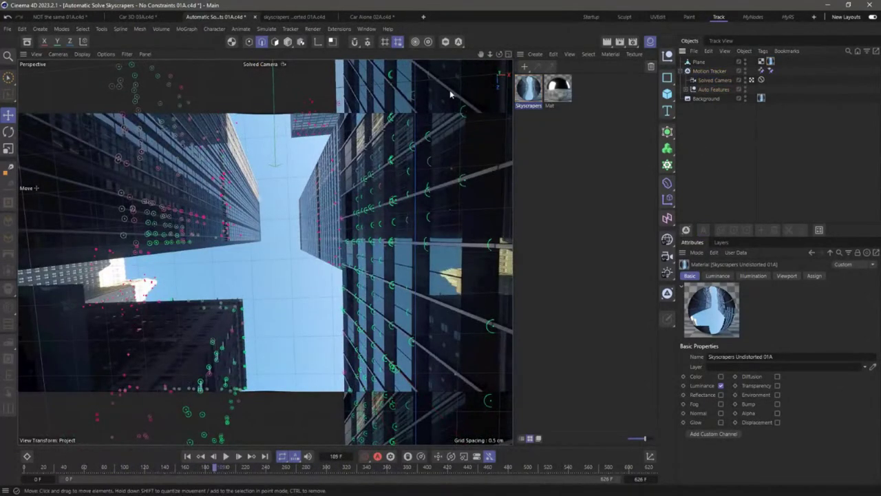
Hide the Background in the viewport and inspect the Plane's projection from the default camera while scrubbing, ending at frame 153 in the Solved Camera.
{"action": "left_click", "coordinate": [751, 79]}
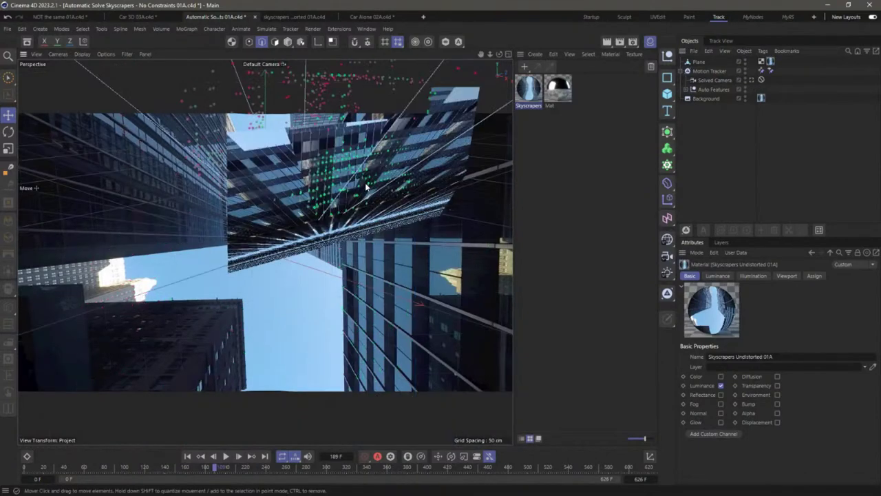
{"action": "left_click_drag", "start_coordinate": [367, 187], "coordinate": [504, 171], "text": "alt"}
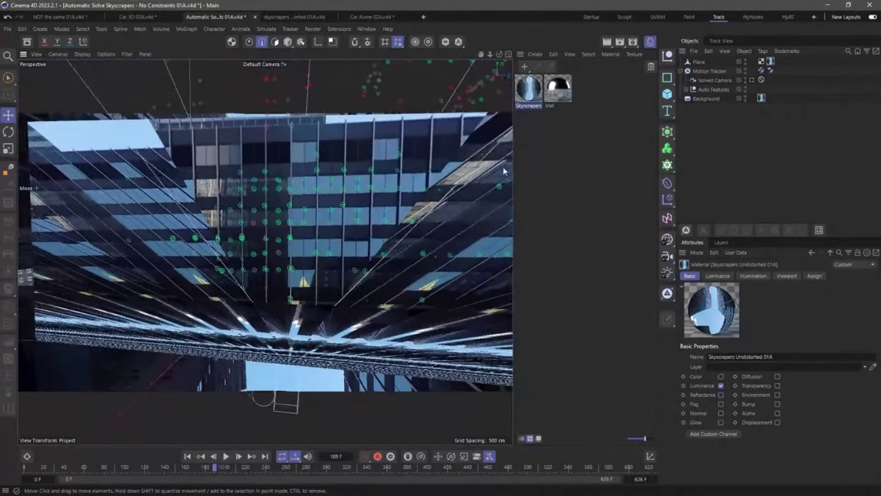
{"action": "left_click_drag", "start_coordinate": [329, 225], "coordinate": [307, 234], "text": "alt"}
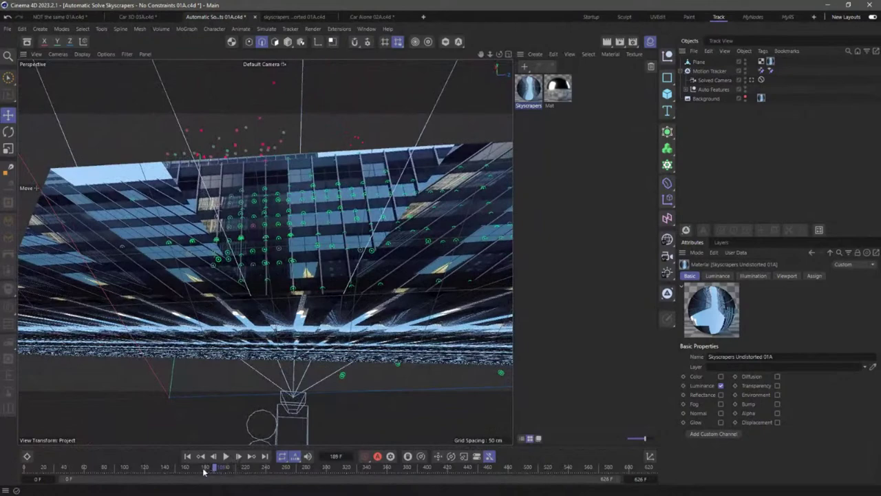
{"action": "left_click_drag", "start_coordinate": [204, 471], "coordinate": [57, 471]}
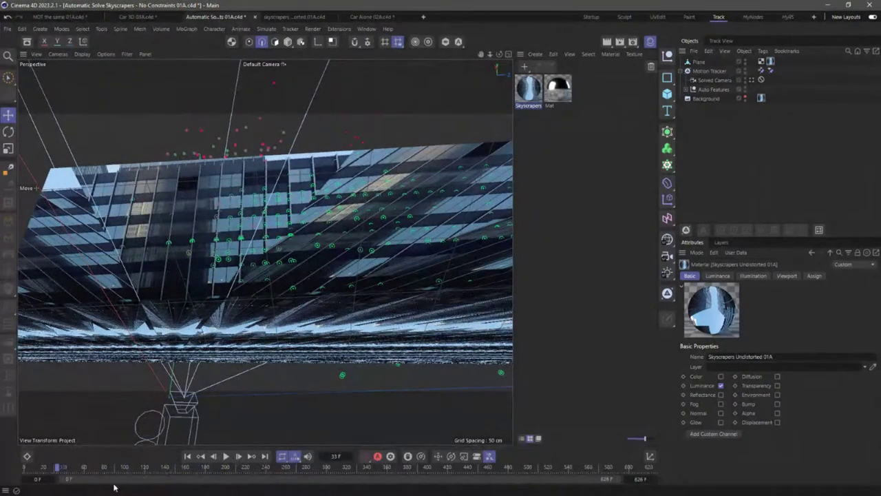
{"action": "left_click_drag", "start_coordinate": [58, 470], "coordinate": [180, 472]}
{"action": "left_click", "coordinate": [752, 80]}
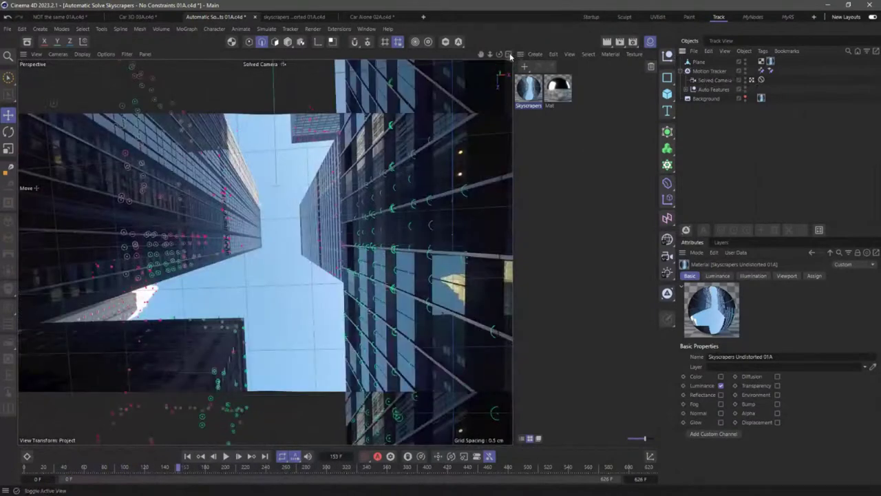
Recheck the projected facade in the maximized solved camera view by scrubbing the timeline, and return to the four-view layout at frame 156.
{"action": "middle_click", "coordinate": [397, 382]}
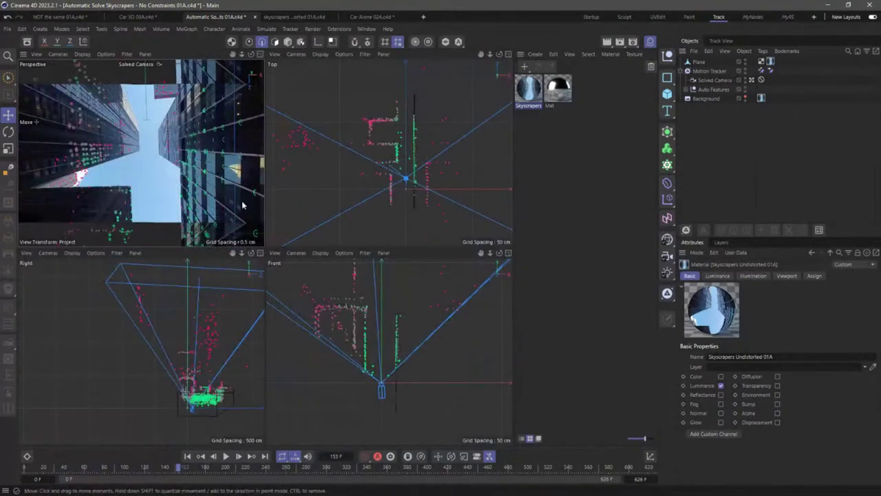
{"action": "left_click", "coordinate": [260, 54]}
{"action": "left_click_drag", "start_coordinate": [181, 473], "coordinate": [259, 472]}
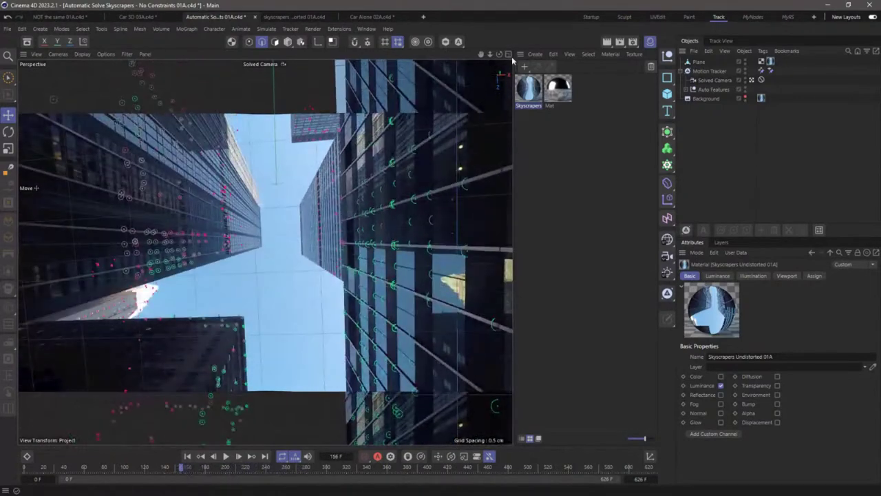
{"action": "left_click", "coordinate": [508, 54]}
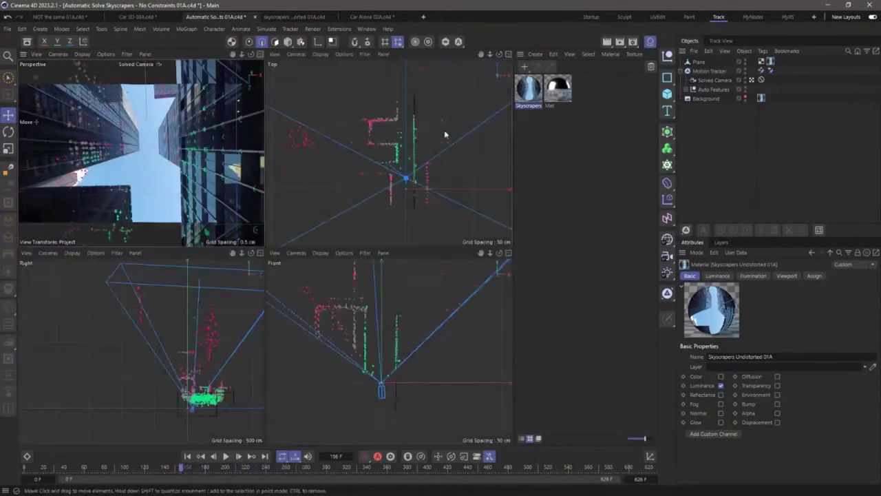
Select the Plane and turn the Right view into a shaded perspective view, orbited to show the projected facade beside the solved camera.
{"action": "left_click", "coordinate": [700, 61]}
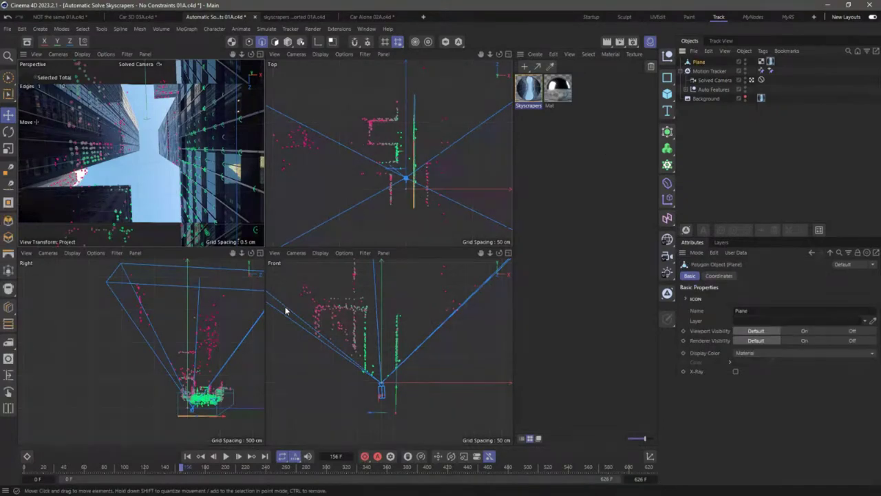
{"action": "left_click", "coordinate": [47, 254]}
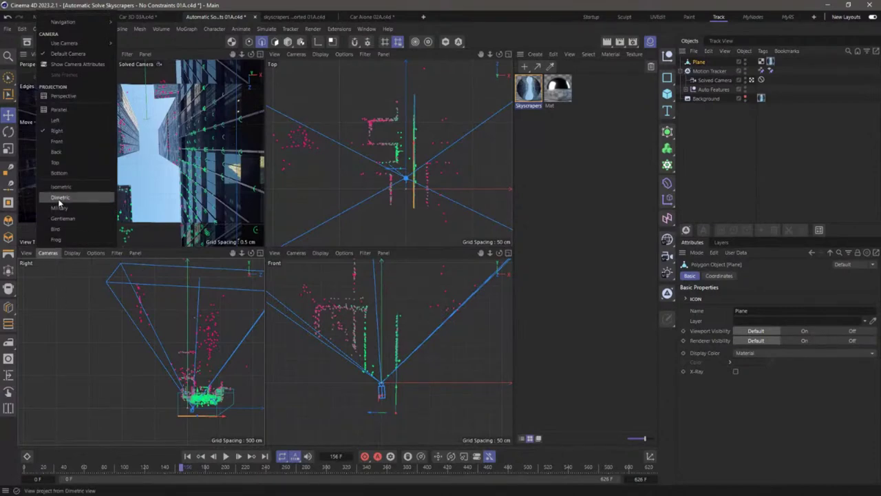
{"action": "left_click", "coordinate": [69, 96]}
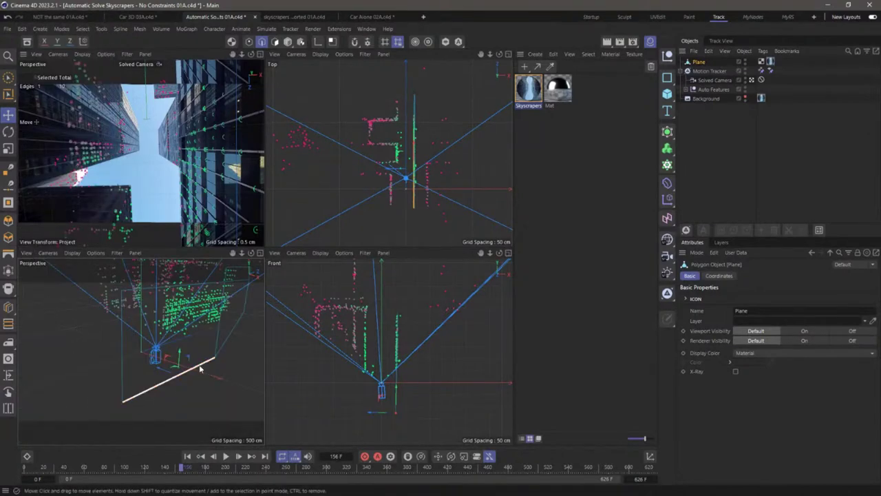
{"action": "left_click", "coordinate": [73, 253]}
{"action": "left_click", "coordinate": [75, 280]}
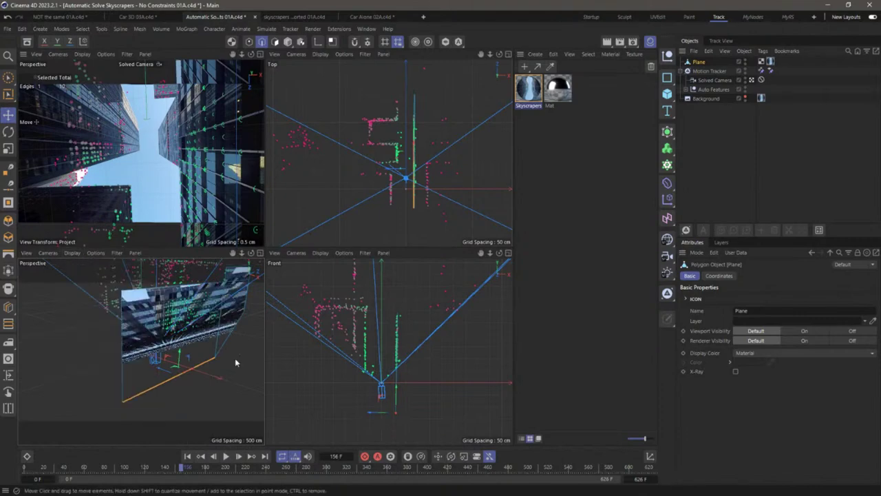
{"action": "mouse_move", "coordinate": [76, 280]}
{"action": "left_mouse_down", "text": "alt"}
{"action": "mouse_move", "coordinate": [114, 345]}
{"action": "mouse_move", "coordinate": [177, 318]}
{"action": "mouse_move", "coordinate": [165, 332]}
{"action": "mouse_move", "coordinate": [181, 332]}
{"action": "mouse_move", "coordinate": [248, 288]}
{"action": "left_mouse_up", "text": "alt"}
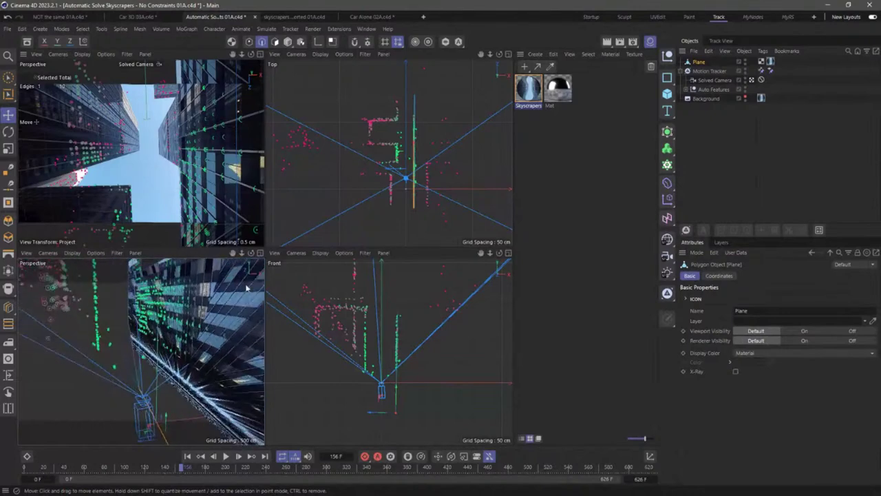
Add a sphere with a radius of 17 cm to the scene.
{"action": "left_click", "coordinate": [667, 93]}
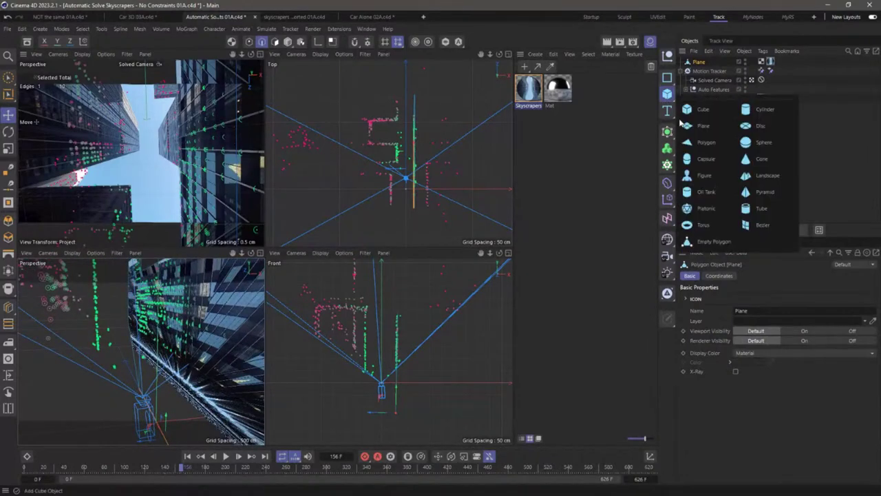
{"action": "left_click", "coordinate": [754, 144]}
{"action": "left_click", "coordinate": [749, 298]}
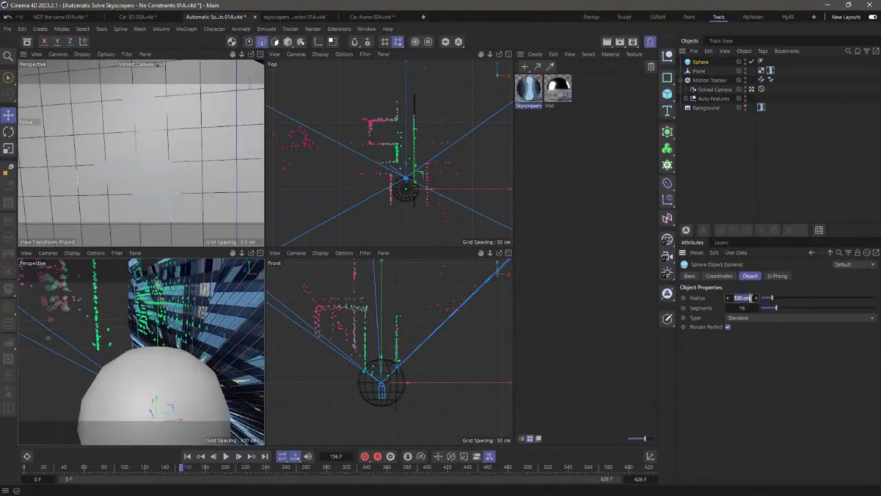
{"action": "type", "text": "50"}
{"action": "key", "text": "Return"}
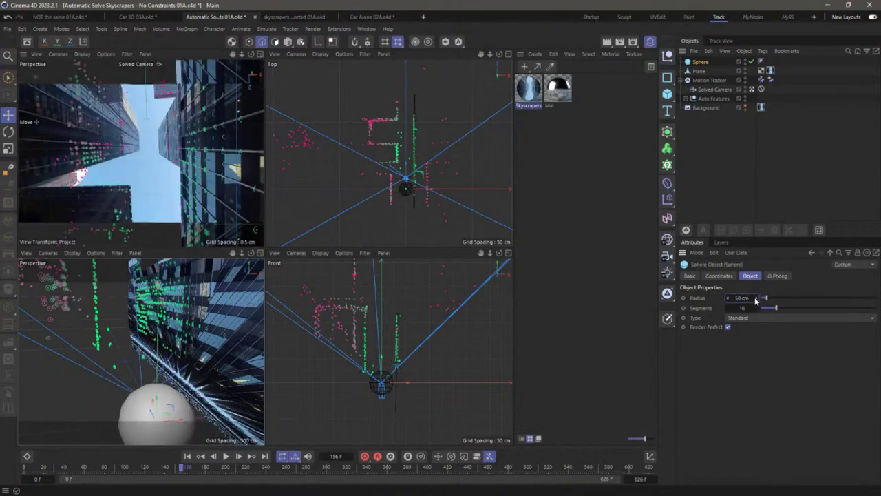
{"action": "left_click_drag", "start_coordinate": [755, 299], "coordinate": [730, 300]}
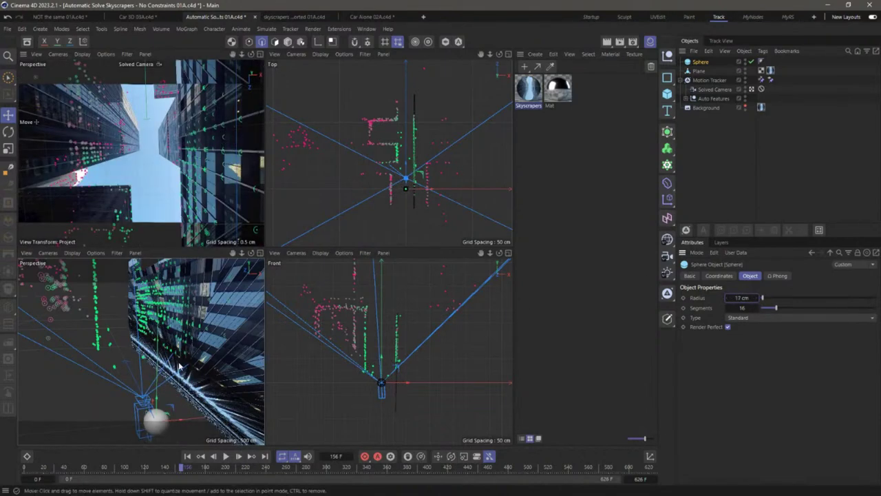
Raise the Sphere along its Y axis until it sits in the sky between the buildings in the solved camera view.
{"action": "left_click_drag", "start_coordinate": [146, 411], "coordinate": [153, 264]}
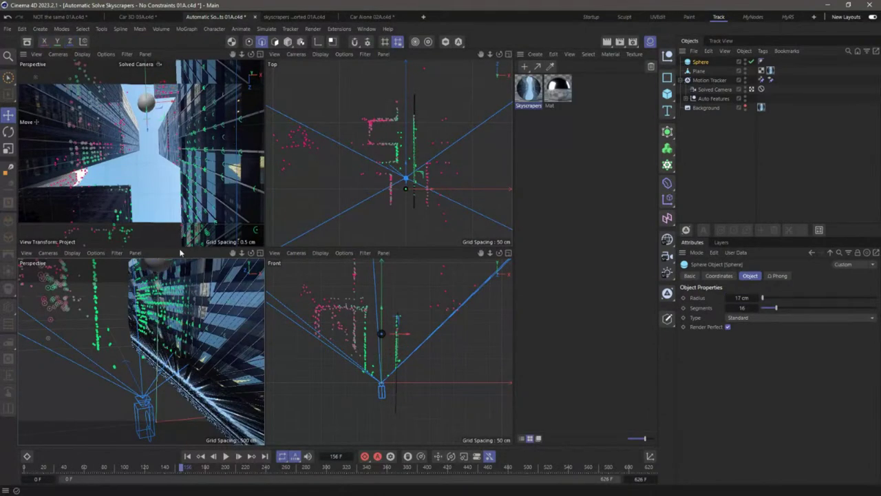
{"action": "mouse_move", "coordinate": [382, 325]}
{"action": "left_mouse_down"}
{"action": "mouse_move", "coordinate": [383, 297]}
{"action": "mouse_move", "coordinate": [384, 313]}
{"action": "left_mouse_up"}
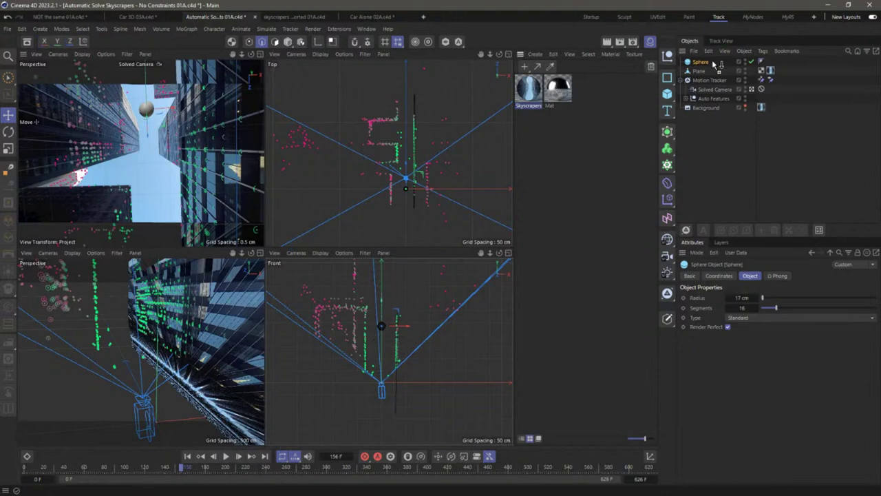
Apply the Mat material to the Sphere and render the maximized solved camera view to check its reflections.
{"action": "left_click_drag", "start_coordinate": [714, 64], "coordinate": [714, 64]}
{"action": "key", "text": "F1"}
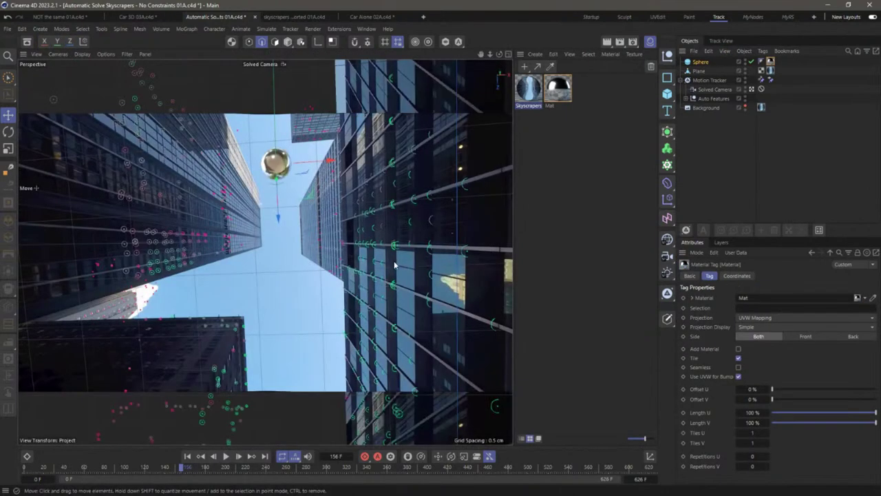
{"action": "key", "text": "ctrl+r"}
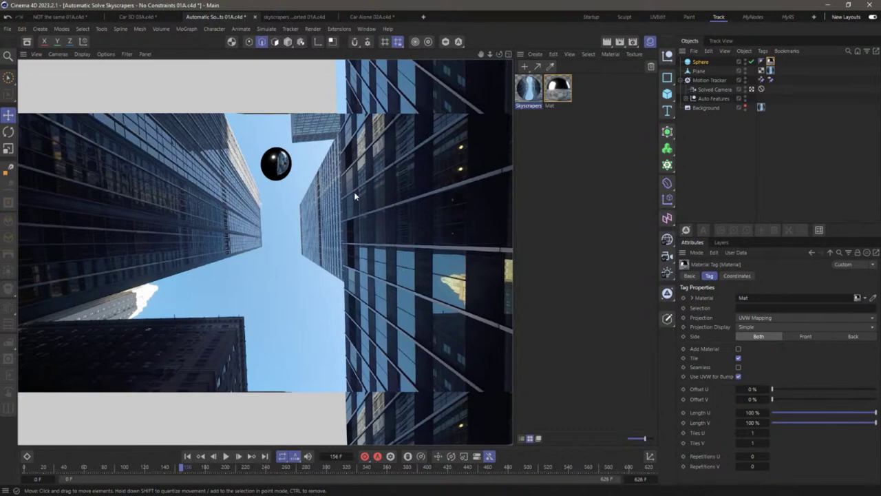
Select the Plane's facade polygon and split it off into a separate object.
{"action": "left_click", "coordinate": [732, 150]}
{"action": "left_click", "coordinate": [697, 71]}
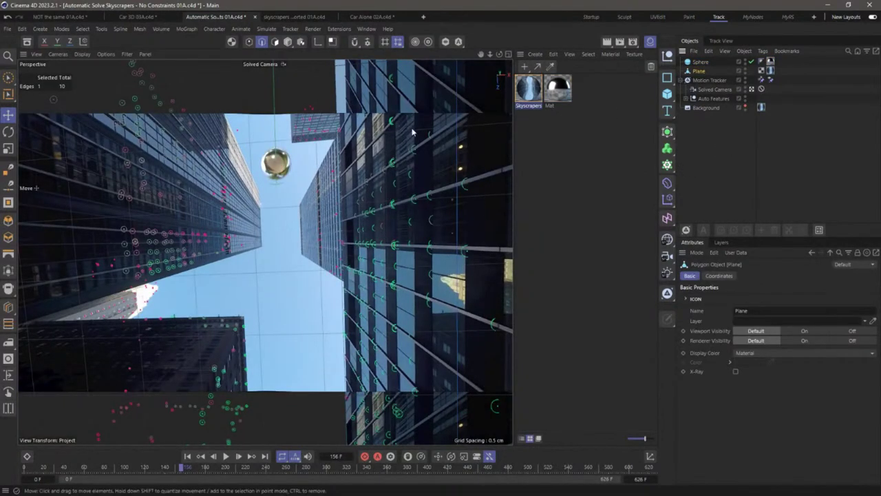
{"action": "left_click", "coordinate": [276, 42]}
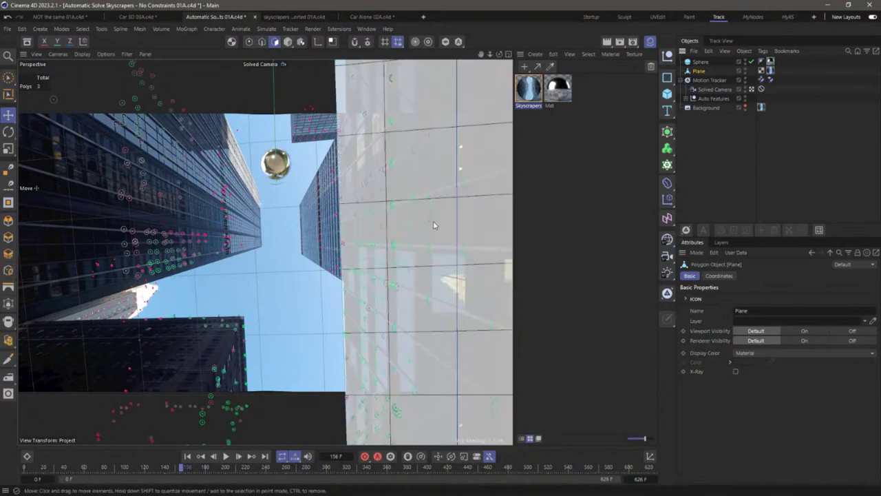
{"action": "left_click", "coordinate": [433, 225]}
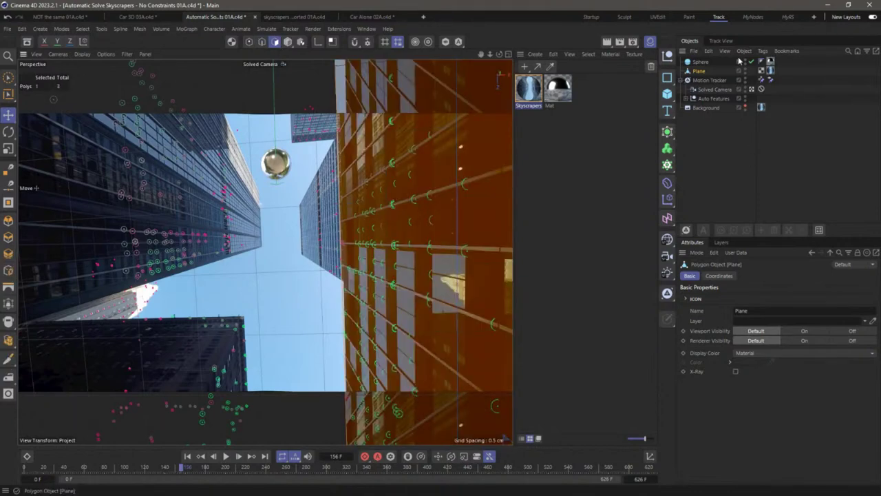
{"action": "left_click", "coordinate": [721, 134]}
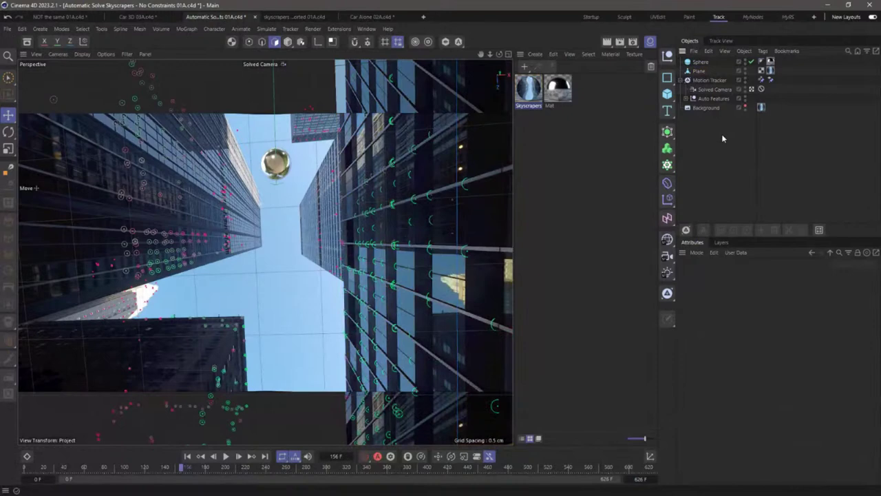
{"action": "key", "text": "ctrl+z"}
{"action": "key", "text": "u"}
{"action": "key", "text": "p"}
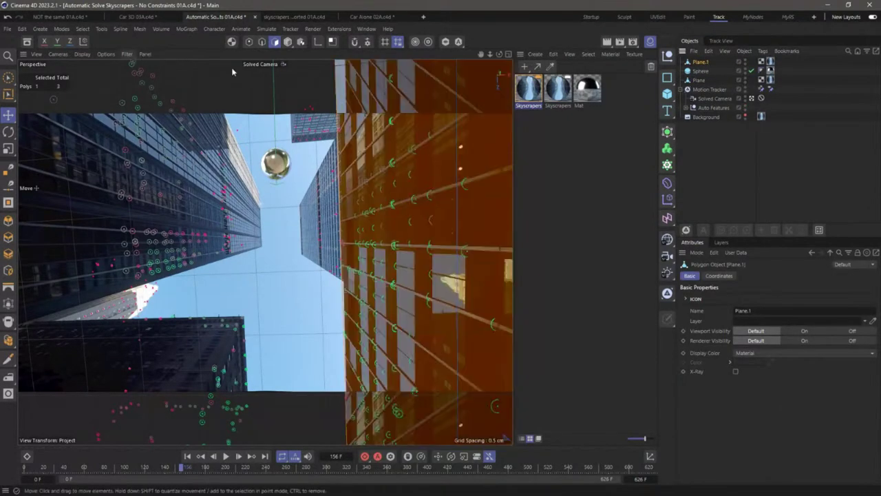
Move Plane.1 across the street onto the tracked feature points of the opposite building, using the four-view layout.
{"action": "key", "text": "Return"}
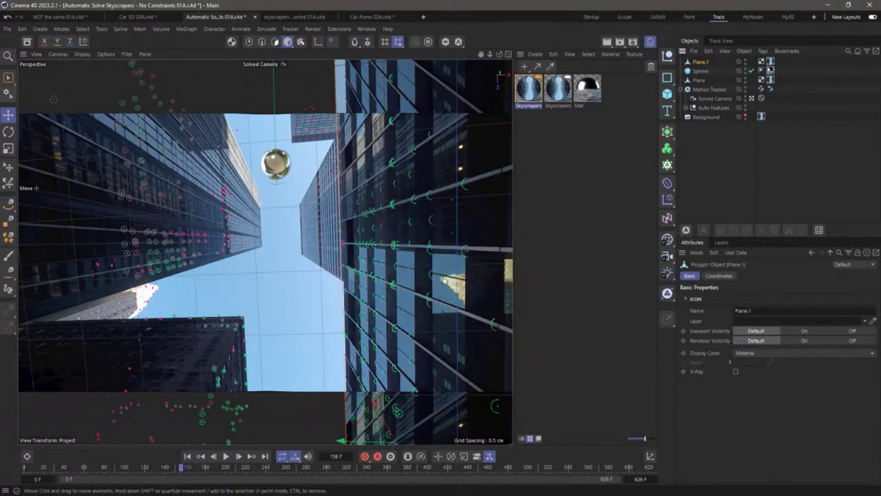
{"action": "left_click", "coordinate": [509, 55]}
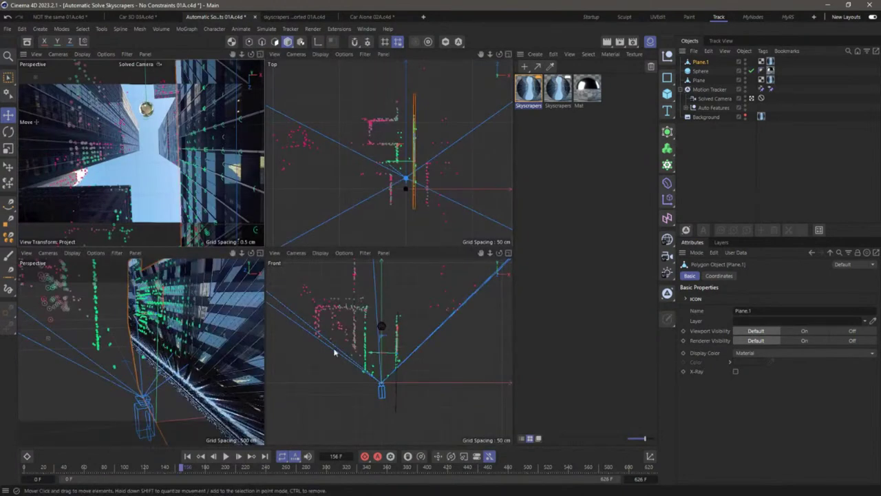
{"action": "left_click_drag", "start_coordinate": [370, 365], "coordinate": [344, 356]}
{"action": "scroll", "coordinate": [480, 128], "scroll_direction": "up", "scroll_amount": 2}
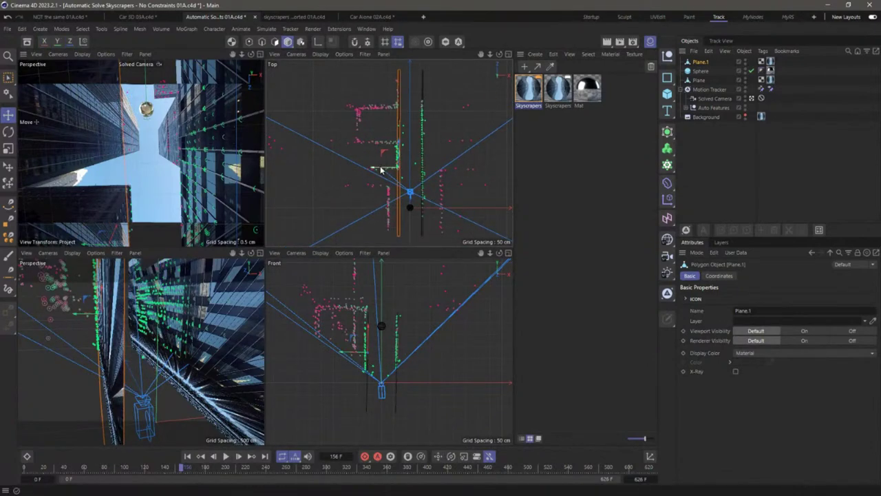
{"action": "left_click_drag", "start_coordinate": [383, 170], "coordinate": [381, 170]}
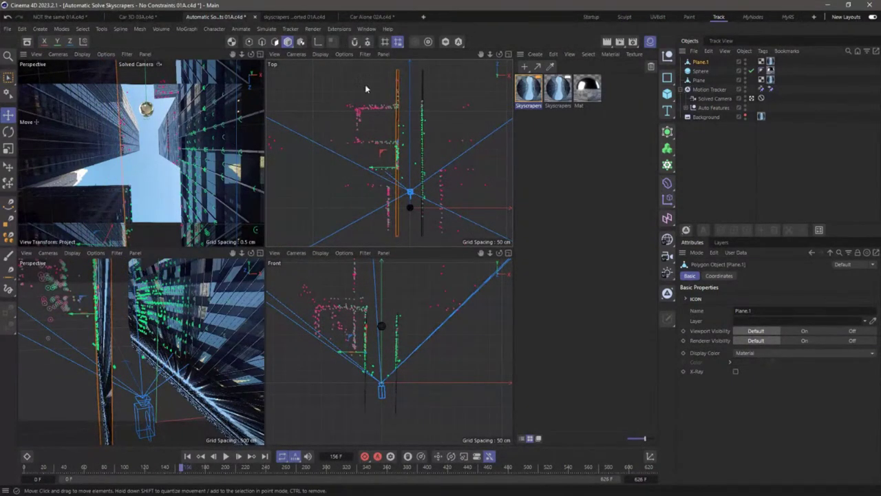
Move Plane.1's end points in the Top view to fit its length to the opposite building's tracked features.
{"action": "key", "text": "Return"}
{"action": "key", "text": "0"}
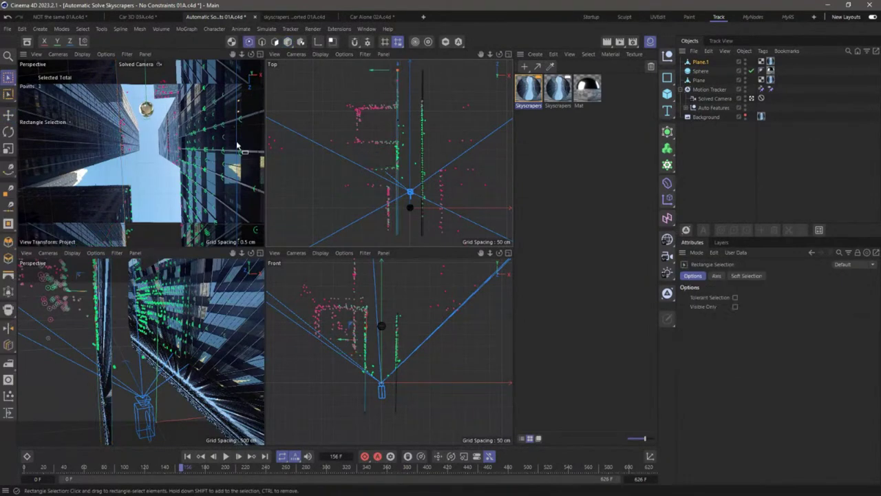
{"action": "left_click_drag", "start_coordinate": [358, 218], "coordinate": [394, 151]}
{"action": "left_click", "coordinate": [507, 55]}
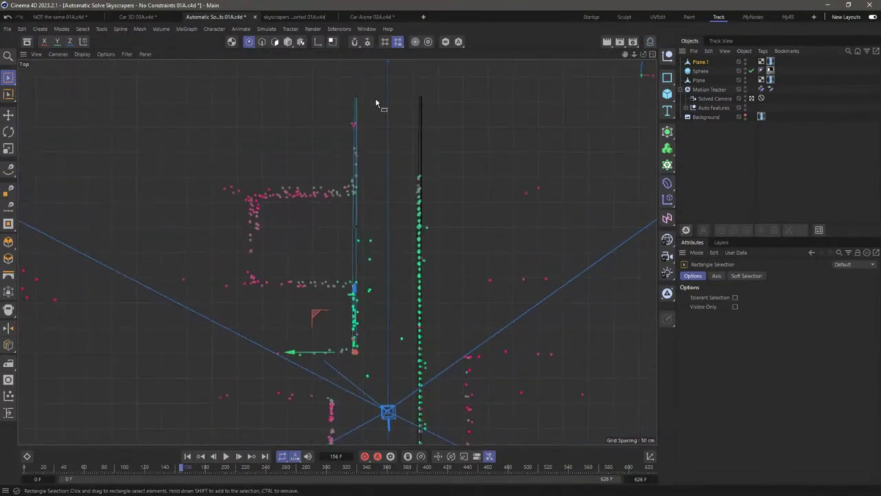
{"action": "left_click_drag", "start_coordinate": [357, 103], "coordinate": [360, 259]}
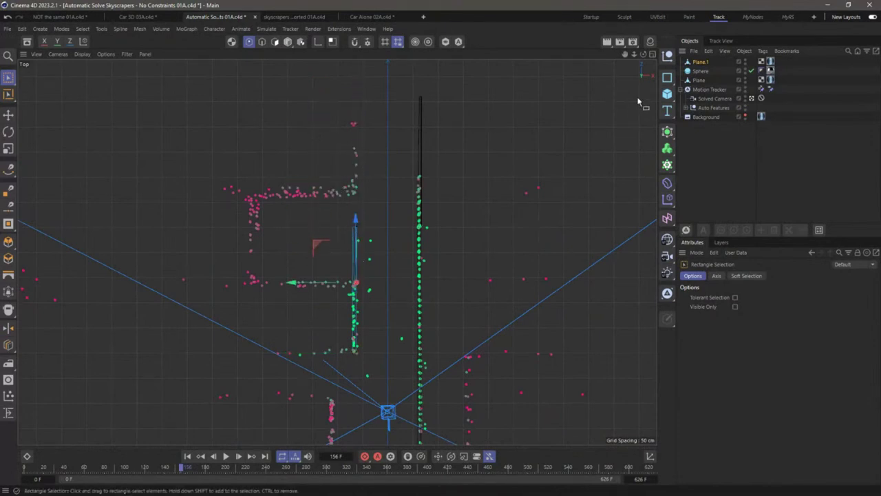
{"action": "left_click", "coordinate": [652, 54]}
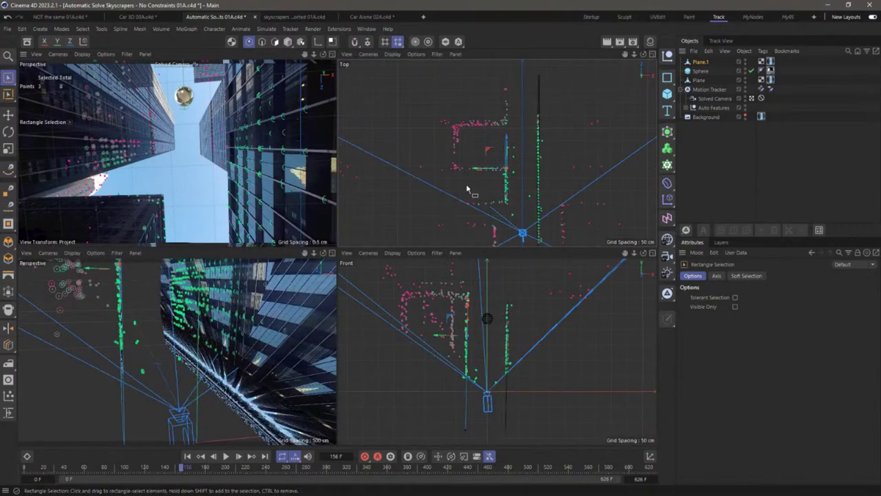
Remove and restore Plane.1's Camera Mapping material tag, and scrub the timeline to frame 268 to check the facade.
{"action": "left_click", "coordinate": [770, 62]}
{"action": "left_click", "coordinate": [772, 69]}
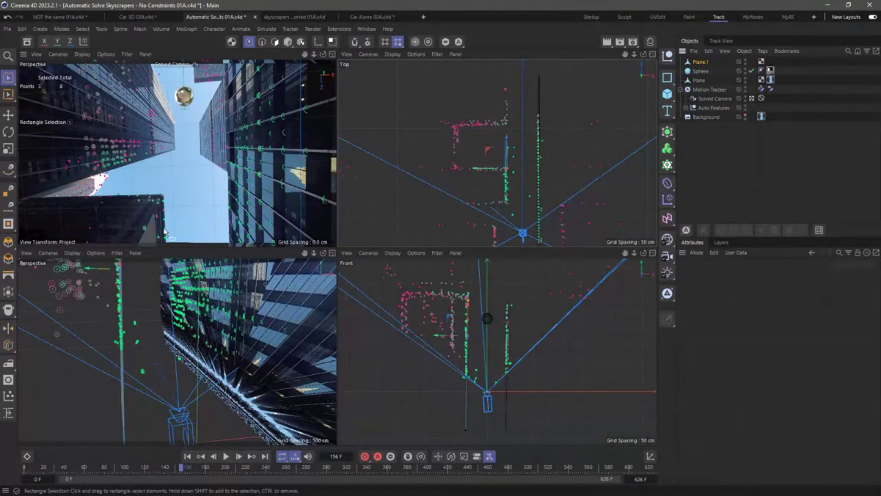
{"action": "left_click_drag", "start_coordinate": [173, 471], "coordinate": [372, 468]}
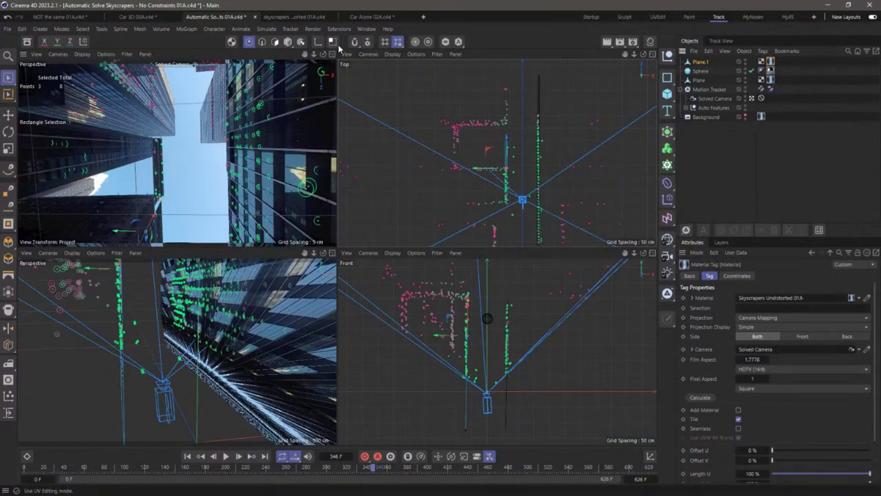
{"action": "left_click_drag", "start_coordinate": [104, 472], "coordinate": [422, 468]}
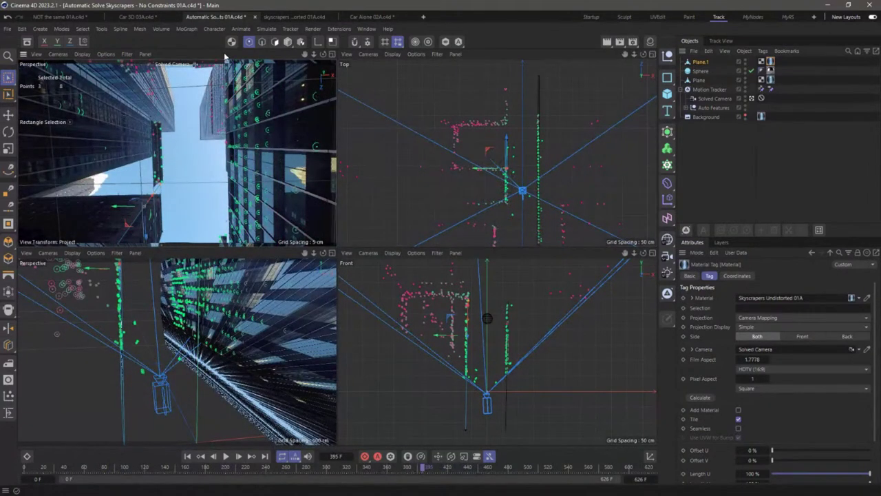
{"action": "left_click_drag", "start_coordinate": [422, 468], "coordinate": [280, 468]}
{"action": "left_click", "coordinate": [244, 456]}
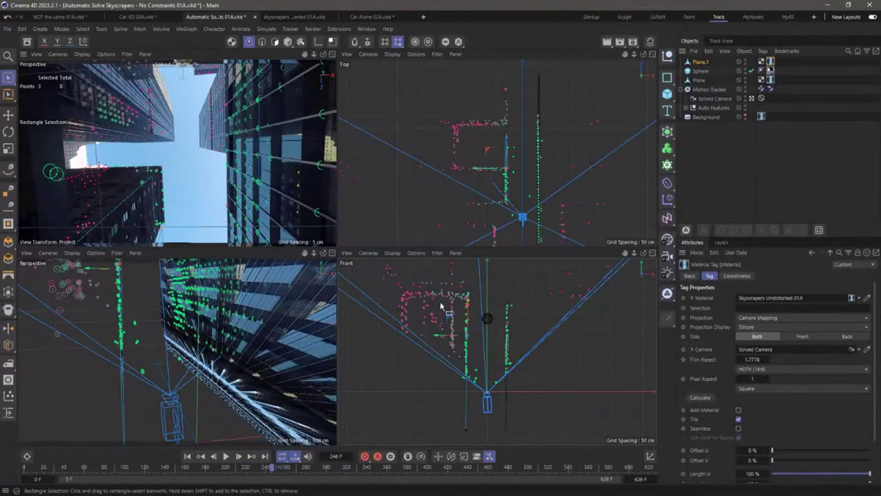
{"action": "left_click", "coordinate": [282, 468]}
{"action": "left_click", "coordinate": [295, 464]}
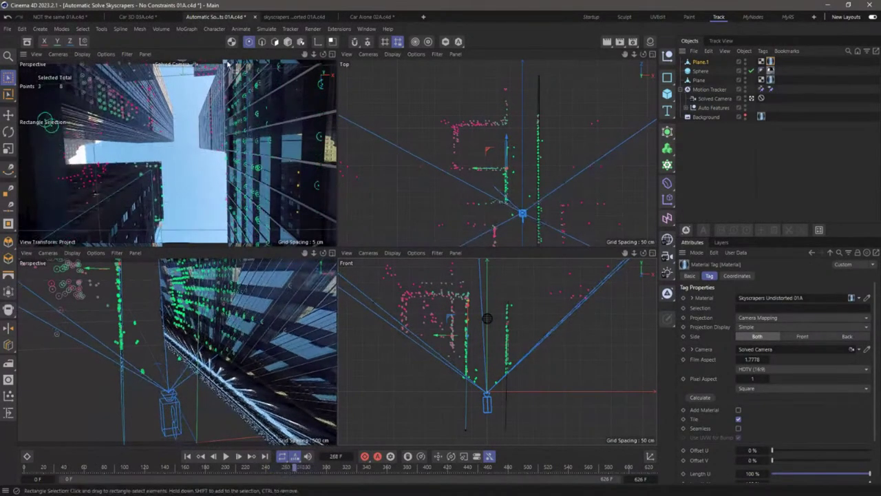
Check the Playback in All Views option in the Viewport Display preferences.
{"action": "key", "text": "ctrl+e"}
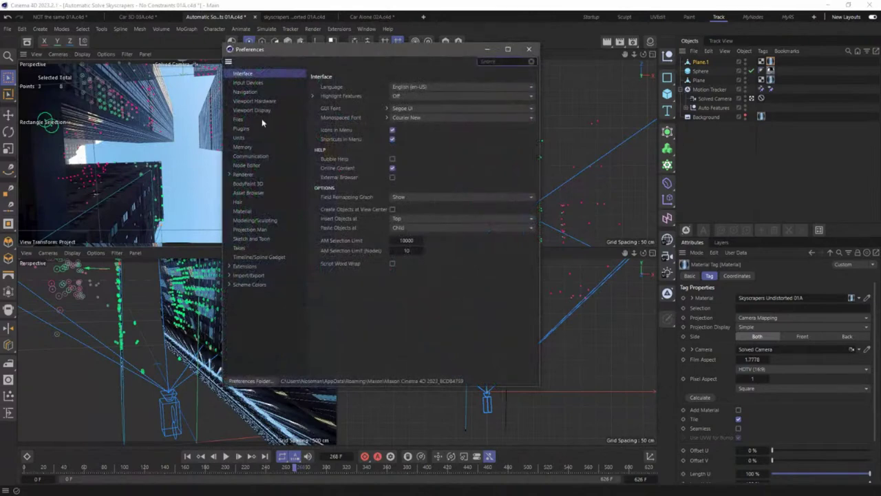
{"action": "left_click", "coordinate": [262, 111]}
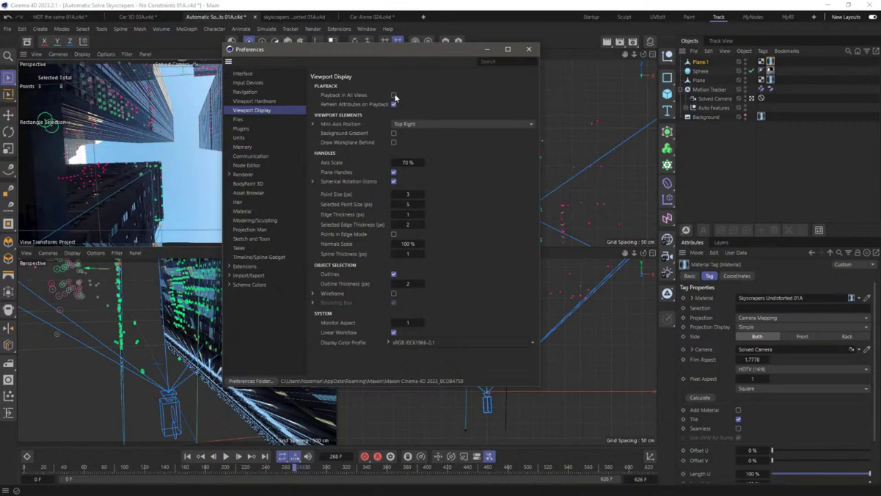
{"action": "left_click", "coordinate": [529, 51]}
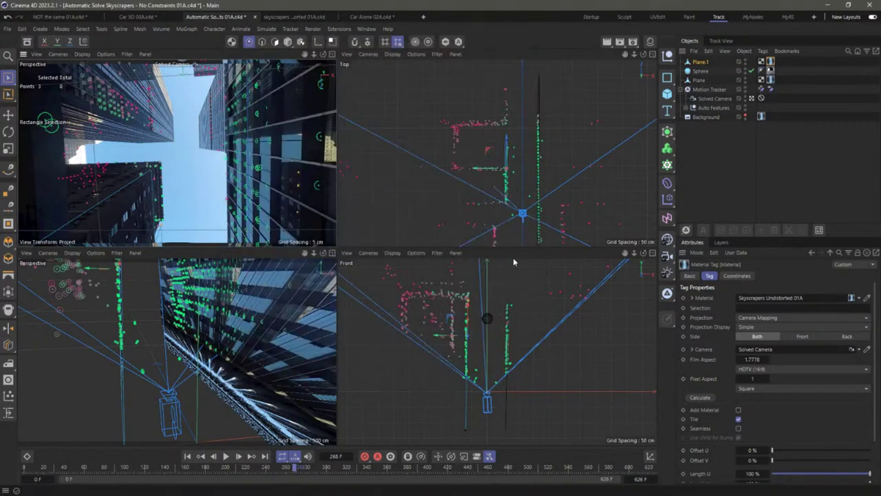
Go to frame 343 in the maximized solved camera view and remove surplus corner points from Plane.1 at the dark building's edge.
{"action": "left_click_drag", "start_coordinate": [307, 468], "coordinate": [377, 466]}
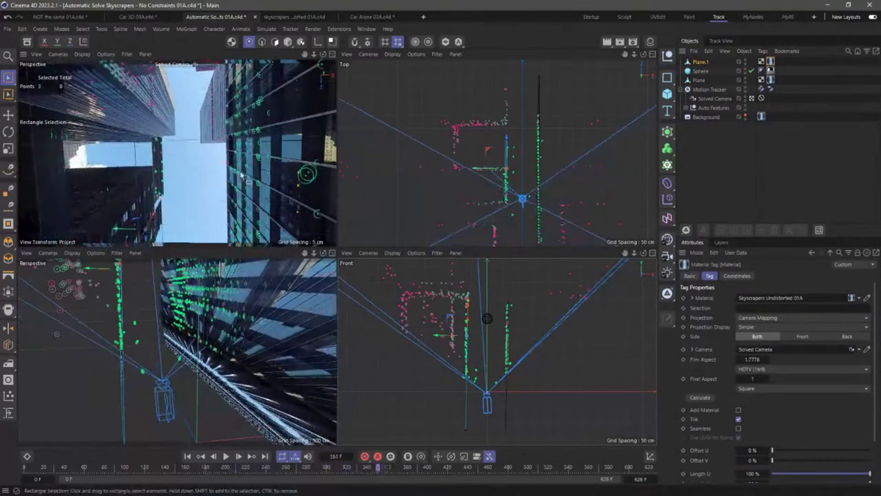
{"action": "left_click", "coordinate": [332, 54]}
{"action": "left_click_drag", "start_coordinate": [379, 470], "coordinate": [373, 472]}
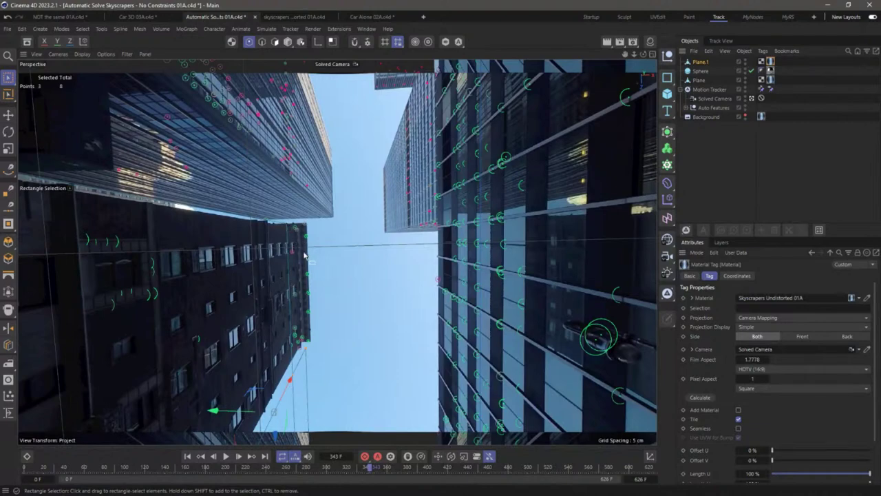
{"action": "left_click", "coordinate": [303, 346]}
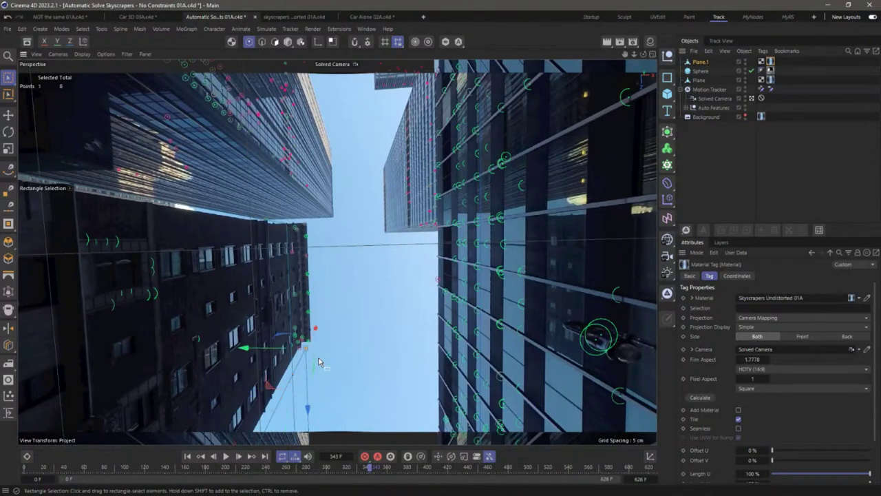
{"action": "left_click", "coordinate": [318, 361]}
Select Plane.1's polygons over the dark building at frame 404, and delete the Plane.1 object.
{"action": "left_click_drag", "start_coordinate": [289, 470], "coordinate": [550, 467]}
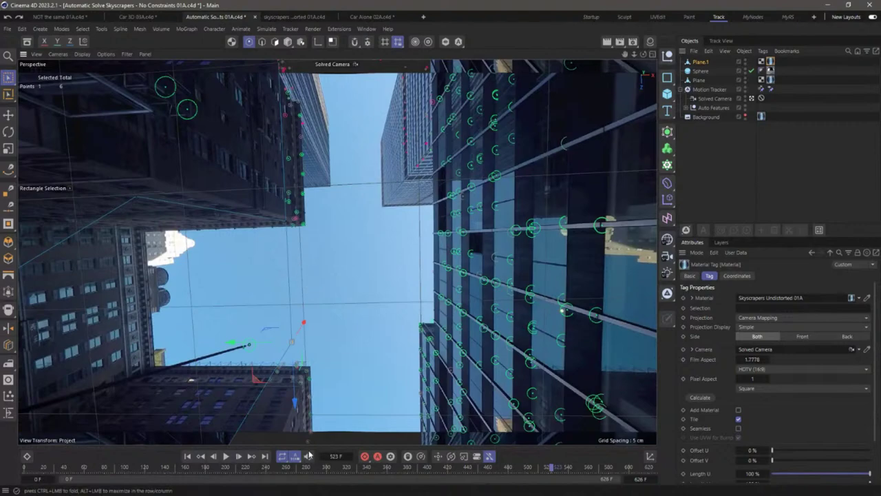
{"action": "left_click_drag", "start_coordinate": [530, 475], "coordinate": [431, 475]}
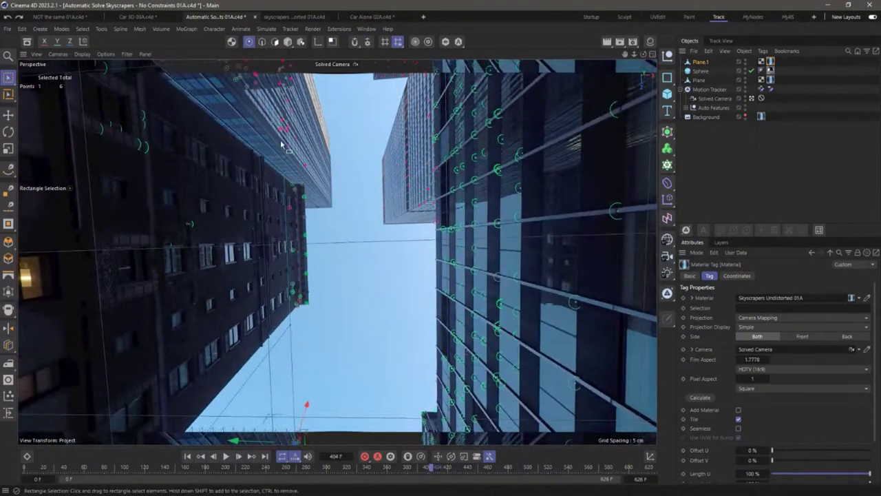
{"action": "left_click_drag", "start_coordinate": [273, 155], "coordinate": [313, 333]}
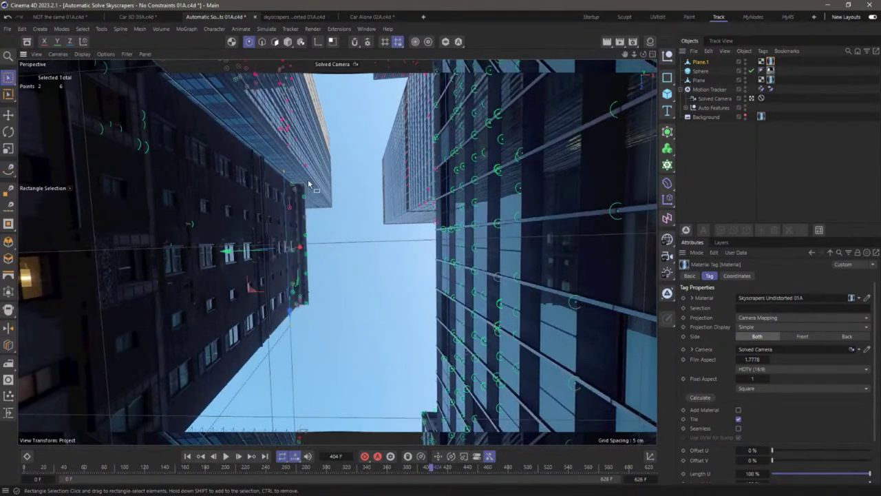
{"action": "left_click", "coordinate": [274, 41]}
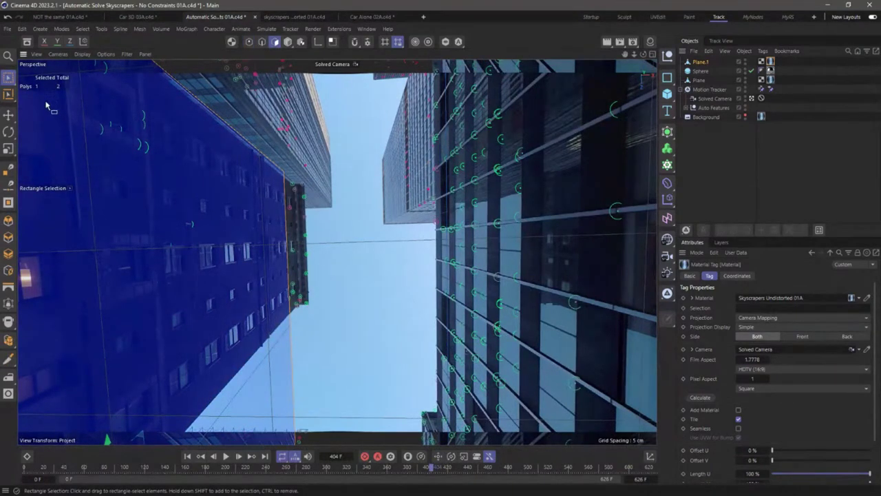
{"action": "left_click_drag", "start_coordinate": [8, 77], "coordinate": [53, 103]}
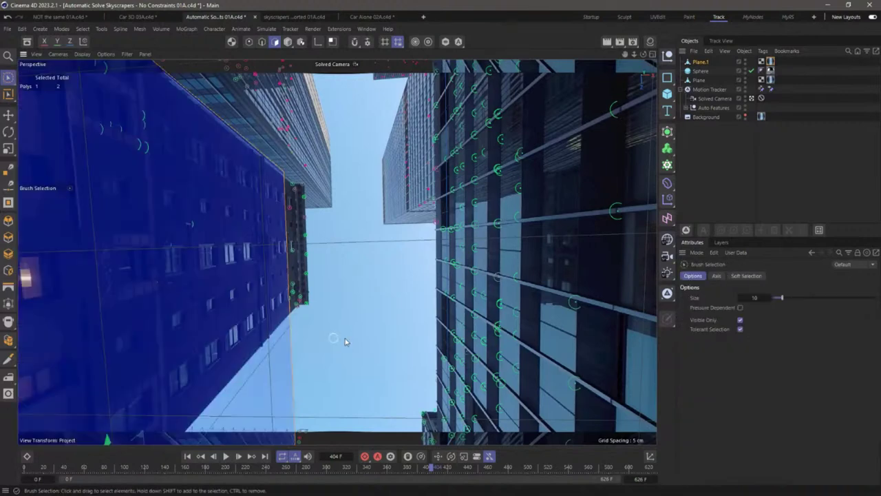
{"action": "left_click", "coordinate": [281, 384], "text": "shift"}
{"action": "left_click", "coordinate": [716, 62]}
{"action": "key", "text": "Delete"}
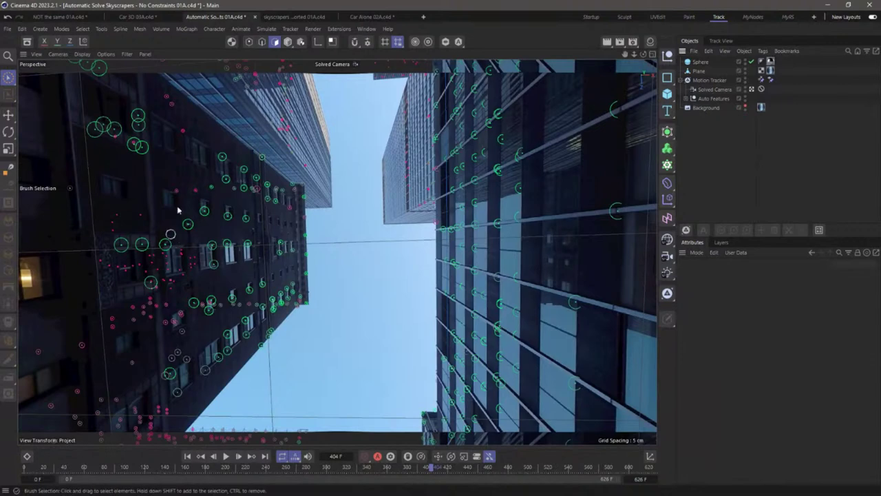
Duplicate the Plane object and move the copy across the street onto the dark building's tracked points.
{"action": "left_click", "coordinate": [700, 72]}
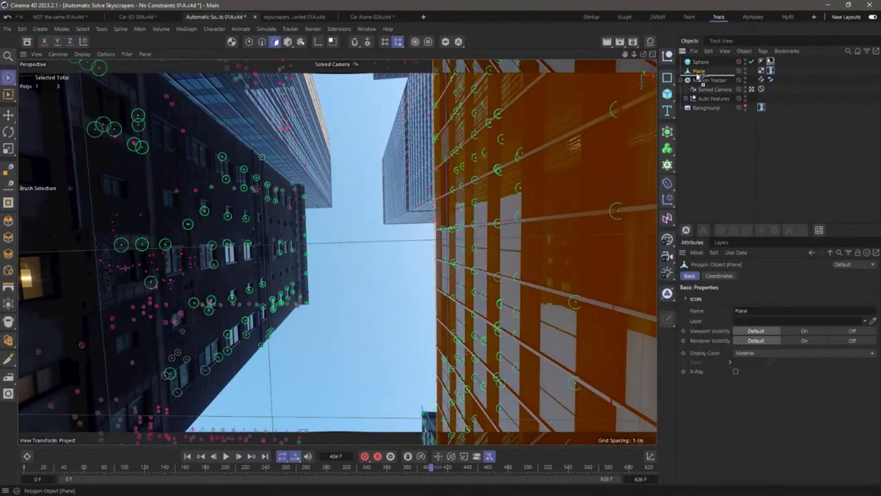
{"action": "left_click_drag", "start_coordinate": [700, 76], "coordinate": [700, 77], "text": "ctrl"}
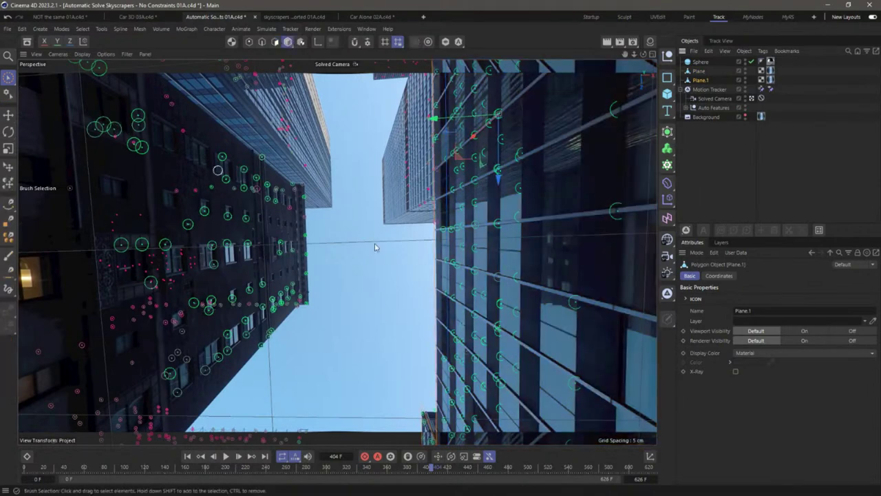
{"action": "left_click_drag", "start_coordinate": [460, 119], "coordinate": [215, 135]}
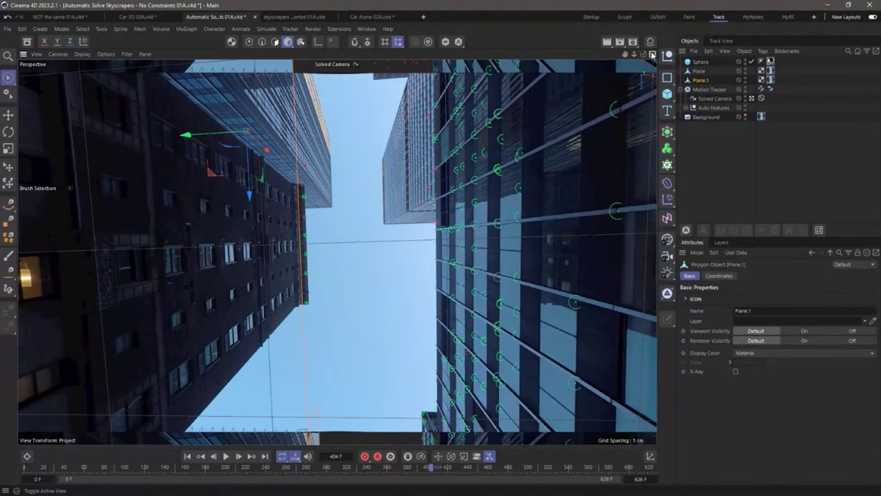
{"action": "left_click", "coordinate": [652, 53]}
{"action": "left_click_drag", "start_coordinate": [484, 202], "coordinate": [483, 202]}
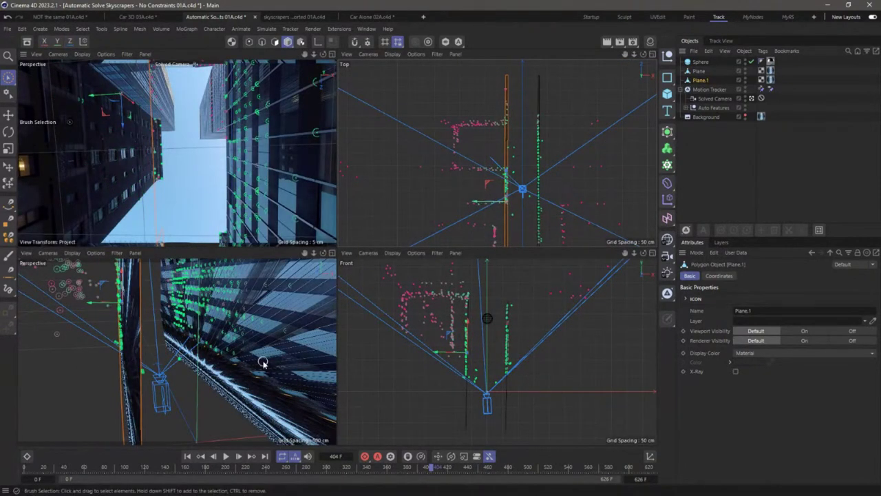
Orbit the free perspective view to show both facade planes and set its shading to Hidden Line.
{"action": "left_click_drag", "start_coordinate": [263, 363], "coordinate": [86, 256], "text": "alt"}
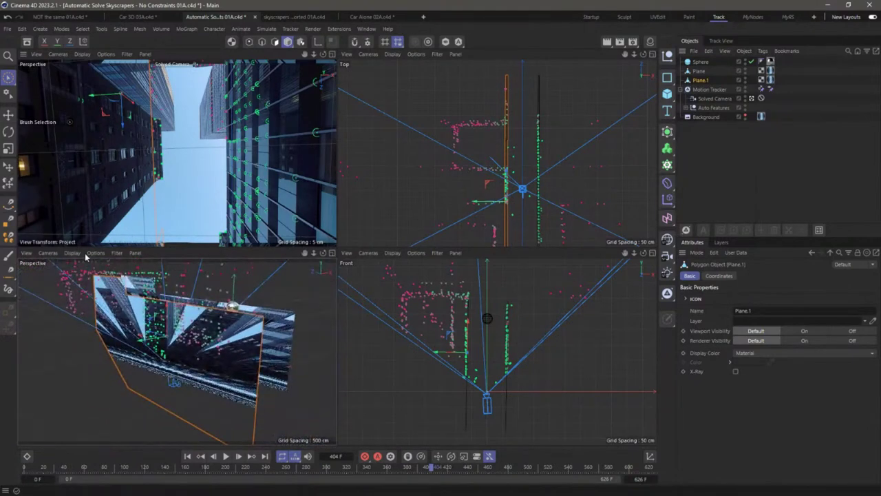
{"action": "left_click", "coordinate": [74, 252]}
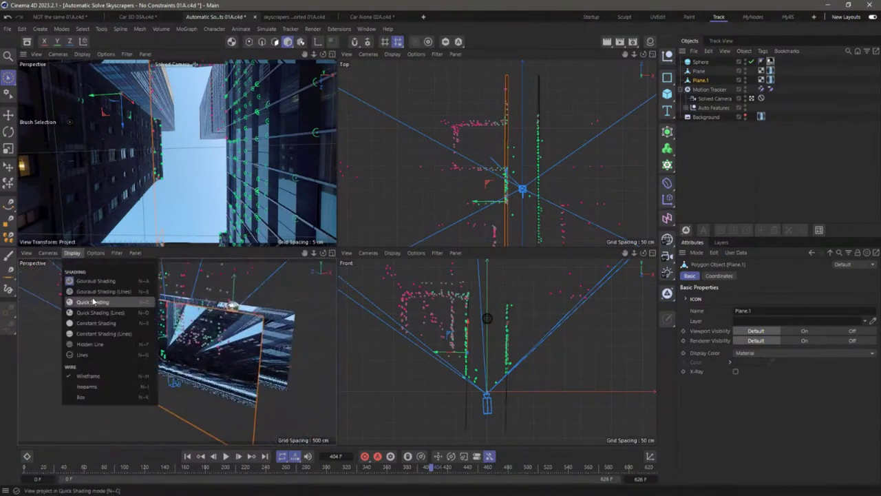
{"action": "left_click", "coordinate": [97, 334]}
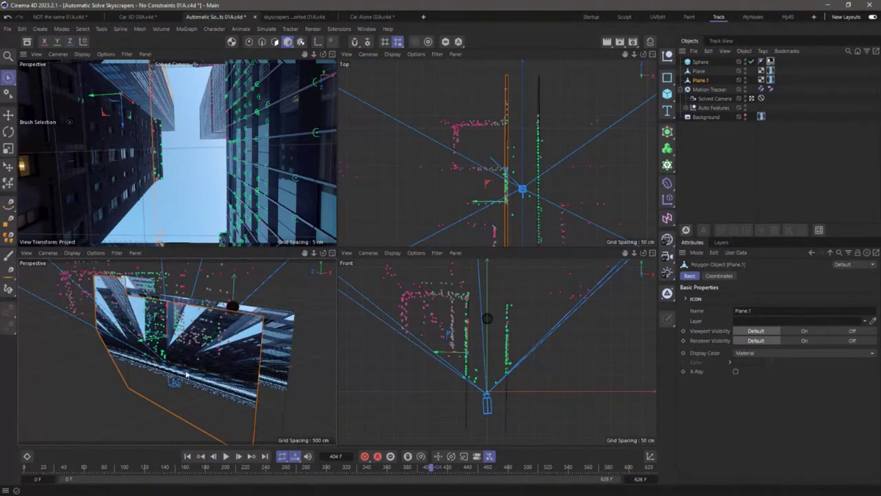
{"action": "left_click", "coordinate": [72, 253]}
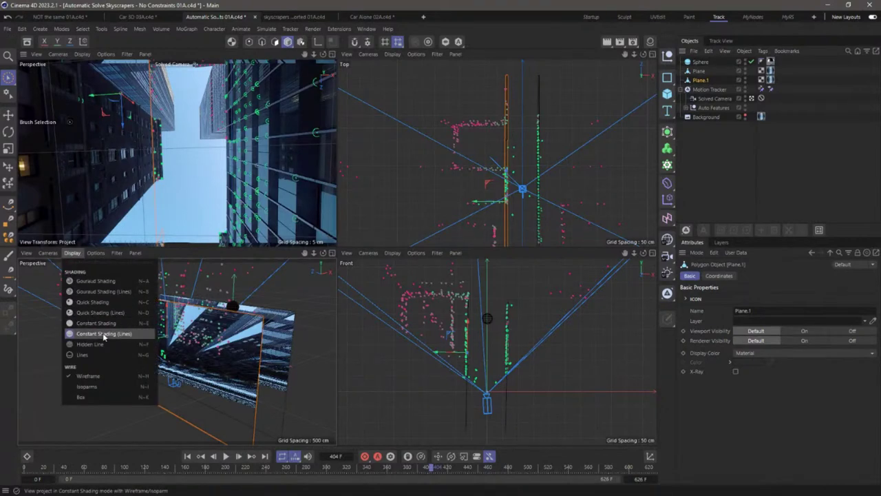
{"action": "left_click", "coordinate": [100, 344]}
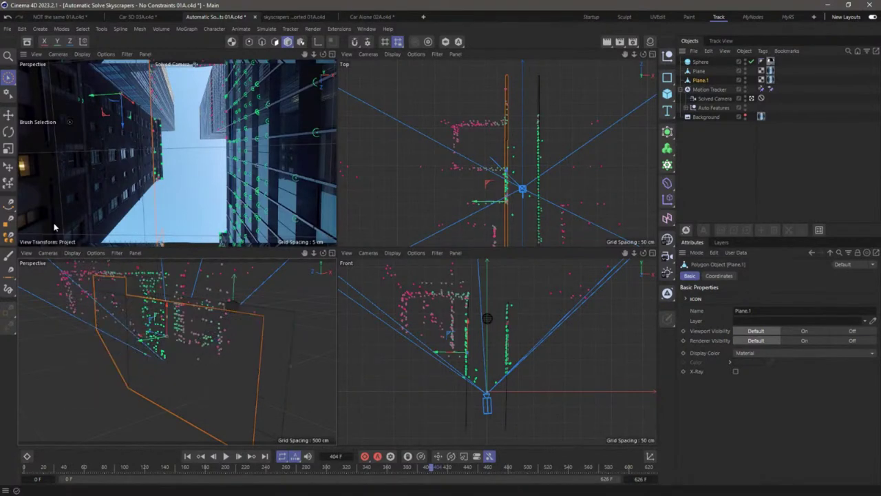
Delete the narrow extra polygons at the end of Plane.1, keeping only the large facade polygon.
{"action": "left_click", "coordinate": [333, 253]}
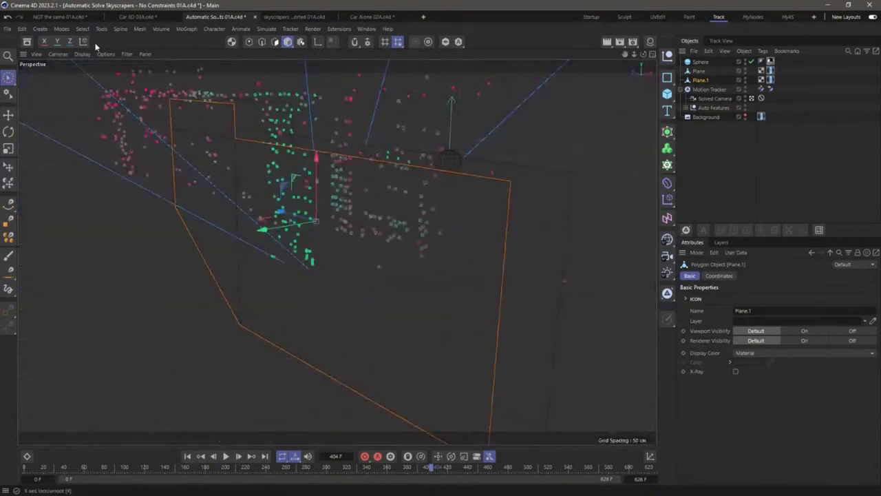
{"action": "left_click", "coordinate": [274, 43]}
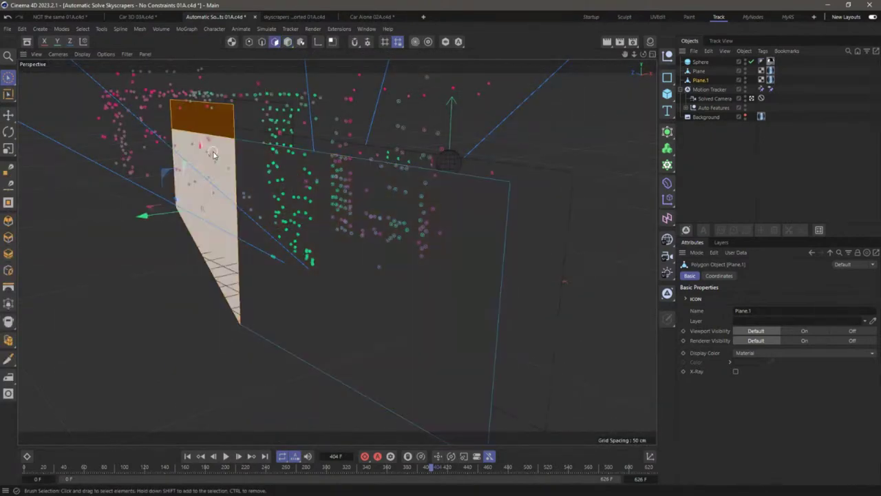
{"action": "left_click", "coordinate": [367, 254]}
Select Plane.1's two corner points at one end and move them inward in the Top view to shorten it to the tracked points.
{"action": "left_click", "coordinate": [248, 41]}
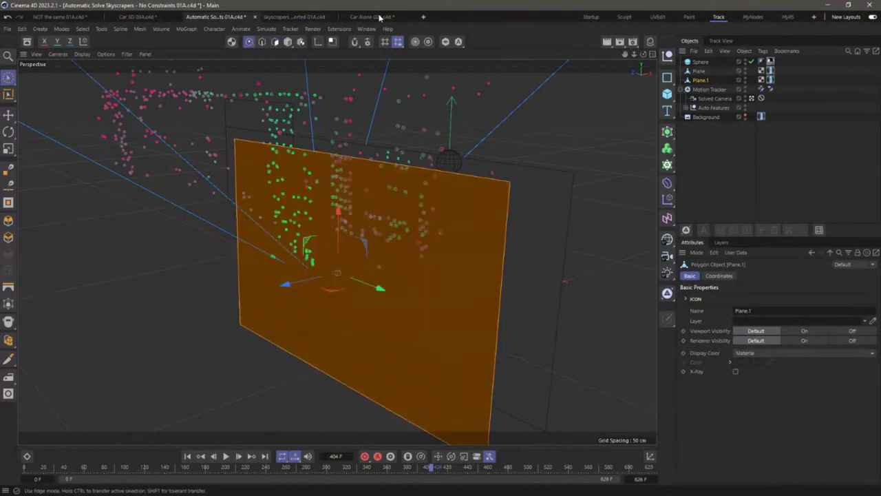
{"action": "middle_click", "coordinate": [143, 334]}
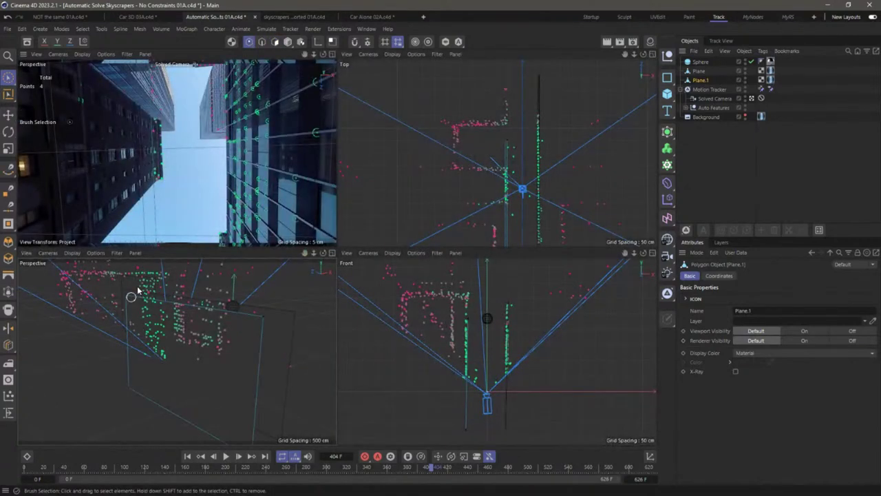
{"action": "left_click", "coordinate": [264, 320]}
{"action": "scroll", "coordinate": [253, 418], "scroll_direction": "up", "scroll_amount": 5}
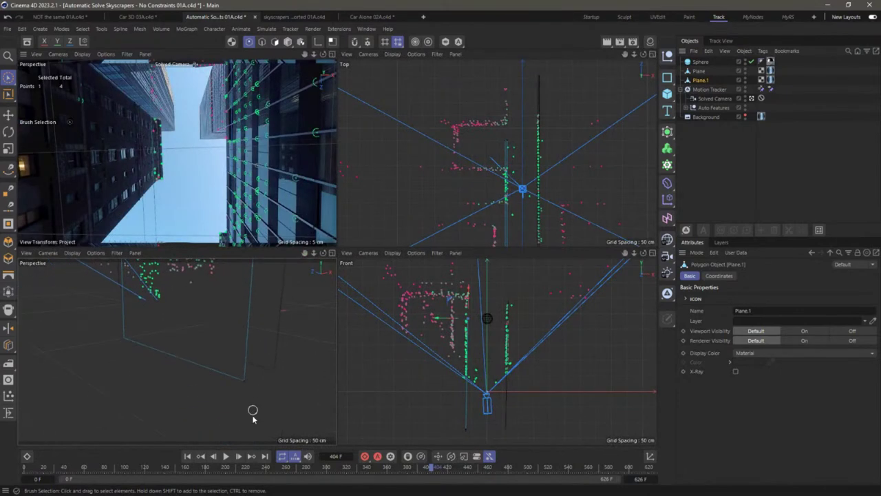
{"action": "left_click", "coordinate": [244, 381], "text": "shift"}
{"action": "mouse_move", "coordinate": [535, 217]}
{"action": "left_mouse_down"}
{"action": "mouse_move", "coordinate": [527, 202]}
{"action": "mouse_move", "coordinate": [516, 203]}
{"action": "mouse_move", "coordinate": [520, 133]}
{"action": "mouse_move", "coordinate": [515, 139]}
{"action": "left_mouse_up"}
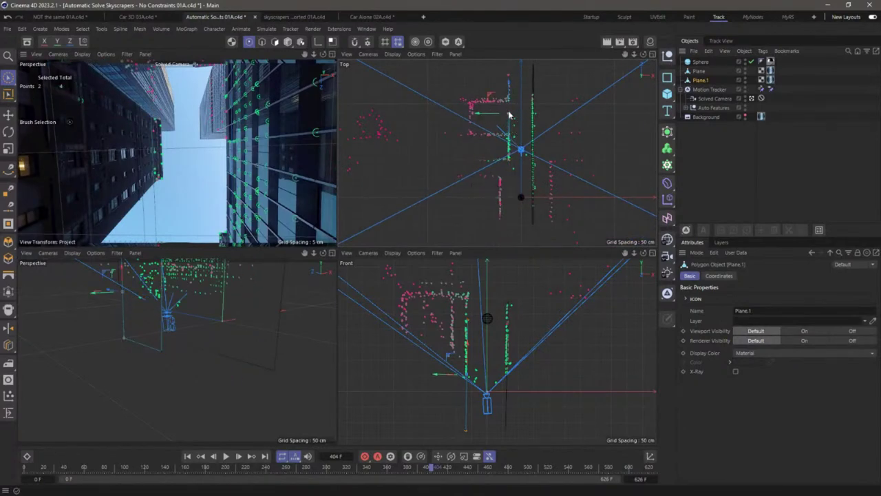
{"action": "left_click_drag", "start_coordinate": [512, 92], "coordinate": [510, 113]}
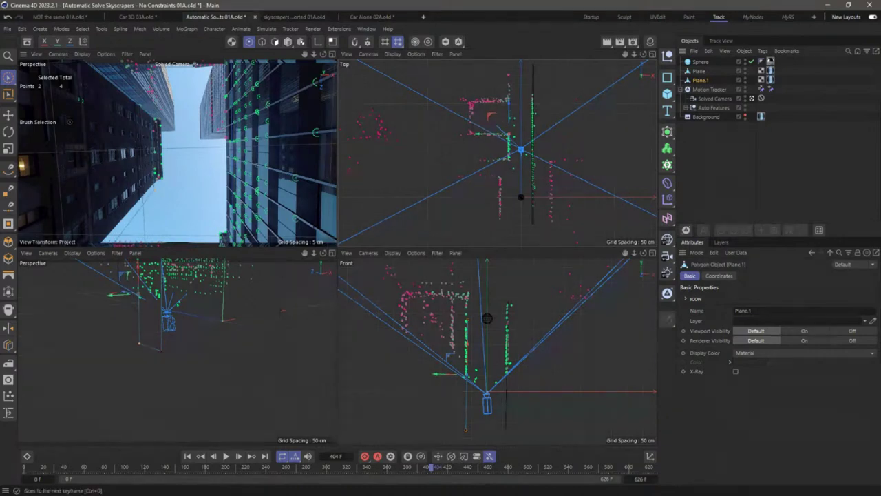
At frame 486 in the solved camera view, move Plane.1's corner points to match the dark building's edges.
{"action": "left_click_drag", "start_coordinate": [427, 470], "coordinate": [494, 470]}
{"action": "left_click", "coordinate": [331, 55]}
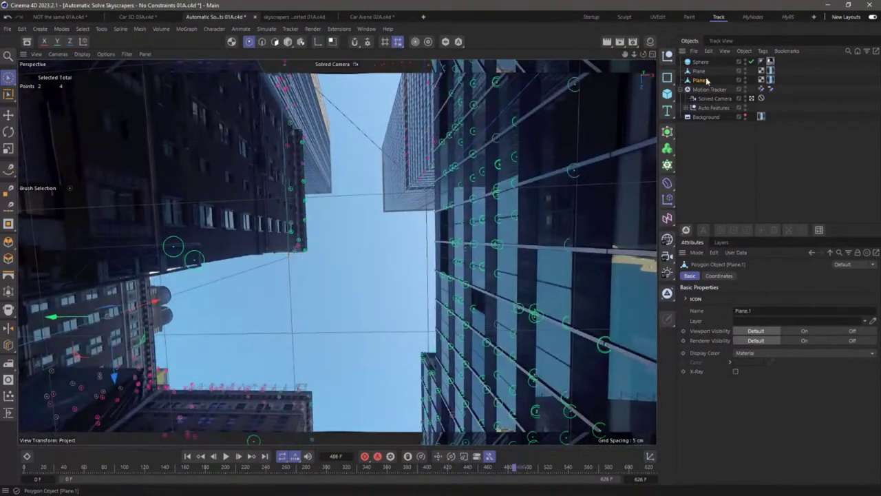
{"action": "left_click_drag", "start_coordinate": [124, 312], "coordinate": [111, 345]}
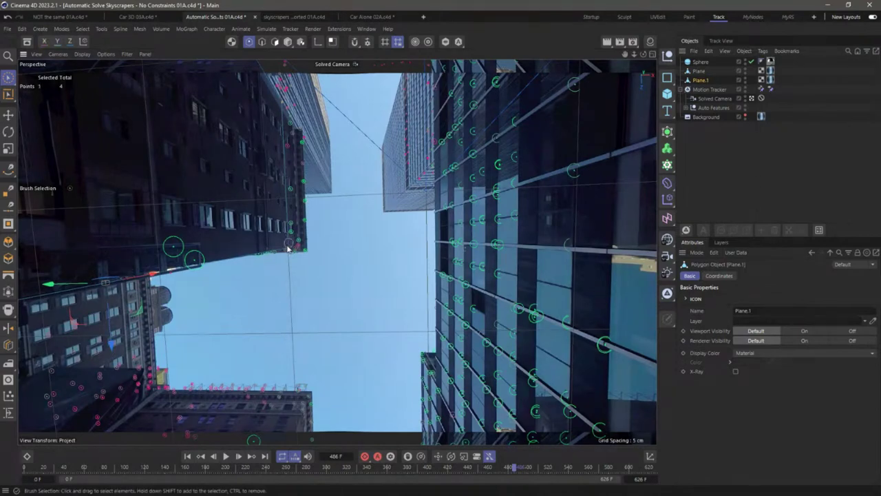
{"action": "left_click", "coordinate": [288, 222], "text": "shift"}
{"action": "left_click_drag", "start_coordinate": [299, 186], "coordinate": [310, 197]}
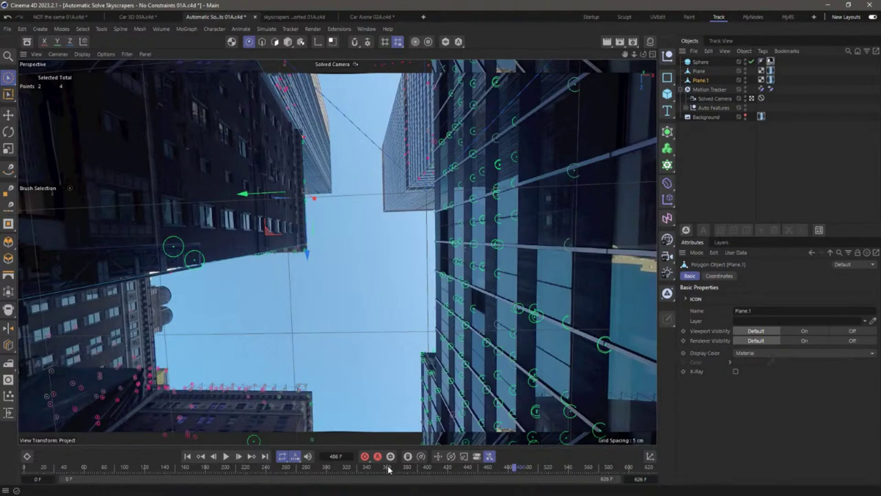
At frame 186, duplicate Plane.1 and move the copy in the Top view onto the neighbouring building's tracked points.
{"action": "left_click_drag", "start_coordinate": [326, 468], "coordinate": [208, 467]}
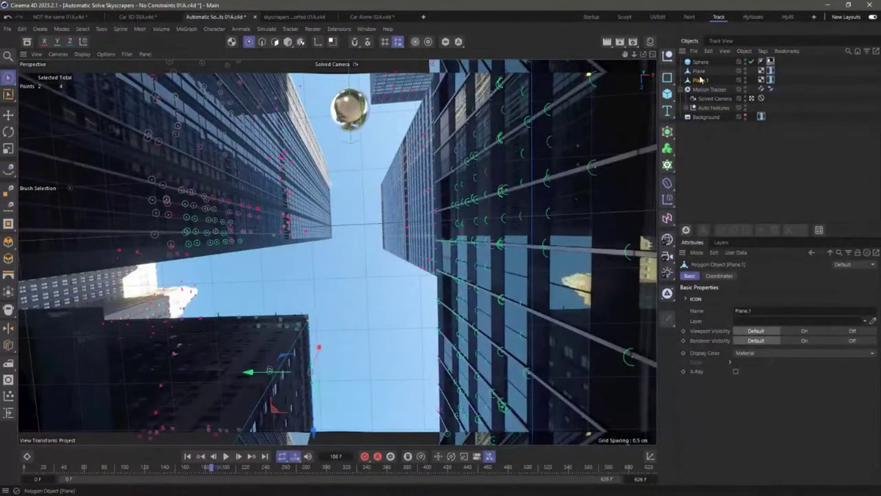
{"action": "left_click_drag", "start_coordinate": [699, 89], "coordinate": [699, 90], "text": "ctrl"}
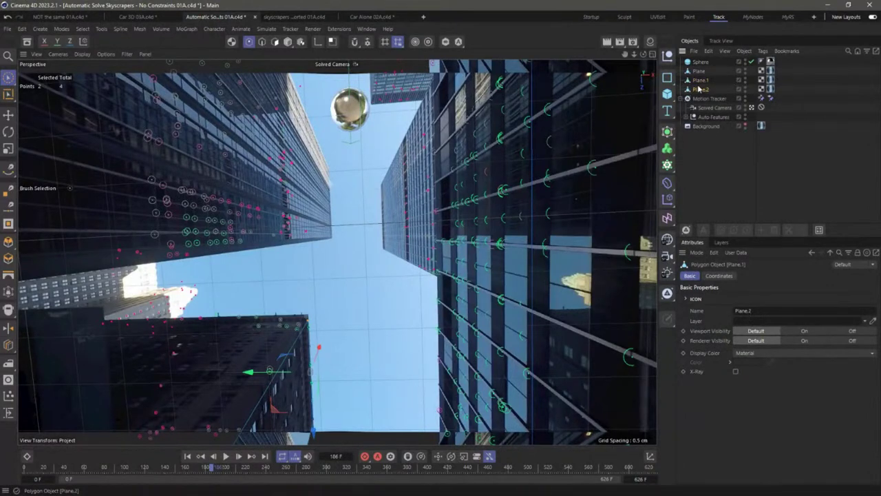
{"action": "left_click", "coordinate": [288, 42]}
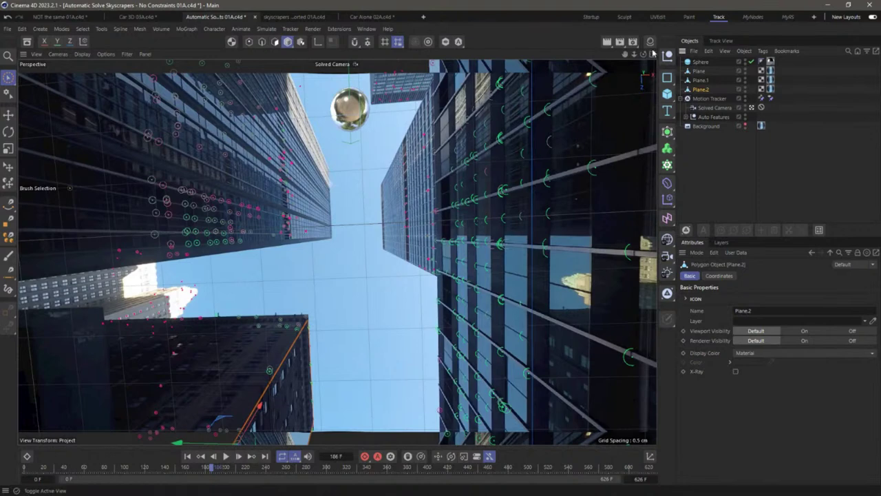
{"action": "left_click", "coordinate": [651, 55]}
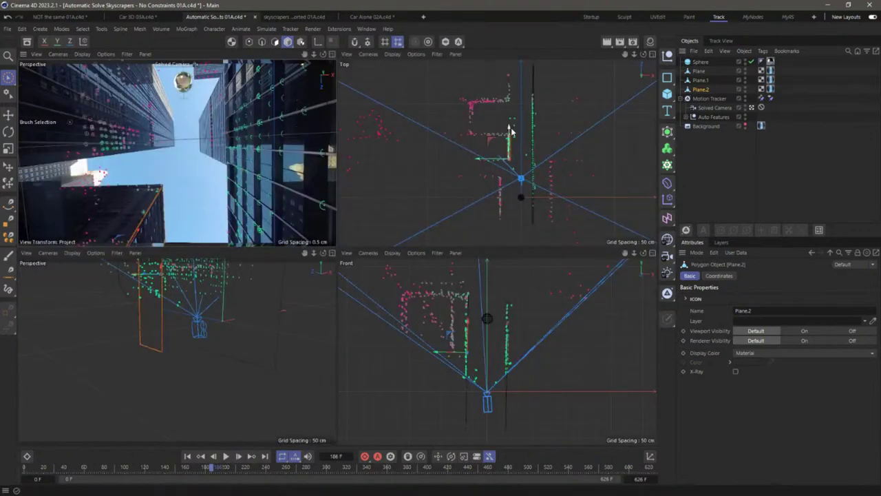
{"action": "mouse_move", "coordinate": [510, 128]}
{"action": "left_mouse_down"}
{"action": "mouse_move", "coordinate": [508, 211]}
{"action": "mouse_move", "coordinate": [492, 213]}
{"action": "mouse_move", "coordinate": [495, 201]}
{"action": "left_mouse_up"}
{"action": "scroll", "coordinate": [507, 190], "scroll_direction": "up", "scroll_amount": 3}
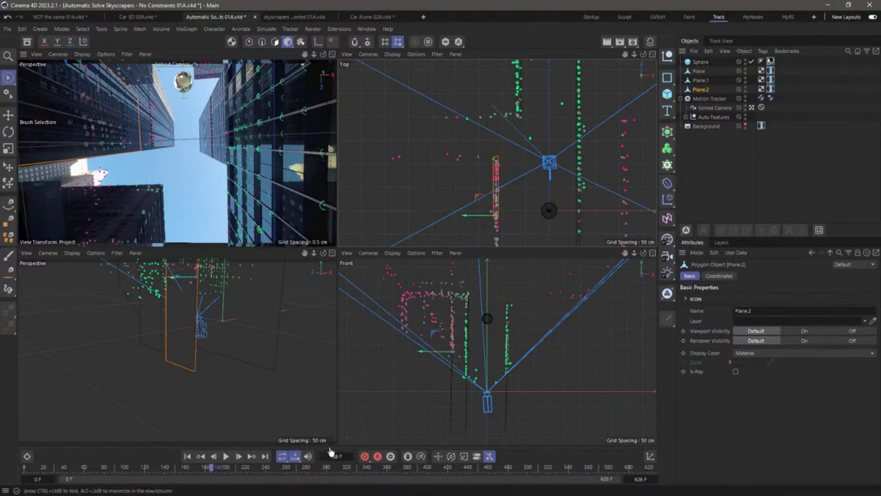
Select Plane.2's vertical end edge at frame 32, extend it along the facade, and check the coverage at frame 0.
{"action": "left_click", "coordinate": [213, 468]}
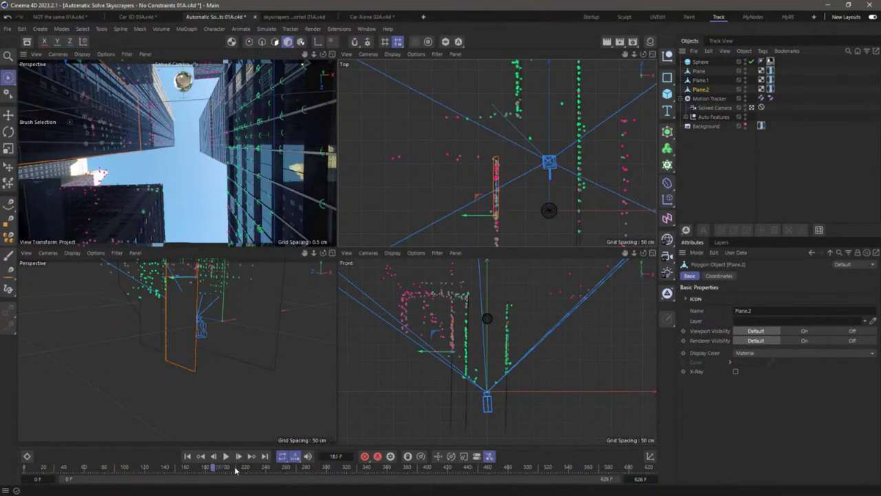
{"action": "left_click_drag", "start_coordinate": [228, 468], "coordinate": [56, 468]}
{"action": "left_click", "coordinate": [331, 54]}
{"action": "left_click", "coordinate": [261, 42]}
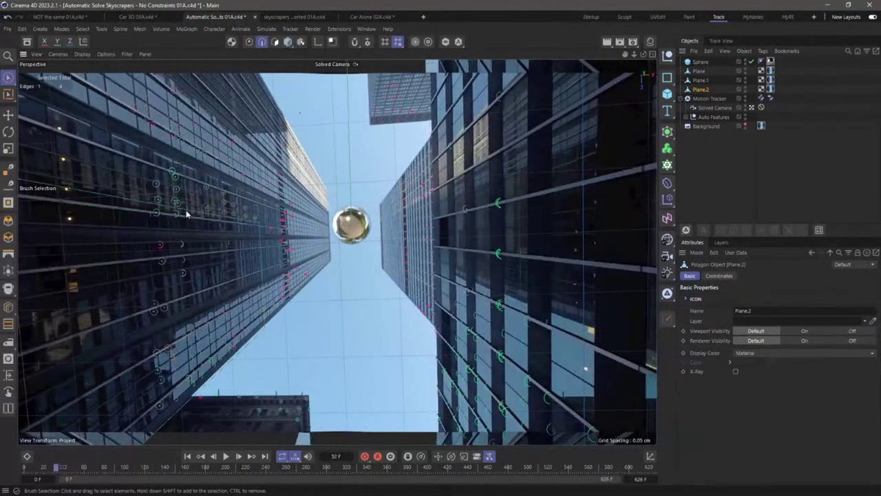
{"action": "left_click", "coordinate": [199, 107]}
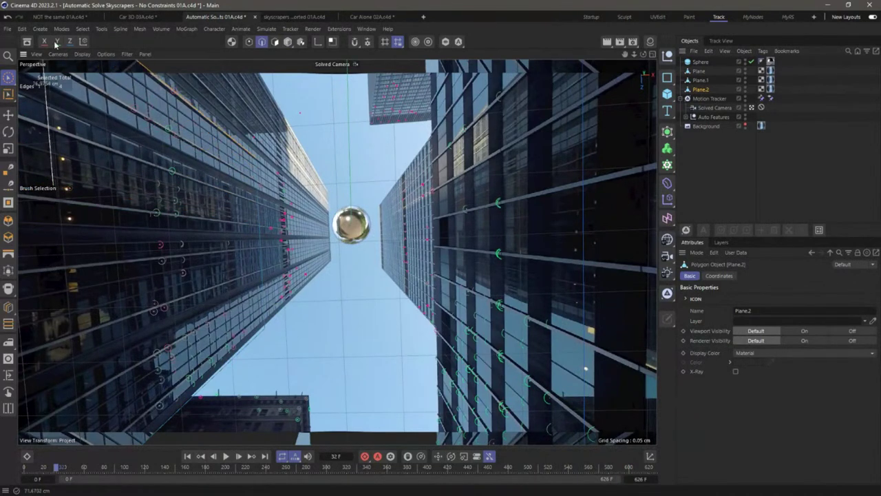
{"action": "left_click", "coordinate": [22, 470]}
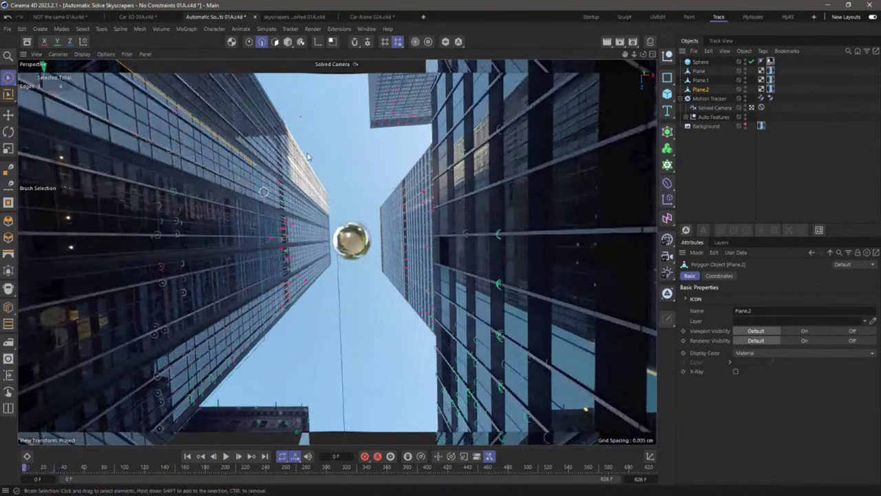
Adjust Plane.2's edges in the Top view so the plane spans the building's row of tracked points.
{"action": "left_click", "coordinate": [652, 55]}
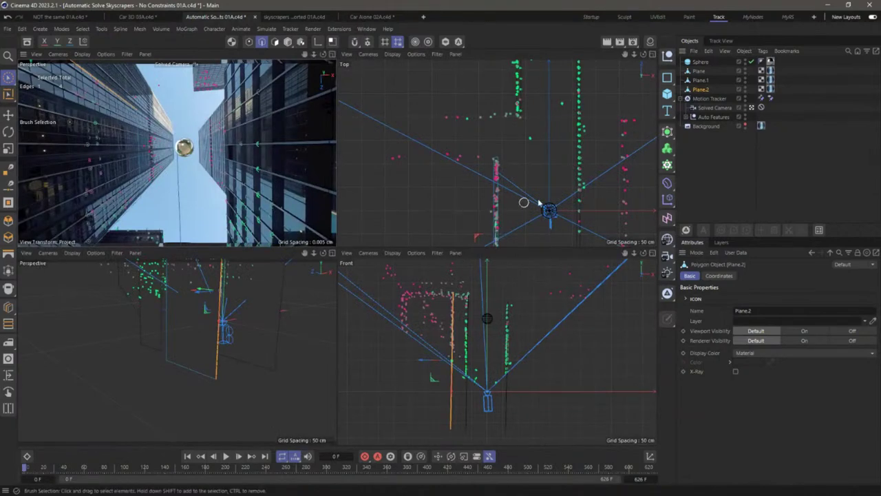
{"action": "middle_click_drag", "start_coordinate": [495, 226], "coordinate": [493, 152], "text": "alt"}
{"action": "left_click_drag", "start_coordinate": [492, 152], "coordinate": [490, 200]}
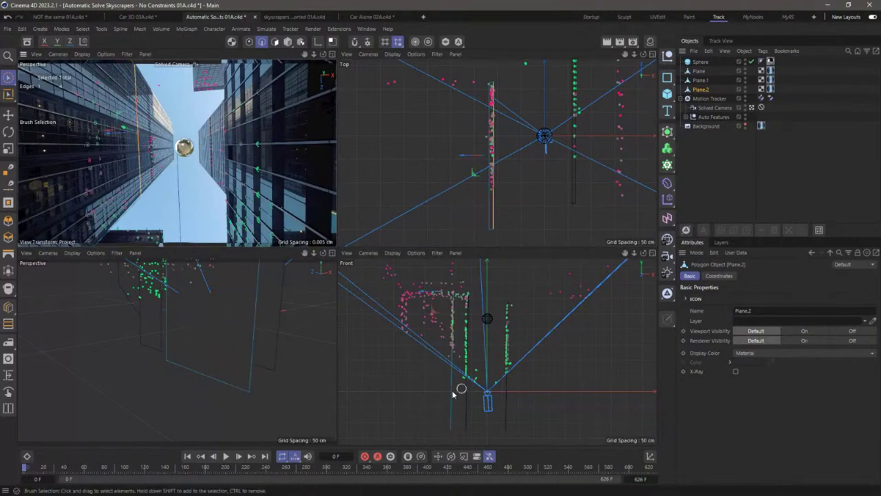
{"action": "left_click_drag", "start_coordinate": [192, 292], "coordinate": [266, 198], "text": "alt"}
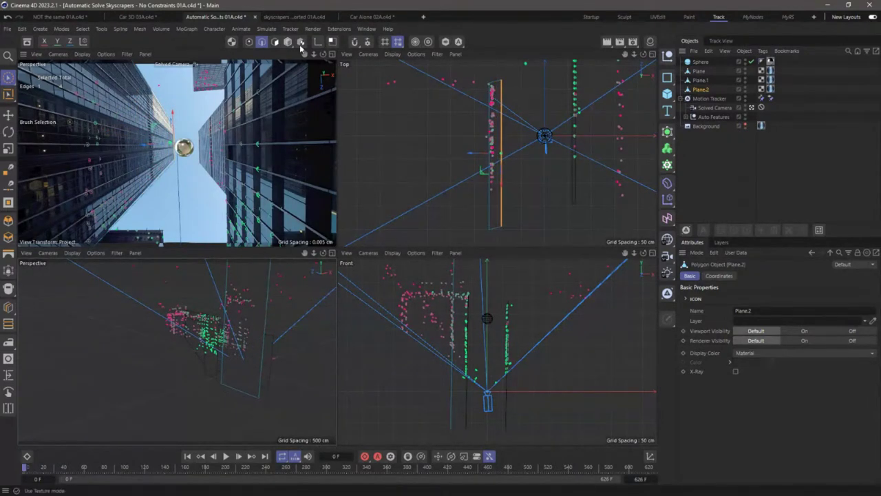
Add a Plain effector and start an interactive render region in the maximized solved camera view at frame 132.
{"action": "left_click", "coordinate": [331, 55]}
{"action": "left_click", "coordinate": [667, 200]}
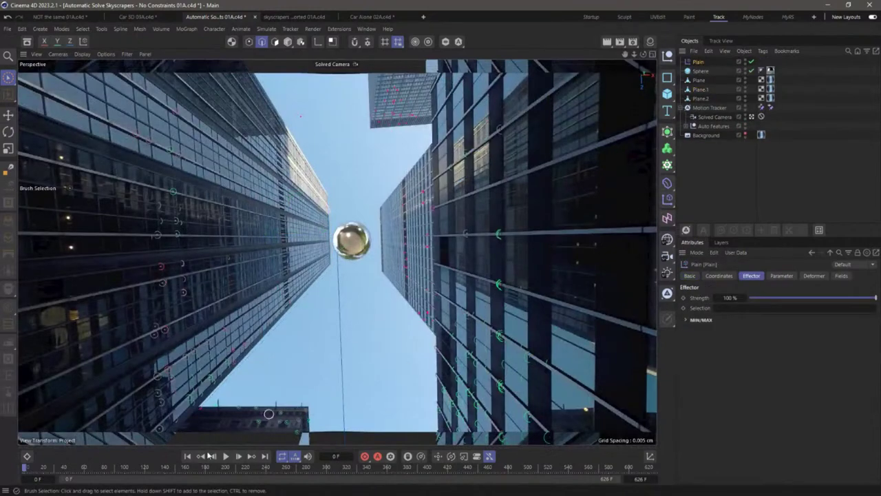
{"action": "left_click_drag", "start_coordinate": [39, 472], "coordinate": [103, 474]}
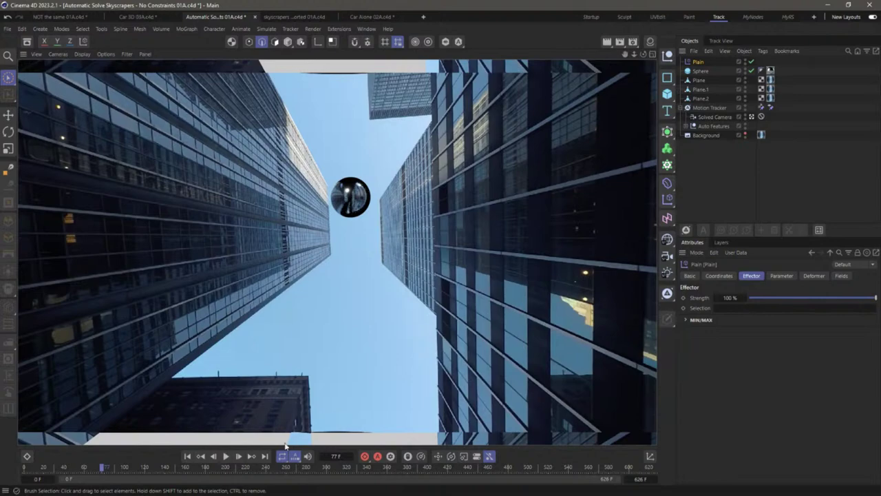
{"action": "left_click_drag", "start_coordinate": [104, 469], "coordinate": [155, 469]}
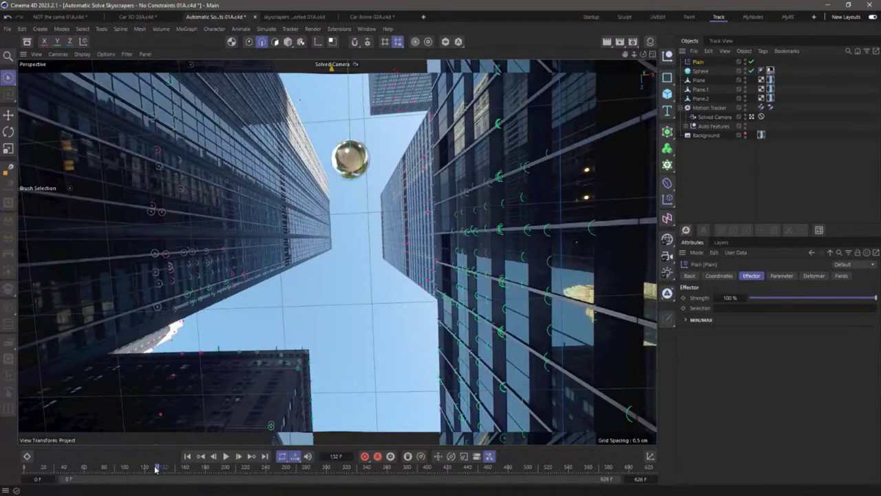
{"action": "key", "text": "alt+r"}
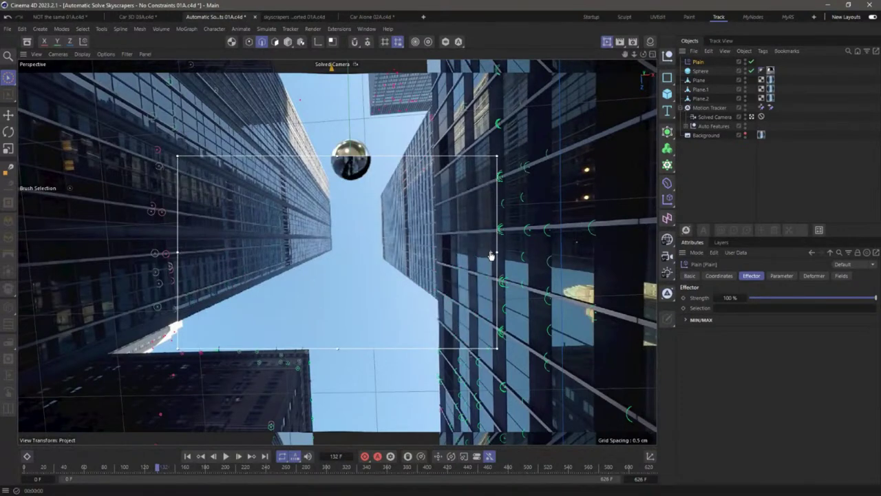
Enlarge the interactive render region over nearly the whole camera view and check the sphere's reflections at frames 55 and 73.
{"action": "left_click_drag", "start_coordinate": [497, 156], "coordinate": [627, 72]}
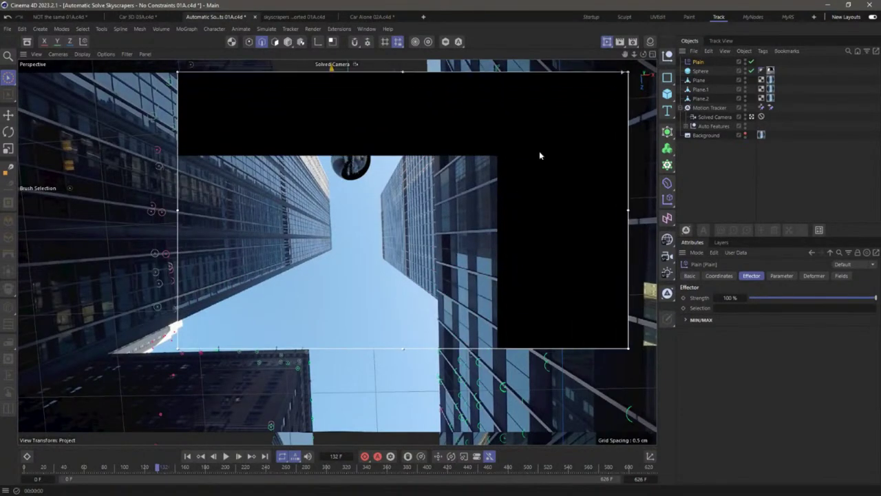
{"action": "left_click_drag", "start_coordinate": [178, 349], "coordinate": [33, 427]}
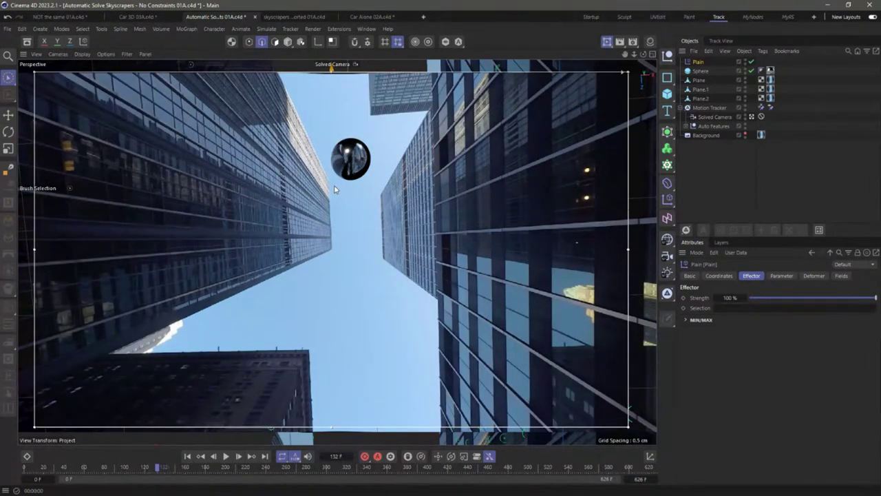
{"action": "left_click_drag", "start_coordinate": [159, 468], "coordinate": [80, 469]}
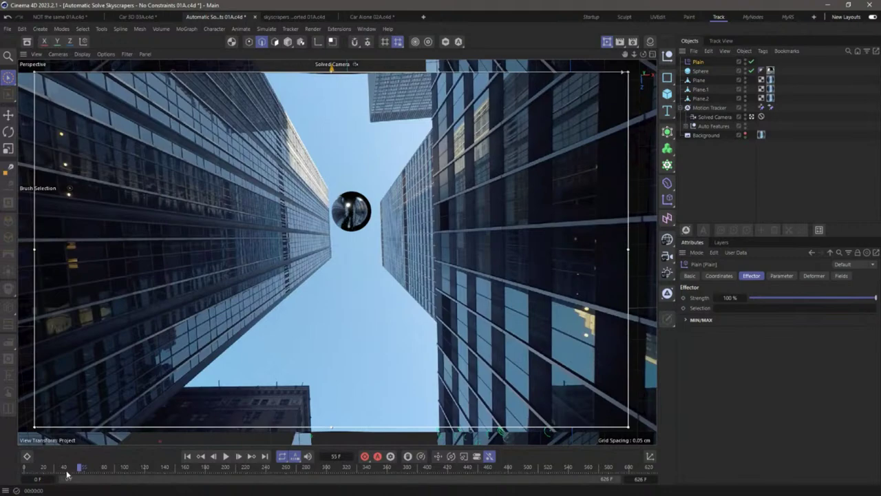
{"action": "left_click_drag", "start_coordinate": [67, 469], "coordinate": [100, 474]}
Add a Cloner in Linear mode with a Y offset of 0 cm and a Z offset of 2 cm.
{"action": "left_click", "coordinate": [696, 71]}
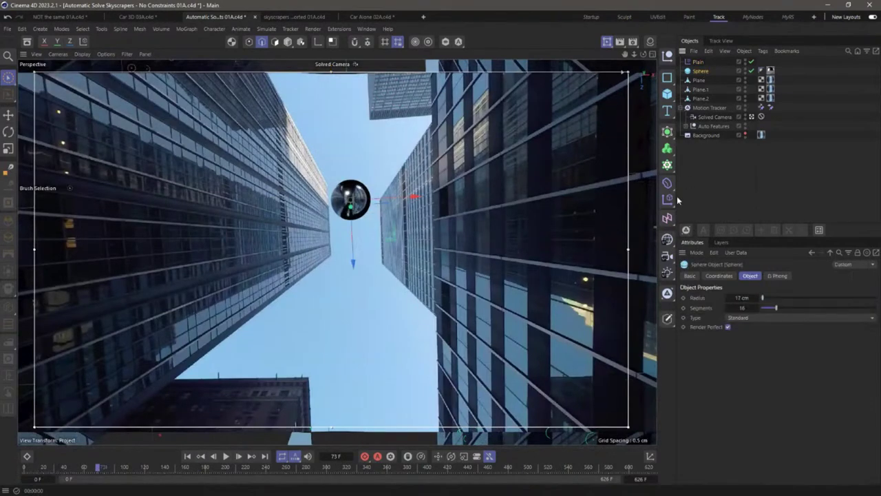
{"action": "left_click", "coordinate": [667, 165]}
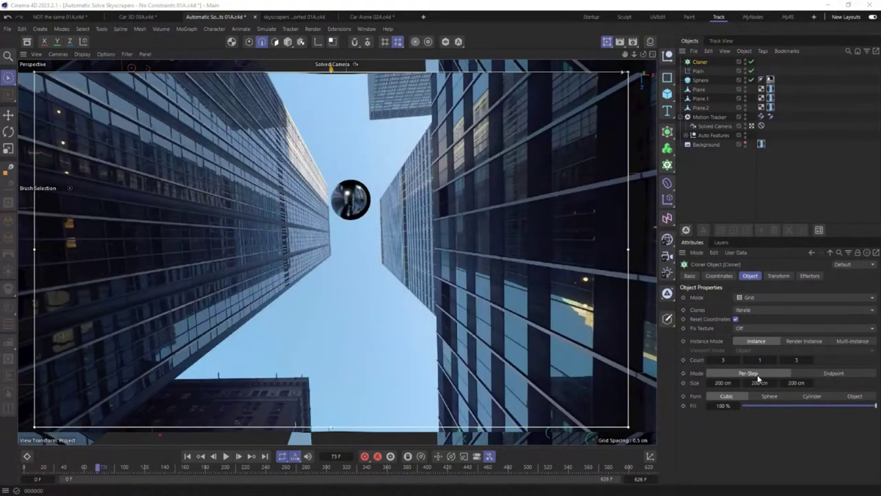
{"action": "left_click", "coordinate": [754, 298]}
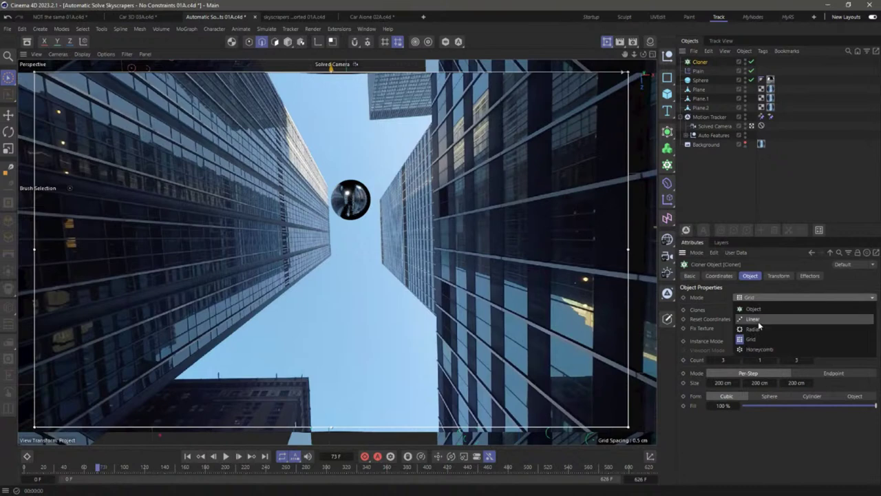
{"action": "left_click", "coordinate": [758, 321]}
{"action": "left_click", "coordinate": [720, 413]}
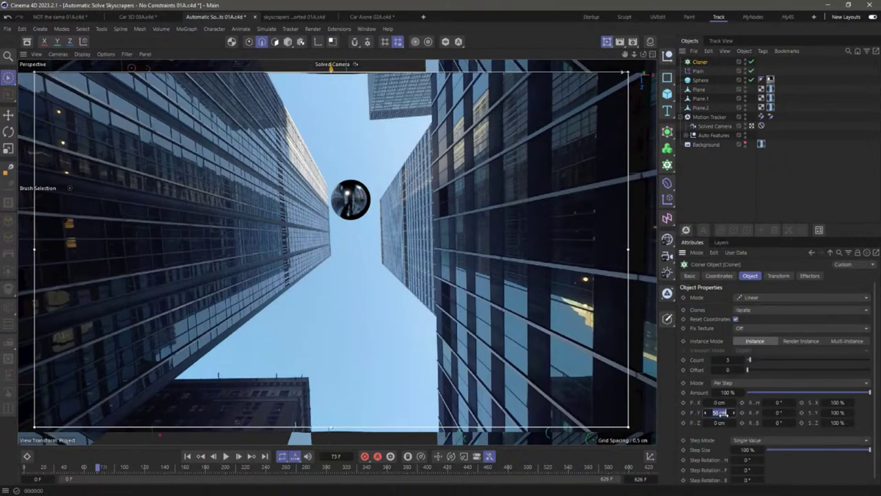
{"action": "type", "text": "0"}
{"action": "left_click", "coordinate": [736, 423]}
{"action": "left_click", "coordinate": [734, 422]}
{"action": "left_click", "coordinate": [714, 183]}
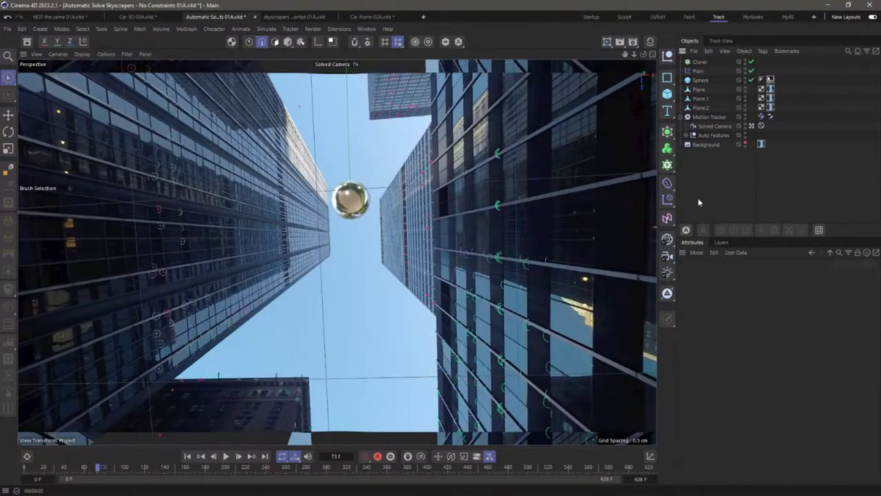
Nest the Sphere under the linear Cloner and spread the clones to a Z offset of 97 cm.
{"action": "left_click", "coordinate": [653, 55]}
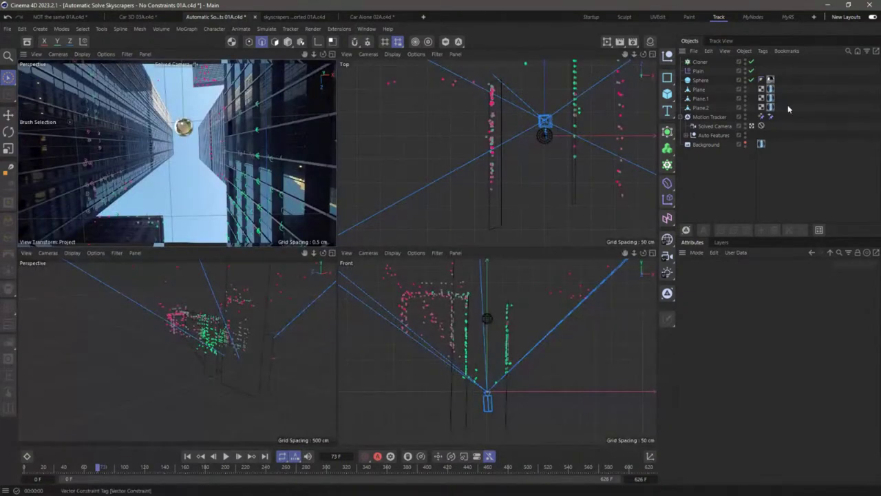
{"action": "left_click", "coordinate": [546, 137]}
{"action": "left_click_drag", "start_coordinate": [702, 62], "coordinate": [702, 63]}
{"action": "left_click", "coordinate": [700, 62]}
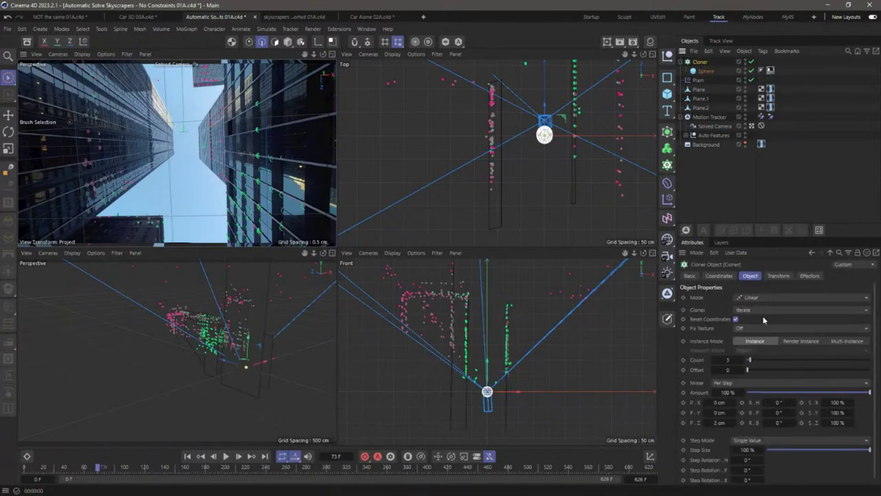
{"action": "left_click_drag", "start_coordinate": [731, 422], "coordinate": [813, 158]}
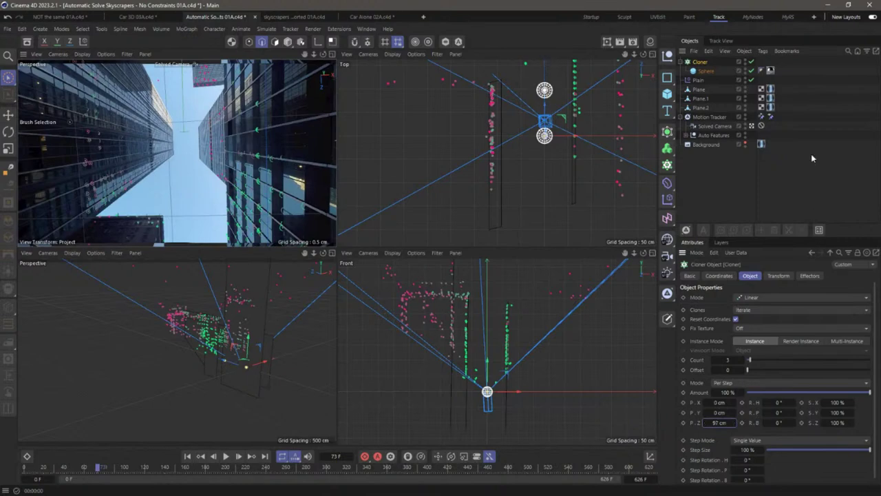
Take the Sphere back out of the linear Cloner and delete the Cloner.
{"action": "left_click", "coordinate": [701, 70]}
{"action": "left_click", "coordinate": [699, 62]}
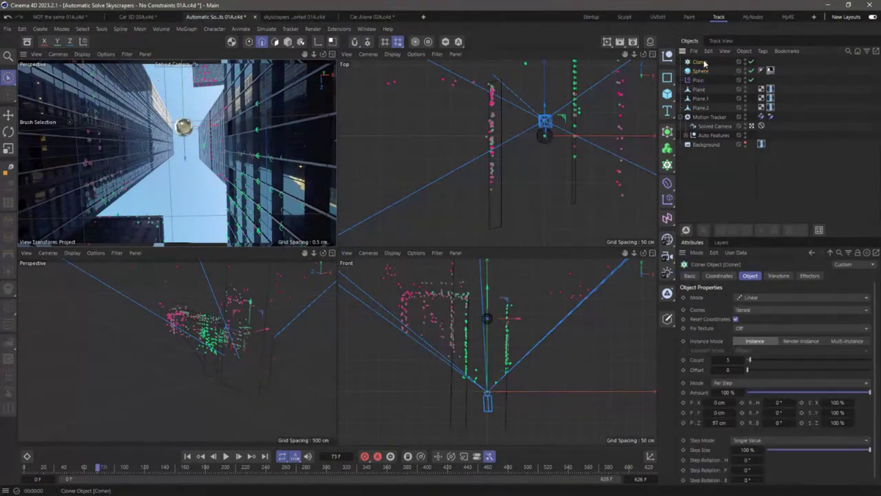
{"action": "key", "text": "shift+g"}
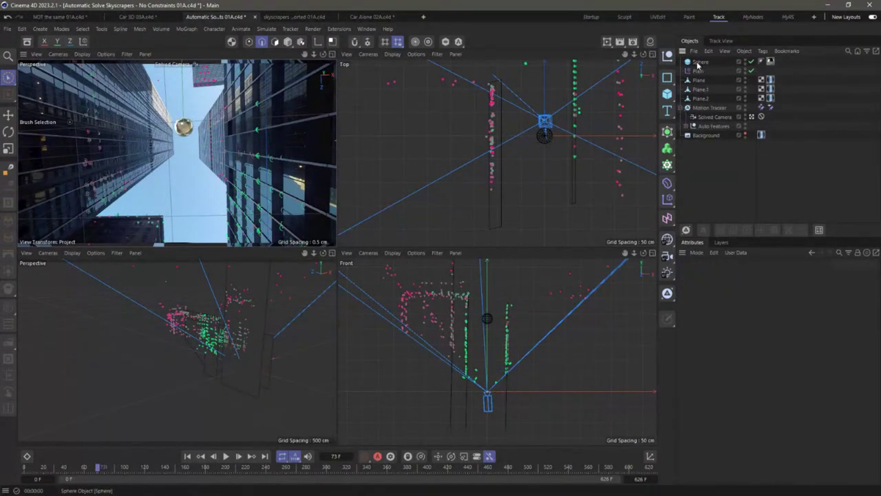
{"action": "left_click", "coordinate": [698, 63]}
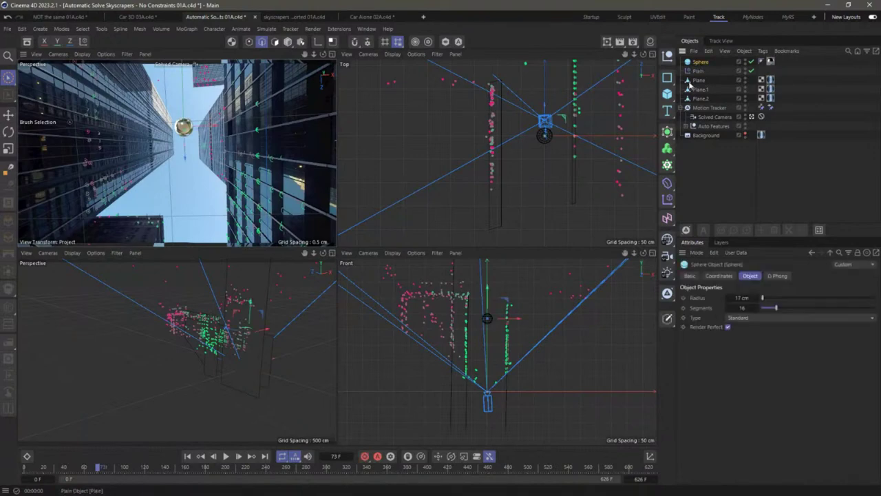
{"action": "left_click", "coordinate": [667, 167]}
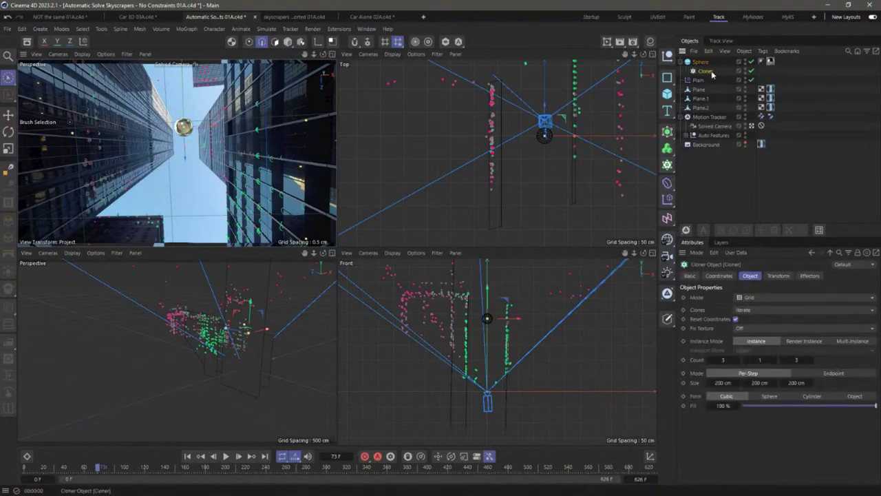
{"action": "key", "text": "ctrl+z"}
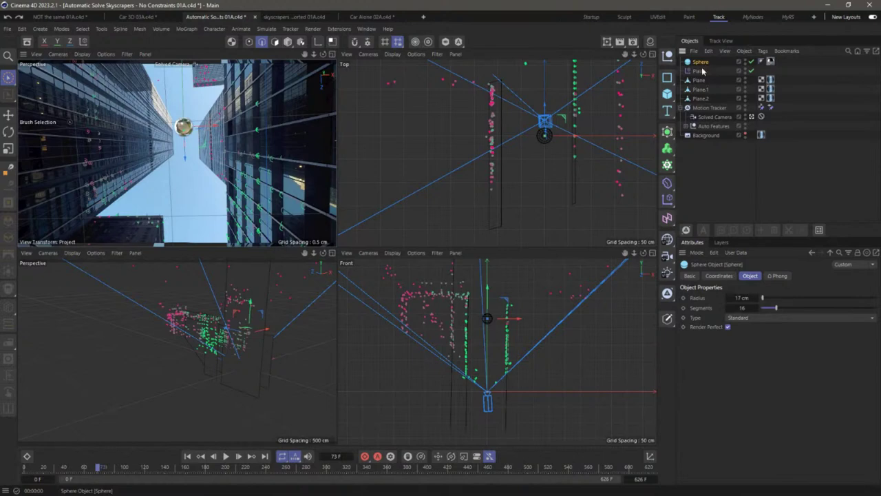
Wrap the Sphere in a grid Cloner with counts 3, 1 and 10, spaced 52 cm in X and 47 cm in Z.
{"action": "left_click", "coordinate": [667, 167], "text": "alt"}
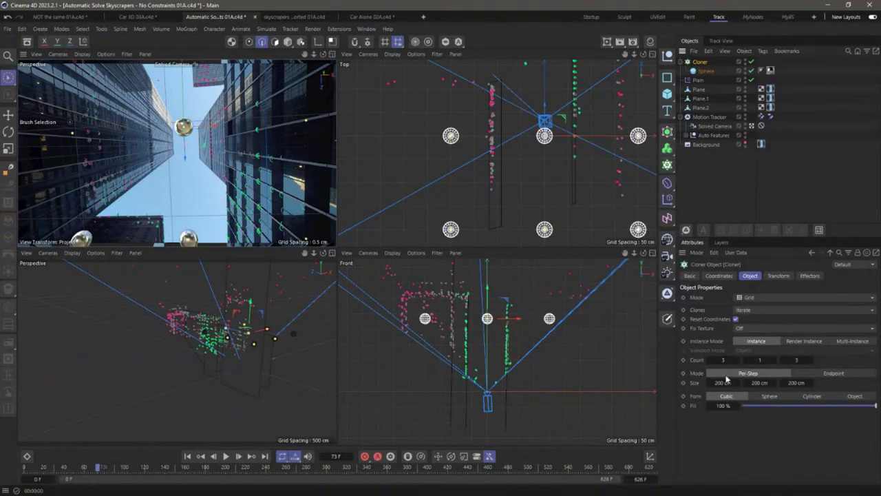
{"action": "left_click_drag", "start_coordinate": [728, 383], "coordinate": [652, 381]}
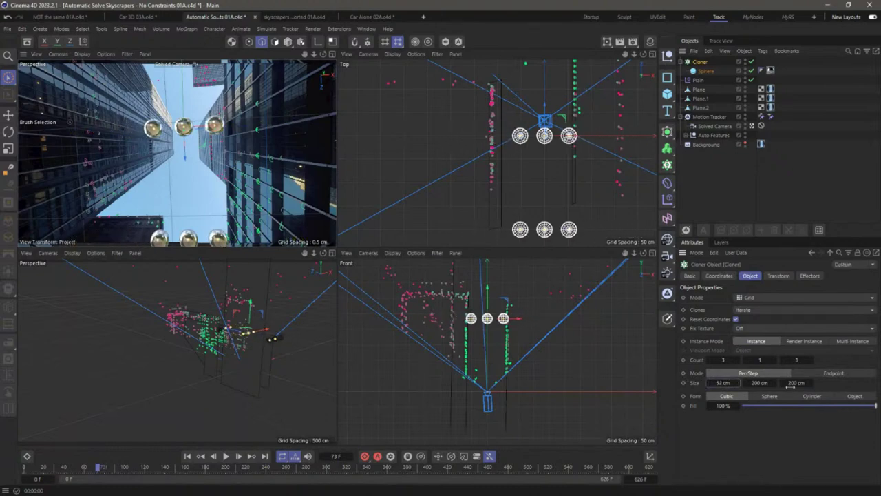
{"action": "mouse_move", "coordinate": [804, 360]}
{"action": "left_mouse_down"}
{"action": "mouse_move", "coordinate": [792, 383]}
{"action": "mouse_move", "coordinate": [723, 383]}
{"action": "left_mouse_up"}
Check the sphere grid in the solved camera view and compare it with the sphere reflections in the skyscrapers undistorted 01A.c4d project.
{"action": "left_click", "coordinate": [332, 54]}
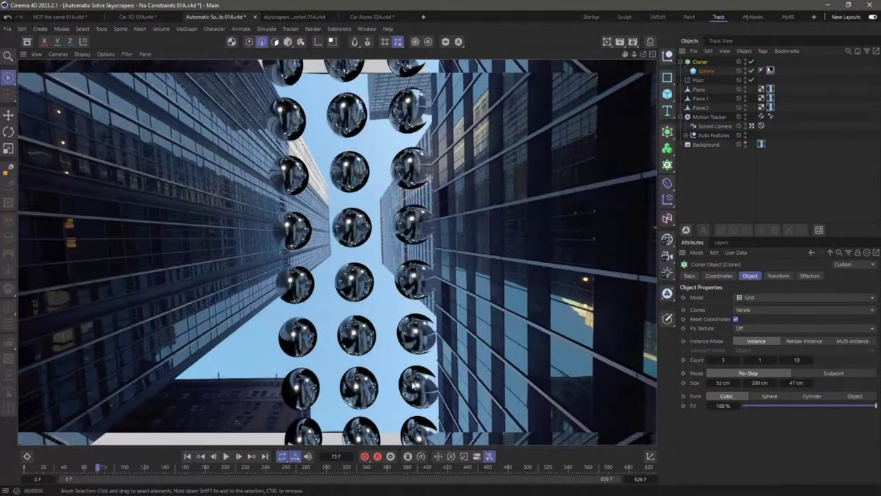
{"action": "left_click_drag", "start_coordinate": [102, 469], "coordinate": [238, 470]}
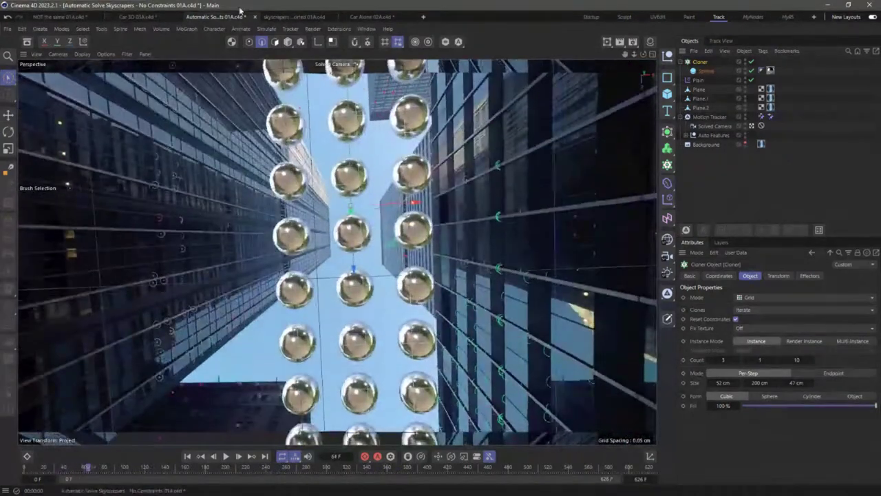
{"action": "left_click", "coordinate": [290, 18]}
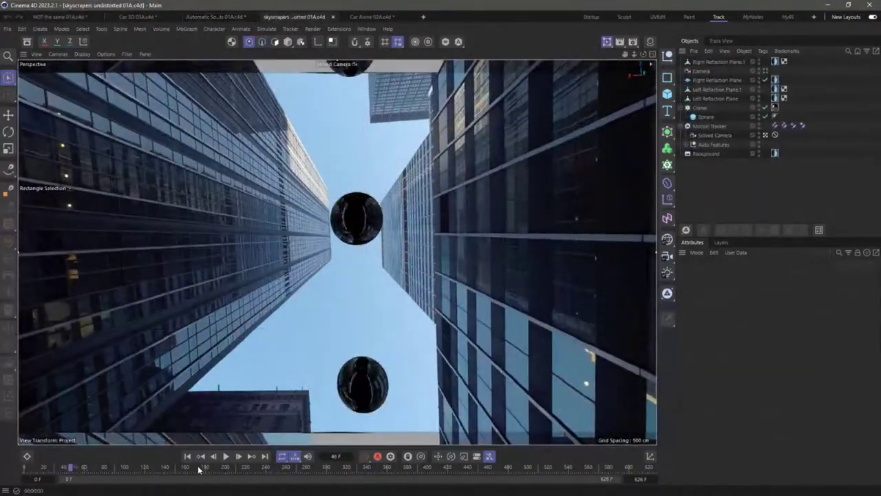
{"action": "left_click_drag", "start_coordinate": [201, 470], "coordinate": [409, 468]}
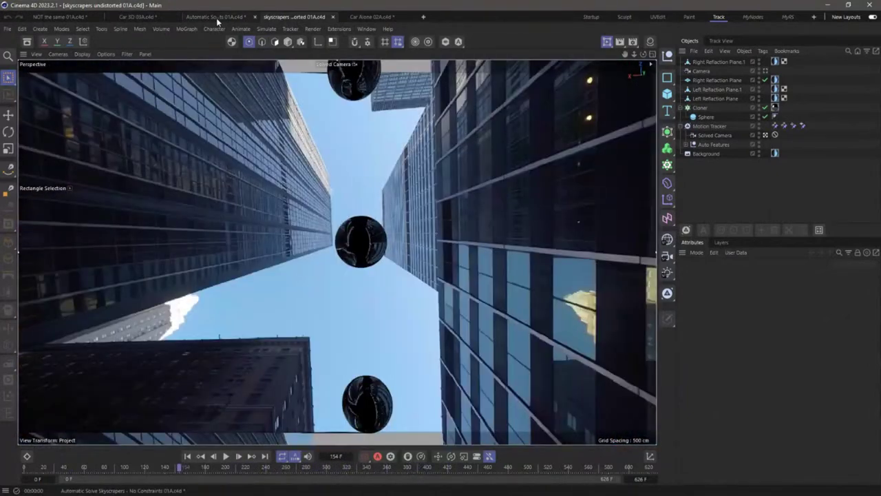
{"action": "left_click", "coordinate": [216, 17]}
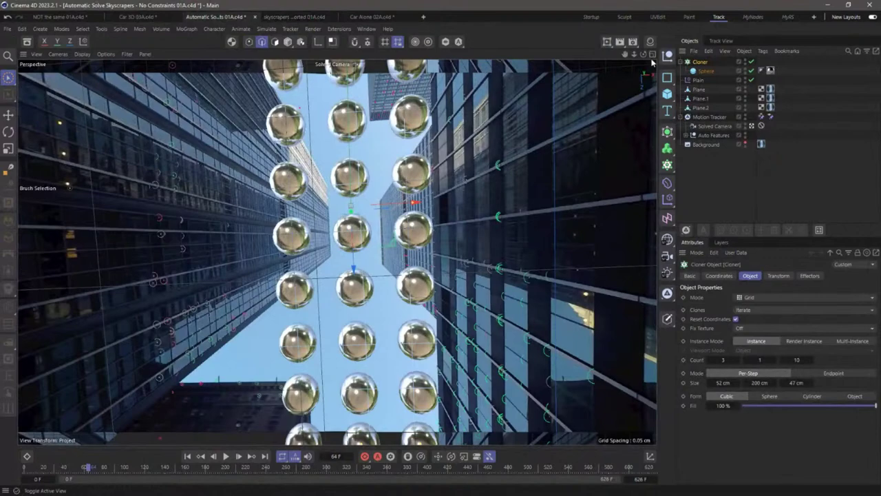
Examine the sphere grid against the tracked points in the Top view and review it through the solved camera at frames 162 and 86.
{"action": "key", "text": "F5"}
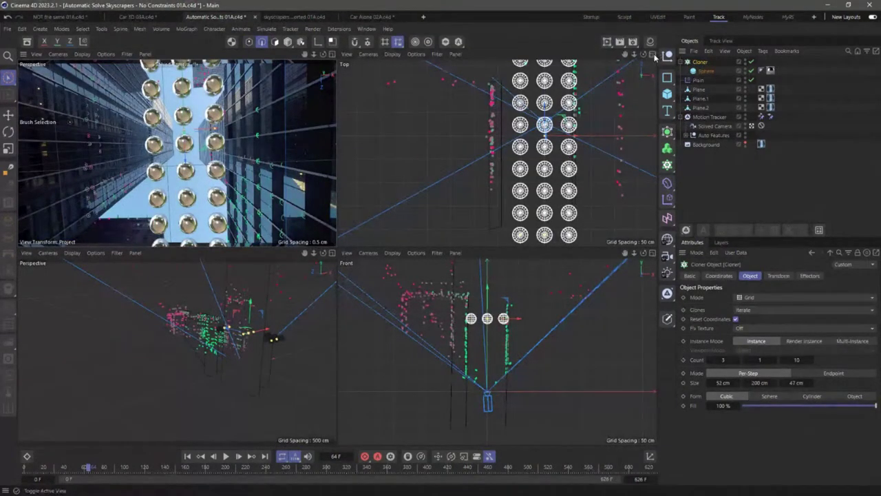
{"action": "key", "text": "F2"}
{"action": "scroll", "coordinate": [463, 211], "scroll_direction": "down", "scroll_amount": 8}
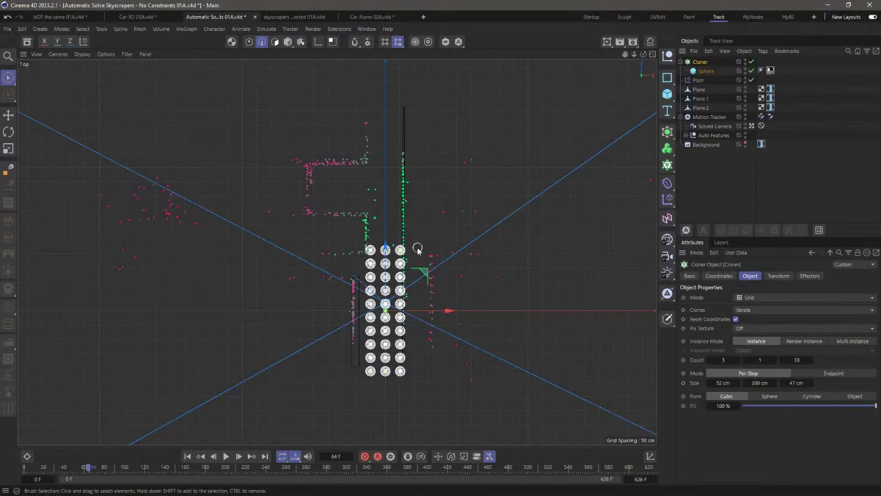
{"action": "left_click", "coordinate": [652, 53]}
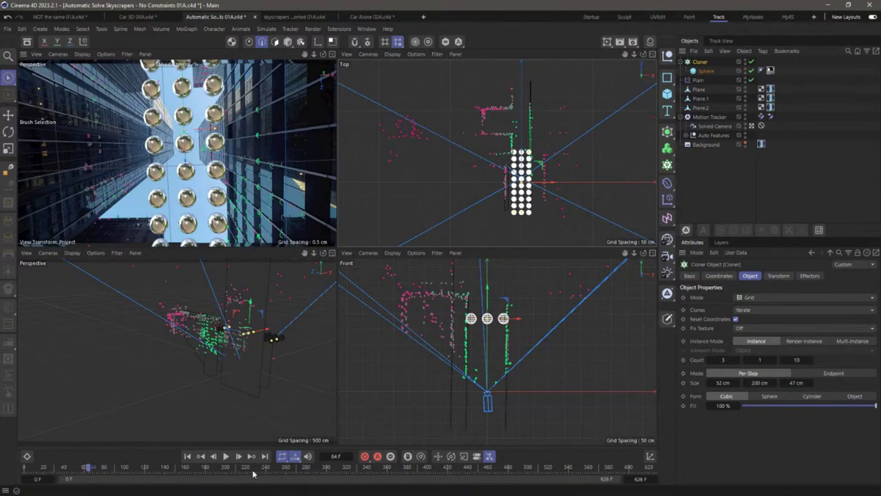
{"action": "left_click_drag", "start_coordinate": [77, 471], "coordinate": [186, 467]}
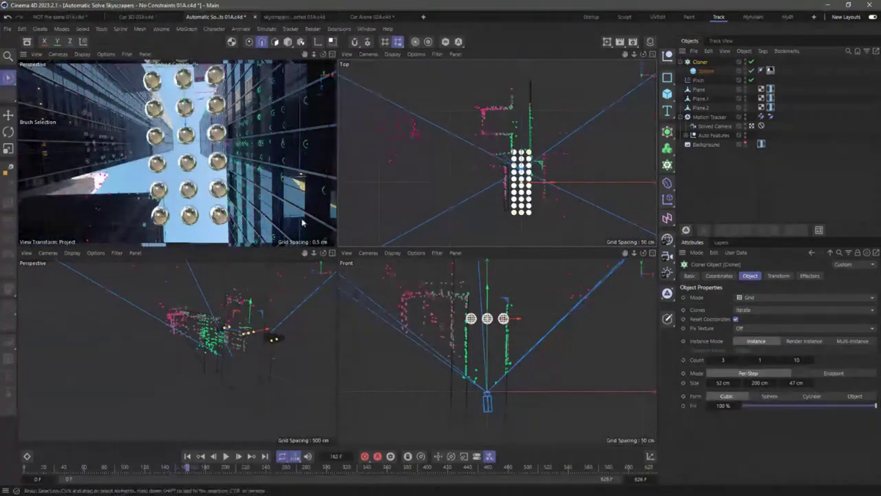
{"action": "left_click", "coordinate": [332, 55]}
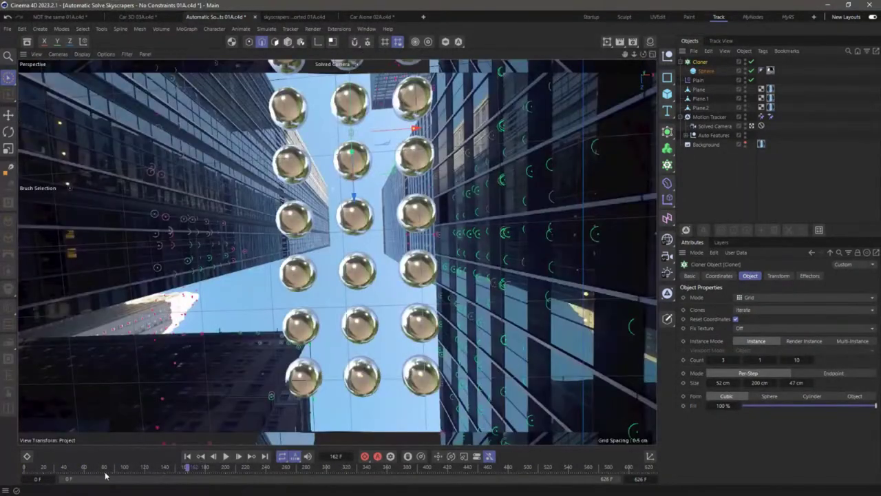
{"action": "left_click_drag", "start_coordinate": [105, 472], "coordinate": [110, 468]}
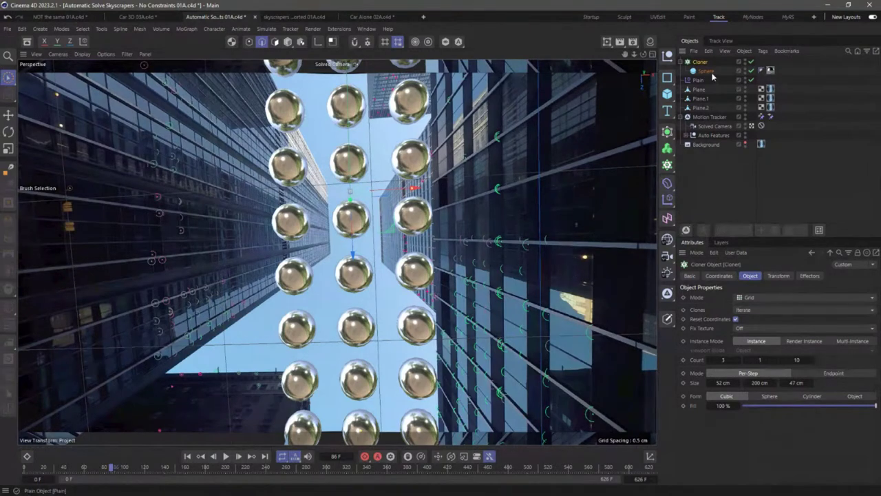
Make a Loop/Path Cut across the polygon of Plane on the nearby facade, at an offset of about 76%.
{"action": "left_click", "coordinate": [702, 98]}
{"action": "left_click", "coordinate": [702, 108]}
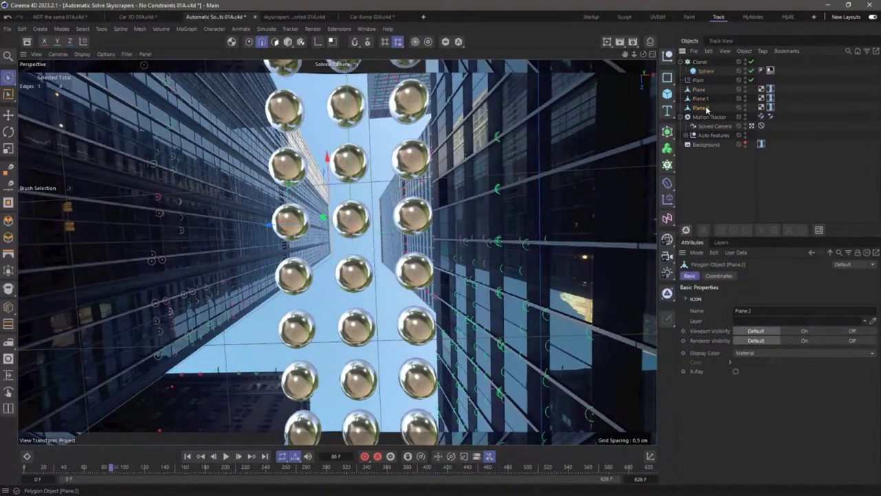
{"action": "left_click", "coordinate": [701, 101]}
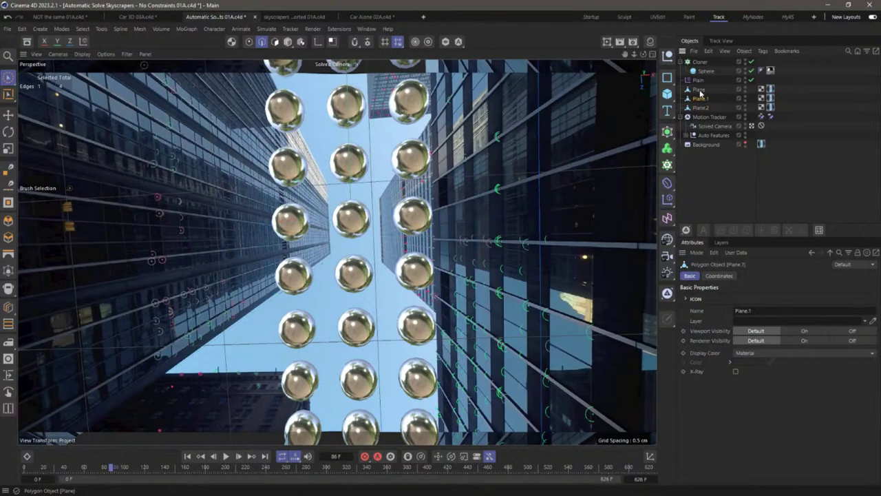
{"action": "left_click", "coordinate": [700, 91]}
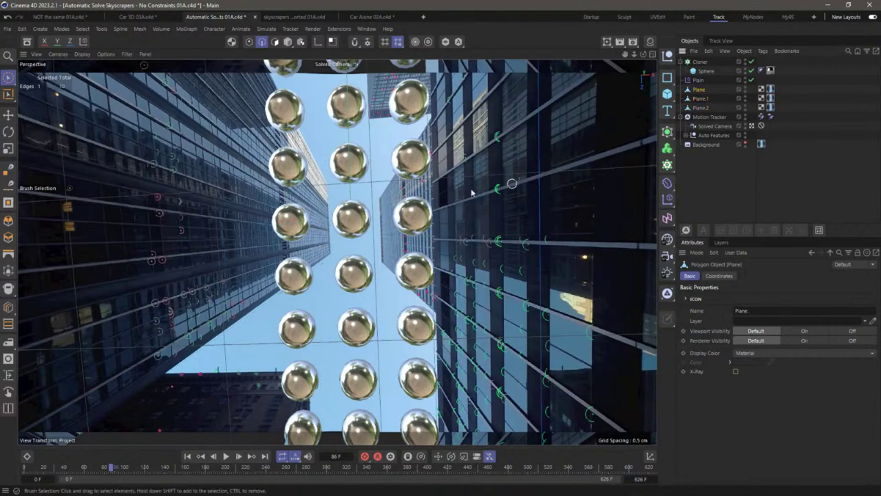
{"action": "left_click", "coordinate": [274, 42]}
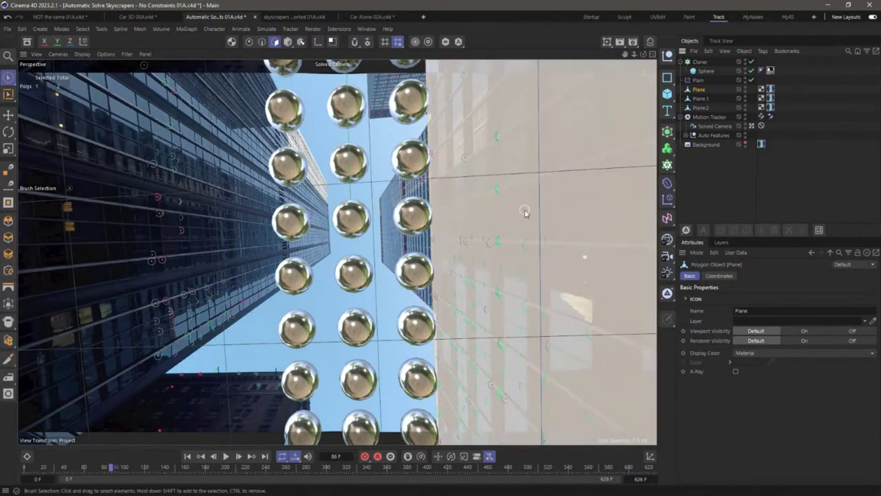
{"action": "key", "text": "k"}
{"action": "key", "text": "l"}
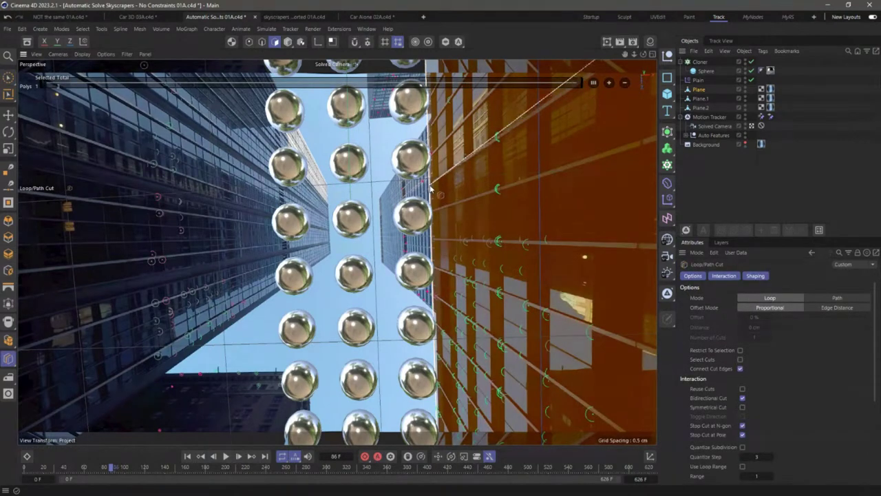
{"action": "left_click", "coordinate": [432, 187]}
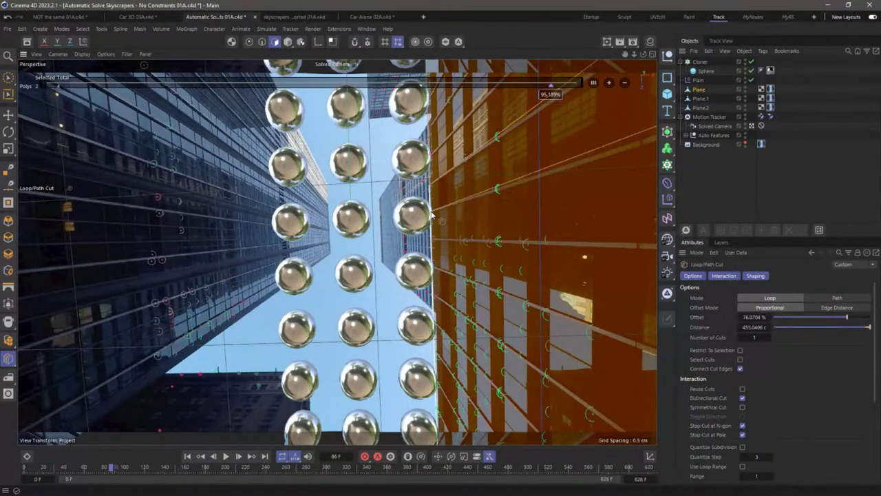
Divide the nearby facade Plane into a grid with loop cuts along the building's floor and window lines, and select a single small polygon.
{"action": "left_click_drag", "start_coordinate": [435, 242], "coordinate": [434, 246]}
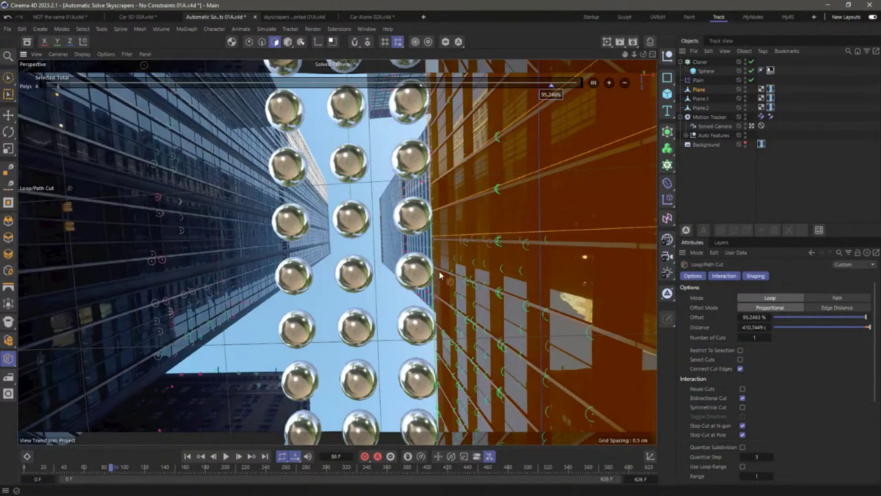
{"action": "key", "text": "ctrl+z"}
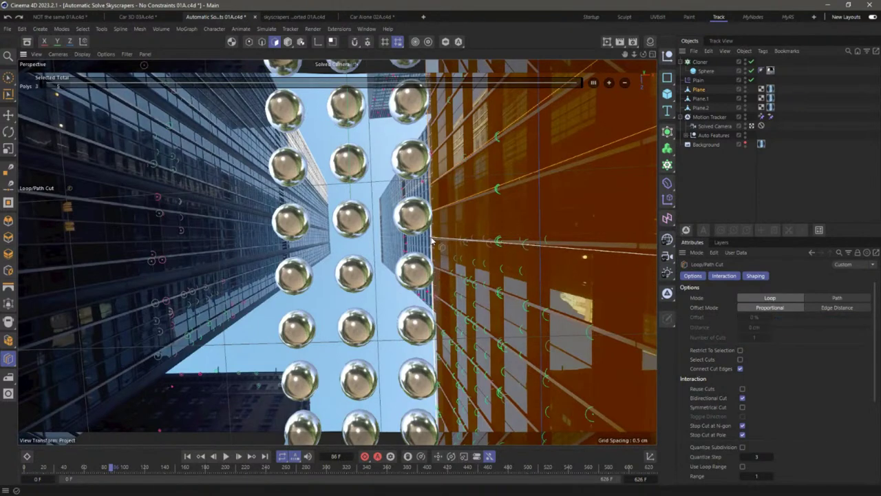
{"action": "left_click_drag", "start_coordinate": [432, 241], "coordinate": [438, 372]}
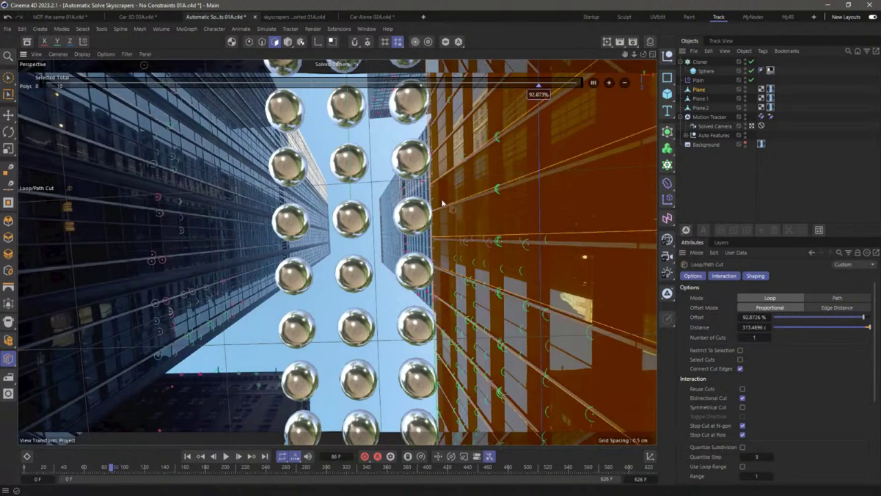
{"action": "left_click_drag", "start_coordinate": [443, 203], "coordinate": [539, 174]}
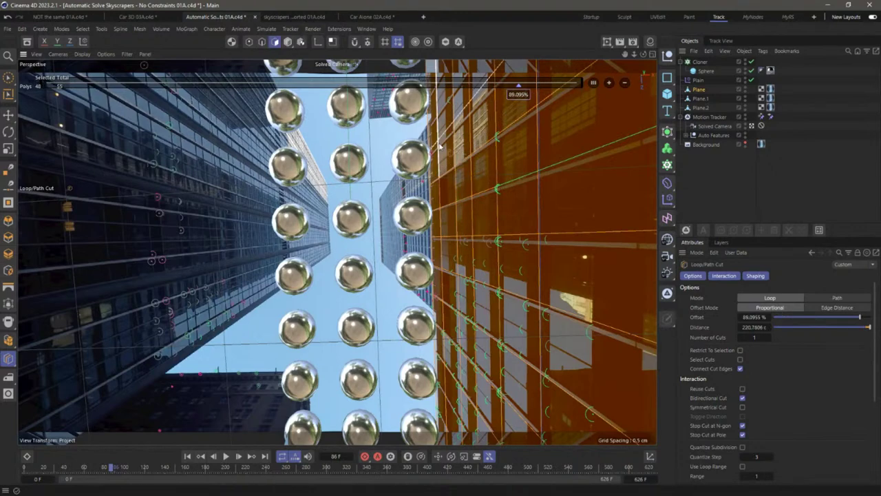
{"action": "left_click", "coordinate": [9, 78]}
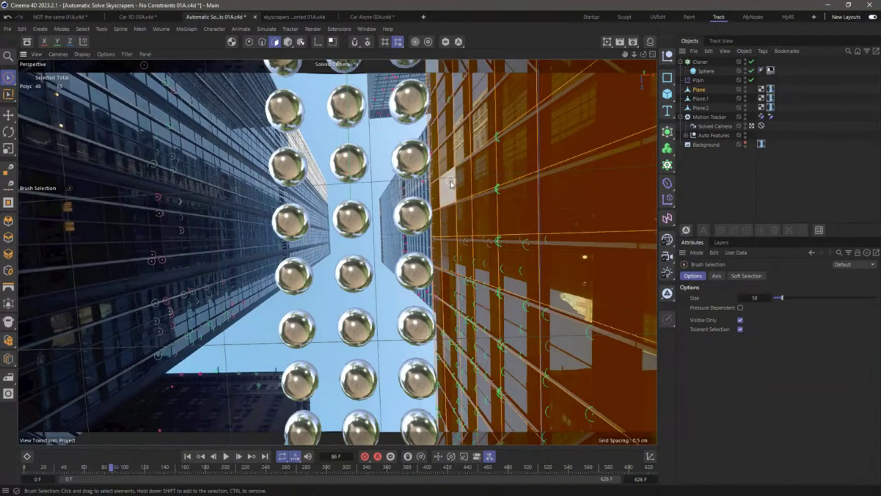
{"action": "left_click", "coordinate": [448, 187]}
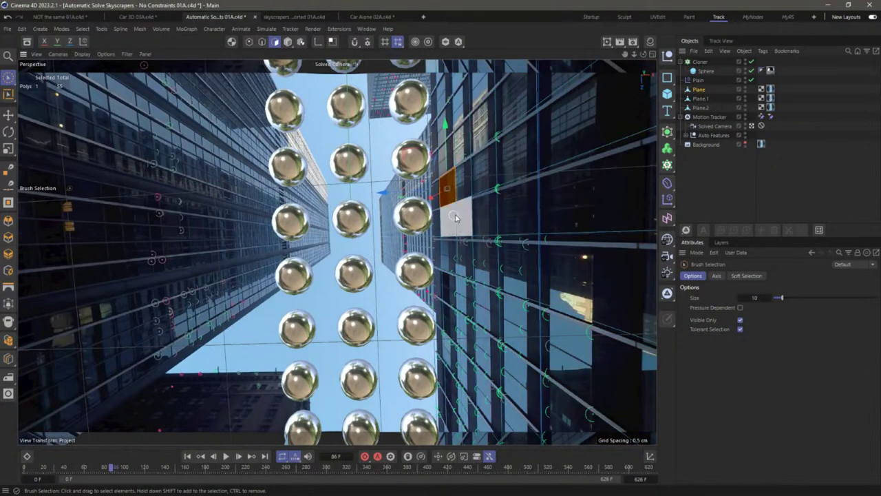
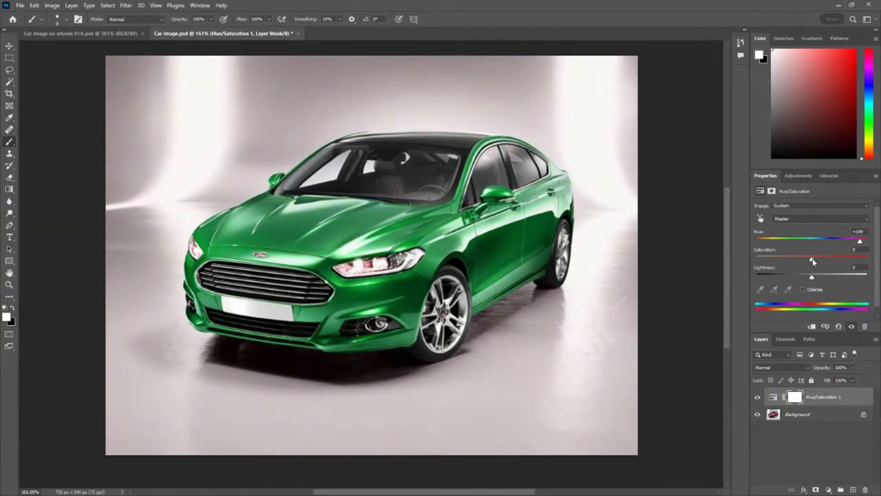
In Photoshop's Car image.psd, set the Hue/Saturation 1 master hue back to 0 and desaturate the image to -100.
{"action": "left_click_drag", "start_coordinate": [859, 243], "coordinate": [861, 243]}
{"action": "left_click_drag", "start_coordinate": [860, 243], "coordinate": [812, 241]}
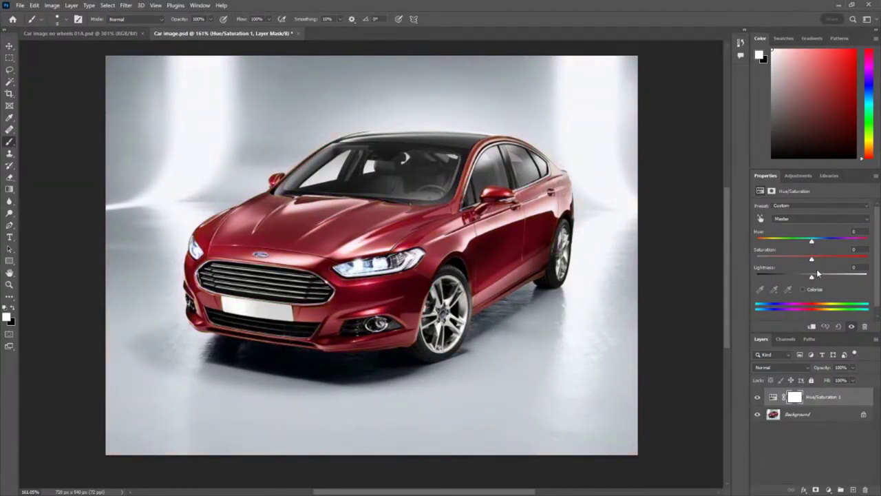
{"action": "left_click_drag", "start_coordinate": [811, 262], "coordinate": [757, 258]}
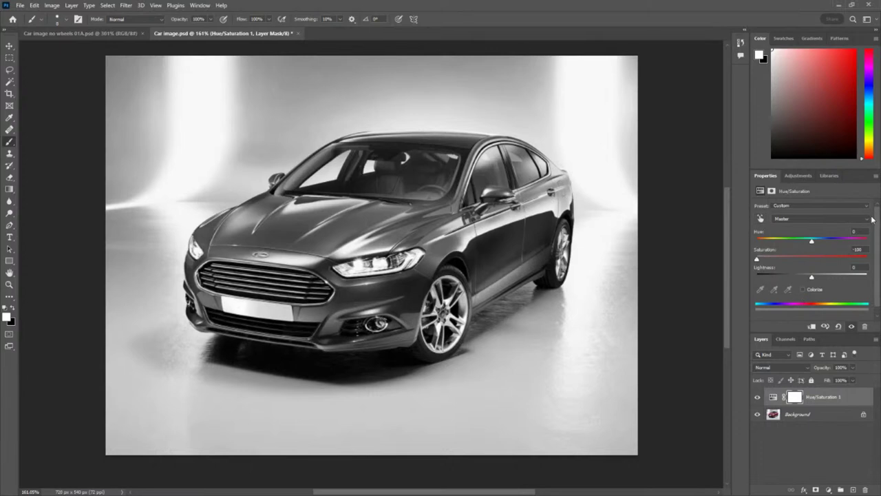
{"action": "left_click", "coordinate": [822, 205]}
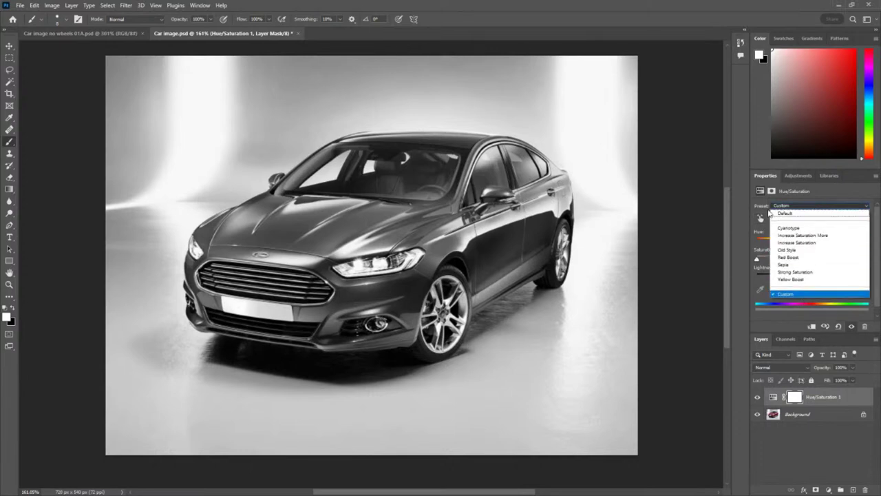
{"action": "left_click", "coordinate": [785, 293]}
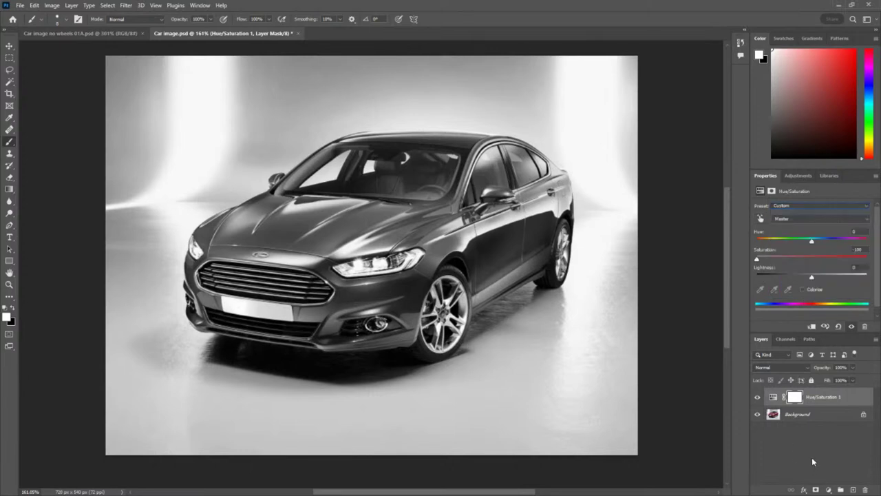
Reset the Hue/Saturation 1 adjustment to its default settings.
{"action": "left_click", "coordinate": [772, 398]}
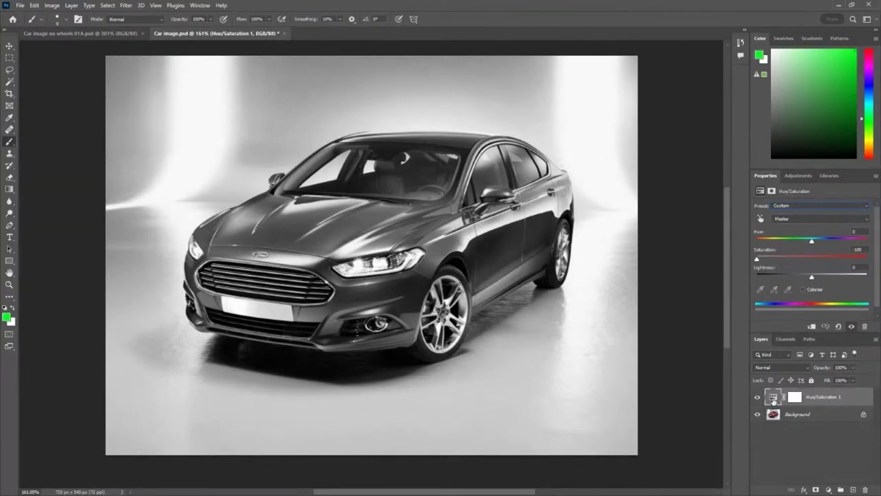
{"action": "scroll", "coordinate": [878, 322], "scroll_direction": "down", "scroll_amount": 1}
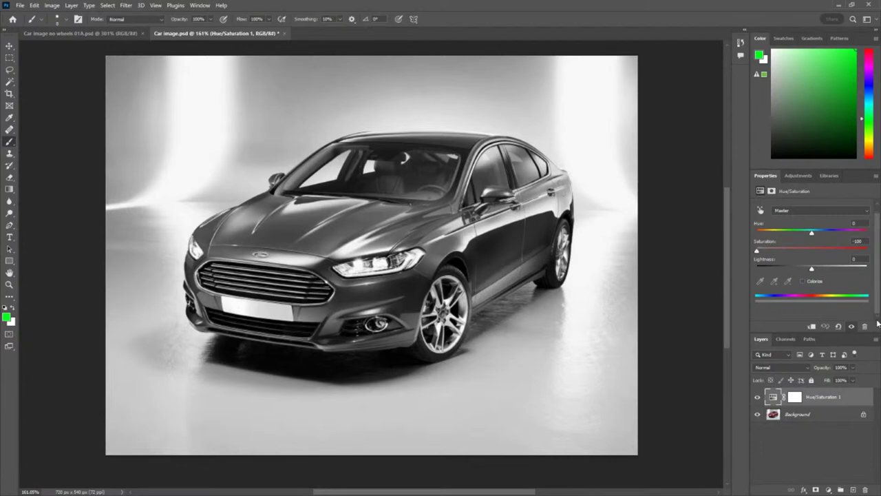
{"action": "left_click", "coordinate": [838, 326]}
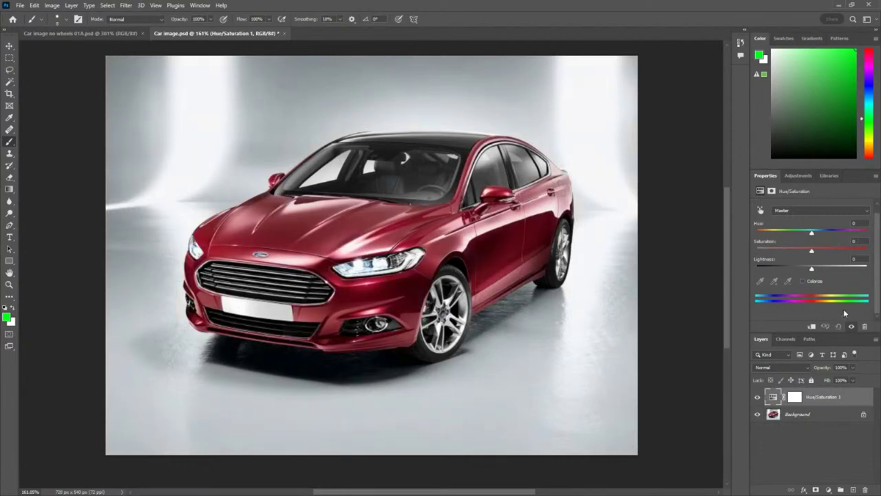
{"action": "scroll", "coordinate": [879, 294], "scroll_direction": "up", "scroll_amount": 1}
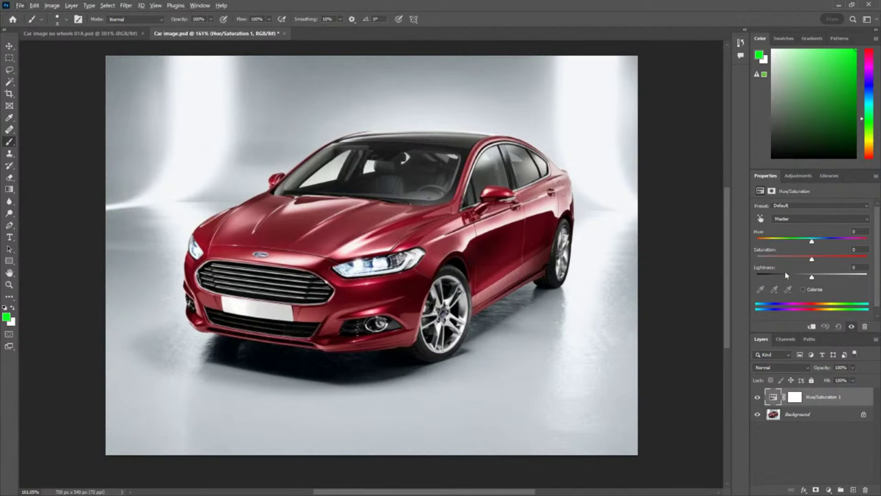
Target the Reds by sampling the car's hood, widen the affected colour range and set their hue to +34.
{"action": "left_click", "coordinate": [761, 219]}
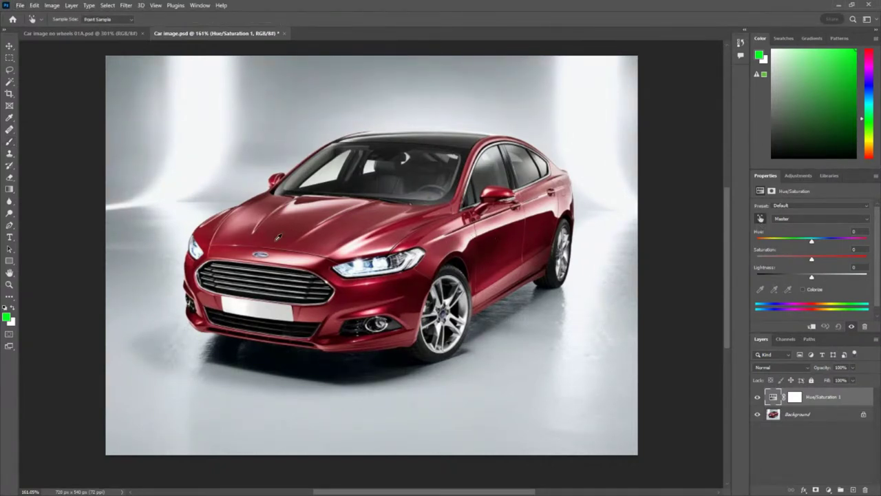
{"action": "left_click", "coordinate": [238, 235]}
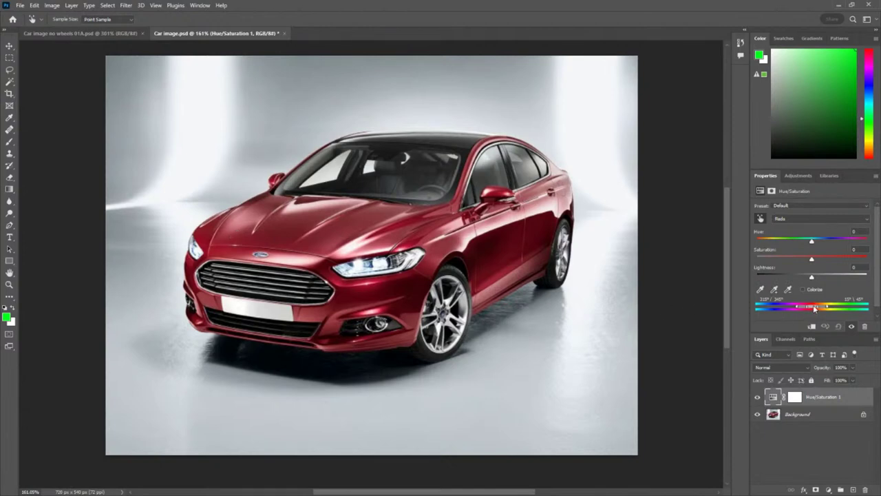
{"action": "left_click_drag", "start_coordinate": [816, 308], "coordinate": [753, 306]}
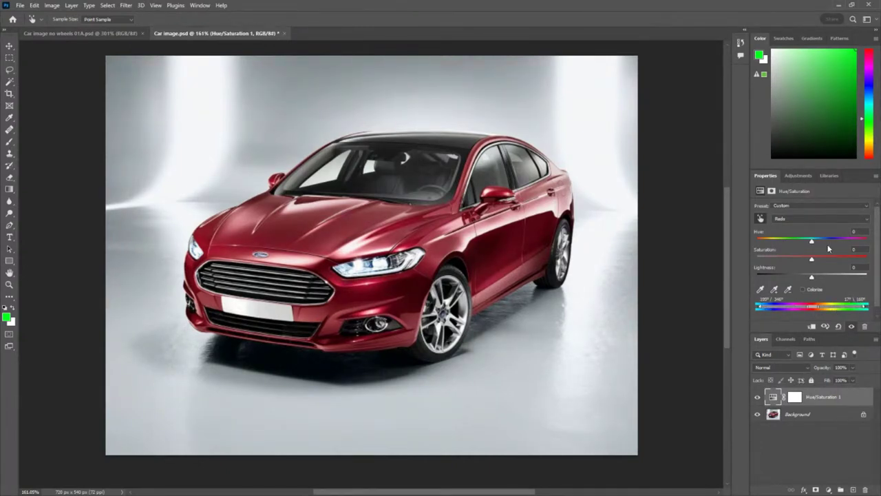
{"action": "left_click_drag", "start_coordinate": [812, 241], "coordinate": [831, 244]}
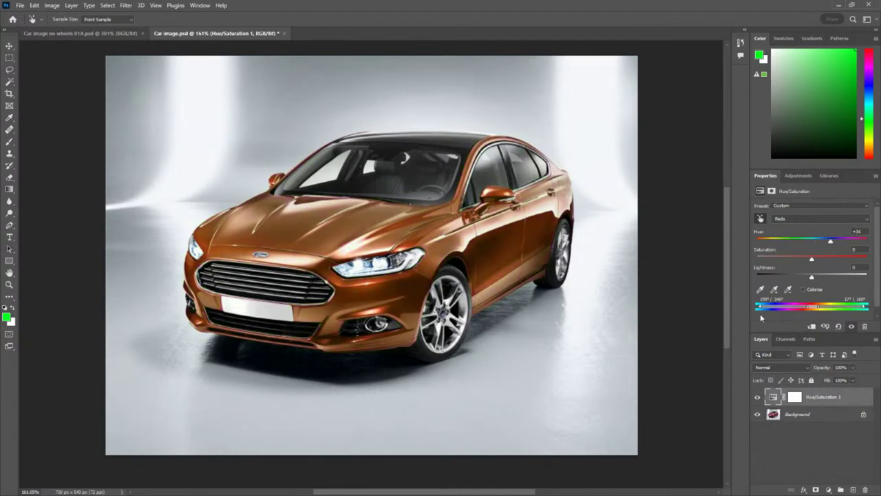
Narrow and shift the Reds range around the body colour, then set its hue to +41 and lower its saturation.
{"action": "left_click_drag", "start_coordinate": [760, 307], "coordinate": [810, 309]}
{"action": "left_click_drag", "start_coordinate": [865, 309], "coordinate": [818, 312]}
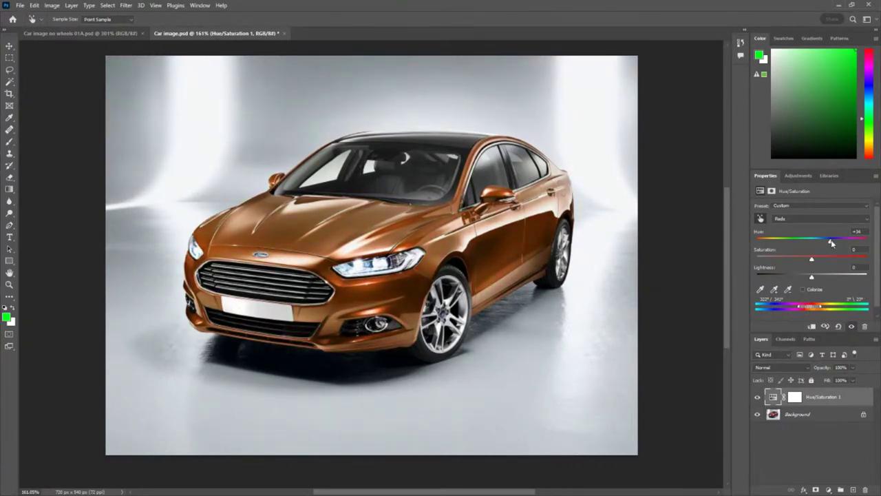
{"action": "mouse_move", "coordinate": [831, 243]}
{"action": "left_mouse_down"}
{"action": "mouse_move", "coordinate": [857, 242]}
{"action": "mouse_move", "coordinate": [806, 244]}
{"action": "mouse_move", "coordinate": [834, 244]}
{"action": "left_mouse_up"}
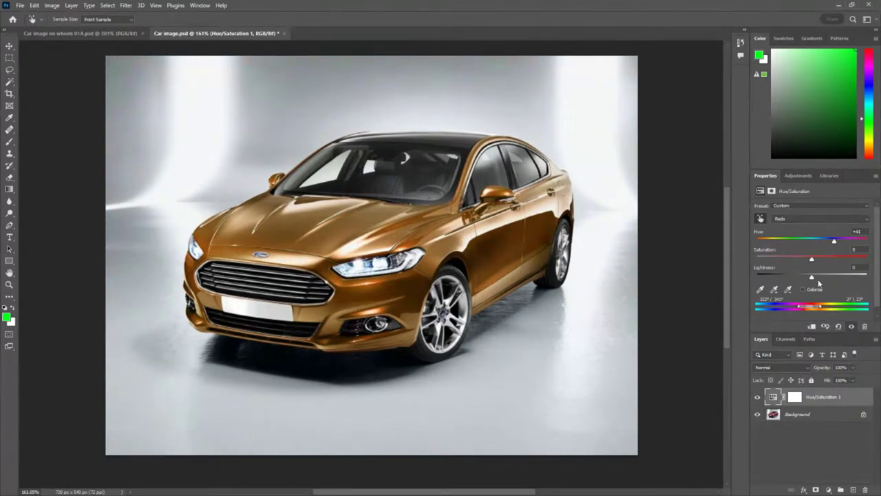
{"action": "left_click_drag", "start_coordinate": [812, 260], "coordinate": [796, 264]}
{"action": "mouse_move", "coordinate": [812, 309]}
{"action": "left_mouse_down"}
{"action": "mouse_move", "coordinate": [796, 306]}
{"action": "mouse_move", "coordinate": [802, 313]}
{"action": "left_mouse_up"}
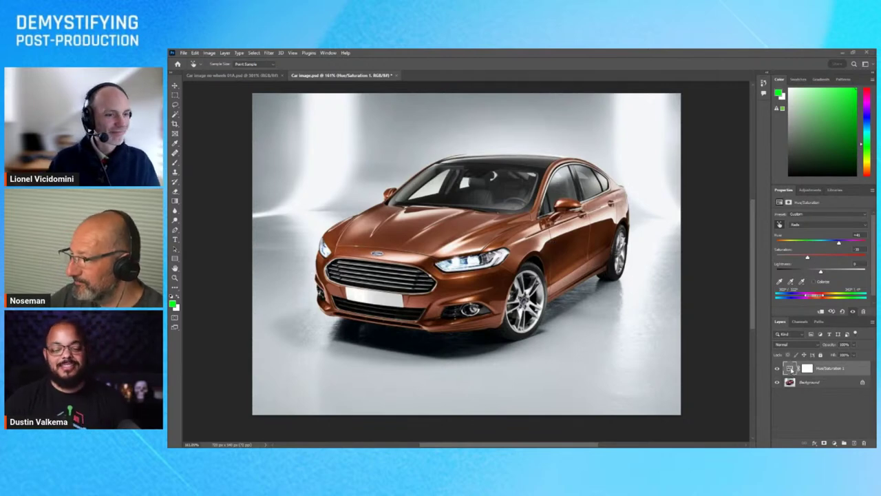
{"action": "left_click", "coordinate": [789, 368]}
{"action": "key", "text": "b"}
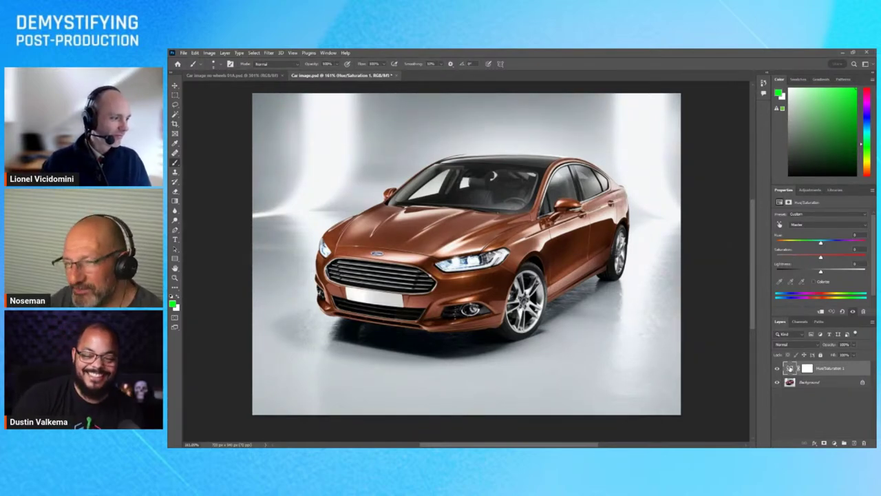
{"action": "left_click", "coordinate": [814, 402]}
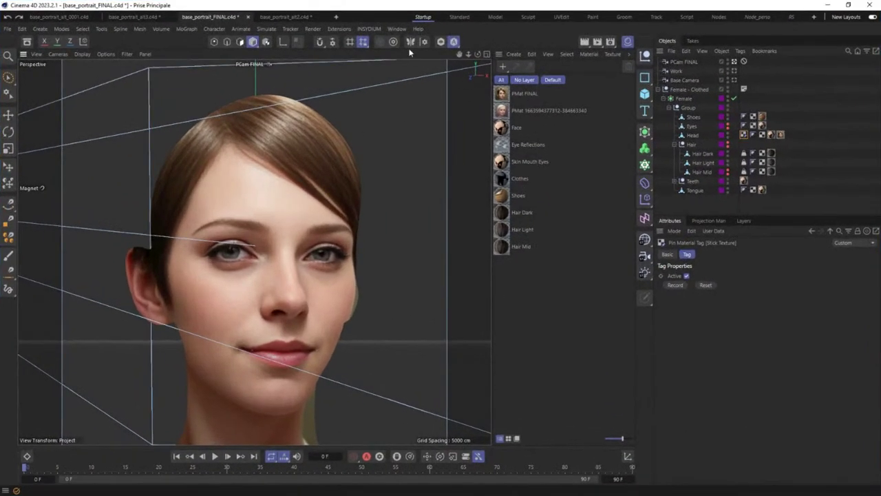
Delete the Stick Texture tag from Head in base_portrait_FINAL.c4d and render the view before and after to compare.
{"action": "left_click", "coordinate": [585, 41]}
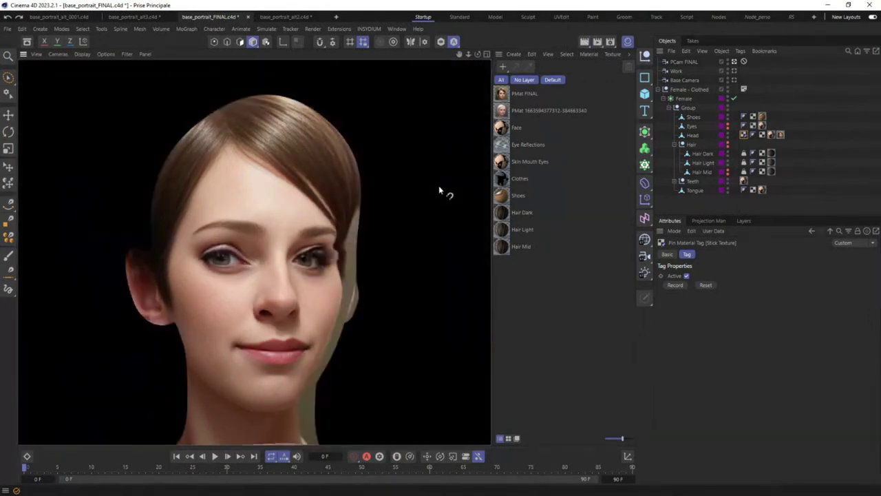
{"action": "left_click", "coordinate": [744, 135]}
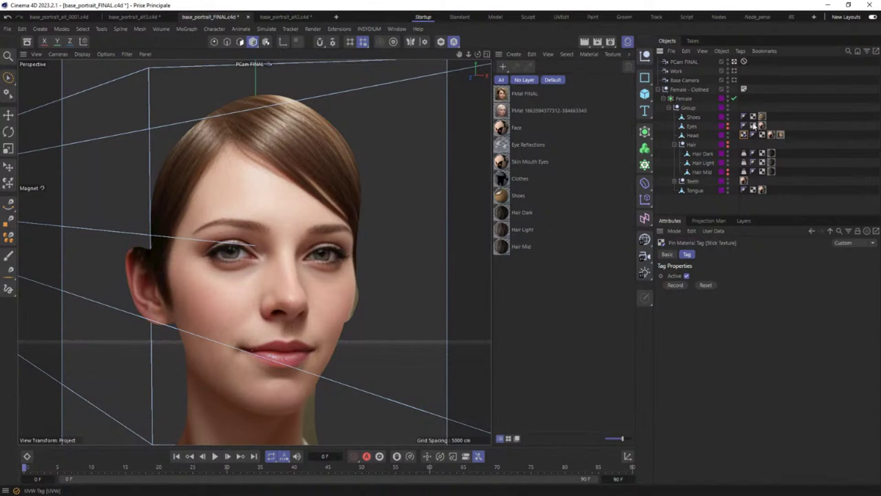
{"action": "key", "text": "Delete"}
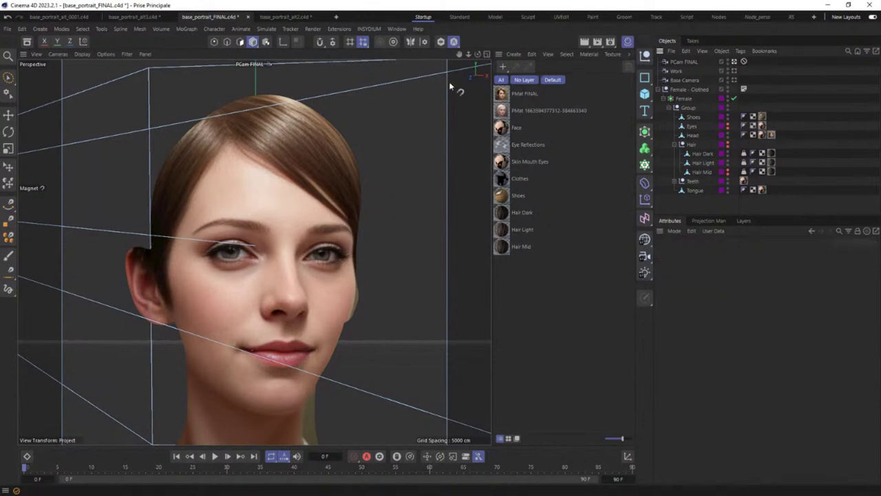
{"action": "left_click", "coordinate": [583, 42]}
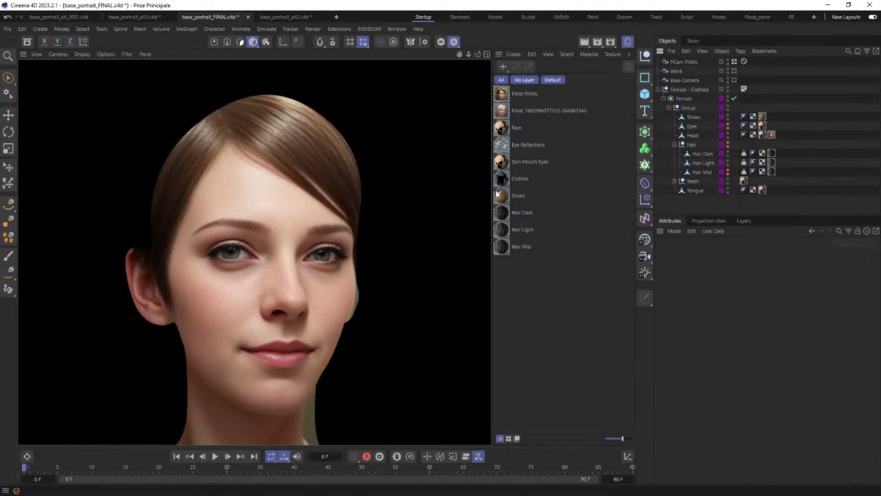